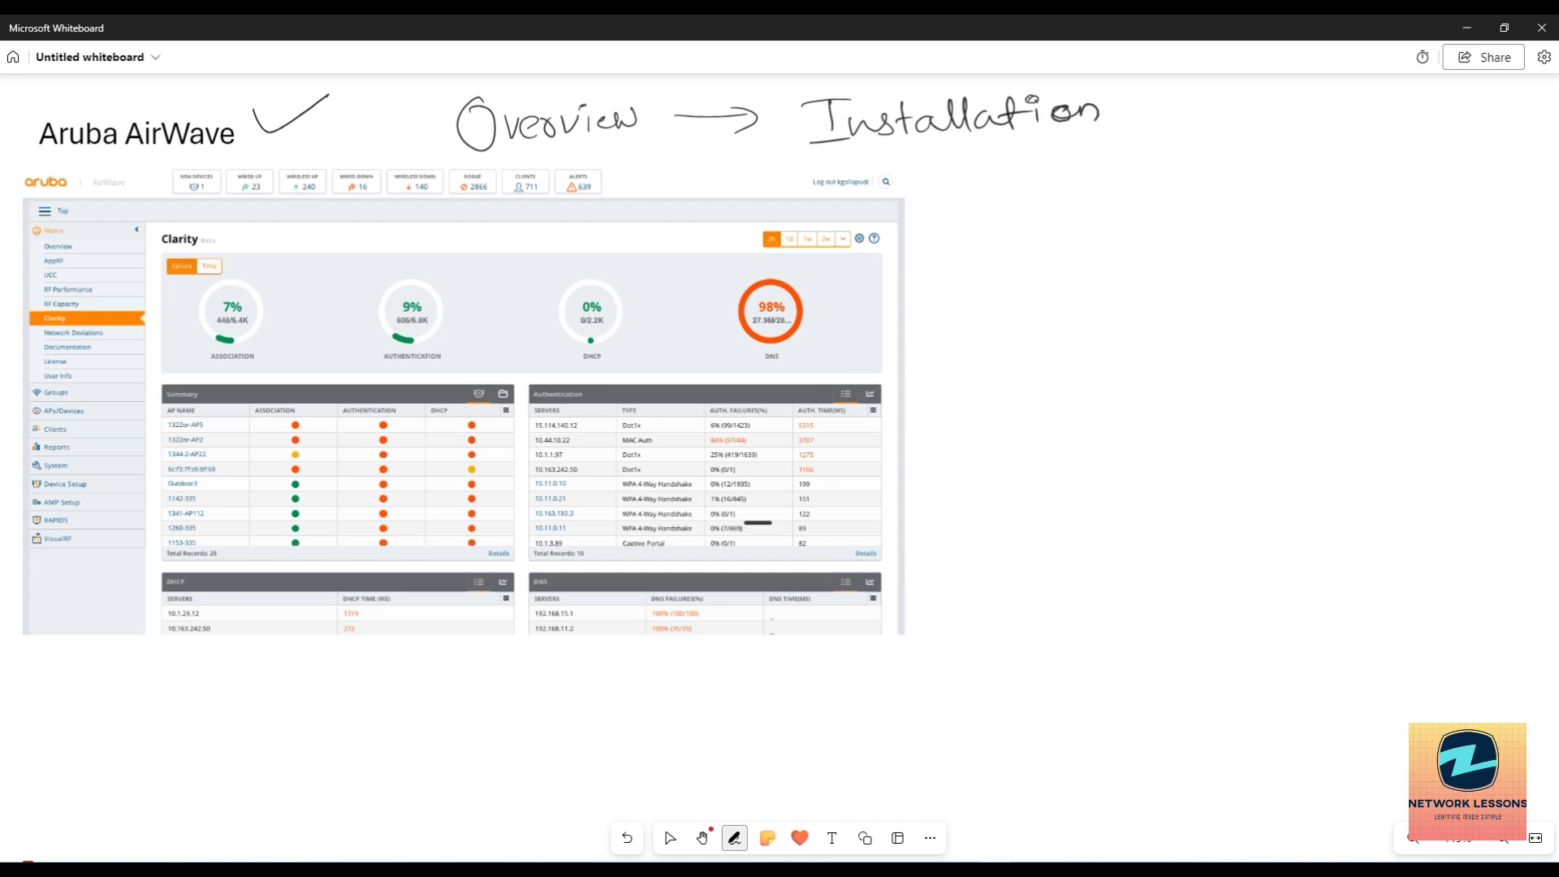
Draw an ink arrow after 'Installation' and underline the word, then return to selecting.
{"action": "mouse_move", "coordinate": [1132, 110]}
{"action": "left_mouse_down"}
{"action": "mouse_move", "coordinate": [1189, 109]}
{"action": "mouse_move", "coordinate": [1174, 125]}
{"action": "left_mouse_up"}
{"action": "left_click_drag", "start_coordinate": [961, 149], "coordinate": [1214, 150]}
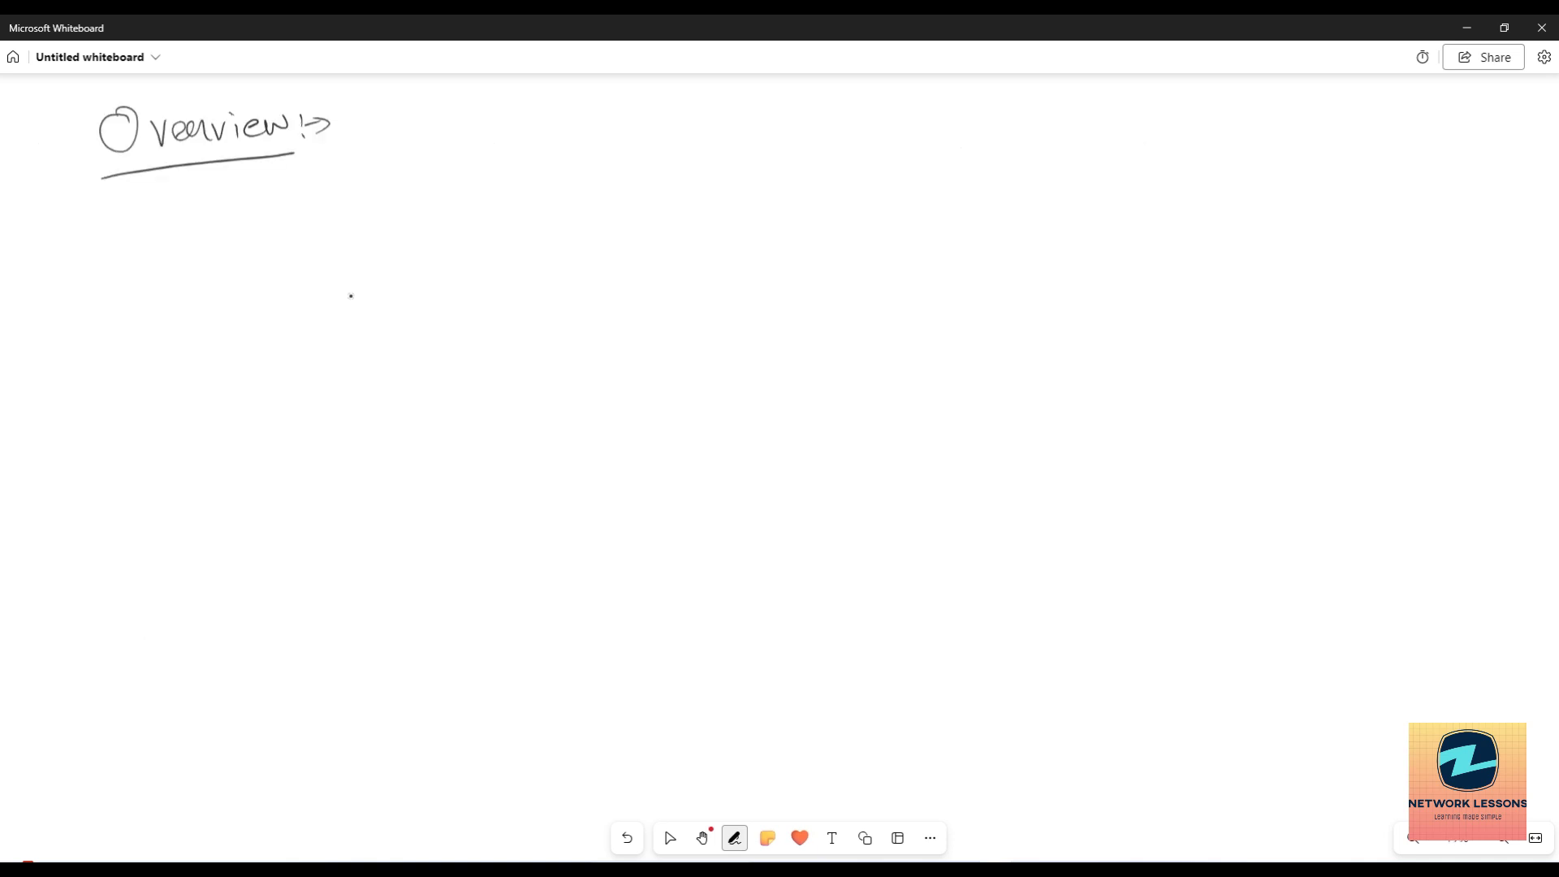
{"action": "key", "text": "Escape"}
Handwrite 'HPE' in ink beneath the Overview heading.
{"action": "key", "text": "ctrl+alt+p"}
{"action": "key", "text": "Escape"}
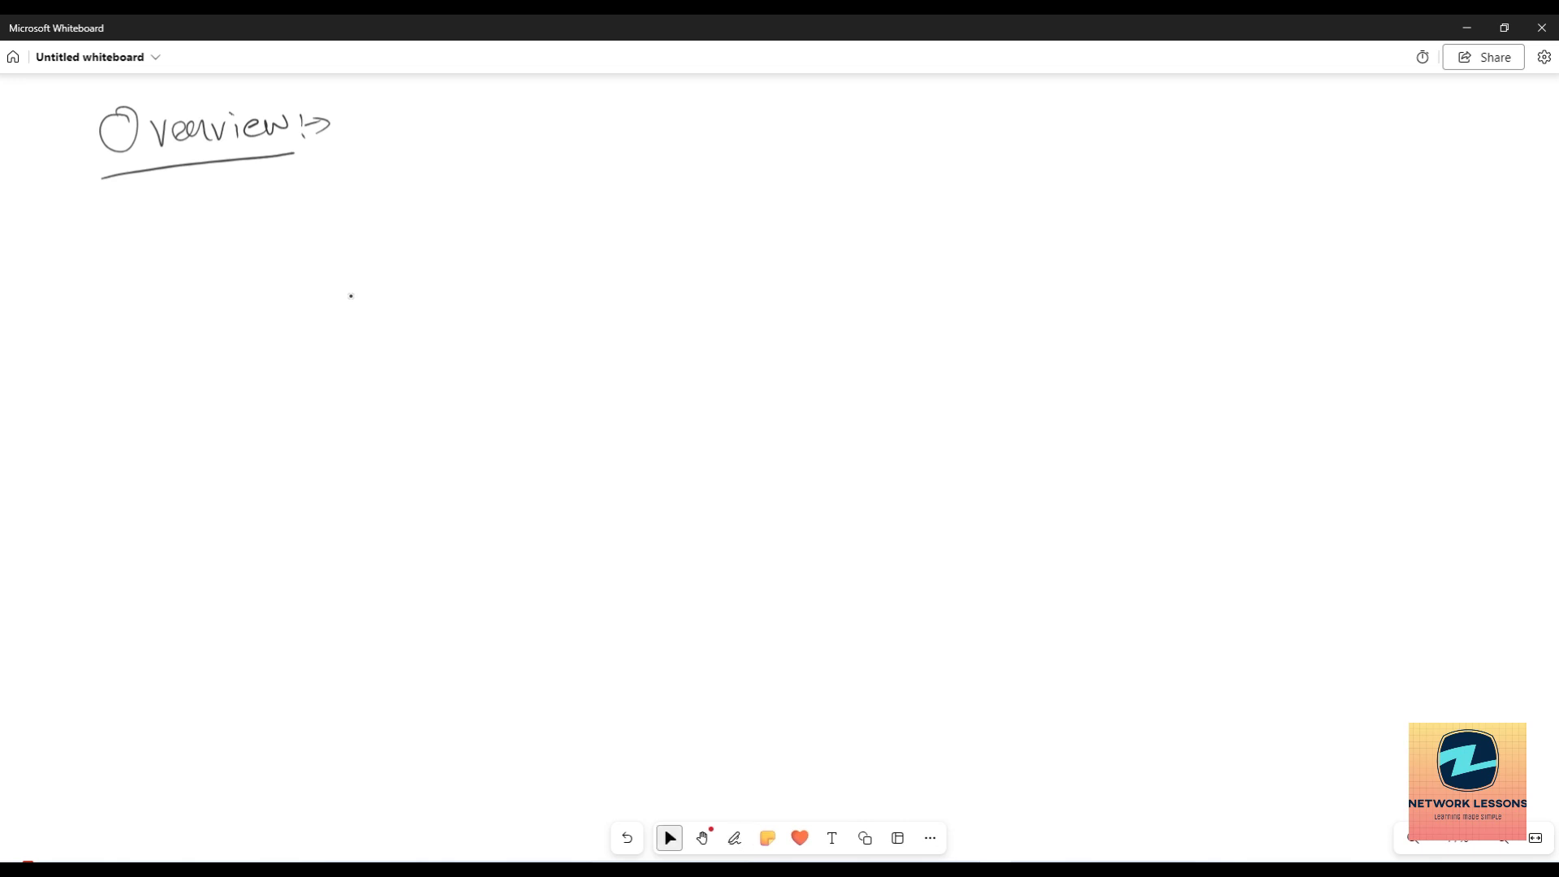
{"action": "key", "text": "ctrl+alt+p"}
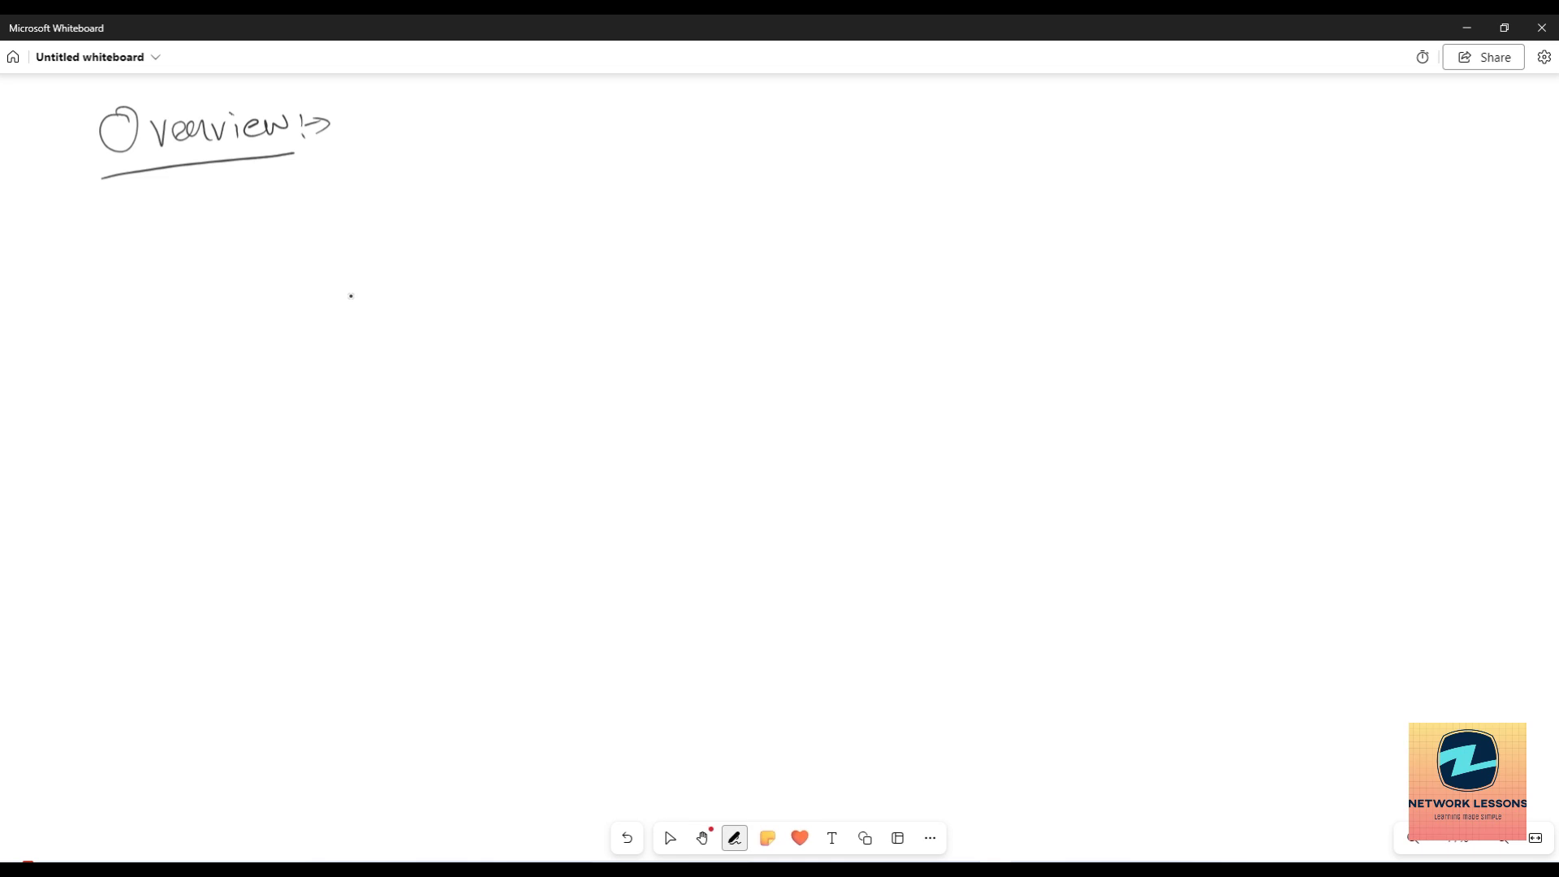
{"action": "left_click_drag", "start_coordinate": [237, 203], "coordinate": [237, 242]}
{"action": "mouse_move", "coordinate": [260, 201]}
{"action": "left_mouse_down"}
{"action": "mouse_move", "coordinate": [260, 241]}
{"action": "mouse_move", "coordinate": [260, 224]}
{"action": "mouse_move", "coordinate": [276, 237]}
{"action": "left_mouse_up"}
{"action": "mouse_move", "coordinate": [275, 205]}
{"action": "left_mouse_down"}
{"action": "mouse_move", "coordinate": [277, 224]}
{"action": "mouse_move", "coordinate": [327, 230]}
{"action": "mouse_move", "coordinate": [328, 215]}
{"action": "left_mouse_up"}
{"action": "key", "text": "Escape"}
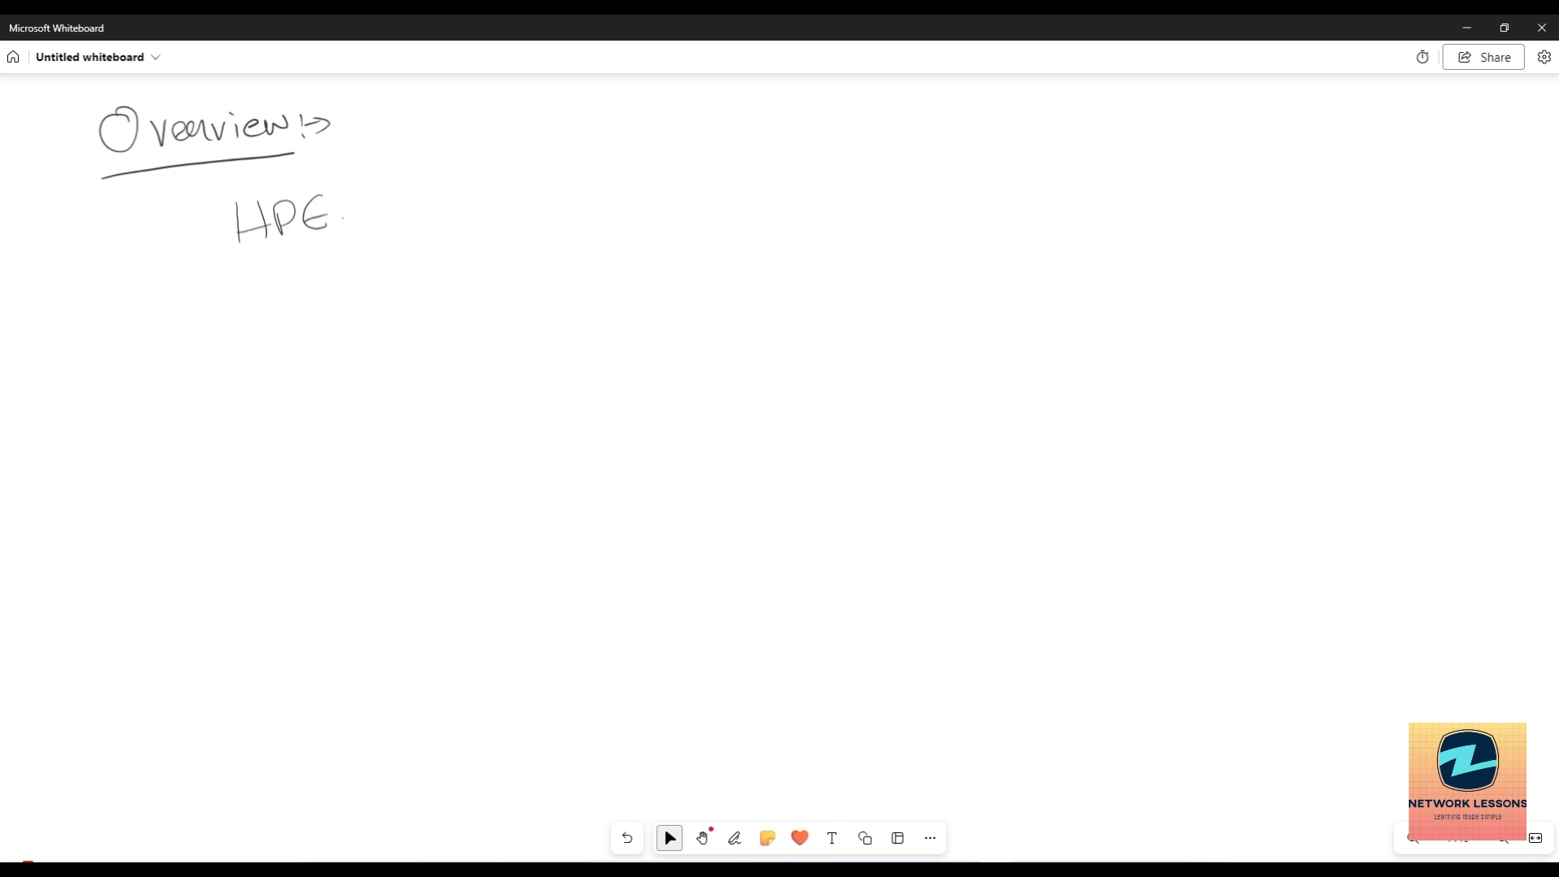
Handwrite 'Real-time monitoring' below HPE.
{"action": "mouse_move", "coordinate": [144, 280]}
{"action": "left_mouse_down"}
{"action": "mouse_move", "coordinate": [141, 320]}
{"action": "mouse_move", "coordinate": [210, 309]}
{"action": "left_mouse_up"}
{"action": "mouse_move", "coordinate": [220, 268]}
{"action": "left_mouse_down"}
{"action": "mouse_move", "coordinate": [222, 311]}
{"action": "mouse_move", "coordinate": [254, 290]}
{"action": "mouse_move", "coordinate": [277, 317]}
{"action": "left_mouse_up"}
{"action": "left_click_drag", "start_coordinate": [262, 291], "coordinate": [443, 295]}
{"action": "mouse_move", "coordinate": [452, 280]}
{"action": "left_mouse_down"}
{"action": "mouse_move", "coordinate": [457, 295]}
{"action": "mouse_move", "coordinate": [482, 273]}
{"action": "left_mouse_up"}
{"action": "mouse_move", "coordinate": [488, 278]}
{"action": "left_mouse_down"}
{"action": "mouse_move", "coordinate": [550, 271]}
{"action": "mouse_move", "coordinate": [544, 314]}
{"action": "left_mouse_up"}
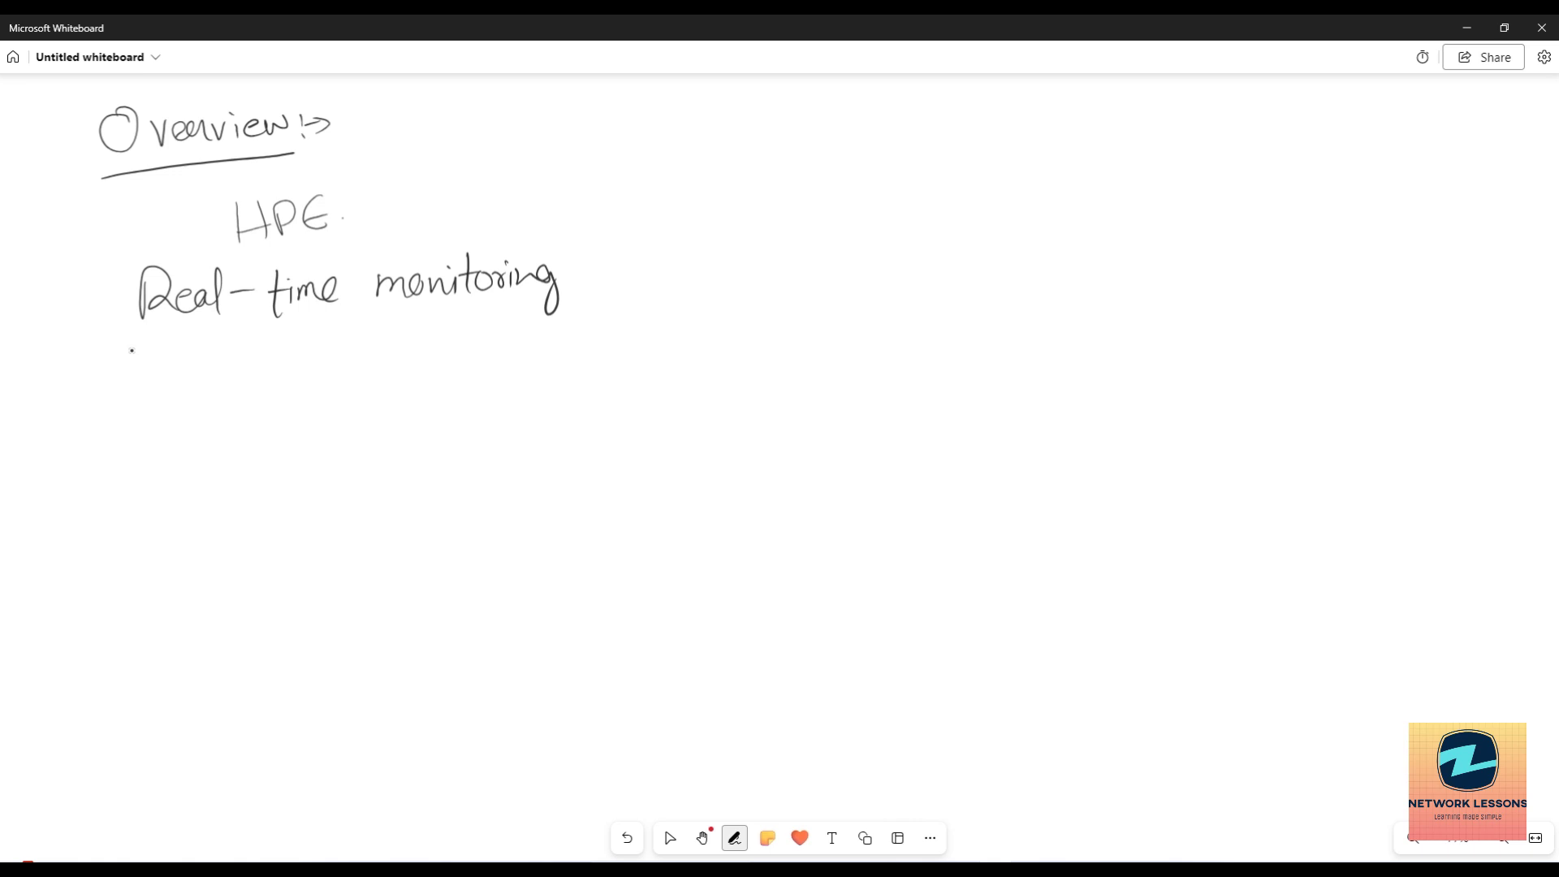
Write the bulleted line 'Proactive alerts' on the next line.
{"action": "mouse_move", "coordinate": [158, 341]}
{"action": "left_mouse_down"}
{"action": "mouse_move", "coordinate": [160, 381]}
{"action": "mouse_move", "coordinate": [161, 362]}
{"action": "left_mouse_up"}
{"action": "left_click_drag", "start_coordinate": [182, 375], "coordinate": [192, 363]}
{"action": "left_click_drag", "start_coordinate": [207, 362], "coordinate": [244, 377]}
{"action": "mouse_move", "coordinate": [265, 357]}
{"action": "left_mouse_down"}
{"action": "mouse_move", "coordinate": [261, 377]}
{"action": "mouse_move", "coordinate": [276, 376]}
{"action": "left_mouse_up"}
{"action": "mouse_move", "coordinate": [258, 354]}
{"action": "left_mouse_down"}
{"action": "mouse_move", "coordinate": [291, 350]}
{"action": "mouse_move", "coordinate": [291, 372]}
{"action": "left_mouse_up"}
{"action": "mouse_move", "coordinate": [288, 346]}
{"action": "left_mouse_down"}
{"action": "mouse_move", "coordinate": [410, 372]}
{"action": "mouse_move", "coordinate": [479, 351]}
{"action": "left_mouse_up"}
{"action": "left_click", "coordinate": [132, 351]}
{"action": "mouse_move", "coordinate": [482, 331]}
{"action": "left_mouse_down"}
{"action": "mouse_move", "coordinate": [486, 368]}
{"action": "mouse_move", "coordinate": [518, 347]}
{"action": "left_mouse_up"}
{"action": "left_click_drag", "start_coordinate": [472, 349], "coordinate": [512, 341]}
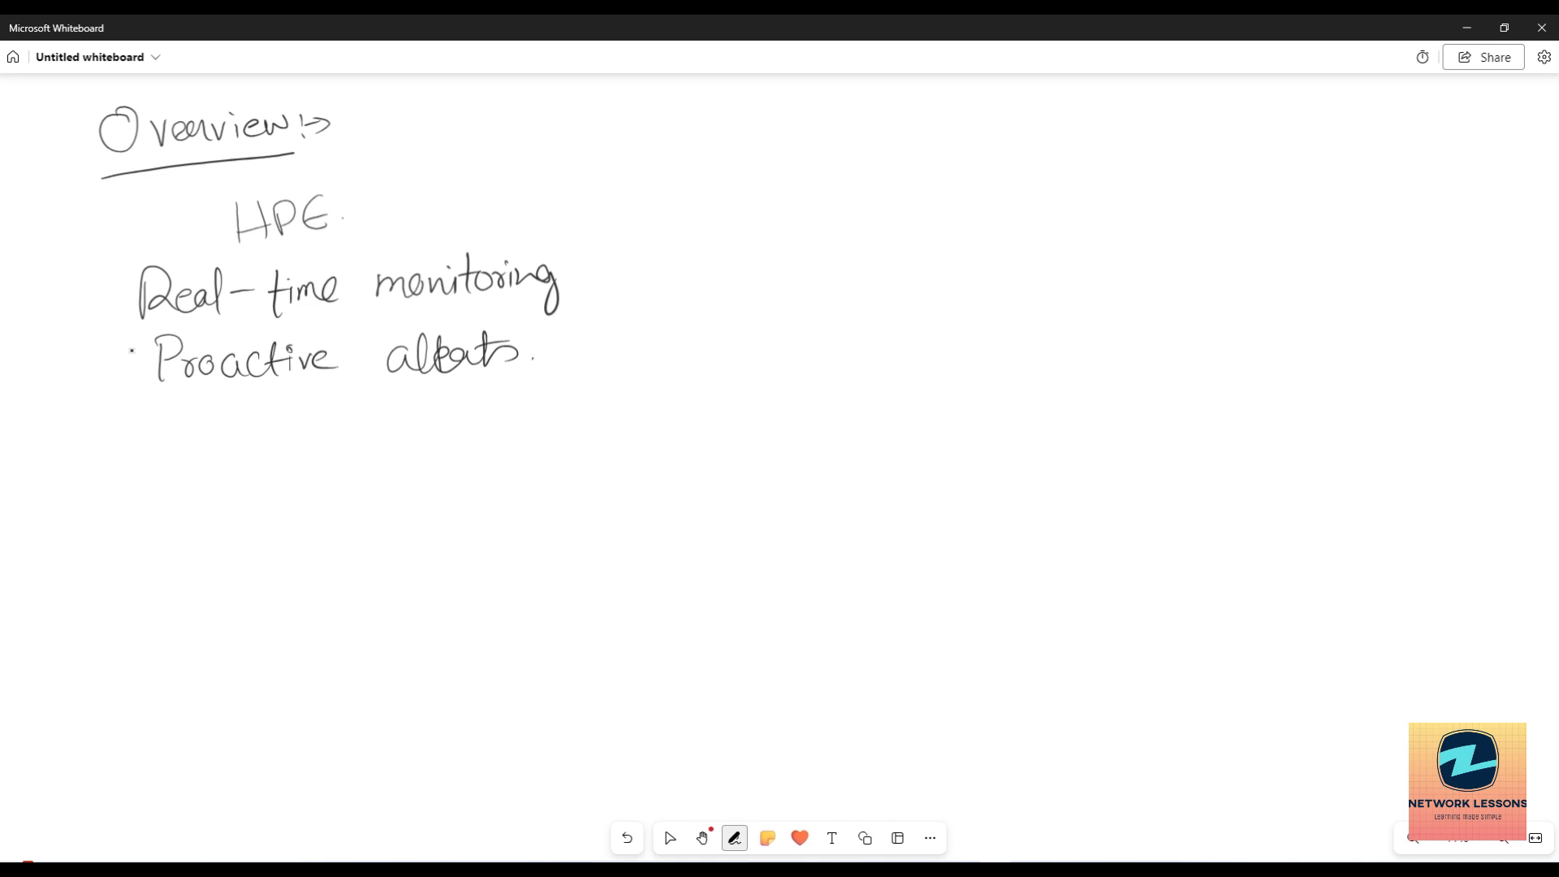
Handwrite 'Historical Reporting' below Proactive alerts.
{"action": "mouse_move", "coordinate": [154, 406]}
{"action": "left_mouse_down"}
{"action": "mouse_move", "coordinate": [153, 454]}
{"action": "mouse_move", "coordinate": [181, 429]}
{"action": "left_mouse_up"}
{"action": "mouse_move", "coordinate": [191, 424]}
{"action": "left_mouse_down"}
{"action": "mouse_move", "coordinate": [191, 446]}
{"action": "mouse_move", "coordinate": [236, 448]}
{"action": "left_mouse_up"}
{"action": "mouse_move", "coordinate": [226, 430]}
{"action": "left_mouse_down"}
{"action": "mouse_move", "coordinate": [268, 425]}
{"action": "mouse_move", "coordinate": [274, 441]}
{"action": "left_mouse_up"}
{"action": "left_click_drag", "start_coordinate": [294, 424], "coordinate": [284, 439]}
{"action": "left_click_drag", "start_coordinate": [302, 425], "coordinate": [309, 437]}
{"action": "left_click_drag", "start_coordinate": [323, 401], "coordinate": [326, 435]}
{"action": "mouse_move", "coordinate": [397, 398]}
{"action": "left_mouse_down"}
{"action": "mouse_move", "coordinate": [399, 428]}
{"action": "mouse_move", "coordinate": [448, 418]}
{"action": "left_mouse_up"}
{"action": "mouse_move", "coordinate": [452, 411]}
{"action": "left_mouse_down"}
{"action": "mouse_move", "coordinate": [462, 434]}
{"action": "mouse_move", "coordinate": [501, 405]}
{"action": "left_mouse_up"}
{"action": "mouse_move", "coordinate": [510, 383]}
{"action": "left_mouse_down"}
{"action": "mouse_move", "coordinate": [508, 416]}
{"action": "mouse_move", "coordinate": [527, 398]}
{"action": "left_mouse_up"}
{"action": "left_click_drag", "start_coordinate": [524, 402], "coordinate": [525, 390]}
{"action": "left_click_drag", "start_coordinate": [533, 411], "coordinate": [556, 410]}
{"action": "left_click_drag", "start_coordinate": [570, 394], "coordinate": [559, 435]}
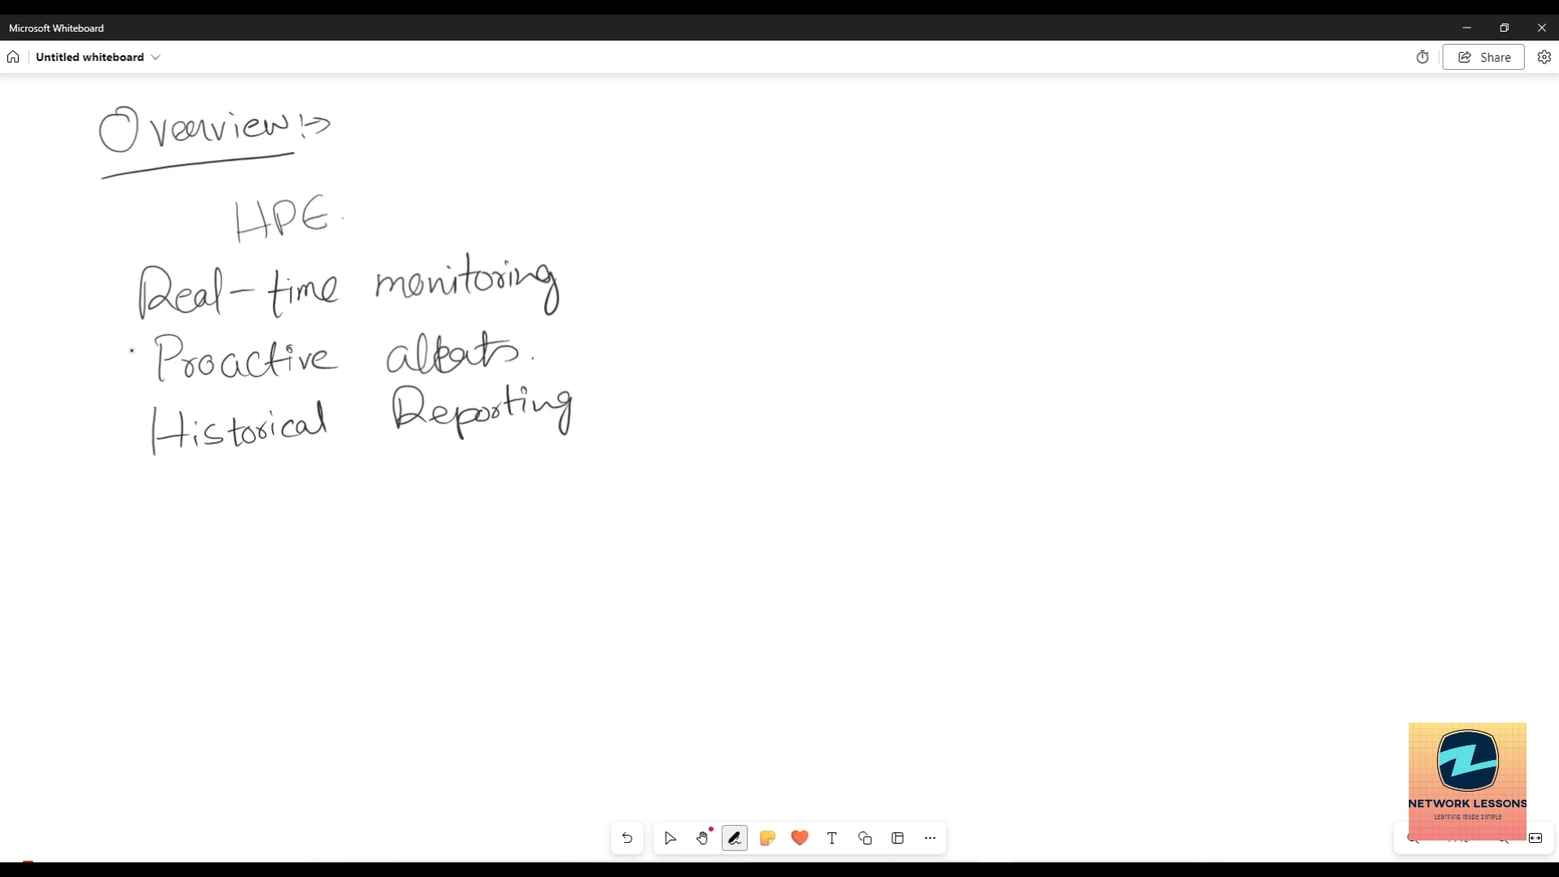
Write 'Troubleshoot' as the last line and return to selecting.
{"action": "mouse_move", "coordinate": [165, 476]}
{"action": "left_mouse_down"}
{"action": "mouse_move", "coordinate": [167, 525]}
{"action": "mouse_move", "coordinate": [195, 475]}
{"action": "left_mouse_up"}
{"action": "left_click_drag", "start_coordinate": [178, 499], "coordinate": [203, 499]}
{"action": "mouse_move", "coordinate": [213, 500]}
{"action": "left_mouse_down"}
{"action": "mouse_move", "coordinate": [257, 479]}
{"action": "mouse_move", "coordinate": [268, 509]}
{"action": "mouse_move", "coordinate": [281, 473]}
{"action": "mouse_move", "coordinate": [324, 505]}
{"action": "mouse_move", "coordinate": [381, 481]}
{"action": "mouse_move", "coordinate": [398, 498]}
{"action": "left_mouse_up"}
{"action": "left_click_drag", "start_coordinate": [388, 480], "coordinate": [414, 476]}
{"action": "left_click", "coordinate": [670, 838]}
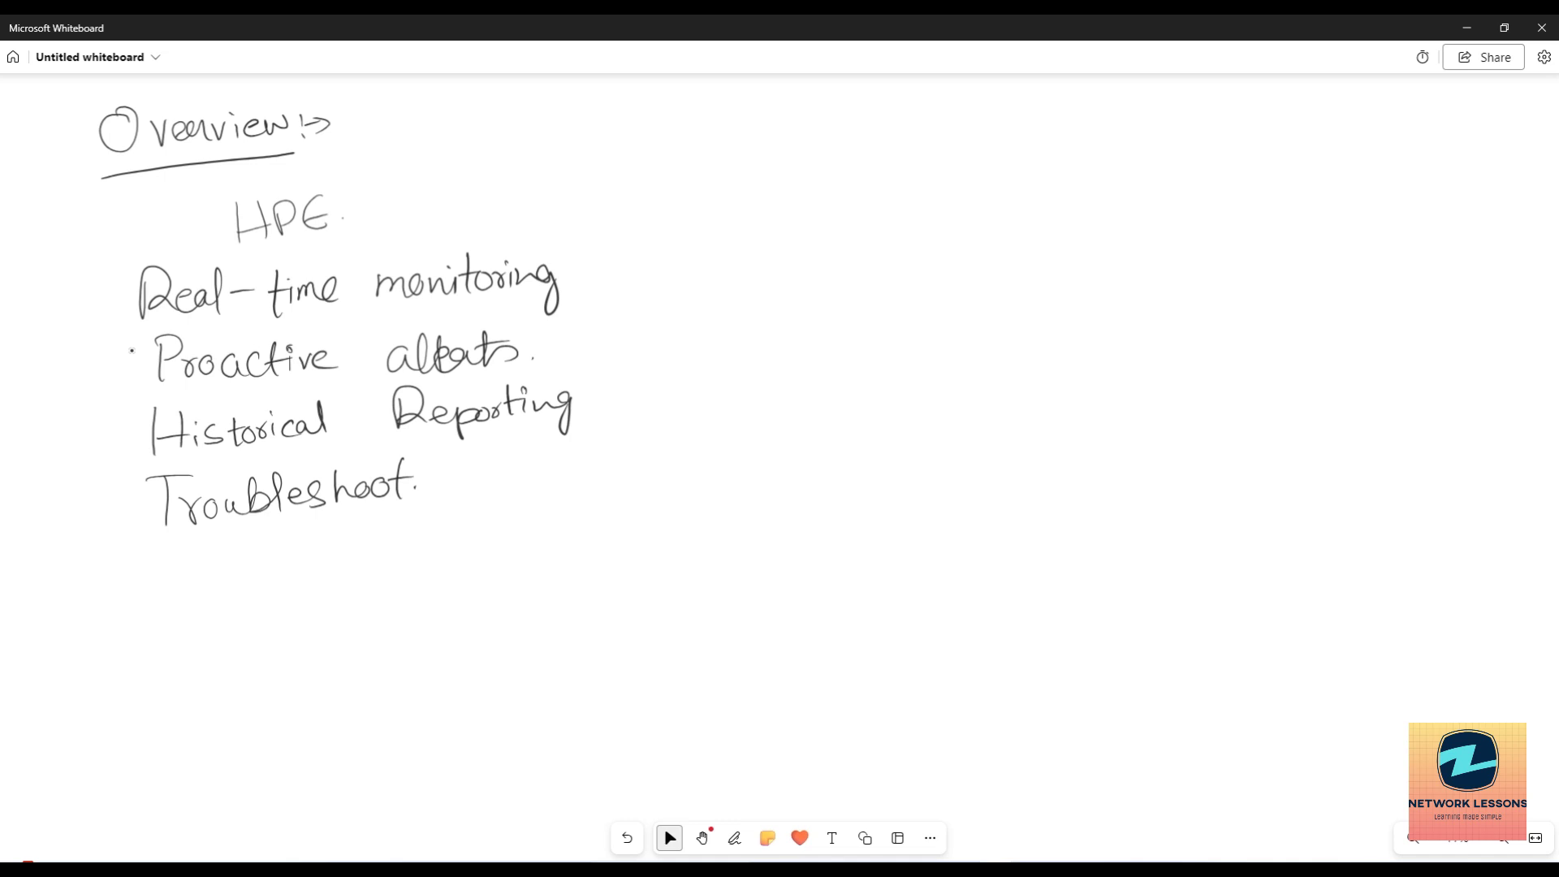
Handwrite 'VisualRF' followed by an arrow below Troubleshoot.
{"action": "left_click", "coordinate": [734, 838]}
{"action": "mouse_move", "coordinate": [175, 566]}
{"action": "left_mouse_down"}
{"action": "mouse_move", "coordinate": [175, 617]}
{"action": "mouse_move", "coordinate": [213, 613]}
{"action": "left_mouse_up"}
{"action": "left_click_drag", "start_coordinate": [213, 573], "coordinate": [243, 572]}
{"action": "left_click_drag", "start_coordinate": [219, 594], "coordinate": [236, 595]}
{"action": "mouse_move", "coordinate": [72, 569]}
{"action": "left_mouse_down"}
{"action": "mouse_move", "coordinate": [84, 618]}
{"action": "mouse_move", "coordinate": [93, 591]}
{"action": "left_mouse_up"}
{"action": "mouse_move", "coordinate": [104, 599]}
{"action": "left_mouse_down"}
{"action": "mouse_move", "coordinate": [105, 617]}
{"action": "mouse_move", "coordinate": [141, 615]}
{"action": "left_mouse_up"}
{"action": "left_click_drag", "start_coordinate": [150, 605], "coordinate": [174, 623]}
{"action": "left_click_drag", "start_coordinate": [263, 587], "coordinate": [356, 583]}
{"action": "left_click_drag", "start_coordinate": [328, 570], "coordinate": [333, 606]}
Extend the chain with 'Map', another arrow, and 'Passive Site Survey'.
{"action": "mouse_move", "coordinate": [432, 551]}
{"action": "left_mouse_down"}
{"action": "mouse_move", "coordinate": [432, 572]}
{"action": "mouse_move", "coordinate": [464, 555]}
{"action": "mouse_move", "coordinate": [469, 594]}
{"action": "left_mouse_up"}
{"action": "left_click_drag", "start_coordinate": [490, 567], "coordinate": [522, 575]}
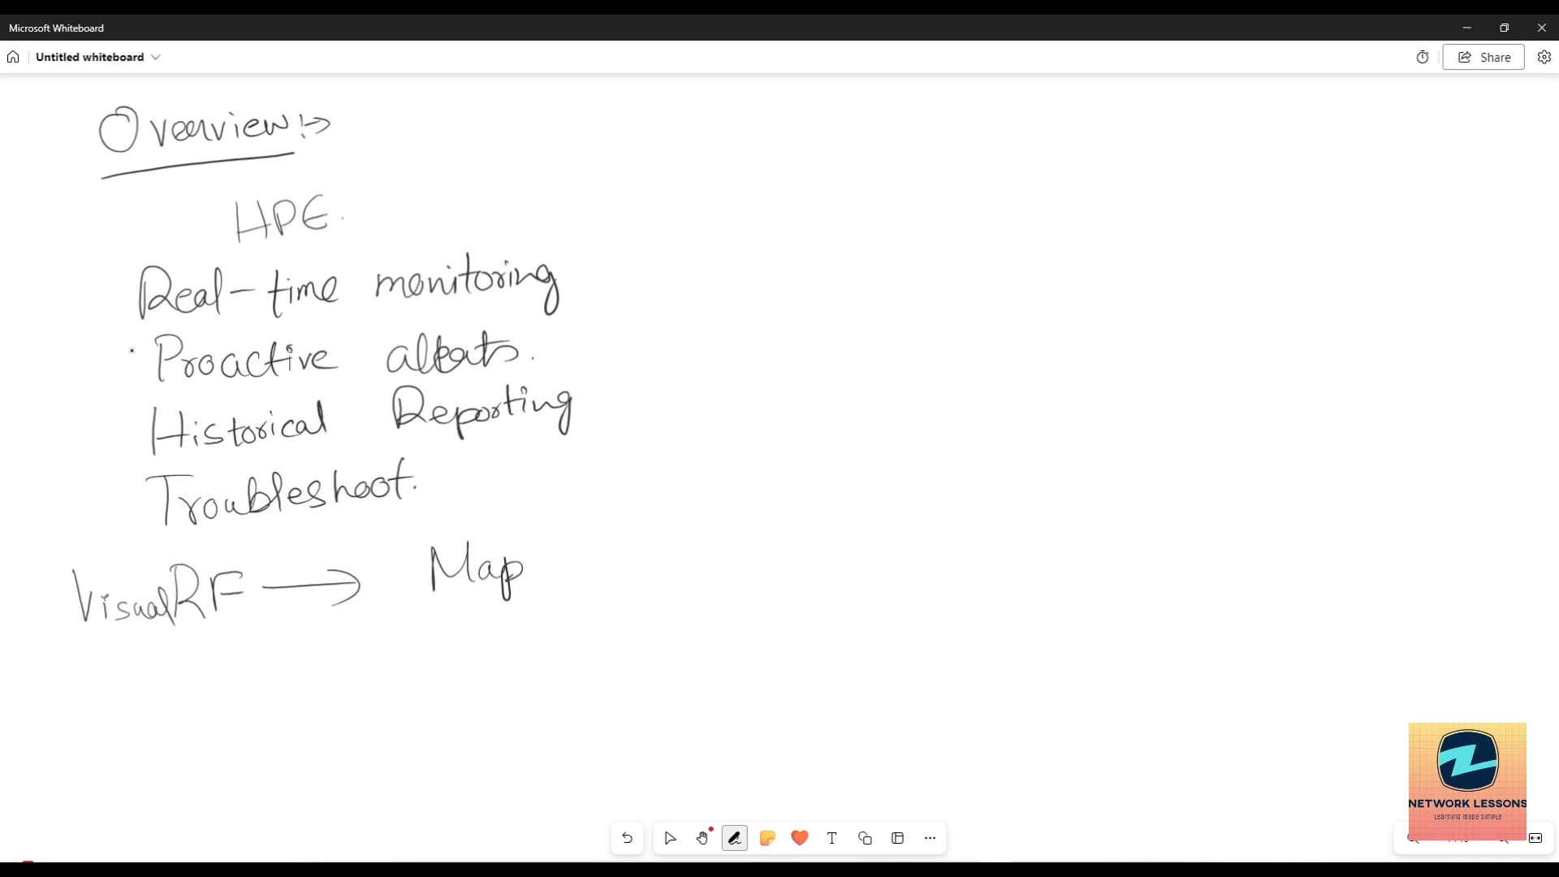
{"action": "mouse_move", "coordinate": [550, 559]}
{"action": "left_mouse_down"}
{"action": "mouse_move", "coordinate": [612, 557]}
{"action": "mouse_move", "coordinate": [601, 581]}
{"action": "left_mouse_up"}
{"action": "mouse_move", "coordinate": [690, 530]}
{"action": "left_mouse_down"}
{"action": "mouse_move", "coordinate": [692, 577]}
{"action": "mouse_move", "coordinate": [693, 560]}
{"action": "mouse_move", "coordinate": [768, 544]}
{"action": "mouse_move", "coordinate": [782, 562]}
{"action": "left_mouse_up"}
{"action": "left_click_drag", "start_coordinate": [786, 544], "coordinate": [813, 558]}
{"action": "mouse_move", "coordinate": [906, 515]}
{"action": "left_mouse_down"}
{"action": "mouse_move", "coordinate": [908, 546]}
{"action": "mouse_move", "coordinate": [880, 556]}
{"action": "mouse_move", "coordinate": [919, 557]}
{"action": "left_mouse_up"}
{"action": "left_click", "coordinate": [132, 351]}
{"action": "mouse_move", "coordinate": [928, 521]}
{"action": "left_mouse_down"}
{"action": "mouse_move", "coordinate": [930, 558]}
{"action": "mouse_move", "coordinate": [944, 535]}
{"action": "left_mouse_up"}
{"action": "mouse_move", "coordinate": [938, 544]}
{"action": "left_mouse_down"}
{"action": "mouse_move", "coordinate": [1063, 538]}
{"action": "mouse_move", "coordinate": [1078, 568]}
{"action": "left_mouse_up"}
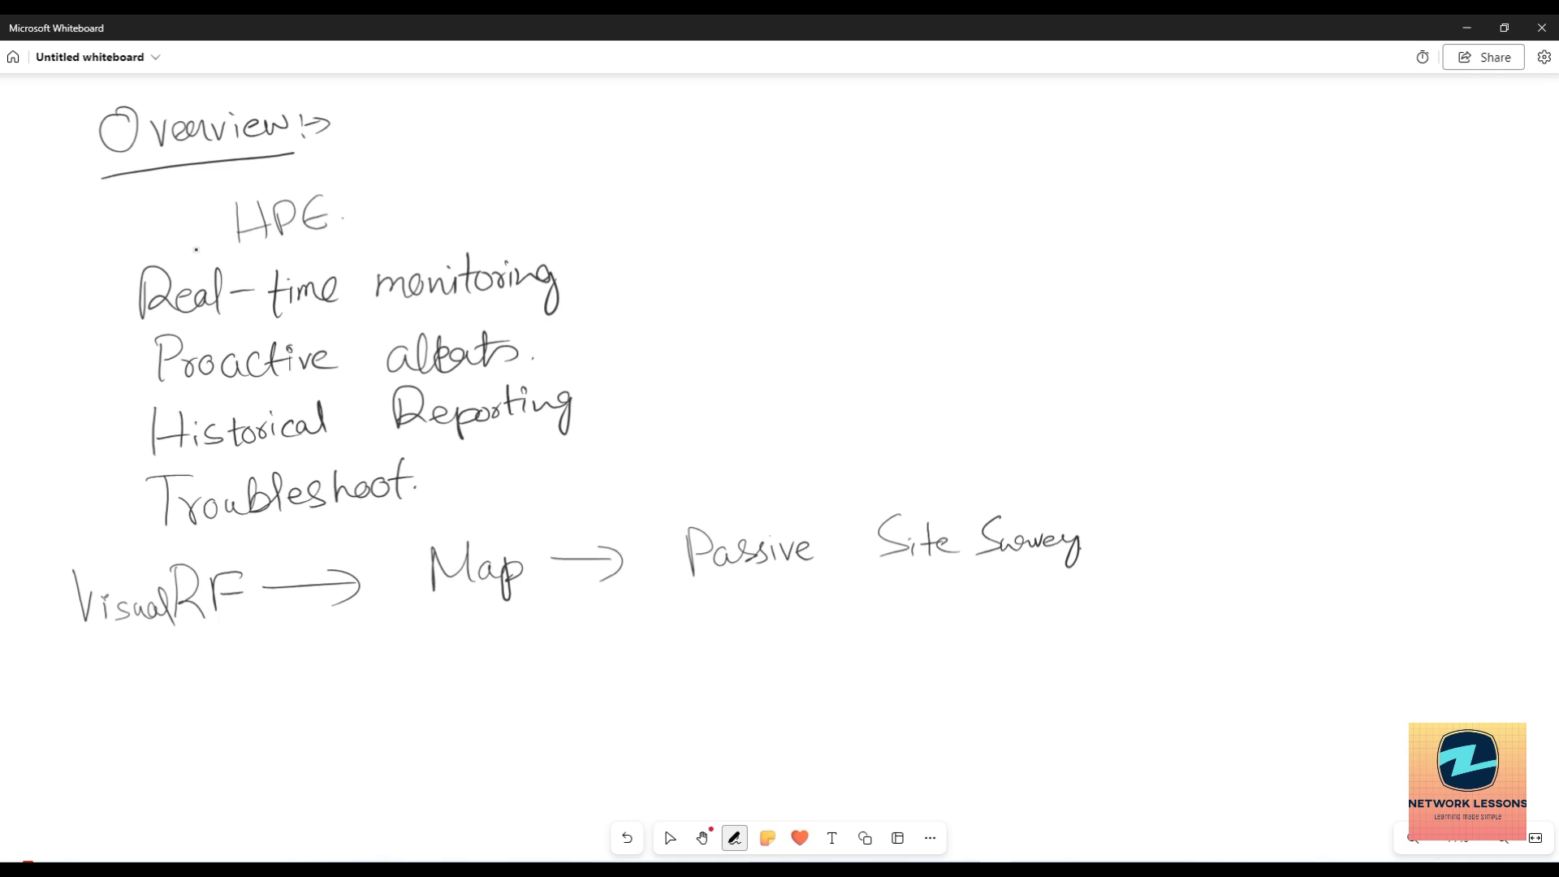
Handwrite 'Airwave RAPIDS' to the right of the feature list.
{"action": "key", "text": "Escape"}
{"action": "left_click", "coordinate": [735, 838]}
{"action": "left_click_drag", "start_coordinate": [711, 221], "coordinate": [690, 280]}
{"action": "mouse_move", "coordinate": [712, 219]}
{"action": "left_mouse_down"}
{"action": "mouse_move", "coordinate": [721, 278]}
{"action": "mouse_move", "coordinate": [727, 256]}
{"action": "left_mouse_up"}
{"action": "mouse_move", "coordinate": [735, 258]}
{"action": "left_mouse_down"}
{"action": "mouse_move", "coordinate": [784, 247]}
{"action": "mouse_move", "coordinate": [799, 262]}
{"action": "mouse_move", "coordinate": [818, 244]}
{"action": "left_mouse_up"}
{"action": "left_click_drag", "start_coordinate": [819, 252], "coordinate": [835, 258]}
{"action": "left_click_drag", "start_coordinate": [920, 226], "coordinate": [921, 270]}
{"action": "mouse_move", "coordinate": [917, 217]}
{"action": "left_mouse_down"}
{"action": "mouse_move", "coordinate": [925, 251]}
{"action": "mouse_move", "coordinate": [977, 271]}
{"action": "left_mouse_up"}
{"action": "mouse_move", "coordinate": [960, 248]}
{"action": "left_mouse_down"}
{"action": "mouse_move", "coordinate": [989, 245]}
{"action": "mouse_move", "coordinate": [984, 265]}
{"action": "left_mouse_up"}
{"action": "mouse_move", "coordinate": [984, 231]}
{"action": "left_mouse_down"}
{"action": "mouse_move", "coordinate": [985, 253]}
{"action": "mouse_move", "coordinate": [1018, 263]}
{"action": "left_mouse_up"}
{"action": "mouse_move", "coordinate": [1005, 235]}
{"action": "left_mouse_down"}
{"action": "mouse_move", "coordinate": [1037, 232]}
{"action": "mouse_move", "coordinate": [1035, 259]}
{"action": "left_mouse_up"}
{"action": "mouse_move", "coordinate": [1039, 235]}
{"action": "left_mouse_down"}
{"action": "mouse_move", "coordinate": [1039, 264]}
{"action": "mouse_move", "coordinate": [1057, 261]}
{"action": "left_mouse_up"}
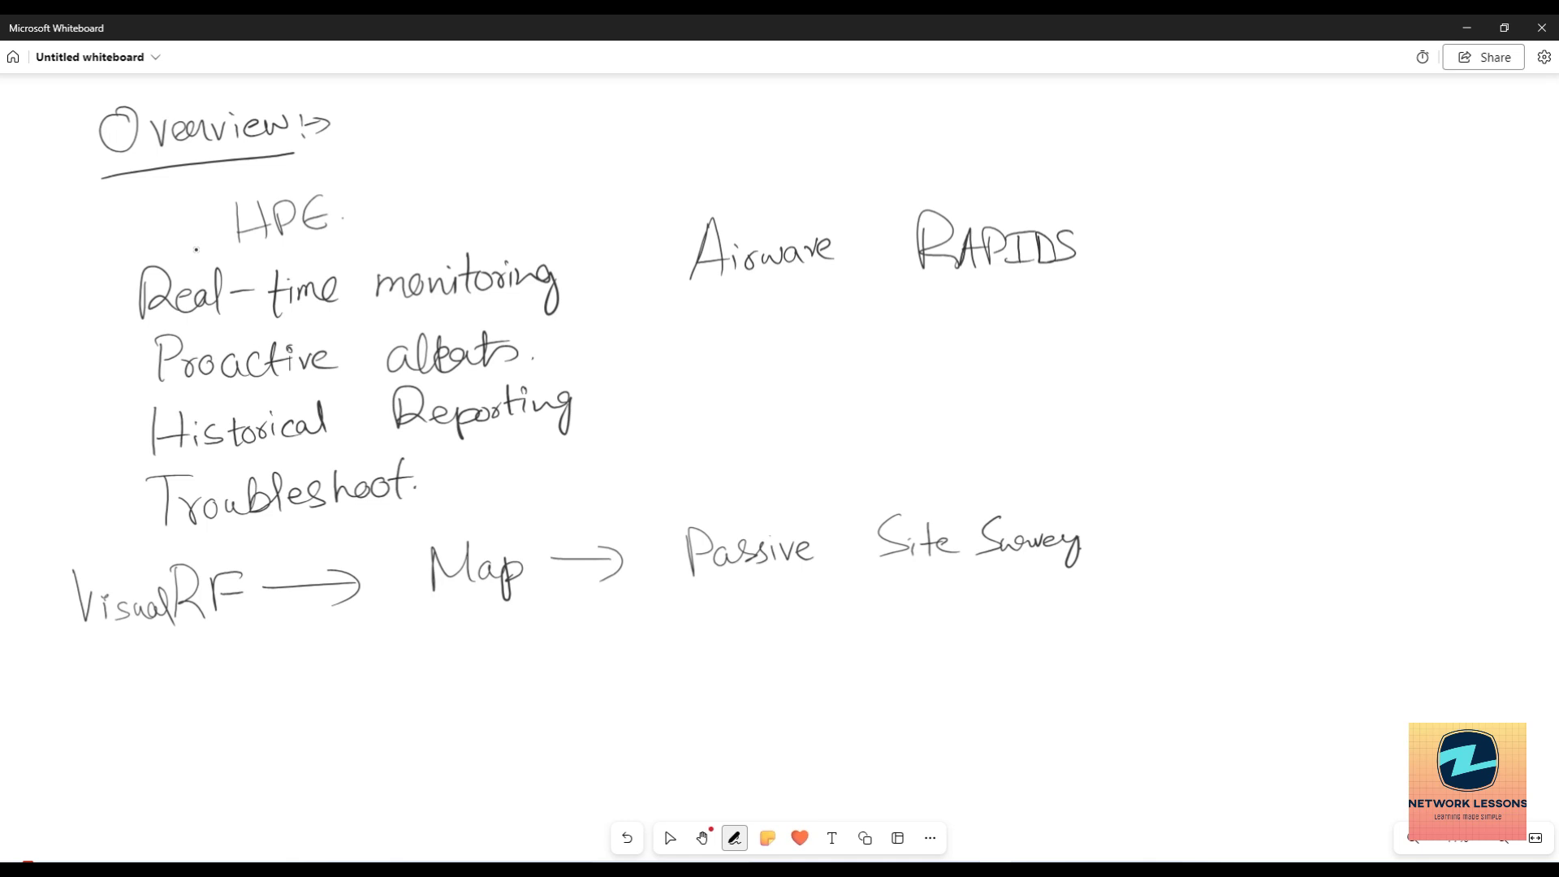
Write 'Rogue APs, Rogue Clients' below Airwave RAPIDS.
{"action": "mouse_move", "coordinate": [731, 339]}
{"action": "left_mouse_down"}
{"action": "mouse_move", "coordinate": [733, 394]}
{"action": "mouse_move", "coordinate": [782, 367]}
{"action": "mouse_move", "coordinate": [800, 408]}
{"action": "mouse_move", "coordinate": [863, 378]}
{"action": "left_mouse_up"}
{"action": "left_click", "coordinate": [824, 370]}
{"action": "mouse_move", "coordinate": [888, 379]}
{"action": "left_mouse_down"}
{"action": "mouse_move", "coordinate": [898, 344]}
{"action": "mouse_move", "coordinate": [912, 381]}
{"action": "left_mouse_up"}
{"action": "left_click_drag", "start_coordinate": [892, 365], "coordinate": [923, 341]}
{"action": "left_click_drag", "start_coordinate": [917, 336], "coordinate": [960, 388]}
{"action": "mouse_move", "coordinate": [1028, 333]}
{"action": "left_mouse_down"}
{"action": "mouse_move", "coordinate": [1029, 375]}
{"action": "mouse_move", "coordinate": [1063, 375]}
{"action": "mouse_move", "coordinate": [1070, 358]}
{"action": "mouse_move", "coordinate": [1088, 395]}
{"action": "mouse_move", "coordinate": [1141, 375]}
{"action": "left_mouse_up"}
{"action": "left_click_drag", "start_coordinate": [1187, 320], "coordinate": [1207, 367]}
{"action": "mouse_move", "coordinate": [1201, 354]}
{"action": "left_mouse_down"}
{"action": "mouse_move", "coordinate": [1209, 333]}
{"action": "mouse_move", "coordinate": [1221, 361]}
{"action": "mouse_move", "coordinate": [1276, 356]}
{"action": "left_mouse_up"}
{"action": "mouse_move", "coordinate": [1281, 348]}
{"action": "left_mouse_down"}
{"action": "mouse_move", "coordinate": [1312, 362]}
{"action": "mouse_move", "coordinate": [1307, 335]}
{"action": "left_mouse_up"}
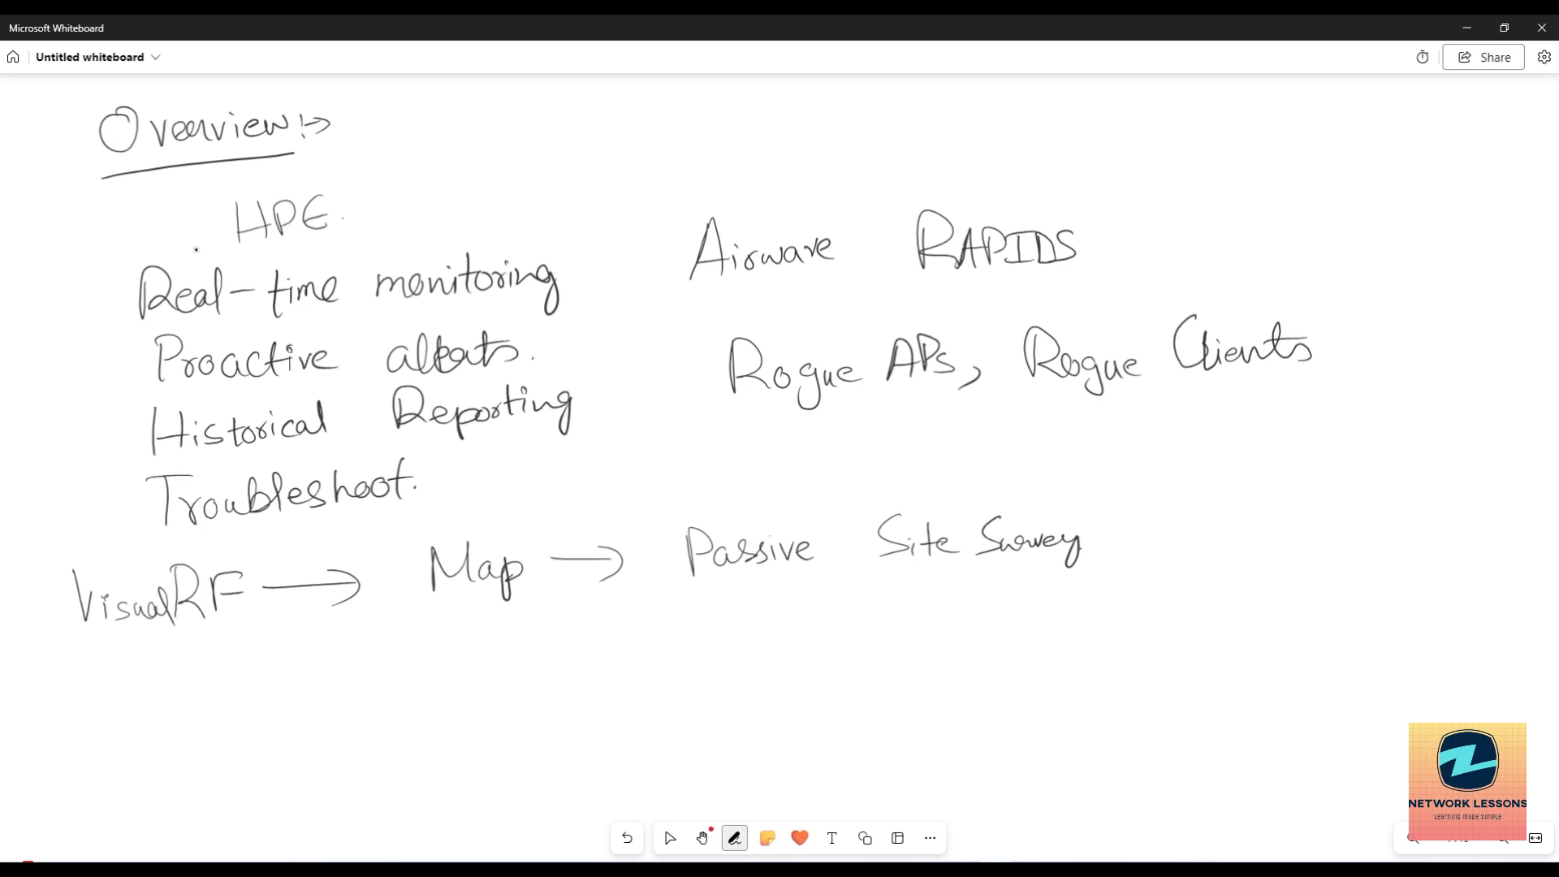
Add 'Wireless Intrusion' beneath the Rogue line.
{"action": "mouse_move", "coordinate": [856, 430]}
{"action": "left_mouse_down"}
{"action": "mouse_move", "coordinate": [869, 465]}
{"action": "mouse_move", "coordinate": [895, 429]}
{"action": "mouse_move", "coordinate": [916, 459]}
{"action": "mouse_move", "coordinate": [930, 448]}
{"action": "left_mouse_up"}
{"action": "mouse_move", "coordinate": [934, 455]}
{"action": "left_mouse_down"}
{"action": "mouse_move", "coordinate": [1005, 430]}
{"action": "mouse_move", "coordinate": [1067, 451]}
{"action": "left_mouse_up"}
{"action": "mouse_move", "coordinate": [1052, 419]}
{"action": "left_mouse_down"}
{"action": "mouse_move", "coordinate": [1083, 416]}
{"action": "mouse_move", "coordinate": [1081, 445]}
{"action": "left_mouse_up"}
{"action": "left_click_drag", "start_coordinate": [1078, 451], "coordinate": [1096, 452]}
{"action": "mouse_move", "coordinate": [1102, 416]}
{"action": "left_mouse_down"}
{"action": "mouse_move", "coordinate": [1114, 442]}
{"action": "mouse_move", "coordinate": [1216, 438]}
{"action": "mouse_move", "coordinate": [1135, 425]}
{"action": "left_mouse_up"}
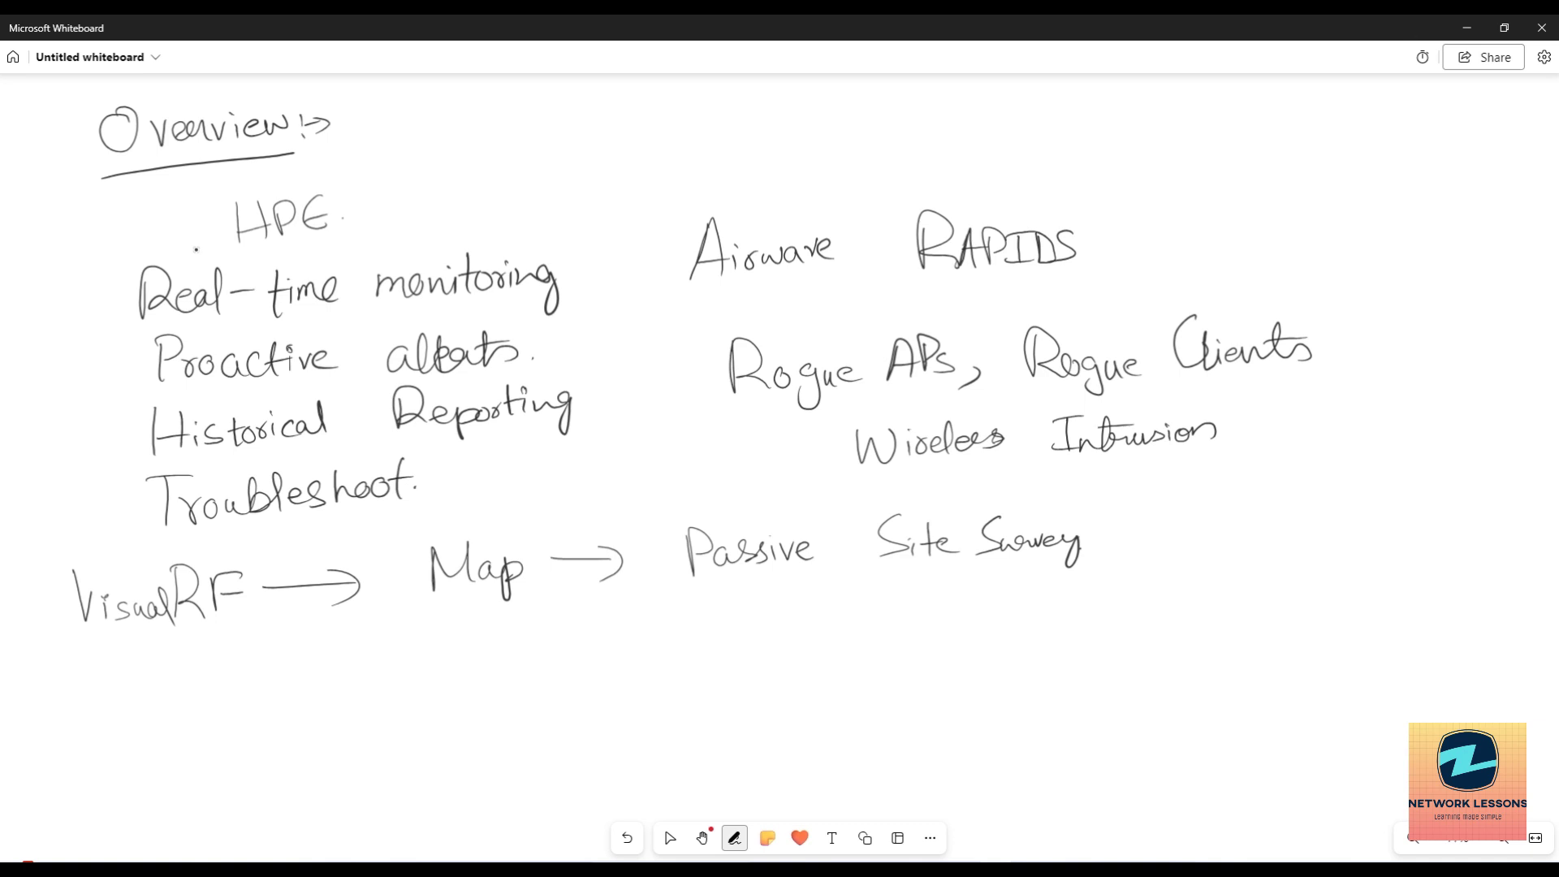
{"action": "key", "text": "Escape"}
Bring the AirWave dashboard screenshot to the centre of the view.
{"action": "scroll", "coordinate": [743, 312], "scroll_direction": "down", "scroll_amount": 5}
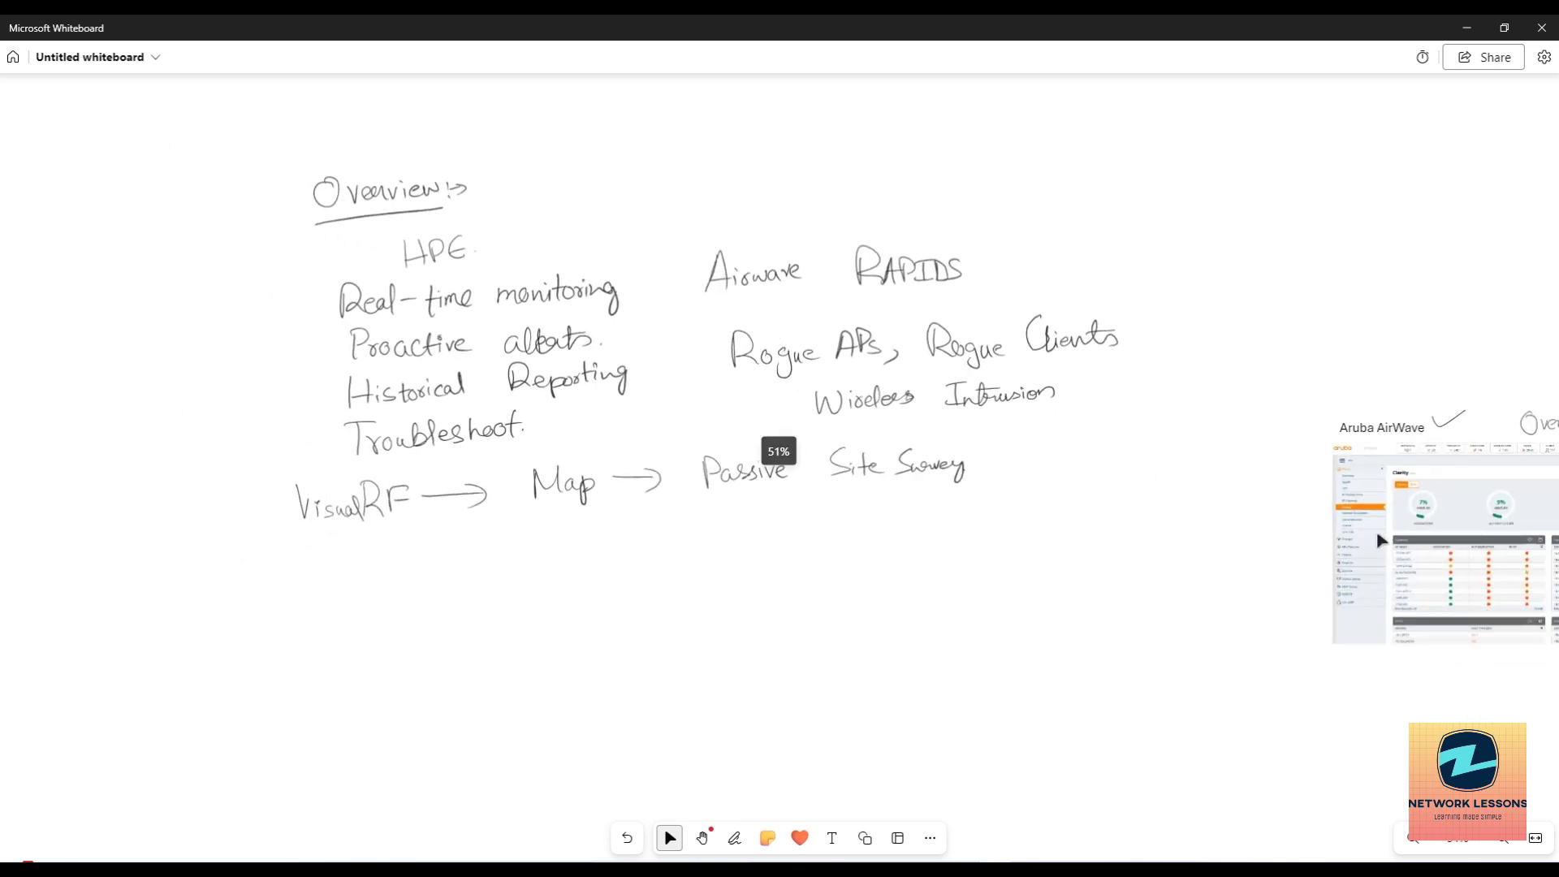
{"action": "scroll", "coordinate": [1367, 534], "scroll_direction": "down", "scroll_amount": 3}
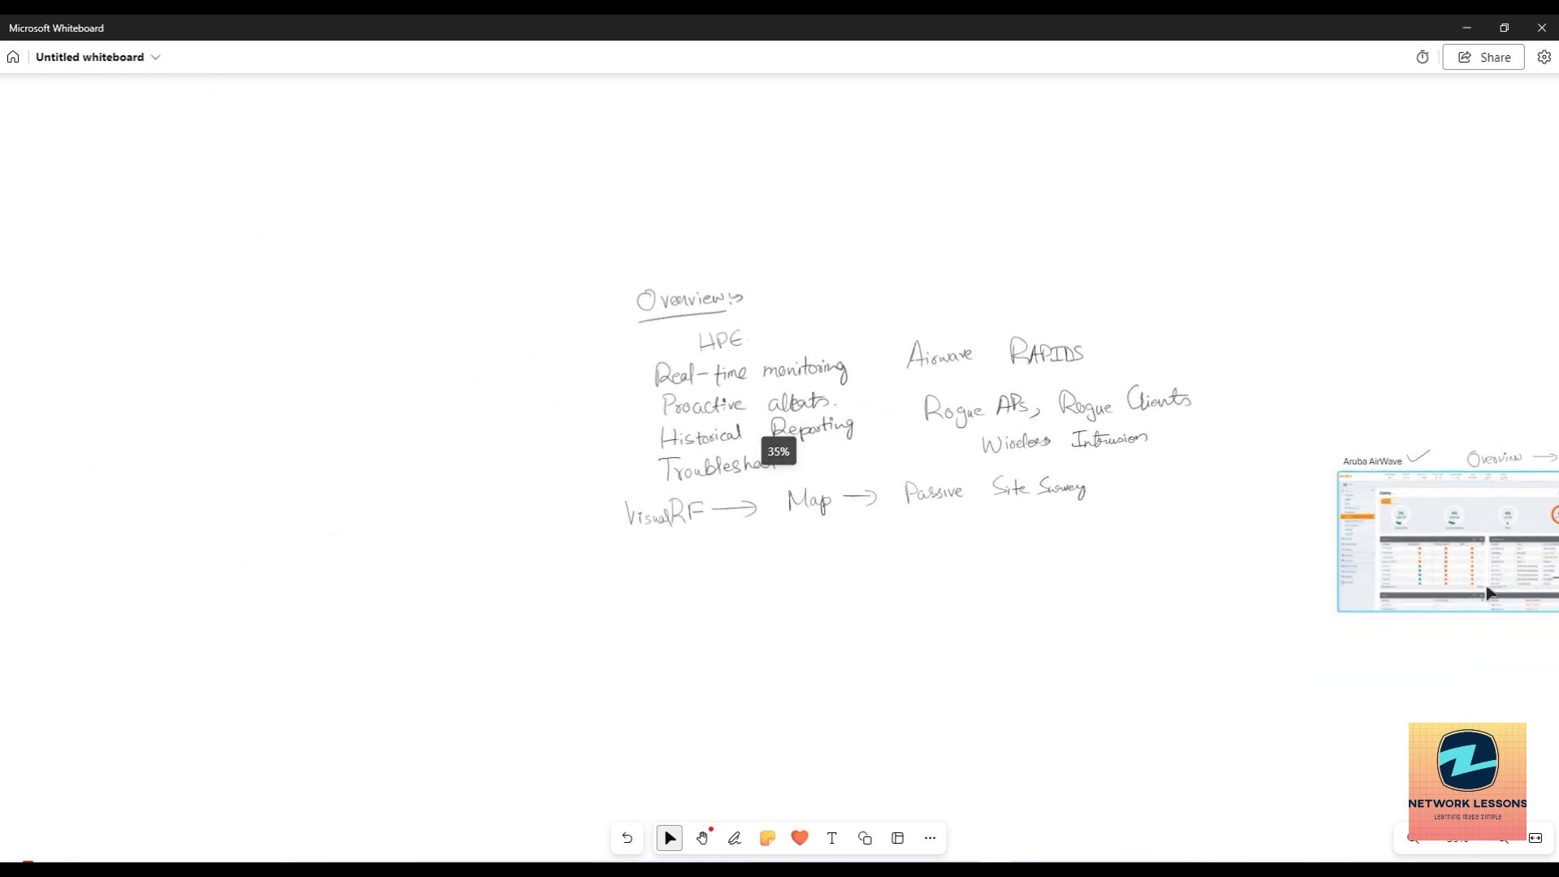
{"action": "scroll", "coordinate": [1534, 642], "scroll_direction": "up", "scroll_amount": 6}
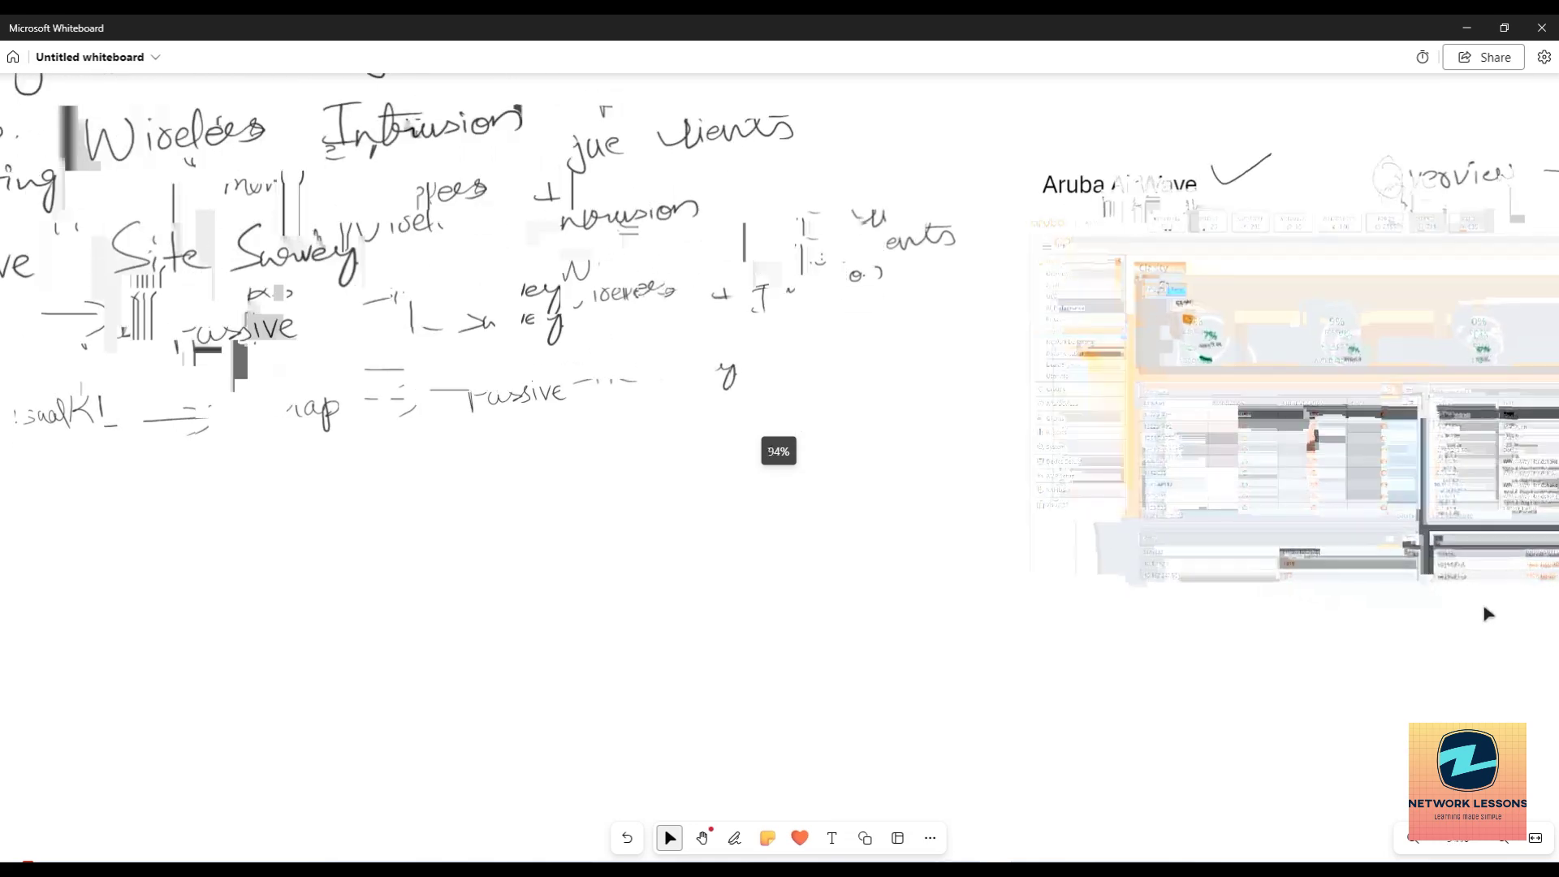
{"action": "left_click_drag", "start_coordinate": [1298, 454], "coordinate": [812, 547]}
{"action": "left_click", "coordinate": [812, 547]}
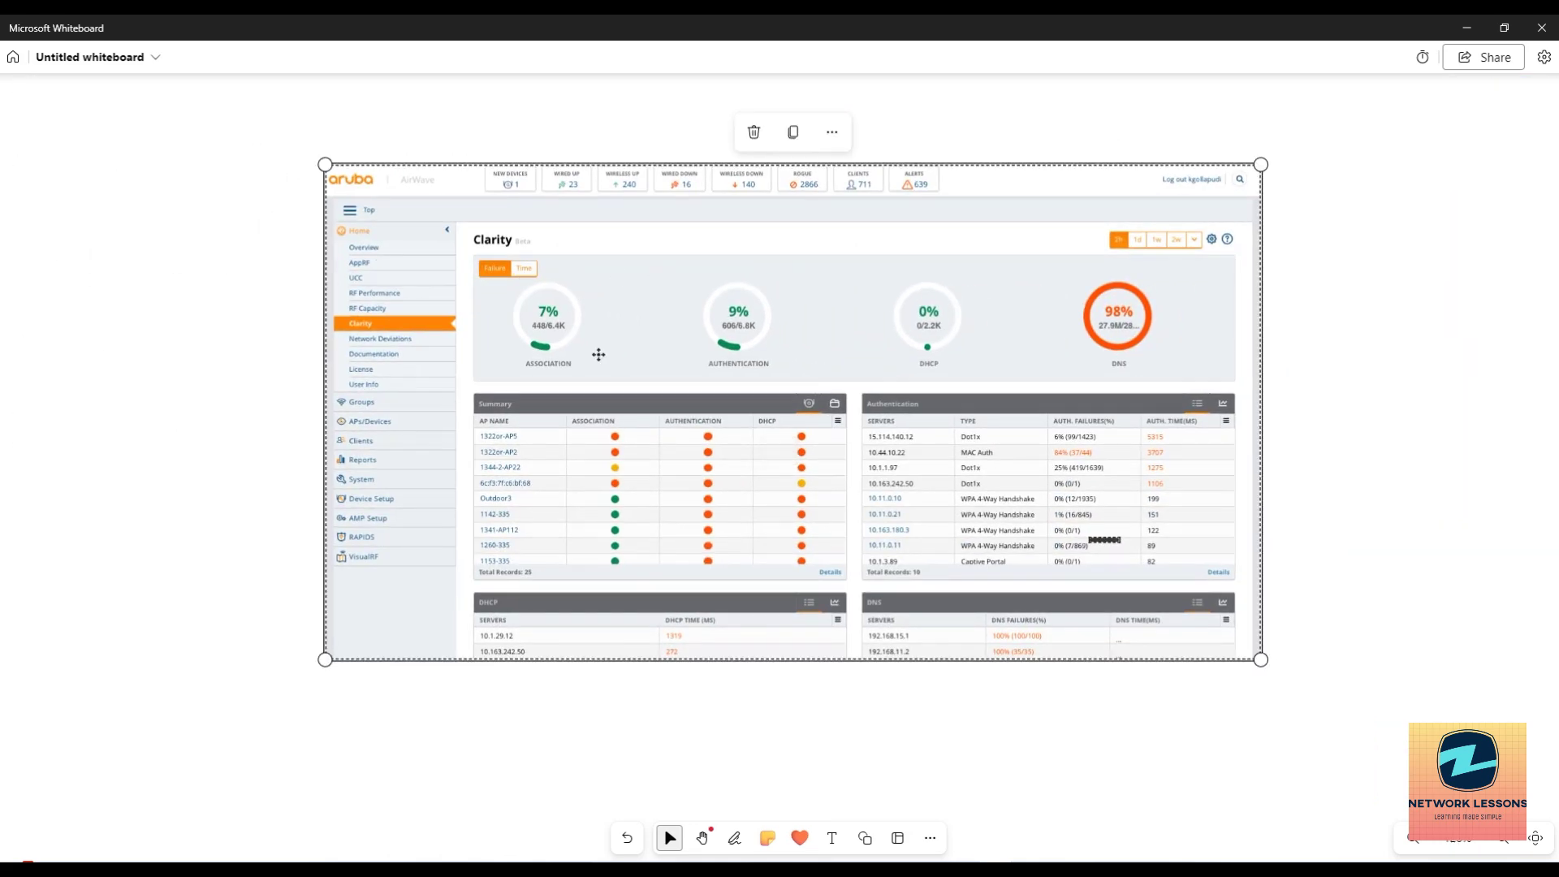
{"action": "scroll", "coordinate": [725, 387], "scroll_direction": "up", "scroll_amount": 2}
{"action": "scroll", "coordinate": [725, 387], "scroll_direction": "up", "scroll_amount": 1}
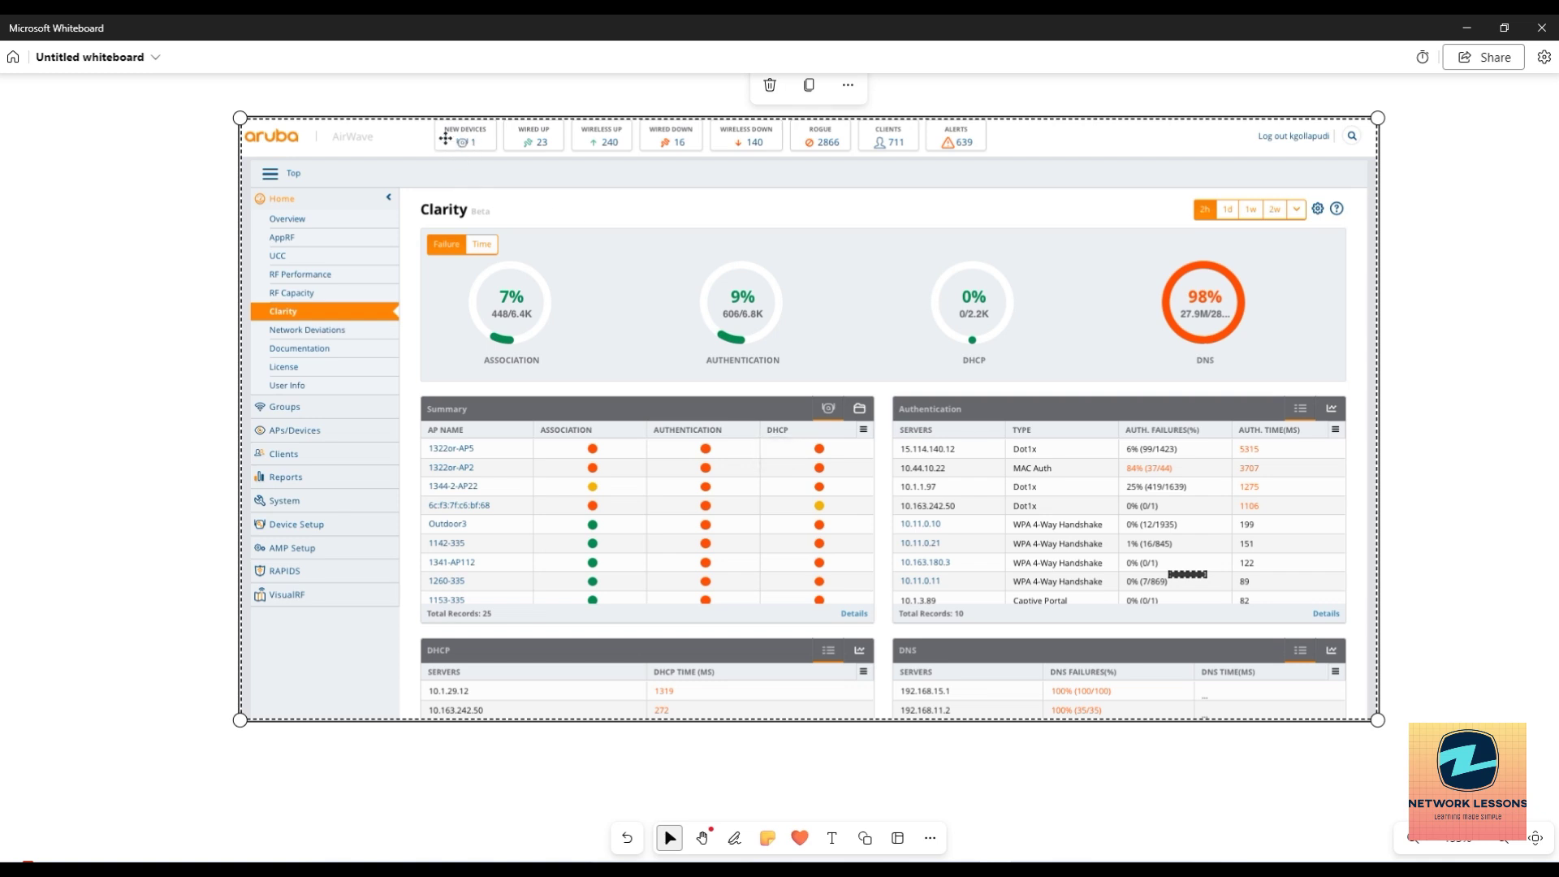
{"action": "left_click", "coordinate": [439, 101]}
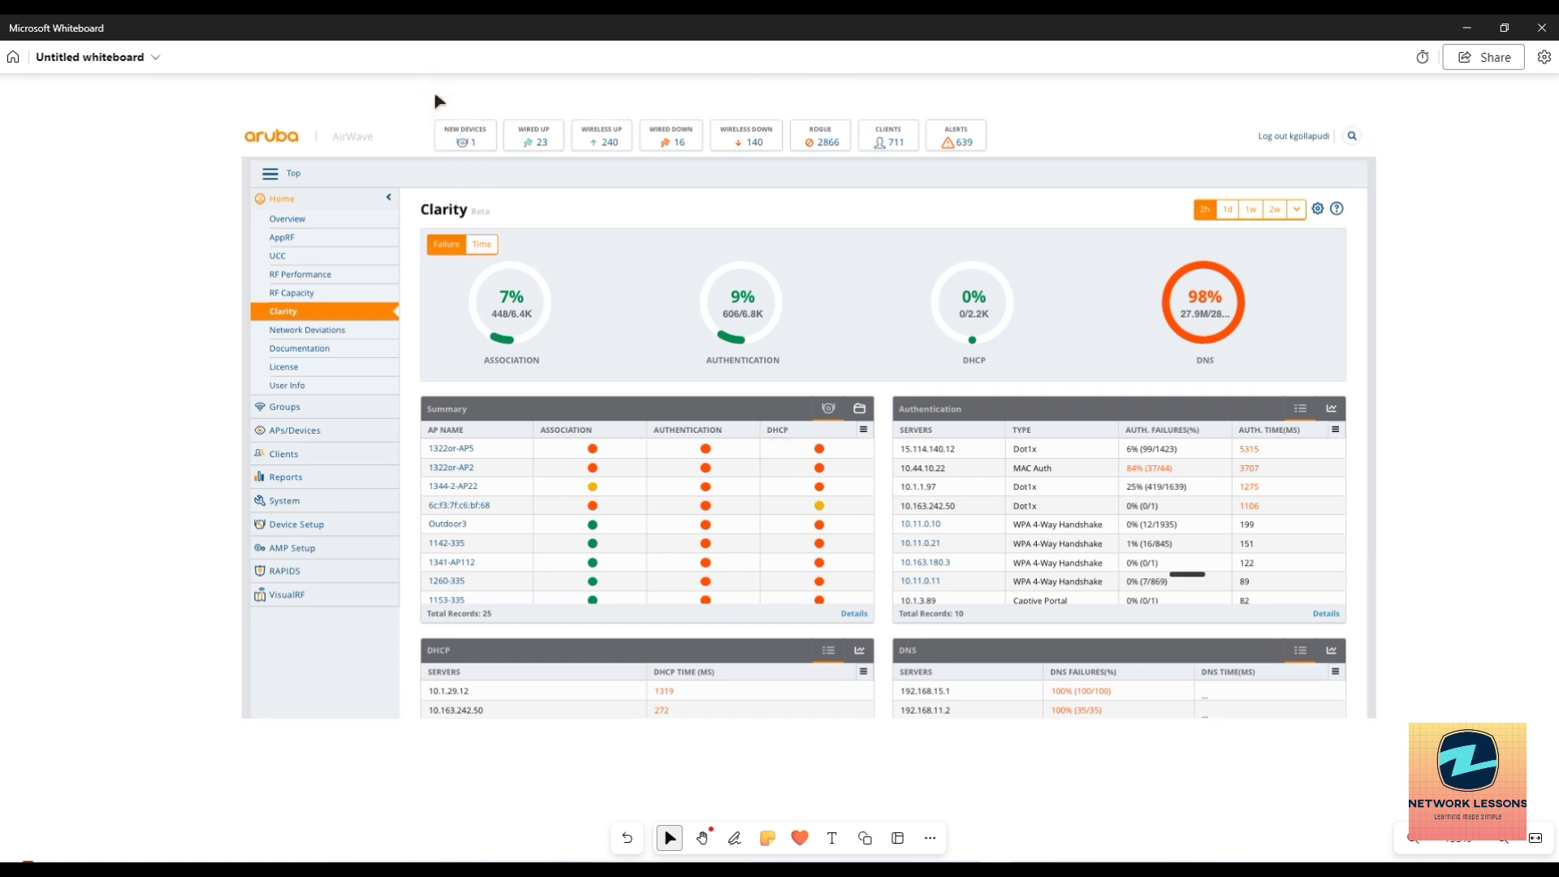
Write 'AP', point arrows at New Devices, Wired Down and Wireless Down, and circle counts 16 and 2866.
{"action": "key", "text": "ctrl+alt+d"}
{"action": "left_click_drag", "start_coordinate": [105, 138], "coordinate": [120, 126]}
{"action": "mouse_move", "coordinate": [128, 110]}
{"action": "left_mouse_down"}
{"action": "mouse_move", "coordinate": [128, 138]}
{"action": "mouse_move", "coordinate": [130, 123]}
{"action": "left_mouse_up"}
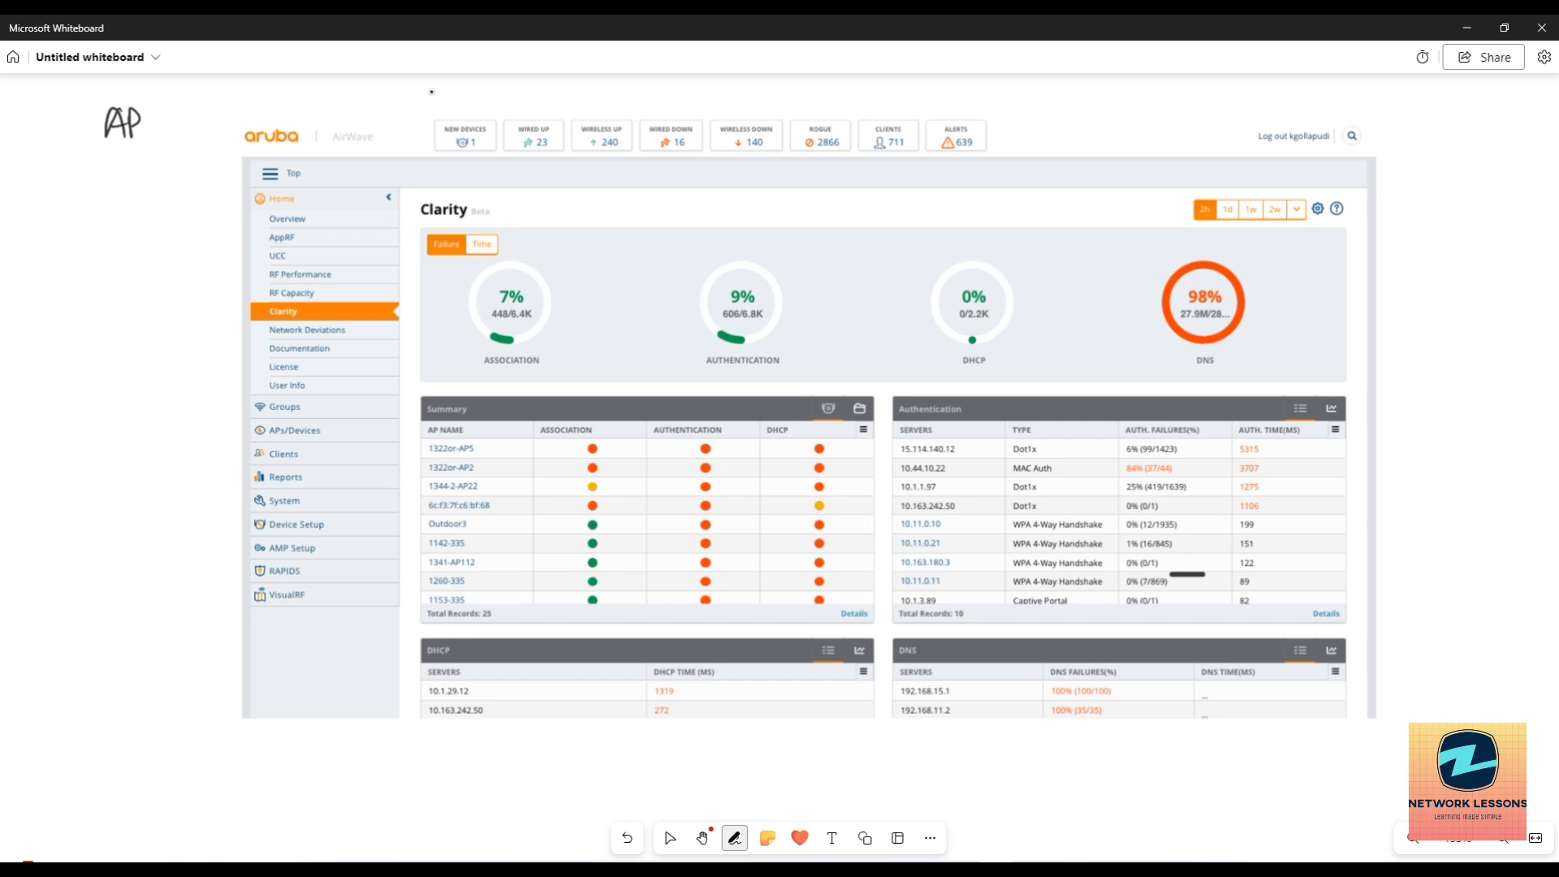
{"action": "mouse_move", "coordinate": [400, 83]}
{"action": "left_mouse_down"}
{"action": "mouse_move", "coordinate": [452, 122]}
{"action": "mouse_move", "coordinate": [454, 102]}
{"action": "mouse_move", "coordinate": [532, 122]}
{"action": "mouse_move", "coordinate": [555, 103]}
{"action": "mouse_move", "coordinate": [607, 120]}
{"action": "mouse_move", "coordinate": [627, 108]}
{"action": "left_mouse_up"}
{"action": "mouse_move", "coordinate": [708, 84]}
{"action": "left_mouse_down"}
{"action": "mouse_move", "coordinate": [675, 121]}
{"action": "mouse_move", "coordinate": [698, 107]}
{"action": "left_mouse_up"}
{"action": "mouse_move", "coordinate": [787, 79]}
{"action": "left_mouse_down"}
{"action": "mouse_move", "coordinate": [760, 120]}
{"action": "mouse_move", "coordinate": [769, 109]}
{"action": "left_mouse_up"}
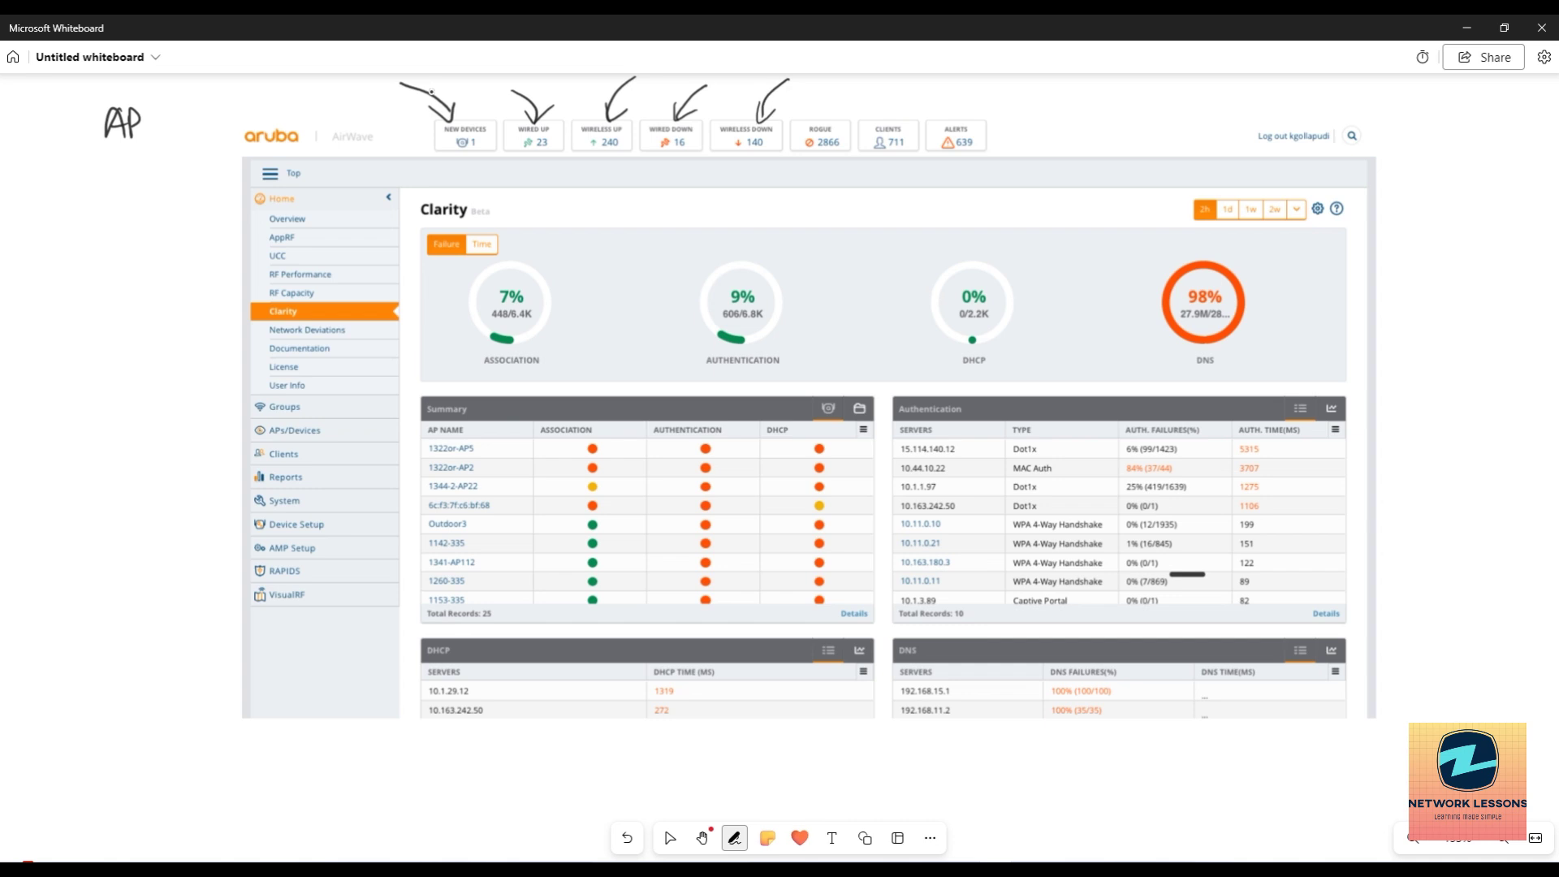
{"action": "mouse_move", "coordinate": [655, 155]}
{"action": "left_mouse_down"}
{"action": "mouse_move", "coordinate": [675, 156]}
{"action": "mouse_move", "coordinate": [649, 129]}
{"action": "mouse_move", "coordinate": [646, 162]}
{"action": "mouse_move", "coordinate": [778, 124]}
{"action": "left_mouse_up"}
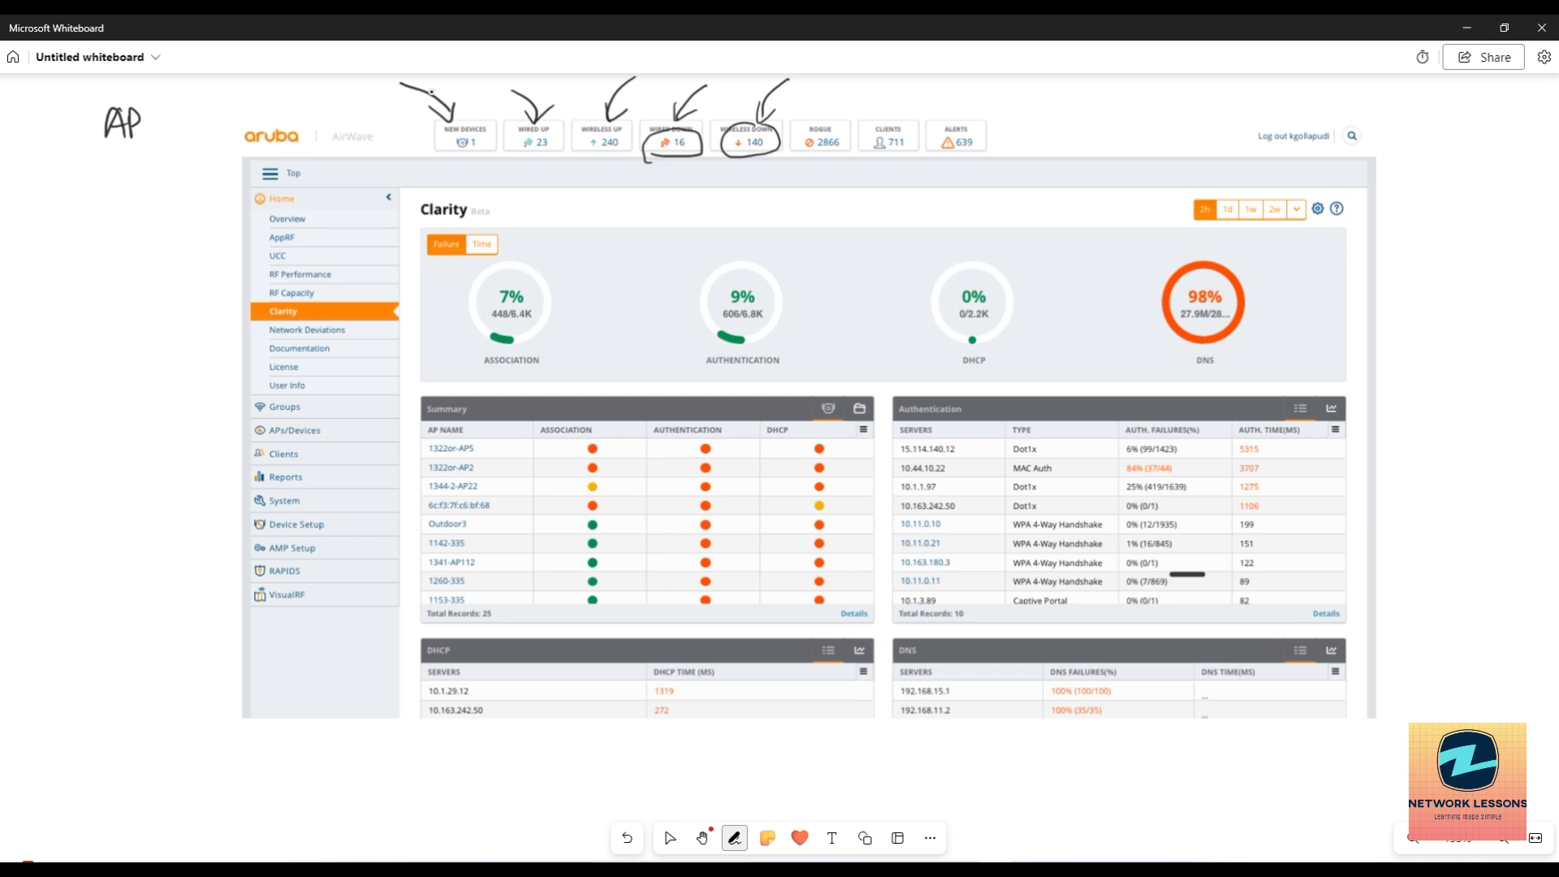
{"action": "mouse_move", "coordinate": [799, 123]}
{"action": "left_mouse_down"}
{"action": "mouse_move", "coordinate": [836, 114]}
{"action": "mouse_move", "coordinate": [805, 161]}
{"action": "mouse_move", "coordinate": [798, 119]}
{"action": "mouse_move", "coordinate": [919, 143]}
{"action": "mouse_move", "coordinate": [857, 134]}
{"action": "mouse_move", "coordinate": [867, 118]}
{"action": "mouse_move", "coordinate": [970, 119]}
{"action": "mouse_move", "coordinate": [935, 161]}
{"action": "mouse_move", "coordinate": [928, 126]}
{"action": "left_mouse_up"}
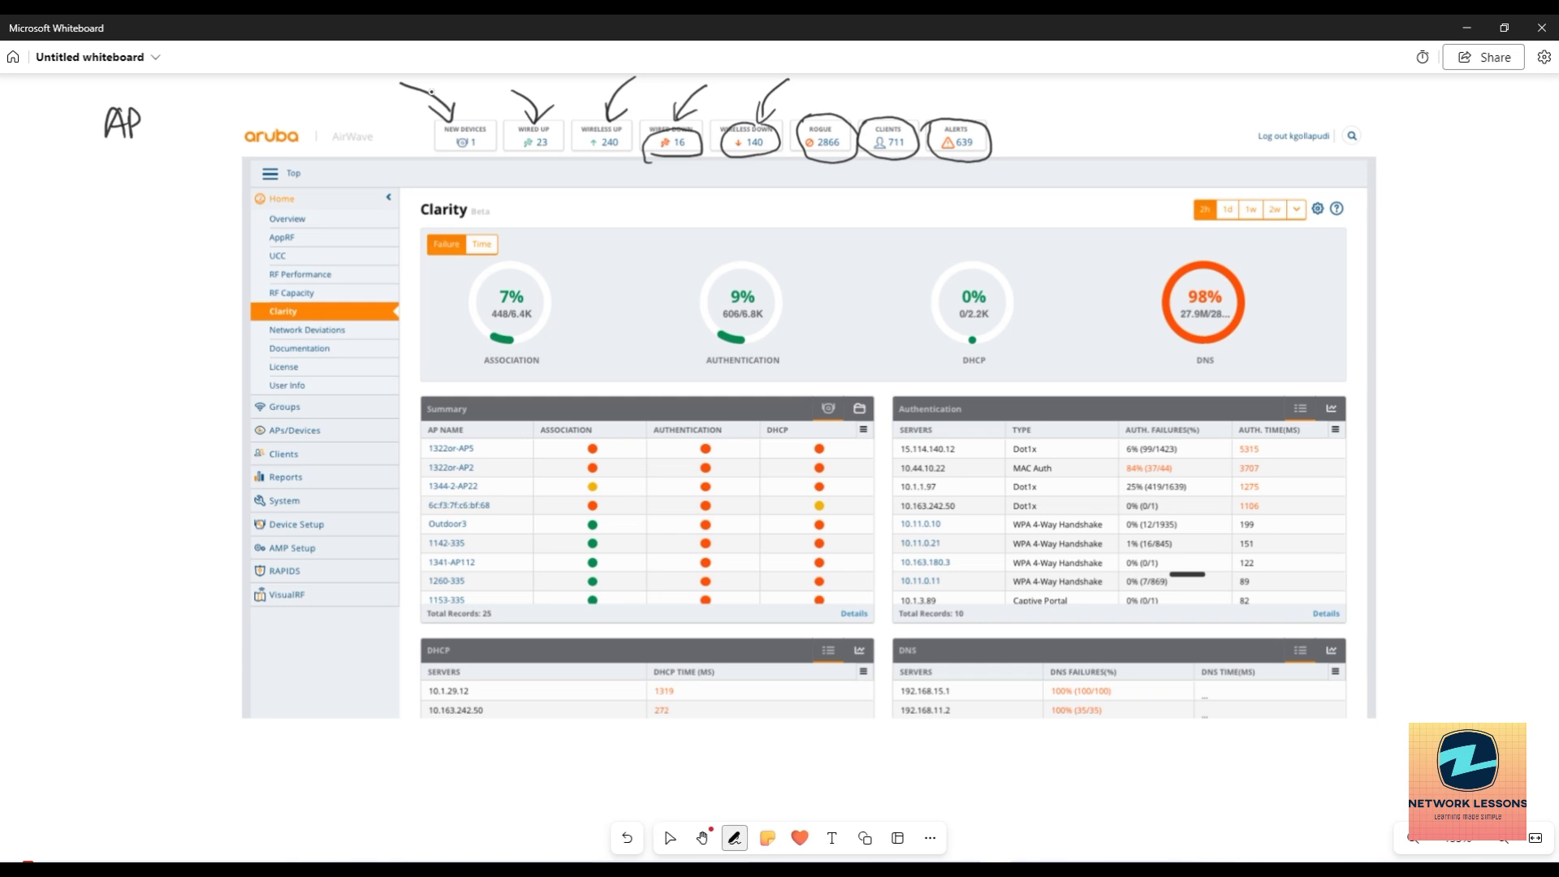
Handwrite 'Aruba Clarity Module.' below AP and underline Module.
{"action": "left_click_drag", "start_coordinate": [34, 197], "coordinate": [61, 181]}
{"action": "mouse_move", "coordinate": [70, 193]}
{"action": "left_mouse_down"}
{"action": "mouse_move", "coordinate": [79, 174]}
{"action": "mouse_move", "coordinate": [133, 172]}
{"action": "left_mouse_up"}
{"action": "mouse_move", "coordinate": [41, 224]}
{"action": "left_mouse_down"}
{"action": "mouse_move", "coordinate": [29, 243]}
{"action": "mouse_move", "coordinate": [50, 262]}
{"action": "left_mouse_up"}
{"action": "mouse_move", "coordinate": [53, 258]}
{"action": "left_mouse_down"}
{"action": "mouse_move", "coordinate": [67, 229]}
{"action": "mouse_move", "coordinate": [115, 213]}
{"action": "mouse_move", "coordinate": [147, 259]}
{"action": "mouse_move", "coordinate": [126, 215]}
{"action": "left_mouse_up"}
{"action": "mouse_move", "coordinate": [59, 312]}
{"action": "left_mouse_down"}
{"action": "mouse_move", "coordinate": [56, 341]}
{"action": "mouse_move", "coordinate": [81, 309]}
{"action": "mouse_move", "coordinate": [85, 324]}
{"action": "left_mouse_up"}
{"action": "left_click_drag", "start_coordinate": [97, 302], "coordinate": [104, 316]}
{"action": "mouse_move", "coordinate": [109, 278]}
{"action": "left_mouse_down"}
{"action": "mouse_move", "coordinate": [119, 310]}
{"action": "mouse_move", "coordinate": [144, 295]}
{"action": "mouse_move", "coordinate": [151, 261]}
{"action": "mouse_move", "coordinate": [174, 276]}
{"action": "left_mouse_up"}
{"action": "left_click", "coordinate": [180, 283]}
{"action": "left_click_drag", "start_coordinate": [96, 354], "coordinate": [203, 286]}
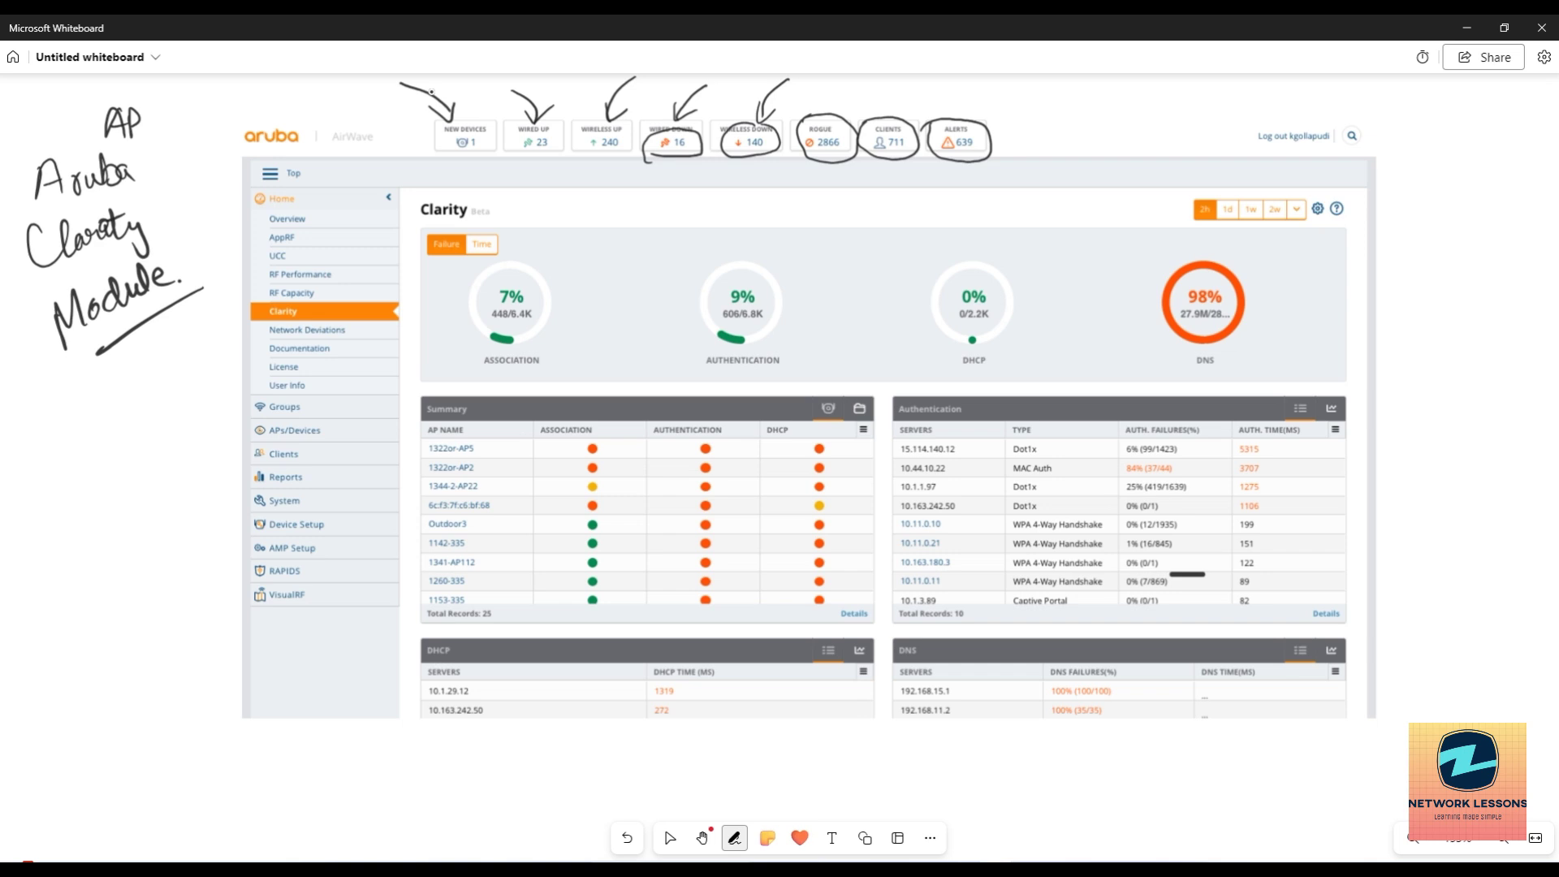
{"action": "key", "text": "Escape"}
Draw an arrow from the note to the Clarity menu entry and mark the menu items above it.
{"action": "key", "text": "ctrl+alt+p"}
{"action": "mouse_move", "coordinate": [171, 346]}
{"action": "left_mouse_down"}
{"action": "mouse_move", "coordinate": [260, 326]}
{"action": "mouse_move", "coordinate": [266, 361]}
{"action": "mouse_move", "coordinate": [358, 356]}
{"action": "mouse_move", "coordinate": [323, 333]}
{"action": "mouse_move", "coordinate": [390, 276]}
{"action": "left_mouse_up"}
{"action": "left_click_drag", "start_coordinate": [279, 261], "coordinate": [386, 251]}
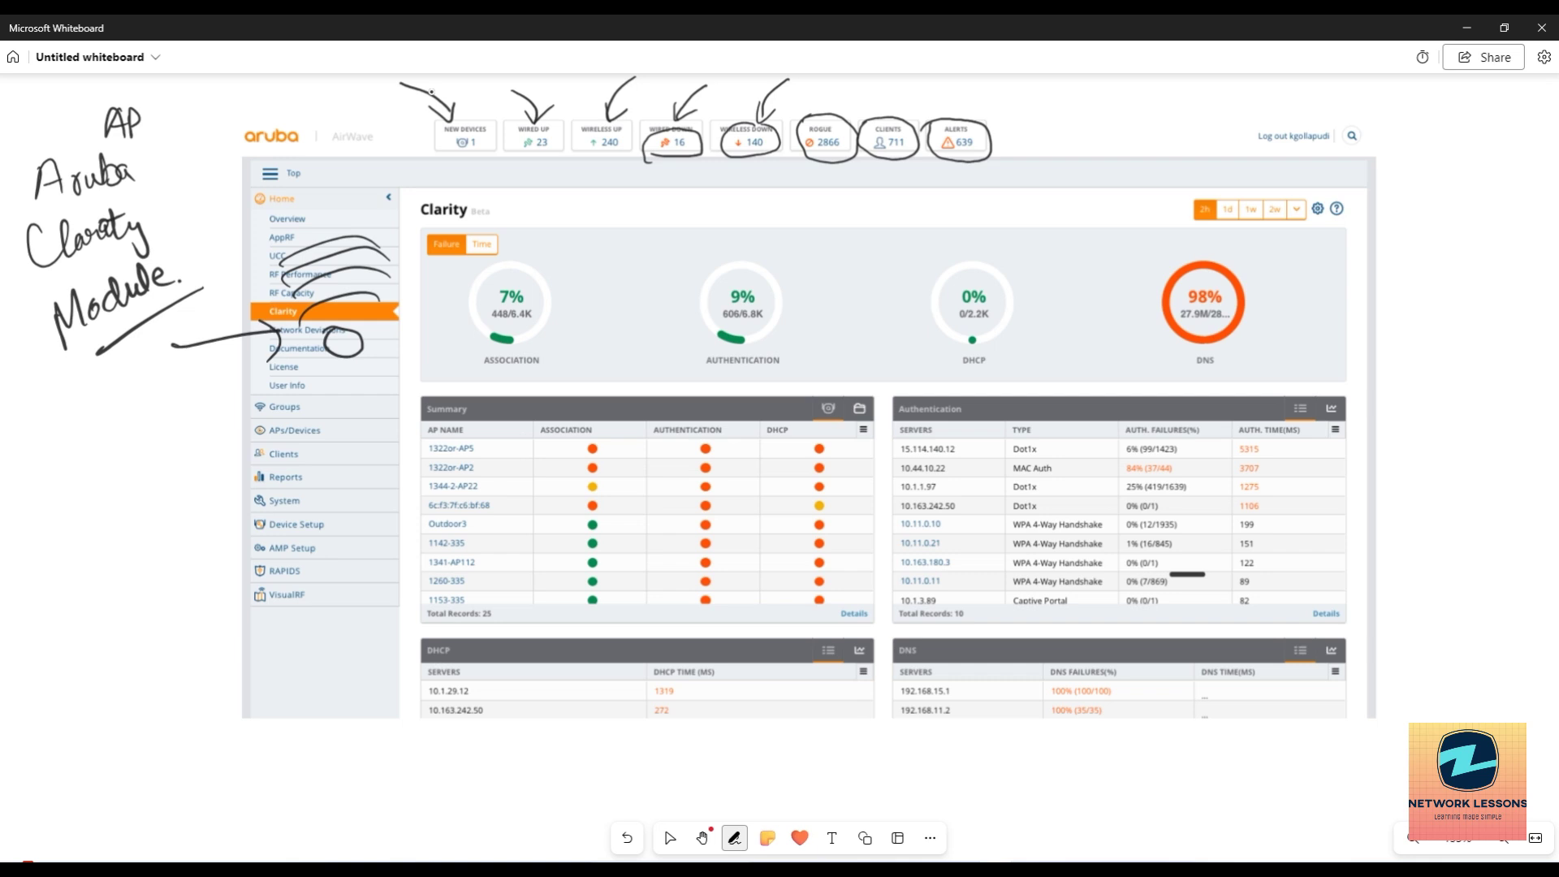
{"action": "left_click_drag", "start_coordinate": [159, 289], "coordinate": [192, 270]}
{"action": "left_click", "coordinate": [670, 837]}
Handwrite and underline 'Address' below Module, then start the next word.
{"action": "mouse_move", "coordinate": [77, 410]}
{"action": "left_mouse_down"}
{"action": "mouse_move", "coordinate": [66, 460]}
{"action": "mouse_move", "coordinate": [92, 461]}
{"action": "mouse_move", "coordinate": [107, 401]}
{"action": "mouse_move", "coordinate": [141, 421]}
{"action": "mouse_move", "coordinate": [177, 388]}
{"action": "mouse_move", "coordinate": [163, 425]}
{"action": "left_mouse_up"}
{"action": "left_click_drag", "start_coordinate": [63, 509], "coordinate": [185, 439]}
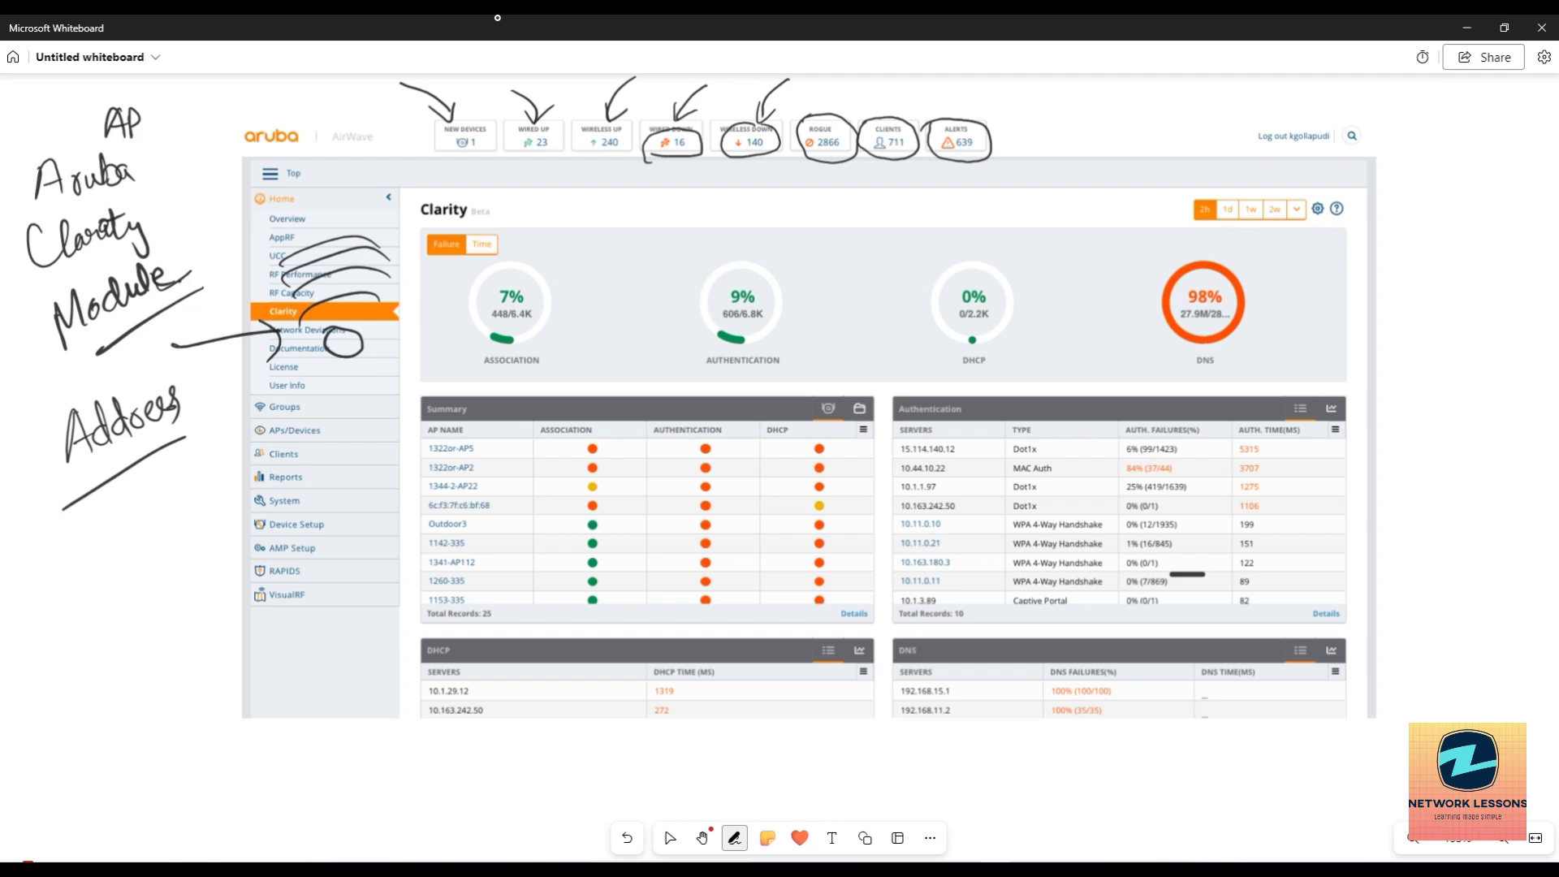
{"action": "left_click_drag", "start_coordinate": [82, 513], "coordinate": [142, 510]}
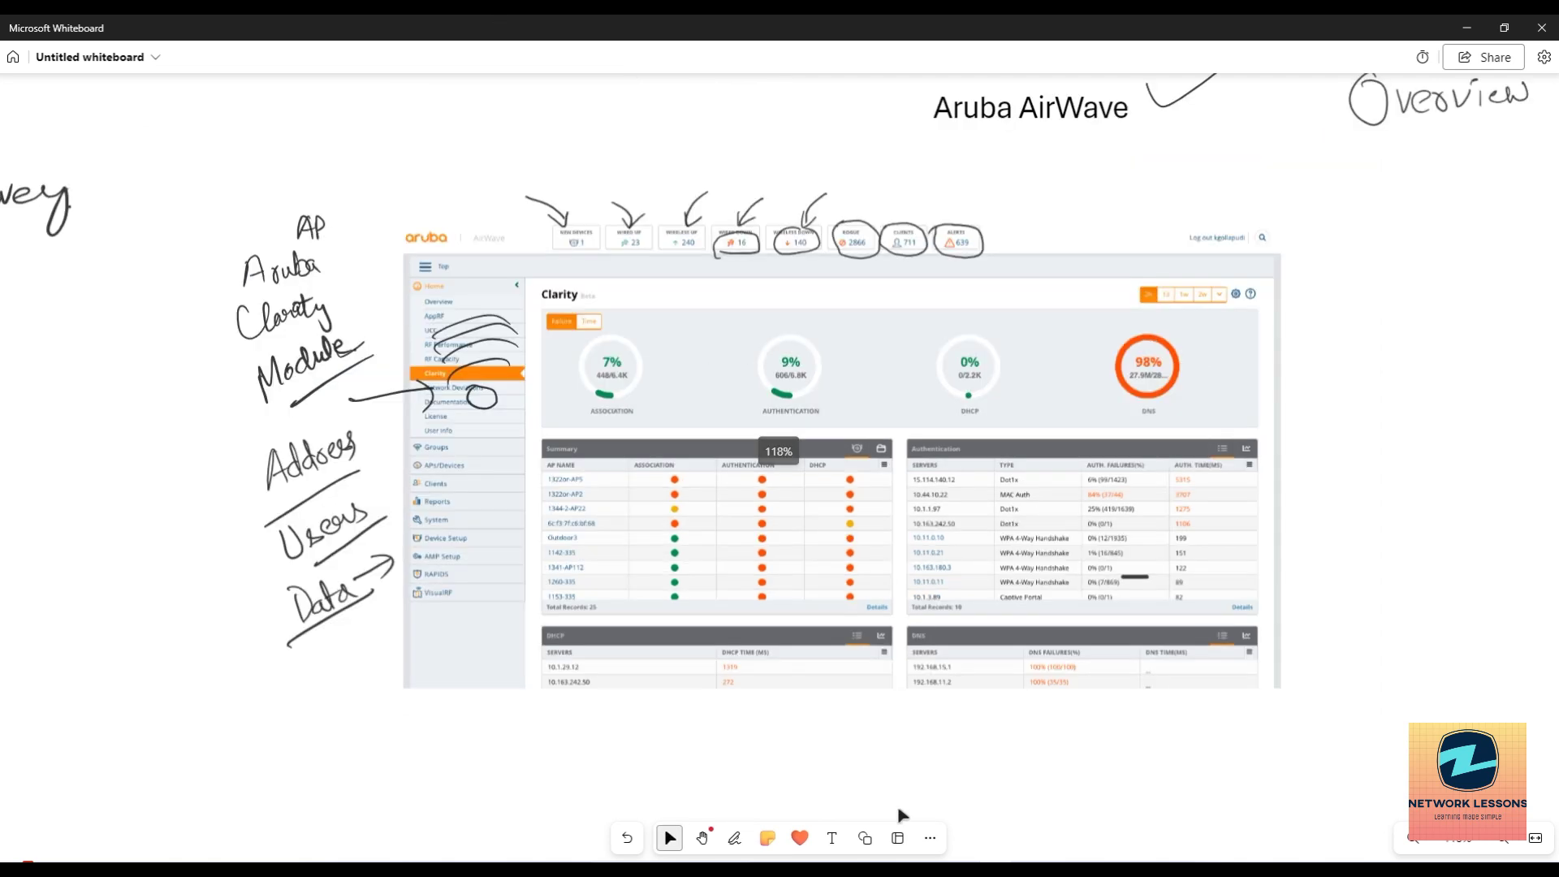
Zoom out to view the whole board, then zoom into an empty area below the notes.
{"action": "scroll", "coordinate": [887, 779], "scroll_direction": "down", "scroll_amount": 2}
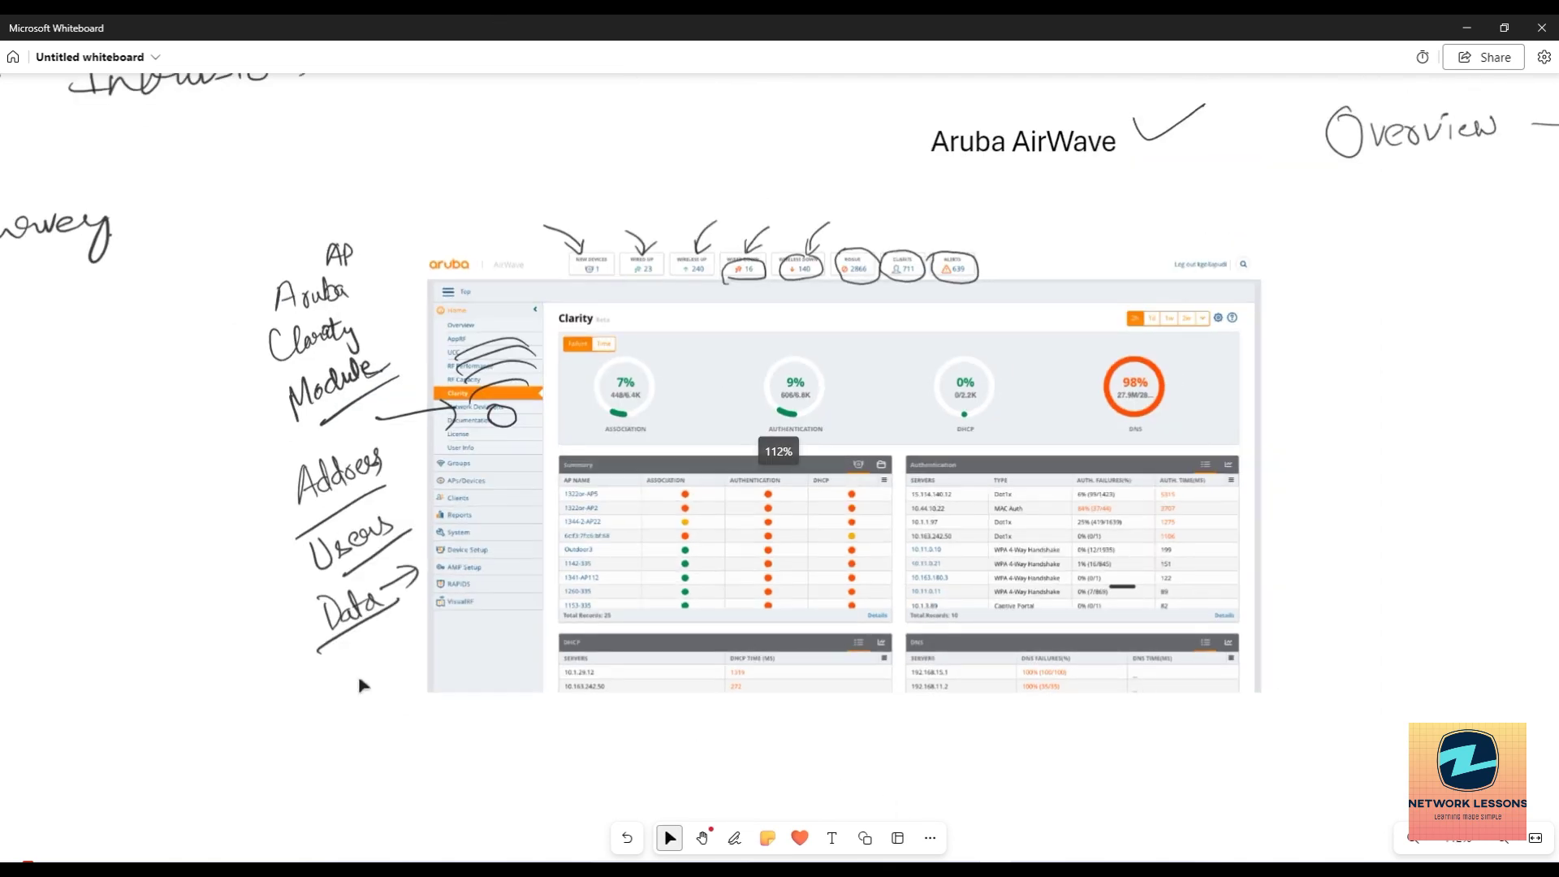
{"action": "scroll", "coordinate": [333, 614], "scroll_direction": "down", "scroll_amount": 3}
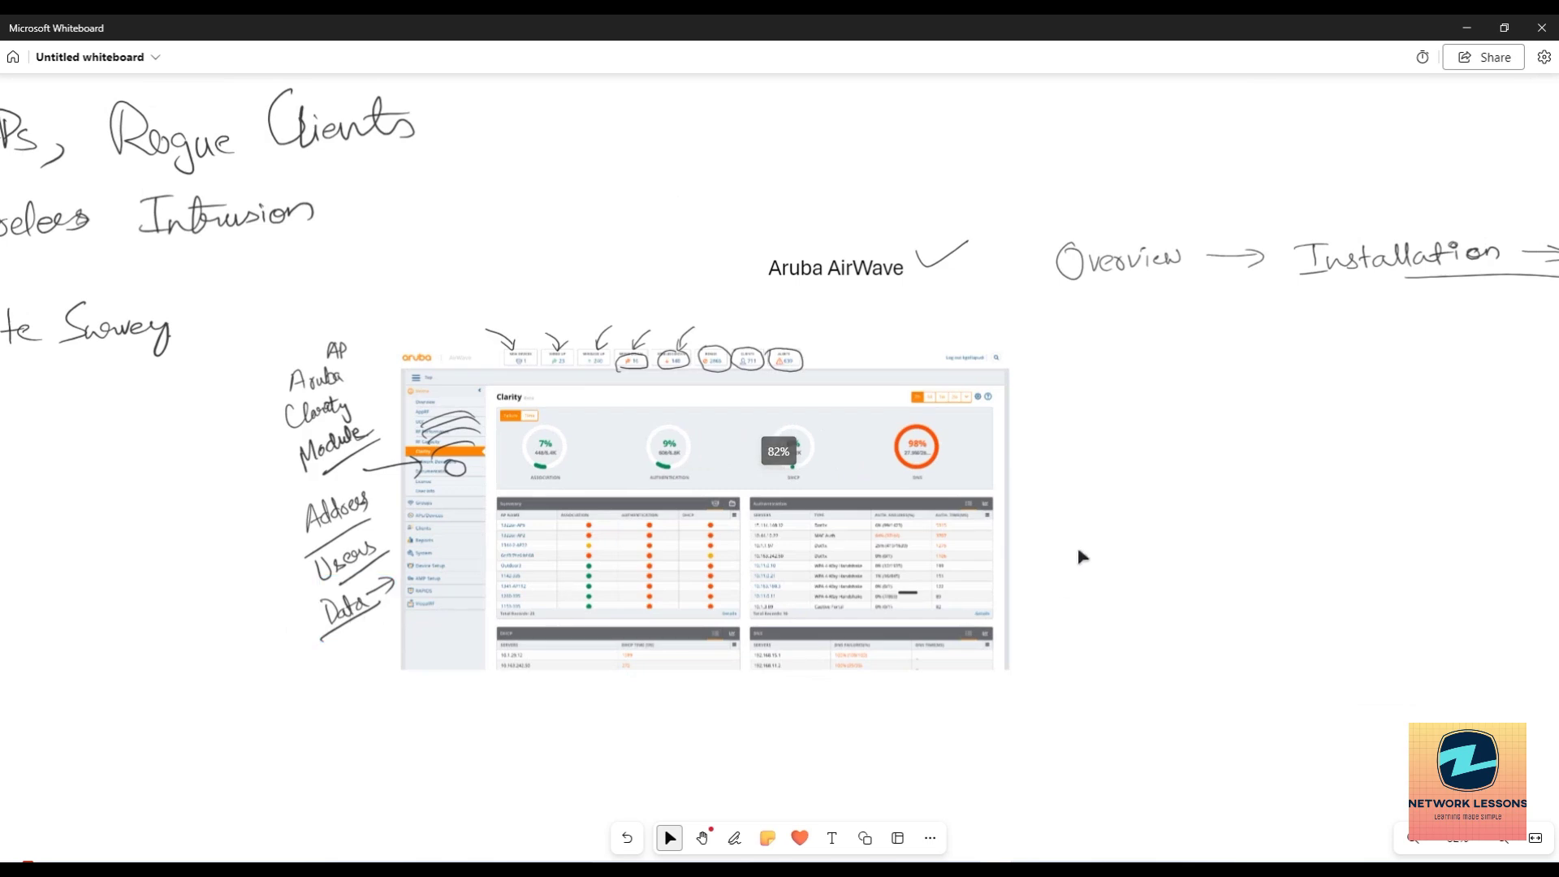
{"action": "scroll", "coordinate": [1119, 557], "scroll_direction": "down", "scroll_amount": 2}
{"action": "scroll", "coordinate": [1116, 557], "scroll_direction": "down", "scroll_amount": 3}
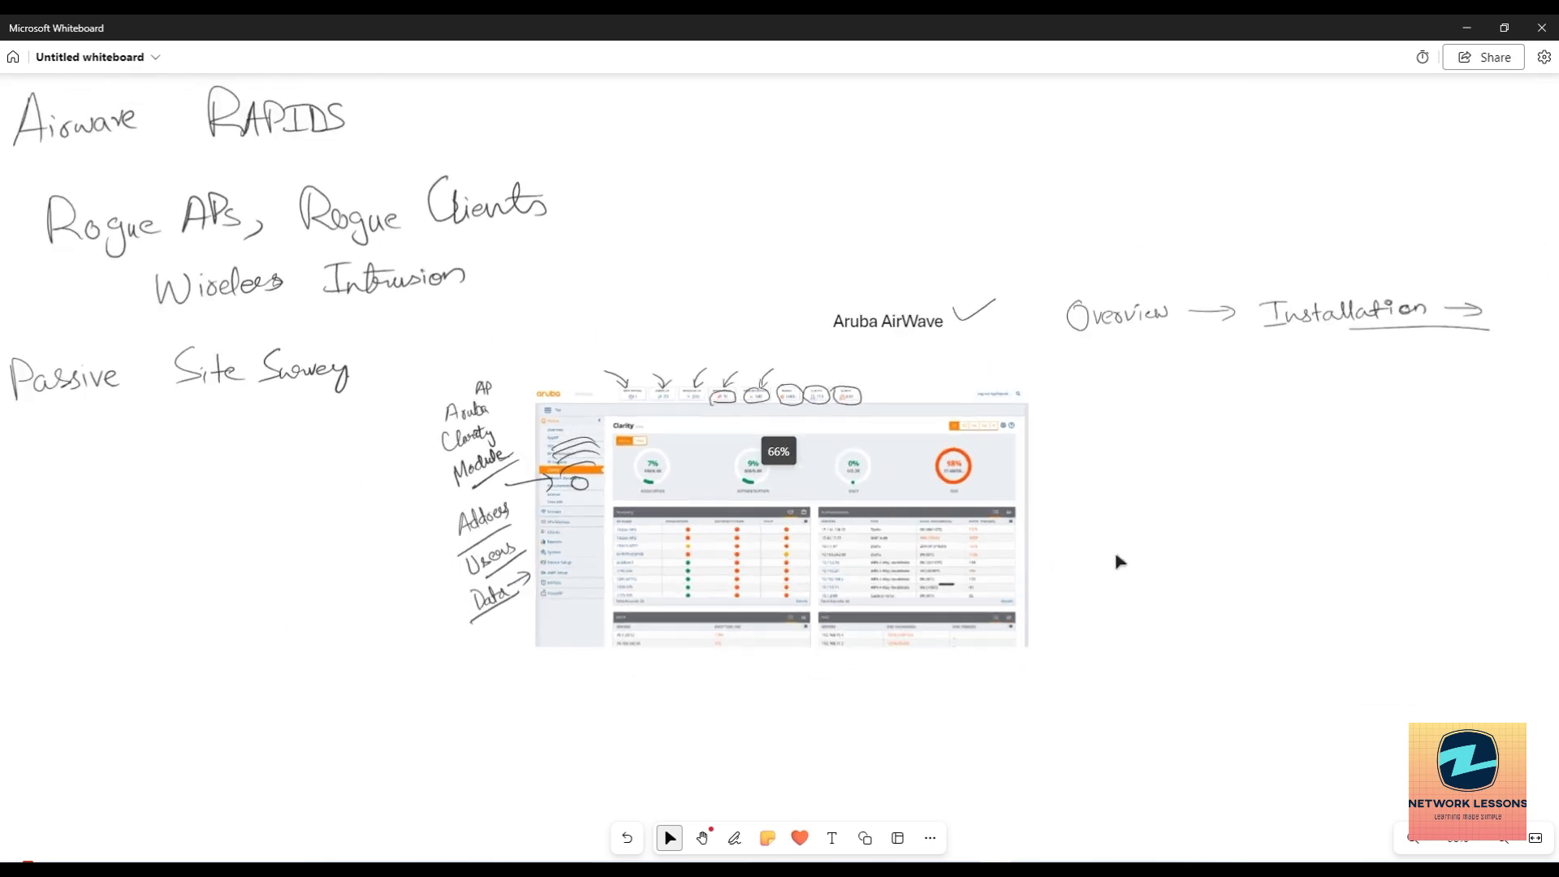
{"action": "scroll", "coordinate": [390, 559], "scroll_direction": "down", "scroll_amount": 2}
{"action": "scroll", "coordinate": [894, 254], "scroll_direction": "down", "scroll_amount": 3}
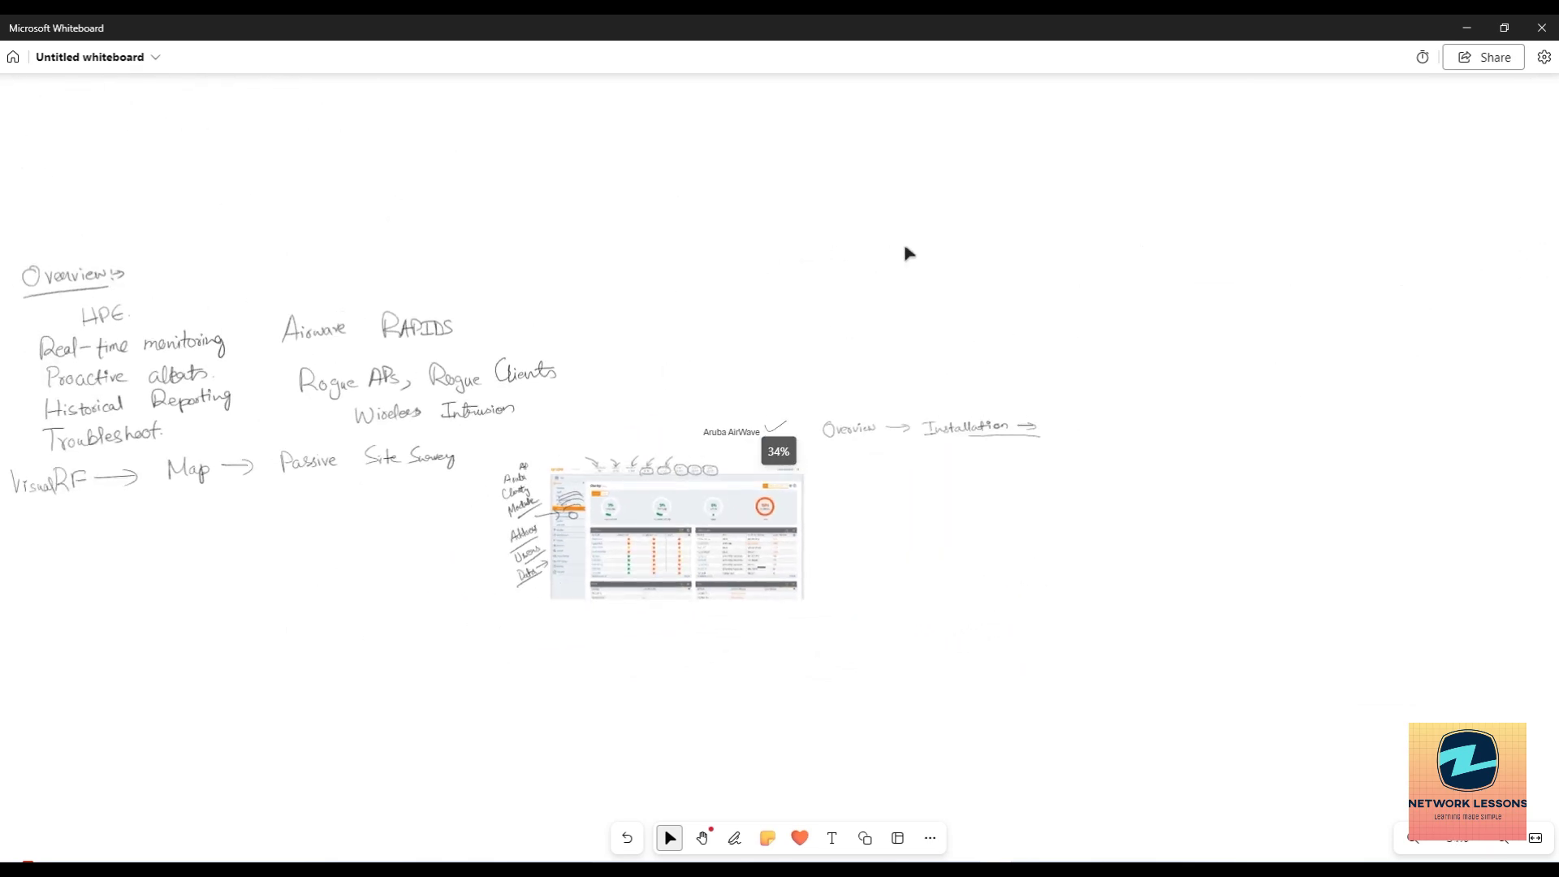
{"action": "scroll", "coordinate": [348, 515], "scroll_direction": "up", "scroll_amount": 10}
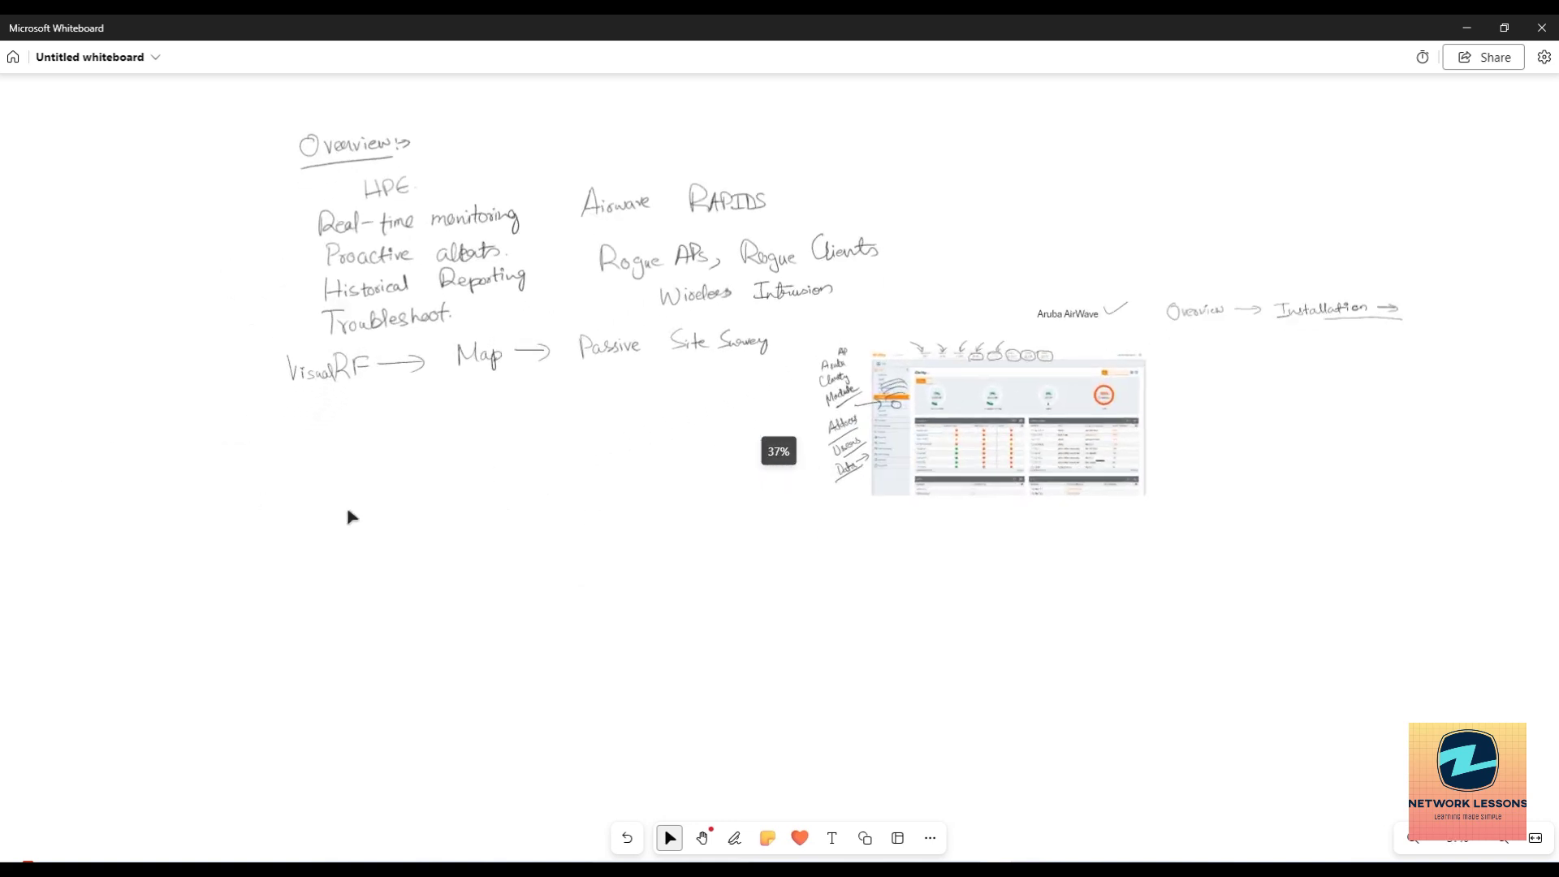
{"action": "scroll", "coordinate": [495, 512], "scroll_direction": "up", "scroll_amount": 3}
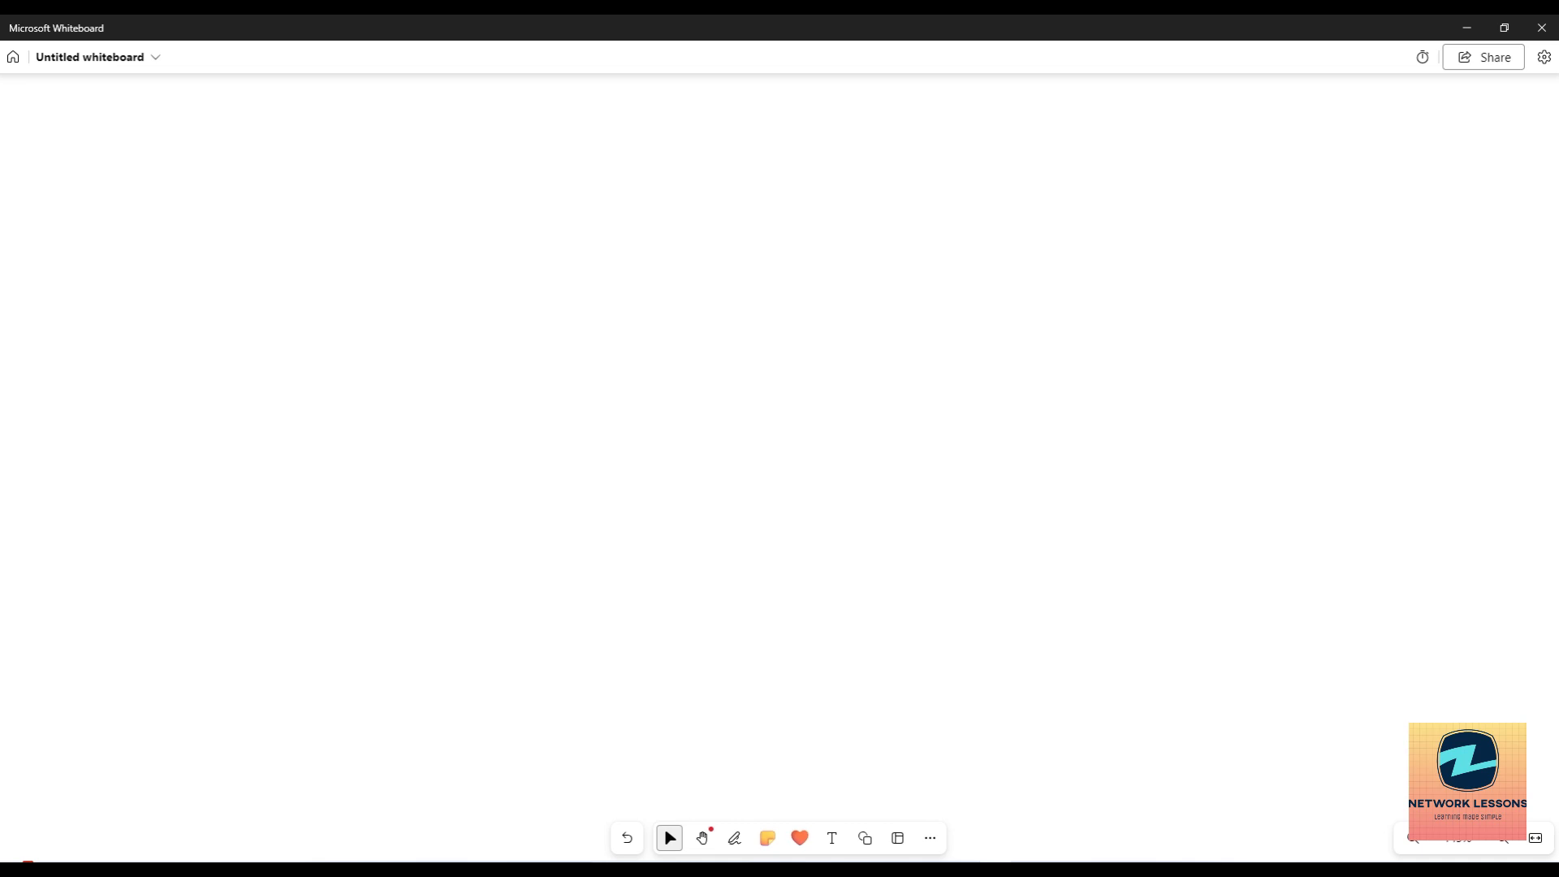
With the pen, draw the Airwave box and write its Airwave label above it.
{"action": "left_click", "coordinate": [735, 838]}
{"action": "mouse_move", "coordinate": [431, 210]}
{"action": "left_mouse_down"}
{"action": "mouse_move", "coordinate": [430, 158]}
{"action": "mouse_move", "coordinate": [566, 150]}
{"action": "mouse_move", "coordinate": [575, 204]}
{"action": "mouse_move", "coordinate": [424, 212]}
{"action": "left_mouse_up"}
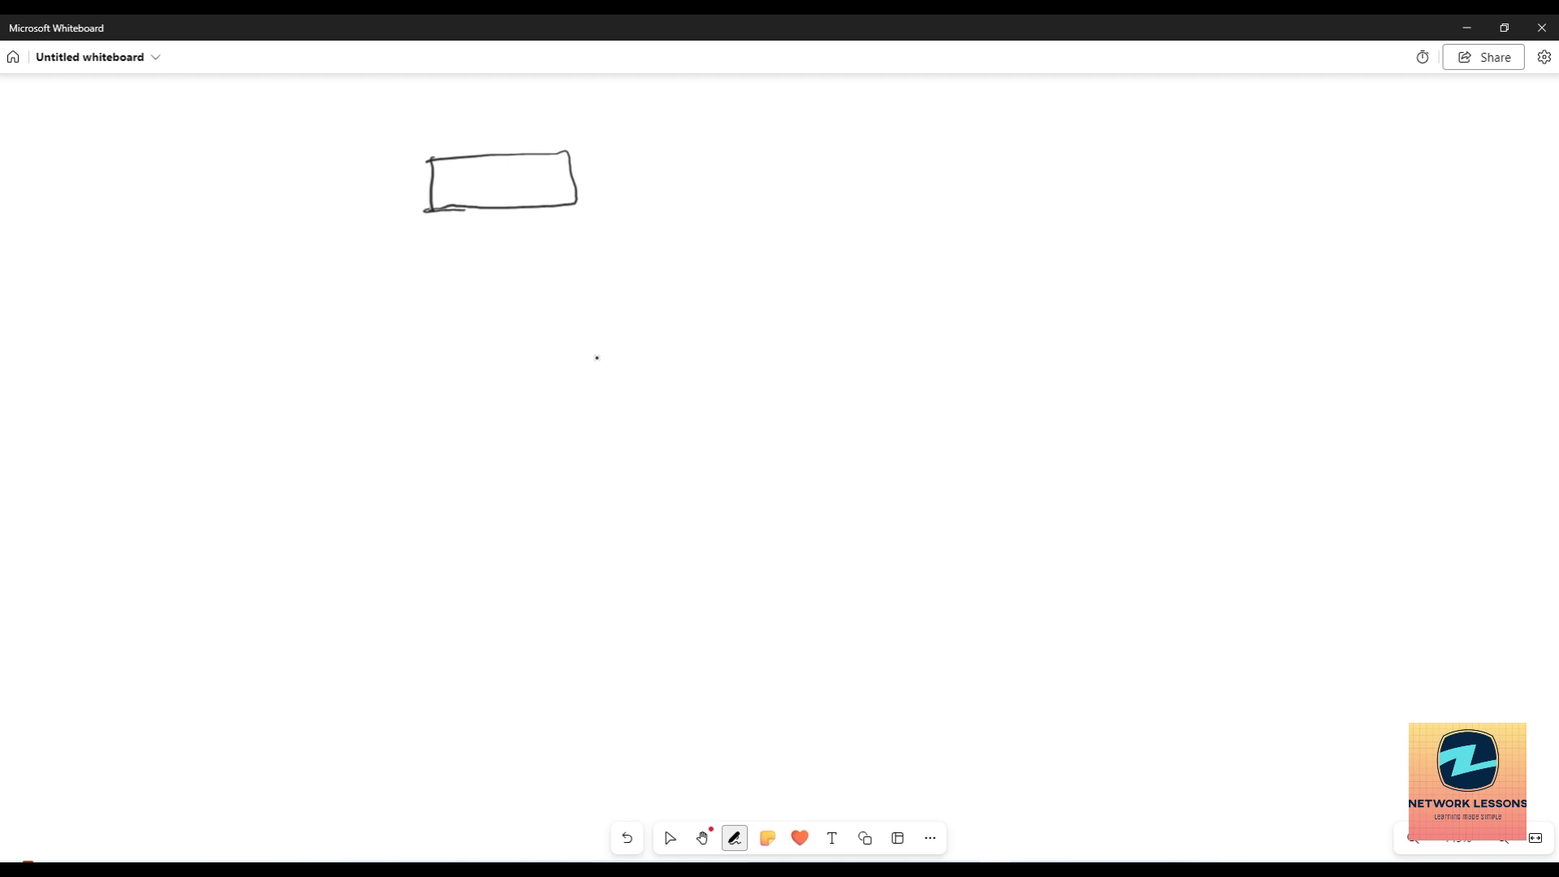
{"action": "mouse_move", "coordinate": [447, 144]}
{"action": "left_mouse_down"}
{"action": "mouse_move", "coordinate": [456, 120]}
{"action": "mouse_move", "coordinate": [469, 140]}
{"action": "left_mouse_up"}
{"action": "mouse_move", "coordinate": [451, 129]}
{"action": "left_mouse_down"}
{"action": "mouse_move", "coordinate": [520, 122]}
{"action": "mouse_move", "coordinate": [529, 137]}
{"action": "mouse_move", "coordinate": [561, 120]}
{"action": "left_mouse_up"}
Draw the Controllers box with an incoming arrow and a 7000/7200 model note.
{"action": "mouse_move", "coordinate": [186, 344]}
{"action": "left_mouse_down"}
{"action": "mouse_move", "coordinate": [286, 336]}
{"action": "mouse_move", "coordinate": [311, 367]}
{"action": "mouse_move", "coordinate": [158, 373]}
{"action": "mouse_move", "coordinate": [152, 346]}
{"action": "mouse_move", "coordinate": [188, 344]}
{"action": "left_mouse_up"}
{"action": "mouse_move", "coordinate": [127, 294]}
{"action": "left_mouse_down"}
{"action": "mouse_move", "coordinate": [138, 328]}
{"action": "mouse_move", "coordinate": [175, 286]}
{"action": "mouse_move", "coordinate": [203, 299]}
{"action": "mouse_move", "coordinate": [234, 276]}
{"action": "mouse_move", "coordinate": [267, 280]}
{"action": "mouse_move", "coordinate": [197, 288]}
{"action": "left_mouse_up"}
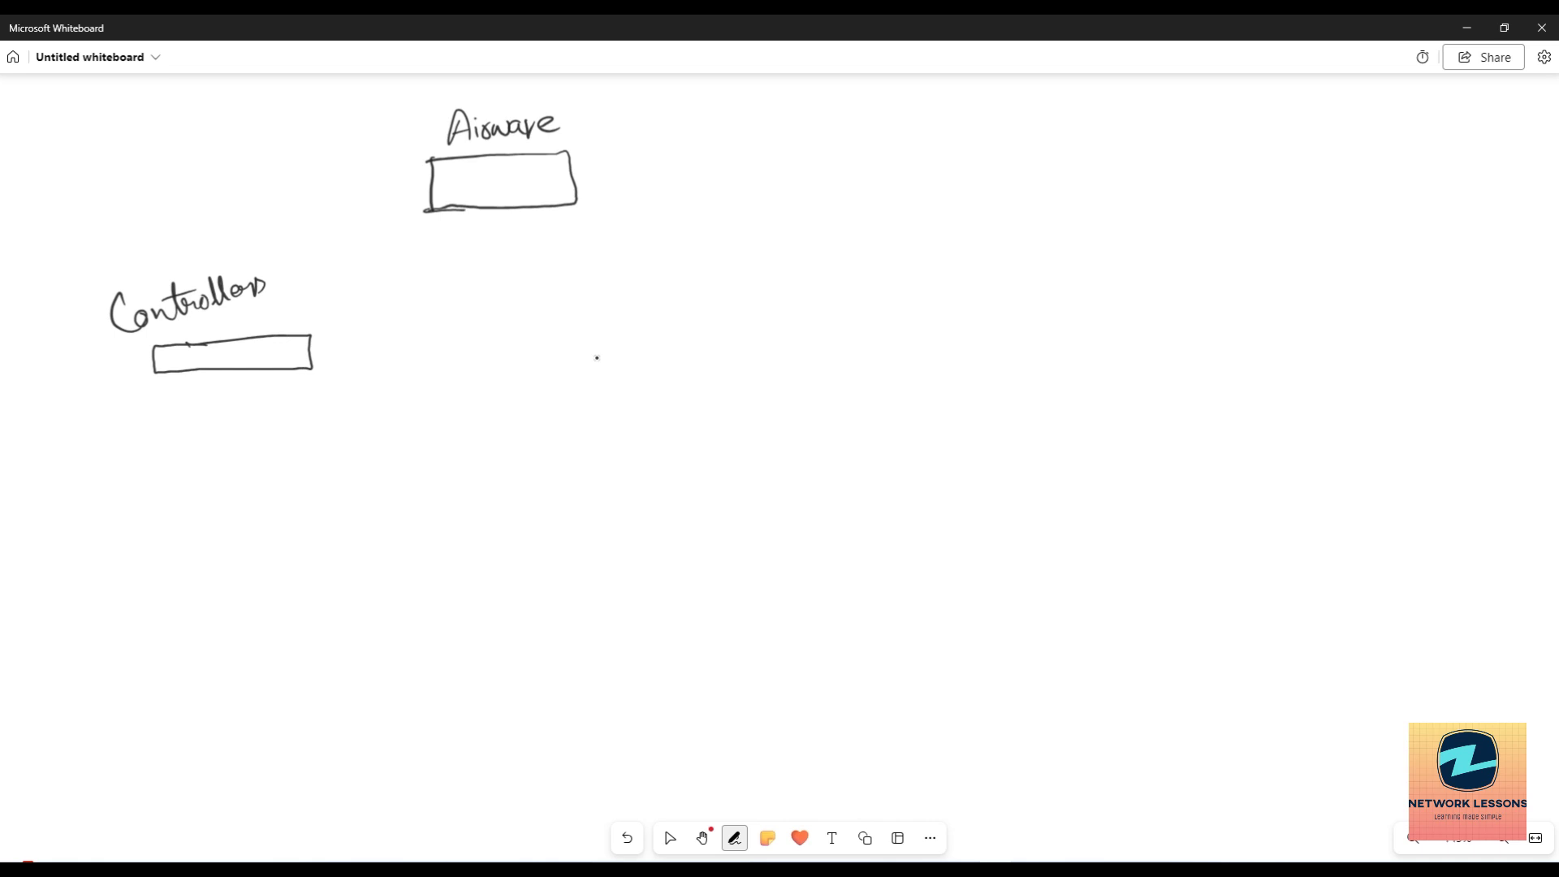
{"action": "left_click_drag", "start_coordinate": [122, 367], "coordinate": [153, 358]}
{"action": "left_click_drag", "start_coordinate": [154, 359], "coordinate": [144, 376]}
{"action": "mouse_move", "coordinate": [22, 388]}
{"action": "left_mouse_down"}
{"action": "mouse_move", "coordinate": [37, 409]}
{"action": "mouse_move", "coordinate": [61, 398]}
{"action": "mouse_move", "coordinate": [76, 376]}
{"action": "mouse_move", "coordinate": [27, 378]}
{"action": "mouse_move", "coordinate": [72, 354]}
{"action": "left_mouse_up"}
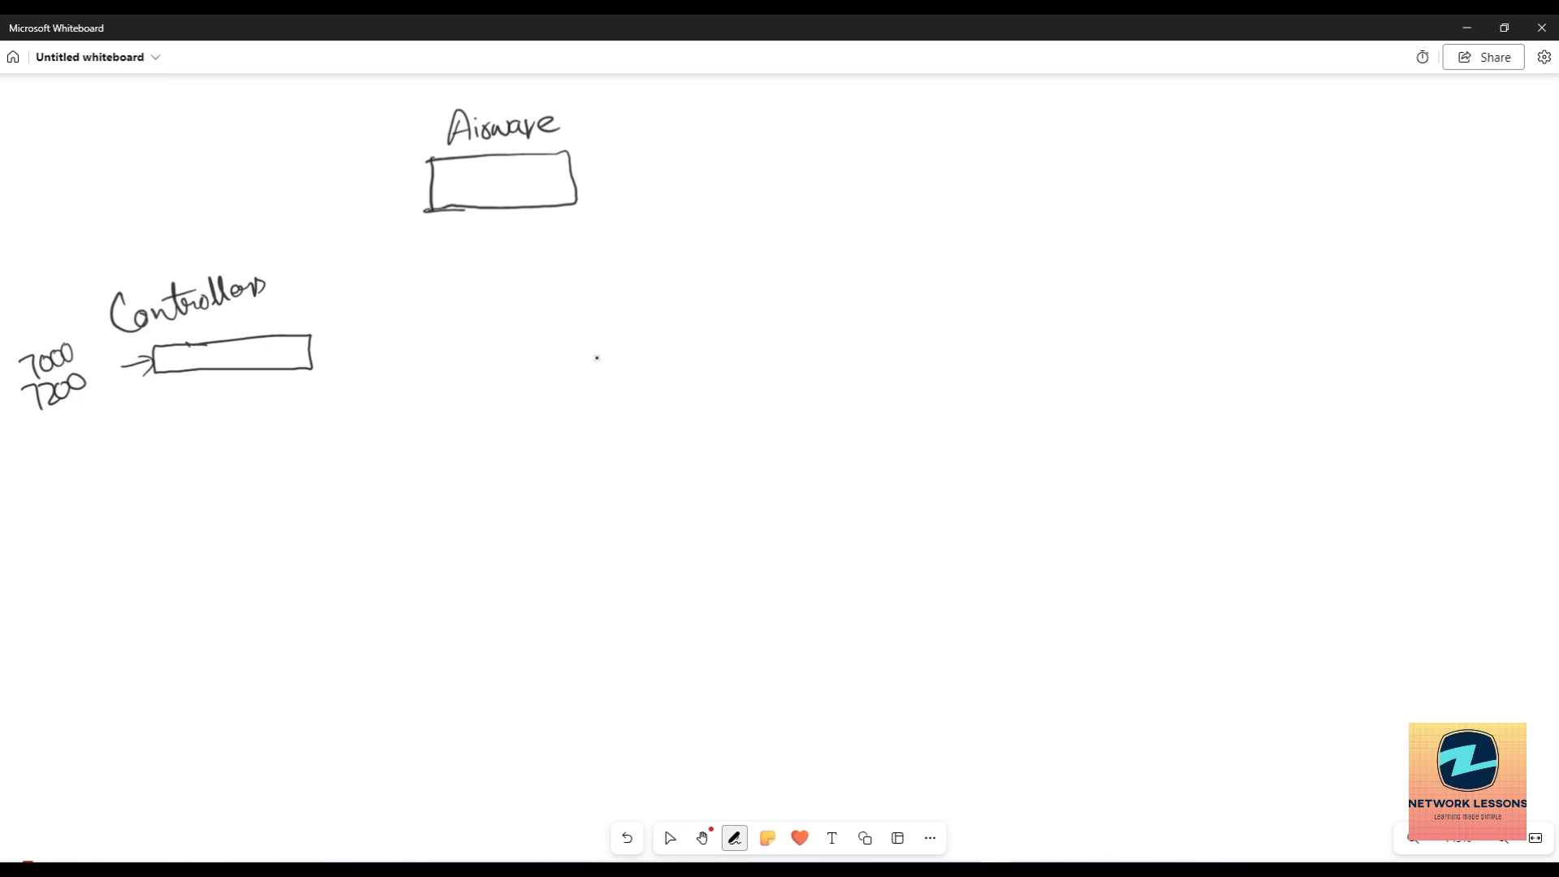
Draw three access point boxes branching below the Controllers box.
{"action": "left_click_drag", "start_coordinate": [224, 371], "coordinate": [229, 437]}
{"action": "mouse_move", "coordinate": [220, 371]}
{"action": "left_mouse_down"}
{"action": "mouse_move", "coordinate": [159, 464]}
{"action": "mouse_move", "coordinate": [278, 445]}
{"action": "left_mouse_up"}
{"action": "mouse_move", "coordinate": [148, 474]}
{"action": "left_mouse_down"}
{"action": "mouse_move", "coordinate": [143, 501]}
{"action": "mouse_move", "coordinate": [164, 488]}
{"action": "left_mouse_up"}
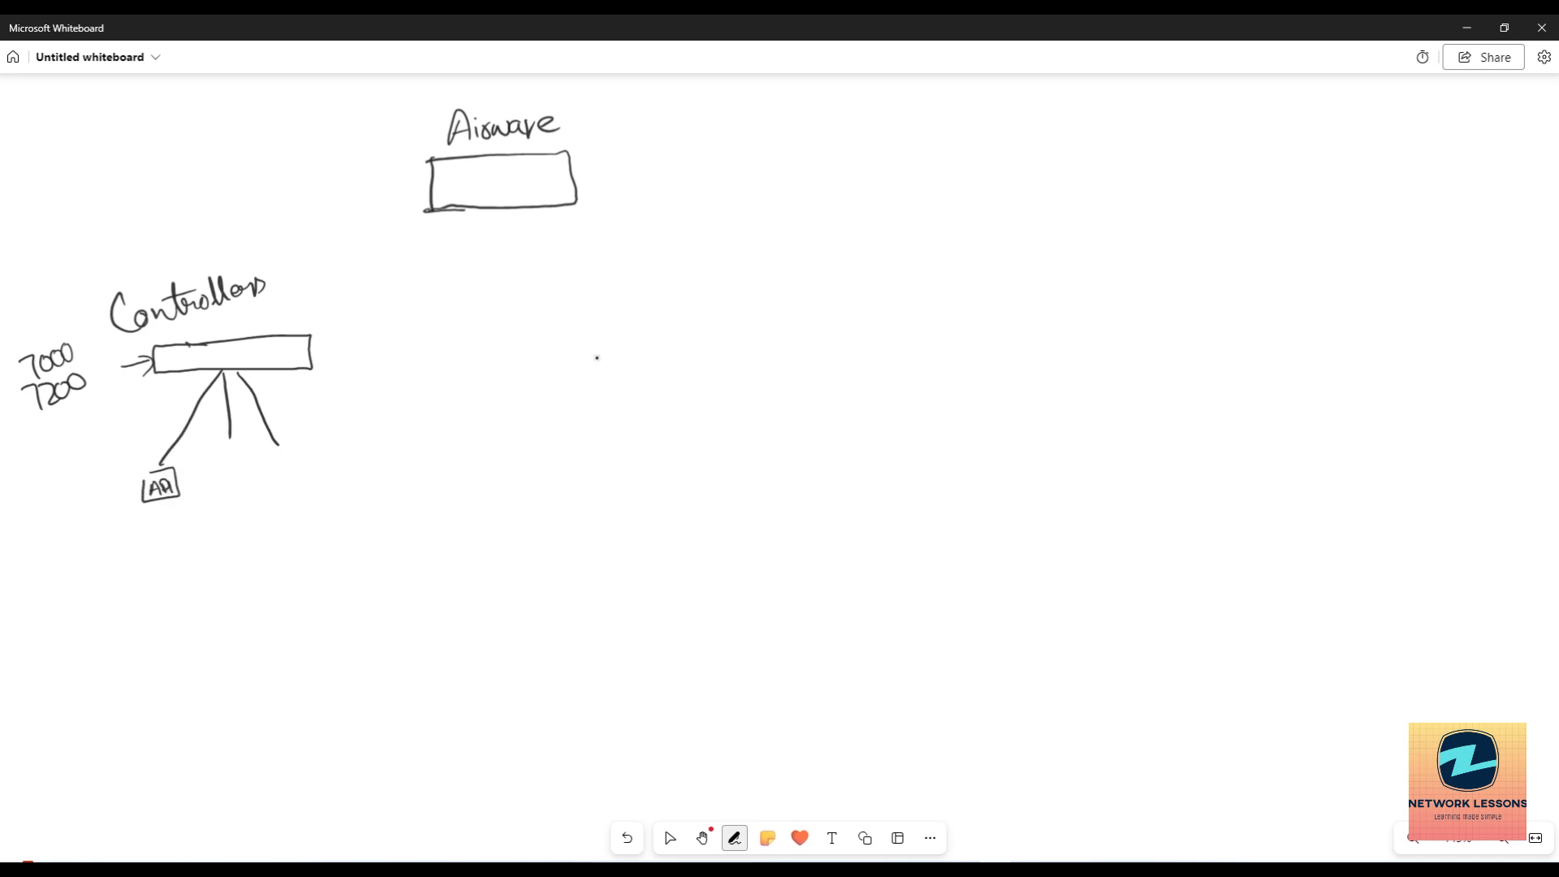
{"action": "left_click_drag", "start_coordinate": [213, 439], "coordinate": [281, 471]}
{"action": "mouse_move", "coordinate": [270, 446]}
{"action": "left_mouse_down"}
{"action": "mouse_move", "coordinate": [295, 440]}
{"action": "mouse_move", "coordinate": [279, 473]}
{"action": "left_mouse_up"}
{"action": "mouse_move", "coordinate": [285, 468]}
{"action": "left_mouse_down"}
{"action": "mouse_move", "coordinate": [290, 453]}
{"action": "mouse_move", "coordinate": [306, 467]}
{"action": "left_mouse_up"}
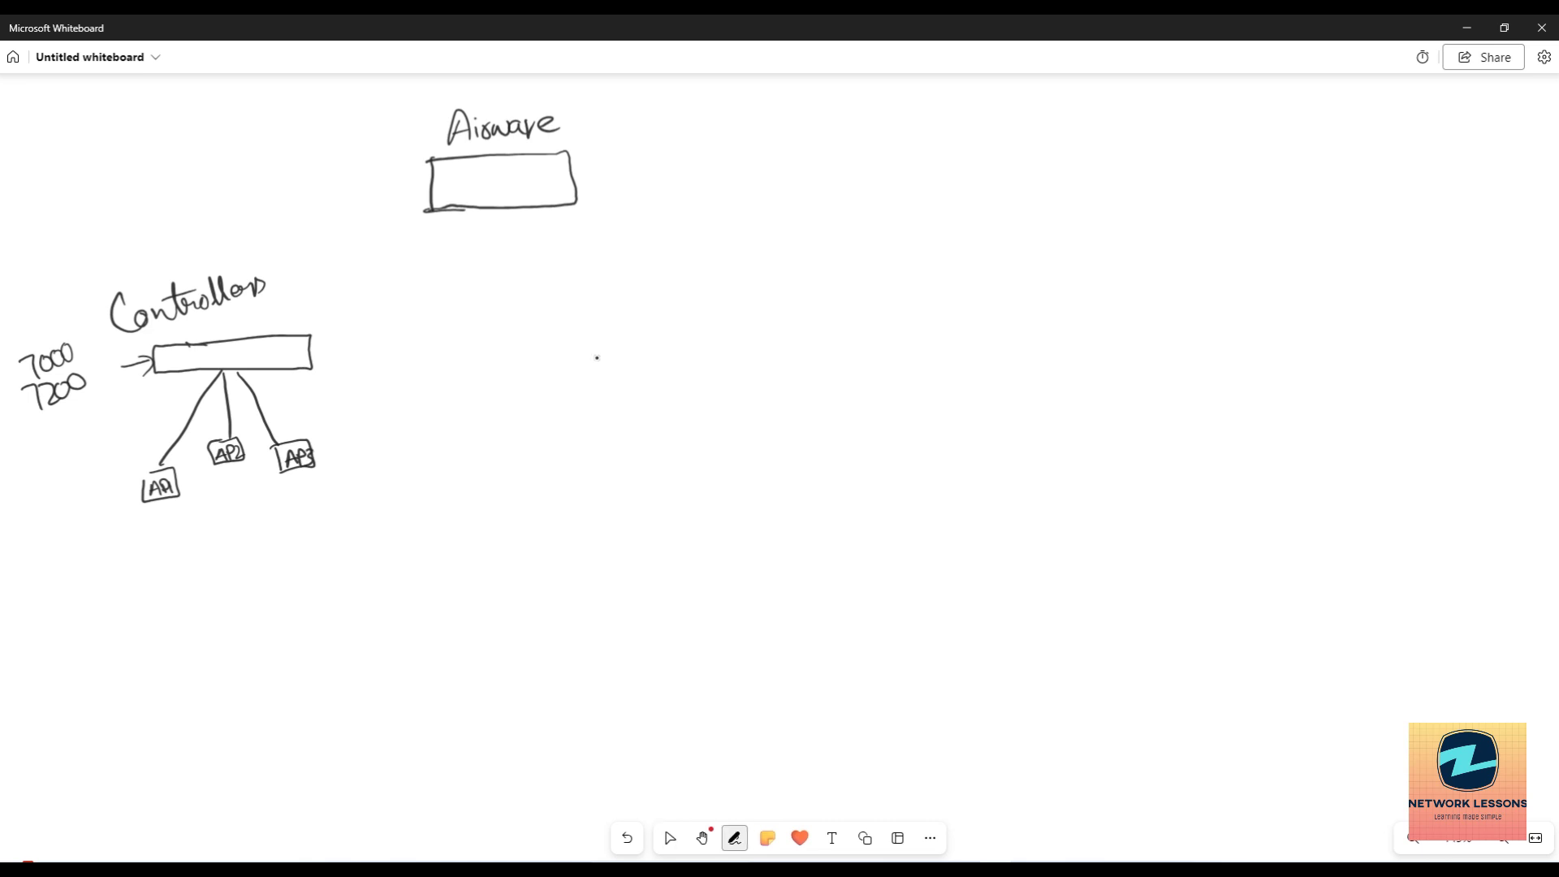
Link Controllers to Airwave with three lines labelled SNMP, Traps and AMON.
{"action": "left_click_drag", "start_coordinate": [252, 341], "coordinate": [436, 180]}
{"action": "left_click_drag", "start_coordinate": [298, 330], "coordinate": [430, 208]}
{"action": "left_click_drag", "start_coordinate": [317, 343], "coordinate": [456, 207]}
{"action": "mouse_move", "coordinate": [297, 268]}
{"action": "left_mouse_down"}
{"action": "mouse_move", "coordinate": [276, 281]}
{"action": "mouse_move", "coordinate": [336, 234]}
{"action": "left_mouse_up"}
{"action": "left_click_drag", "start_coordinate": [315, 295], "coordinate": [330, 291]}
{"action": "mouse_move", "coordinate": [323, 292]}
{"action": "left_mouse_down"}
{"action": "mouse_move", "coordinate": [310, 304]}
{"action": "mouse_move", "coordinate": [355, 274]}
{"action": "left_mouse_up"}
{"action": "mouse_move", "coordinate": [355, 336]}
{"action": "left_mouse_down"}
{"action": "mouse_move", "coordinate": [364, 315]}
{"action": "mouse_move", "coordinate": [373, 334]}
{"action": "left_mouse_up"}
{"action": "left_click_drag", "start_coordinate": [357, 327], "coordinate": [388, 312]}
{"action": "mouse_move", "coordinate": [396, 296]}
{"action": "left_mouse_down"}
{"action": "mouse_move", "coordinate": [390, 308]}
{"action": "mouse_move", "coordinate": [422, 279]}
{"action": "left_mouse_up"}
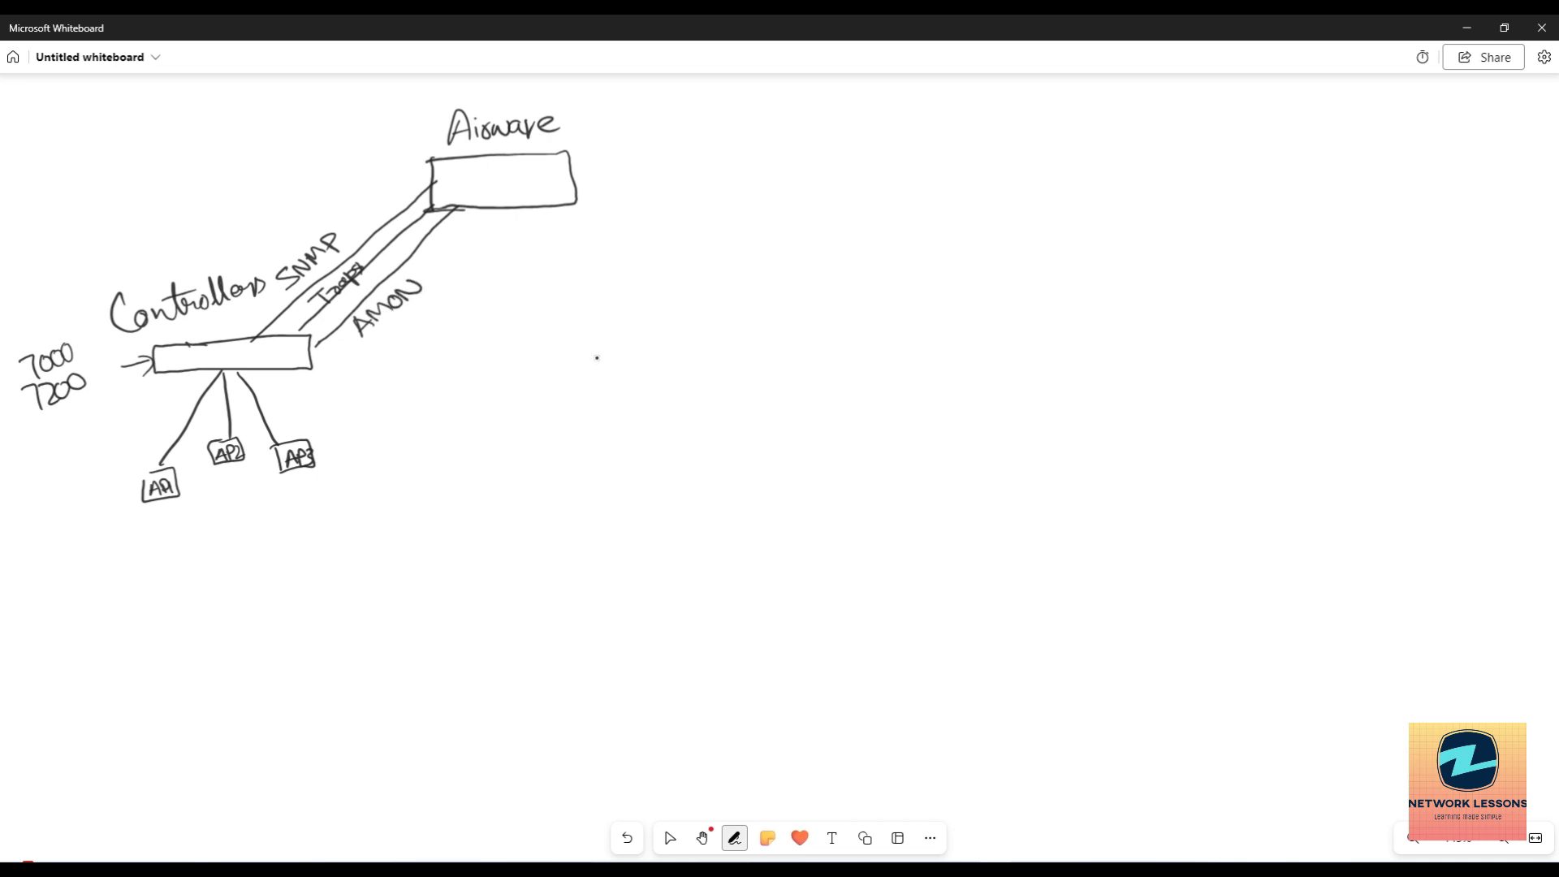
Draw a line down from Airwave to a new box labelled IAP.
{"action": "mouse_move", "coordinate": [536, 209]}
{"action": "left_mouse_down"}
{"action": "mouse_move", "coordinate": [592, 297]}
{"action": "mouse_move", "coordinate": [571, 356]}
{"action": "left_mouse_up"}
{"action": "mouse_move", "coordinate": [563, 323]}
{"action": "left_mouse_down"}
{"action": "mouse_move", "coordinate": [621, 313]}
{"action": "mouse_move", "coordinate": [575, 370]}
{"action": "left_mouse_up"}
{"action": "left_click_drag", "start_coordinate": [688, 328], "coordinate": [691, 354]}
{"action": "mouse_move", "coordinate": [674, 332]}
{"action": "left_mouse_down"}
{"action": "mouse_move", "coordinate": [704, 326]}
{"action": "mouse_move", "coordinate": [702, 354]}
{"action": "mouse_move", "coordinate": [736, 336]}
{"action": "left_mouse_up"}
Add three branches below the box and write VMC beside it and AP inside it.
{"action": "mouse_move", "coordinate": [588, 374]}
{"action": "left_mouse_down"}
{"action": "mouse_move", "coordinate": [521, 473]}
{"action": "mouse_move", "coordinate": [603, 422]}
{"action": "mouse_move", "coordinate": [604, 468]}
{"action": "left_mouse_up"}
{"action": "left_click_drag", "start_coordinate": [624, 372], "coordinate": [681, 466]}
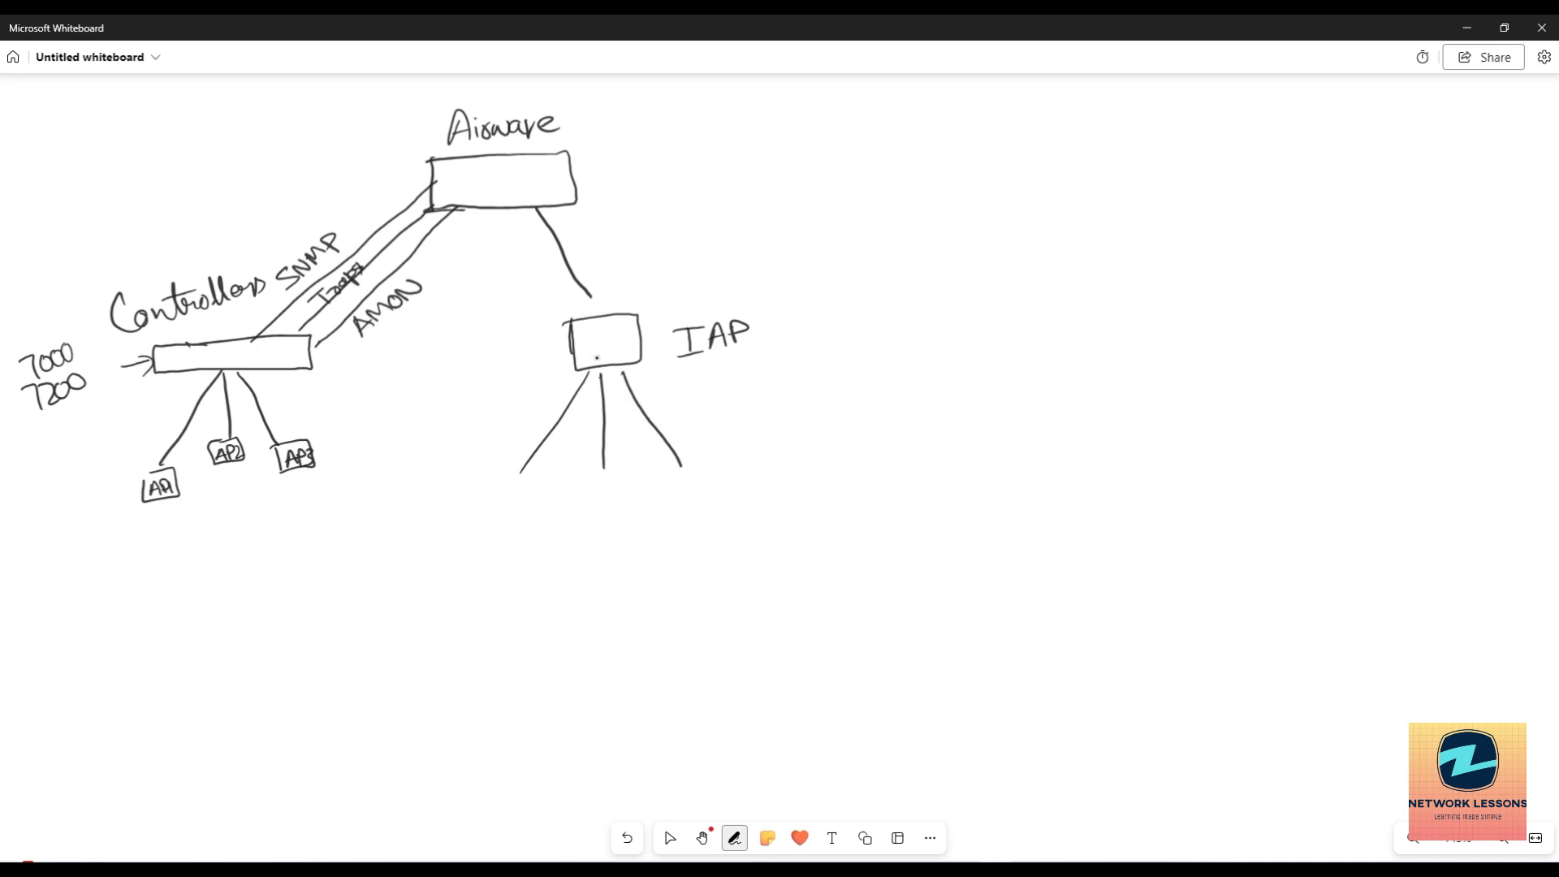
{"action": "left_click_drag", "start_coordinate": [490, 347], "coordinate": [547, 362]}
{"action": "mouse_move", "coordinate": [566, 343]}
{"action": "left_mouse_down"}
{"action": "mouse_move", "coordinate": [569, 362]}
{"action": "mouse_move", "coordinate": [597, 332]}
{"action": "mouse_move", "coordinate": [609, 357]}
{"action": "left_mouse_up"}
{"action": "left_click_drag", "start_coordinate": [592, 348], "coordinate": [611, 334]}
{"action": "left_click_drag", "start_coordinate": [611, 334], "coordinate": [612, 350]}
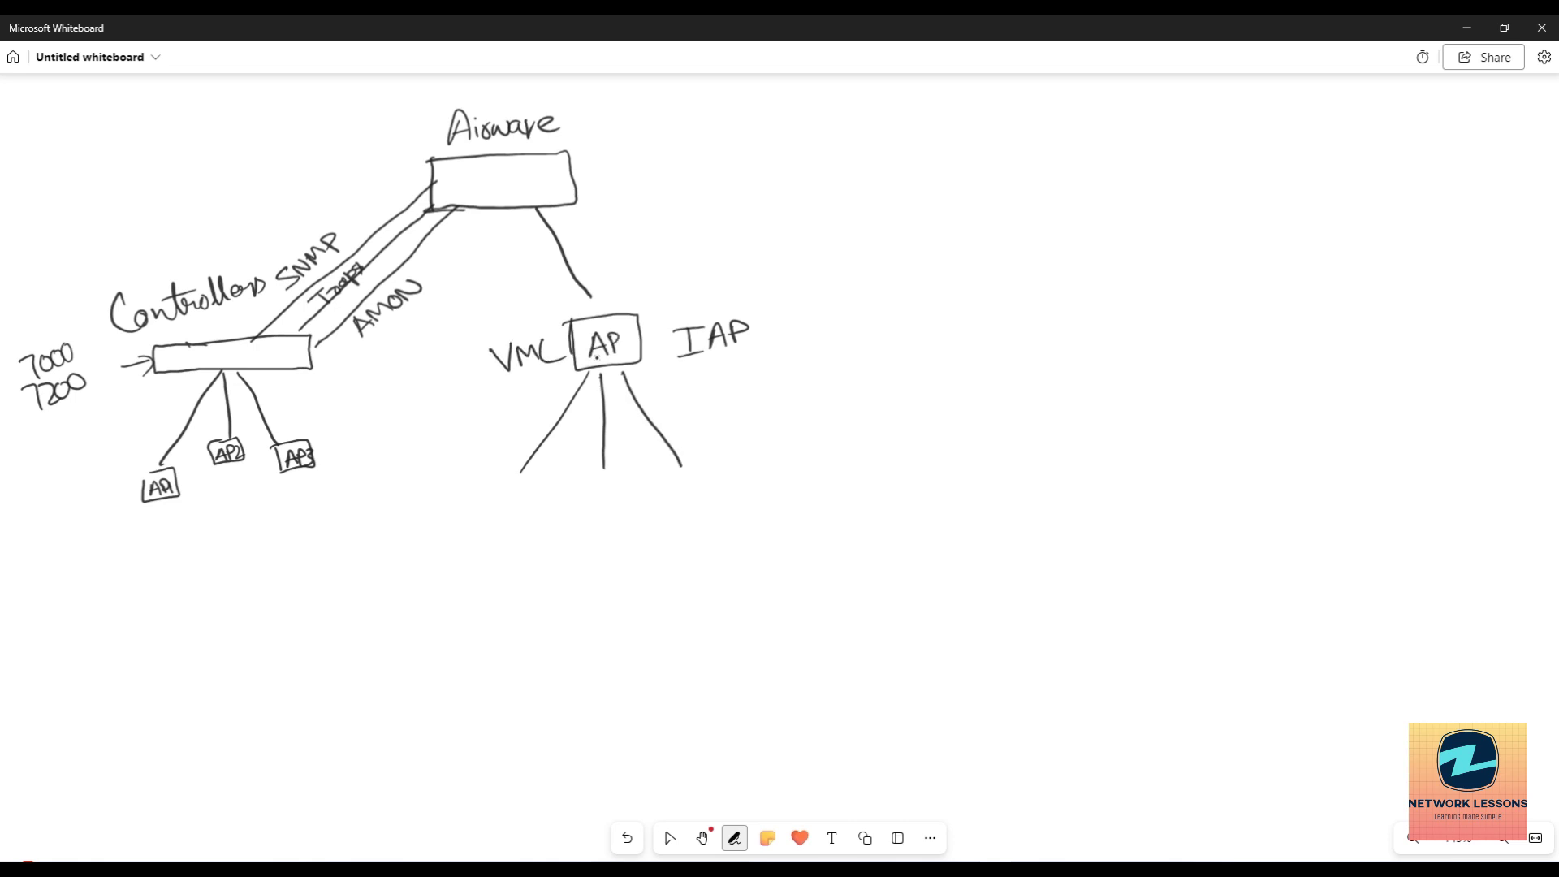
Draw three access point boxes under the branches, labelled AP1, AP2 and AP3.
{"action": "mouse_move", "coordinate": [489, 510]}
{"action": "left_mouse_down"}
{"action": "mouse_move", "coordinate": [537, 489]}
{"action": "mouse_move", "coordinate": [495, 513]}
{"action": "left_mouse_up"}
{"action": "left_click_drag", "start_coordinate": [592, 475], "coordinate": [593, 505]}
{"action": "mouse_move", "coordinate": [592, 477]}
{"action": "left_mouse_down"}
{"action": "mouse_move", "coordinate": [628, 487]}
{"action": "mouse_move", "coordinate": [595, 505]}
{"action": "left_mouse_up"}
{"action": "left_click_drag", "start_coordinate": [681, 476], "coordinate": [682, 501]}
{"action": "mouse_move", "coordinate": [676, 470]}
{"action": "left_mouse_down"}
{"action": "mouse_move", "coordinate": [713, 483]}
{"action": "mouse_move", "coordinate": [673, 505]}
{"action": "left_mouse_up"}
{"action": "left_click_drag", "start_coordinate": [479, 548], "coordinate": [495, 533]}
{"action": "left_click_drag", "start_coordinate": [502, 543], "coordinate": [501, 535]}
{"action": "left_click_drag", "start_coordinate": [515, 528], "coordinate": [614, 525]}
{"action": "left_click_drag", "start_coordinate": [609, 515], "coordinate": [614, 524]}
{"action": "left_click_drag", "start_coordinate": [625, 519], "coordinate": [721, 523]}
{"action": "left_click_drag", "start_coordinate": [727, 514], "coordinate": [729, 522]}
{"action": "left_click_drag", "start_coordinate": [741, 512], "coordinate": [737, 534]}
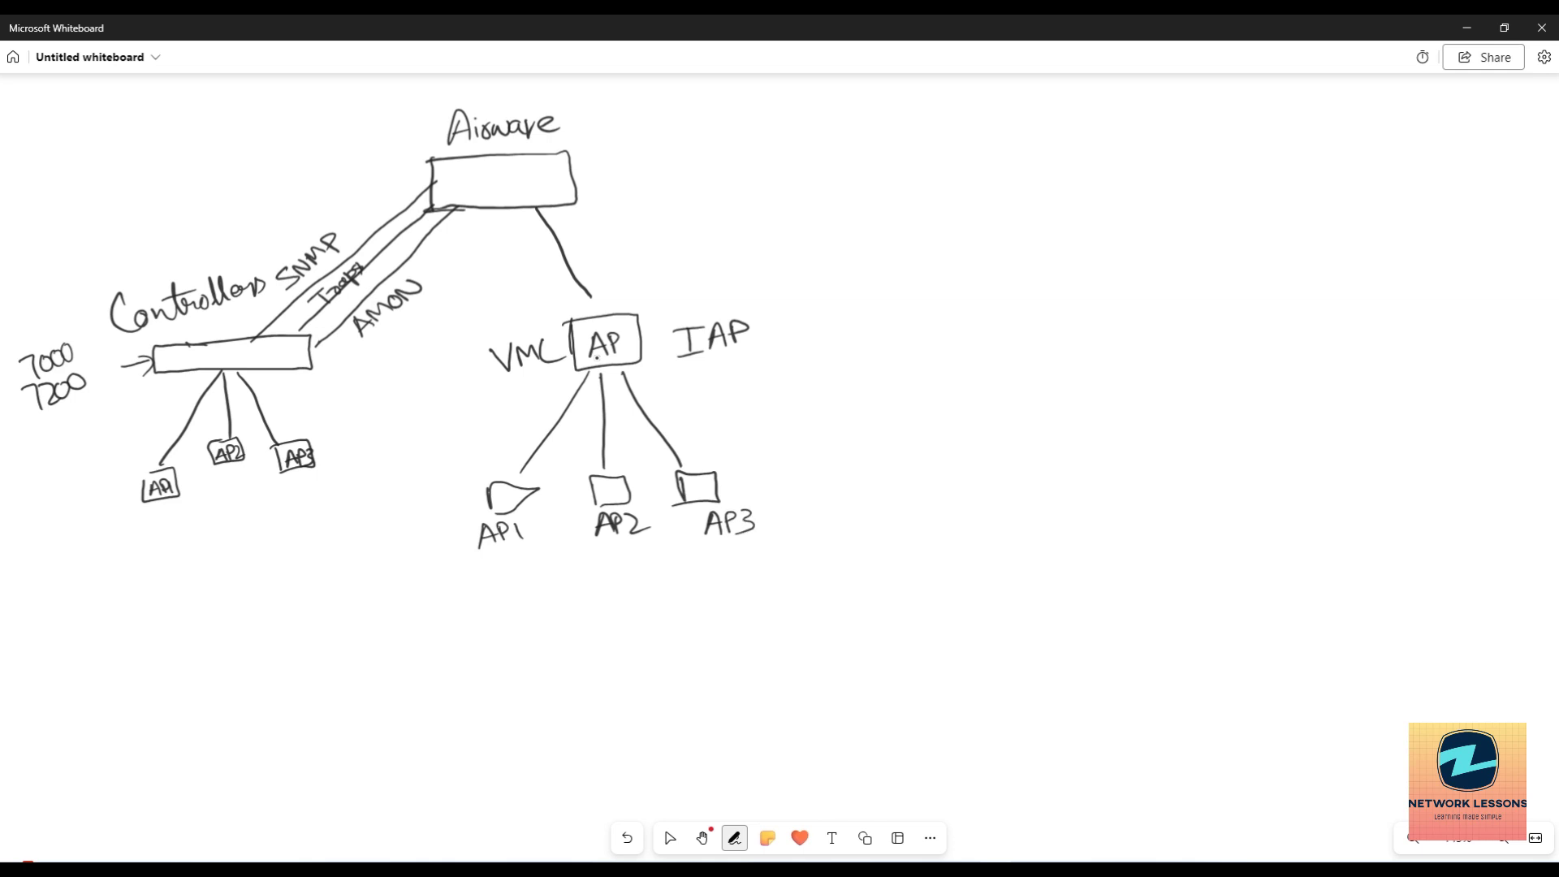
Label the Airwave-to-IAP link HTTPS and draw an arrow pointing into Airwave.
{"action": "left_click_drag", "start_coordinate": [584, 246], "coordinate": [597, 267]}
{"action": "left_click_drag", "start_coordinate": [585, 257], "coordinate": [611, 247]}
{"action": "mouse_move", "coordinate": [606, 248]}
{"action": "left_mouse_down"}
{"action": "mouse_move", "coordinate": [608, 266]}
{"action": "mouse_move", "coordinate": [628, 266]}
{"action": "mouse_move", "coordinate": [626, 246]}
{"action": "left_mouse_up"}
{"action": "left_click_drag", "start_coordinate": [627, 246], "coordinate": [628, 256]}
{"action": "left_click_drag", "start_coordinate": [651, 245], "coordinate": [602, 315]}
{"action": "mouse_move", "coordinate": [349, 171]}
{"action": "left_mouse_down"}
{"action": "mouse_move", "coordinate": [419, 174]}
{"action": "mouse_move", "coordinate": [405, 187]}
{"action": "left_mouse_up"}
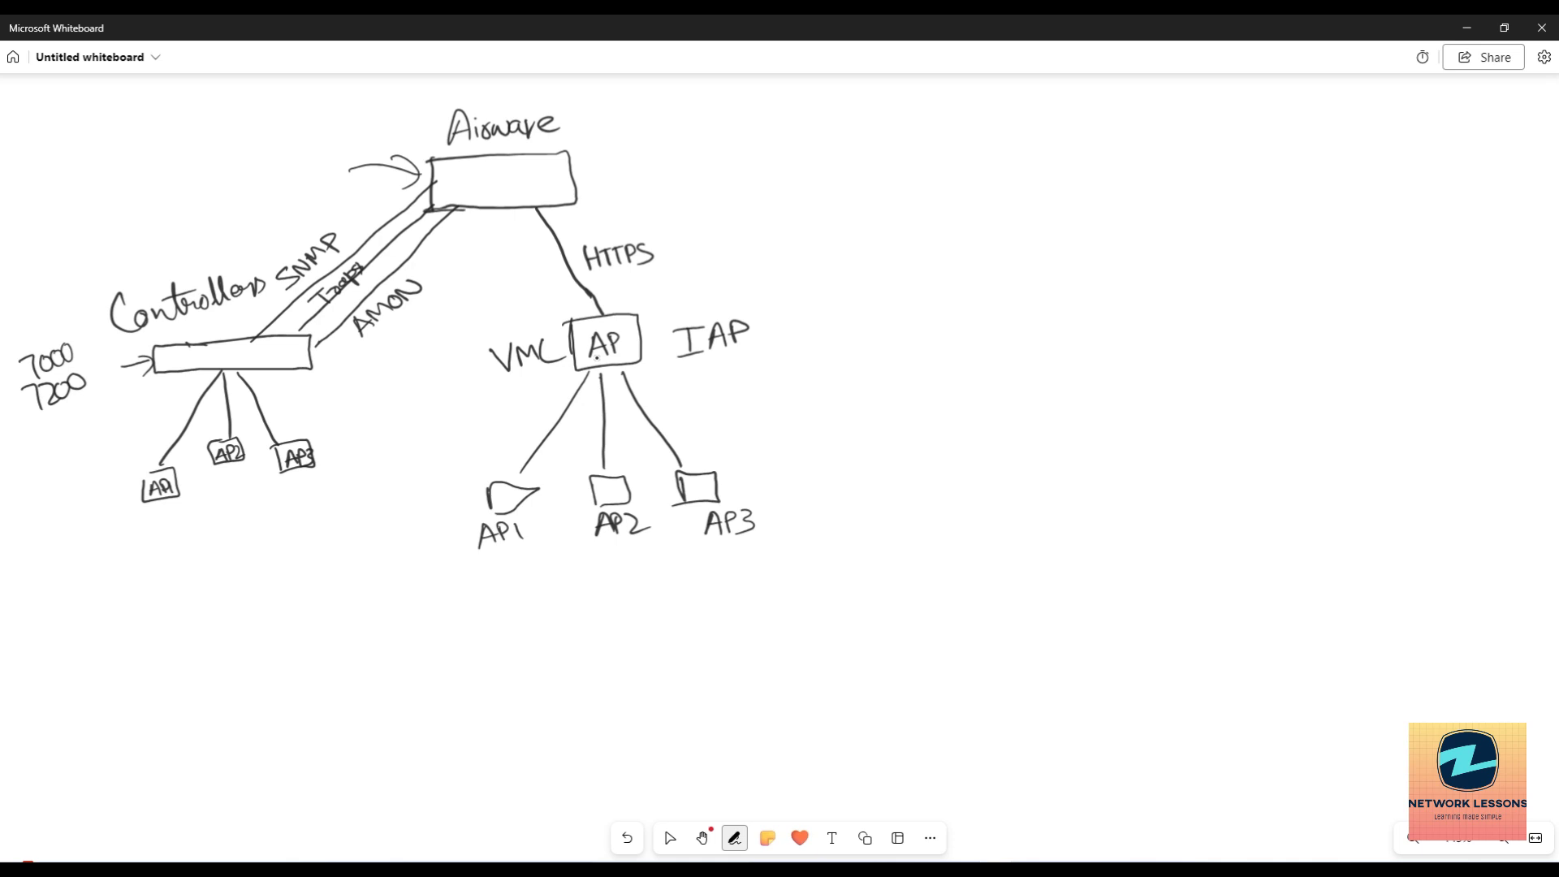
Draw an arrow out of Airwave to the right, labelled API.
{"action": "mouse_move", "coordinate": [575, 185]}
{"action": "left_mouse_down"}
{"action": "mouse_move", "coordinate": [760, 170]}
{"action": "mouse_move", "coordinate": [748, 186]}
{"action": "left_mouse_up"}
{"action": "mouse_move", "coordinate": [609, 169]}
{"action": "left_mouse_down"}
{"action": "mouse_move", "coordinate": [621, 142]}
{"action": "mouse_move", "coordinate": [629, 167]}
{"action": "left_mouse_up"}
{"action": "left_click_drag", "start_coordinate": [611, 158], "coordinate": [635, 166]}
{"action": "mouse_move", "coordinate": [636, 146]}
{"action": "left_mouse_down"}
{"action": "mouse_move", "coordinate": [657, 165]}
{"action": "mouse_move", "coordinate": [667, 141]}
{"action": "left_mouse_up"}
{"action": "mouse_move", "coordinate": [646, 168]}
{"action": "left_mouse_down"}
{"action": "mouse_move", "coordinate": [665, 166]}
{"action": "mouse_move", "coordinate": [597, 214]}
{"action": "mouse_move", "coordinate": [650, 209]}
{"action": "left_mouse_up"}
Write Email, SNMP and Syslog along the arrow, and NMS at its end.
{"action": "mouse_move", "coordinate": [663, 185]}
{"action": "left_mouse_down"}
{"action": "mouse_move", "coordinate": [660, 211]}
{"action": "mouse_move", "coordinate": [695, 211]}
{"action": "left_mouse_up"}
{"action": "mouse_move", "coordinate": [715, 210]}
{"action": "left_mouse_down"}
{"action": "mouse_move", "coordinate": [729, 190]}
{"action": "mouse_move", "coordinate": [749, 208]}
{"action": "mouse_move", "coordinate": [763, 192]}
{"action": "mouse_move", "coordinate": [724, 249]}
{"action": "mouse_move", "coordinate": [755, 245]}
{"action": "left_mouse_up"}
{"action": "mouse_move", "coordinate": [773, 218]}
{"action": "left_mouse_down"}
{"action": "mouse_move", "coordinate": [768, 248]}
{"action": "mouse_move", "coordinate": [778, 240]}
{"action": "left_mouse_up"}
{"action": "left_click_drag", "start_coordinate": [787, 224], "coordinate": [781, 254]}
{"action": "mouse_move", "coordinate": [845, 172]}
{"action": "left_mouse_down"}
{"action": "mouse_move", "coordinate": [848, 143]}
{"action": "mouse_move", "coordinate": [873, 138]}
{"action": "mouse_move", "coordinate": [909, 162]}
{"action": "left_mouse_up"}
{"action": "mouse_move", "coordinate": [938, 138]}
{"action": "left_mouse_down"}
{"action": "mouse_move", "coordinate": [914, 159]}
{"action": "mouse_move", "coordinate": [964, 182]}
{"action": "mouse_move", "coordinate": [830, 142]}
{"action": "mouse_move", "coordinate": [952, 123]}
{"action": "left_mouse_up"}
Toggle between the Select and Pen tools twice, ending on Pen.
{"action": "left_click", "coordinate": [670, 838]}
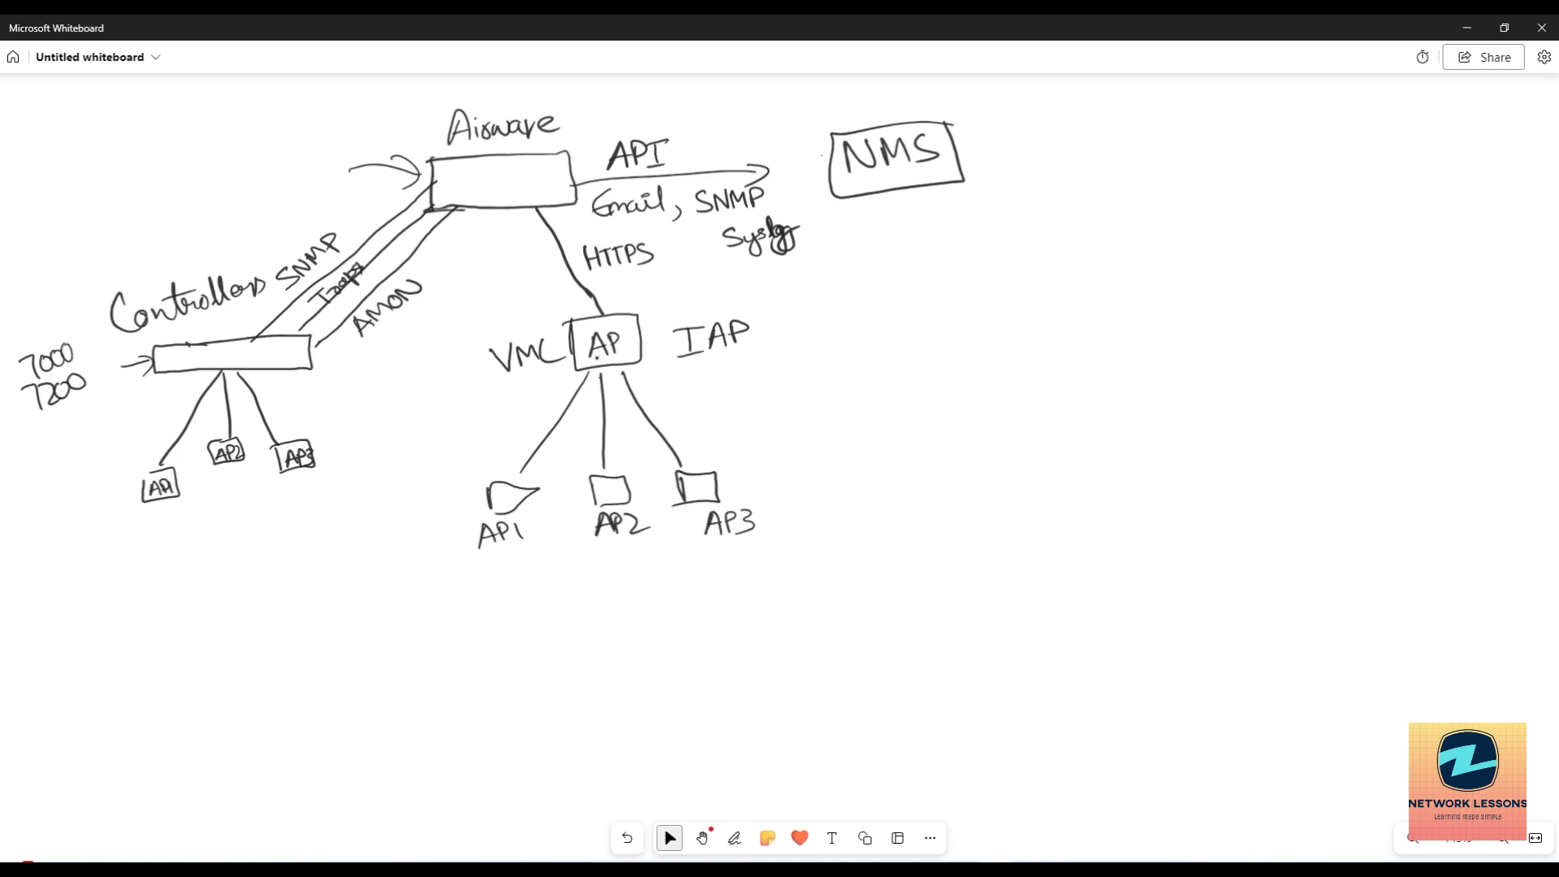
{"action": "left_click", "coordinate": [734, 838]}
{"action": "left_click", "coordinate": [670, 838]}
{"action": "left_click", "coordinate": [734, 838]}
Handwrite the start of the heading, 'Installation of'.
{"action": "left_click_drag", "start_coordinate": [951, 430], "coordinate": [966, 495]}
{"action": "left_click_drag", "start_coordinate": [905, 444], "coordinate": [991, 419]}
{"action": "left_click_drag", "start_coordinate": [919, 500], "coordinate": [987, 483]}
{"action": "mouse_move", "coordinate": [982, 462]}
{"action": "left_mouse_down"}
{"action": "mouse_move", "coordinate": [1047, 460]}
{"action": "mouse_move", "coordinate": [1059, 430]}
{"action": "left_mouse_up"}
{"action": "mouse_move", "coordinate": [1065, 438]}
{"action": "left_mouse_down"}
{"action": "mouse_move", "coordinate": [1070, 453]}
{"action": "mouse_move", "coordinate": [1085, 406]}
{"action": "left_mouse_up"}
{"action": "mouse_move", "coordinate": [1088, 446]}
{"action": "left_mouse_down"}
{"action": "mouse_move", "coordinate": [1099, 406]}
{"action": "mouse_move", "coordinate": [1122, 412]}
{"action": "mouse_move", "coordinate": [1140, 389]}
{"action": "mouse_move", "coordinate": [1209, 400]}
{"action": "mouse_move", "coordinate": [1256, 359]}
{"action": "mouse_move", "coordinate": [1286, 401]}
{"action": "mouse_move", "coordinate": [1295, 371]}
{"action": "left_mouse_up"}
Continue the heading with 'Airwave & Initialization'.
{"action": "mouse_move", "coordinate": [989, 627]}
{"action": "left_mouse_down"}
{"action": "mouse_move", "coordinate": [1029, 605]}
{"action": "mouse_move", "coordinate": [1033, 578]}
{"action": "left_mouse_up"}
{"action": "mouse_move", "coordinate": [1042, 568]}
{"action": "left_mouse_down"}
{"action": "mouse_move", "coordinate": [1048, 599]}
{"action": "mouse_move", "coordinate": [1065, 566]}
{"action": "mouse_move", "coordinate": [1168, 520]}
{"action": "left_mouse_up"}
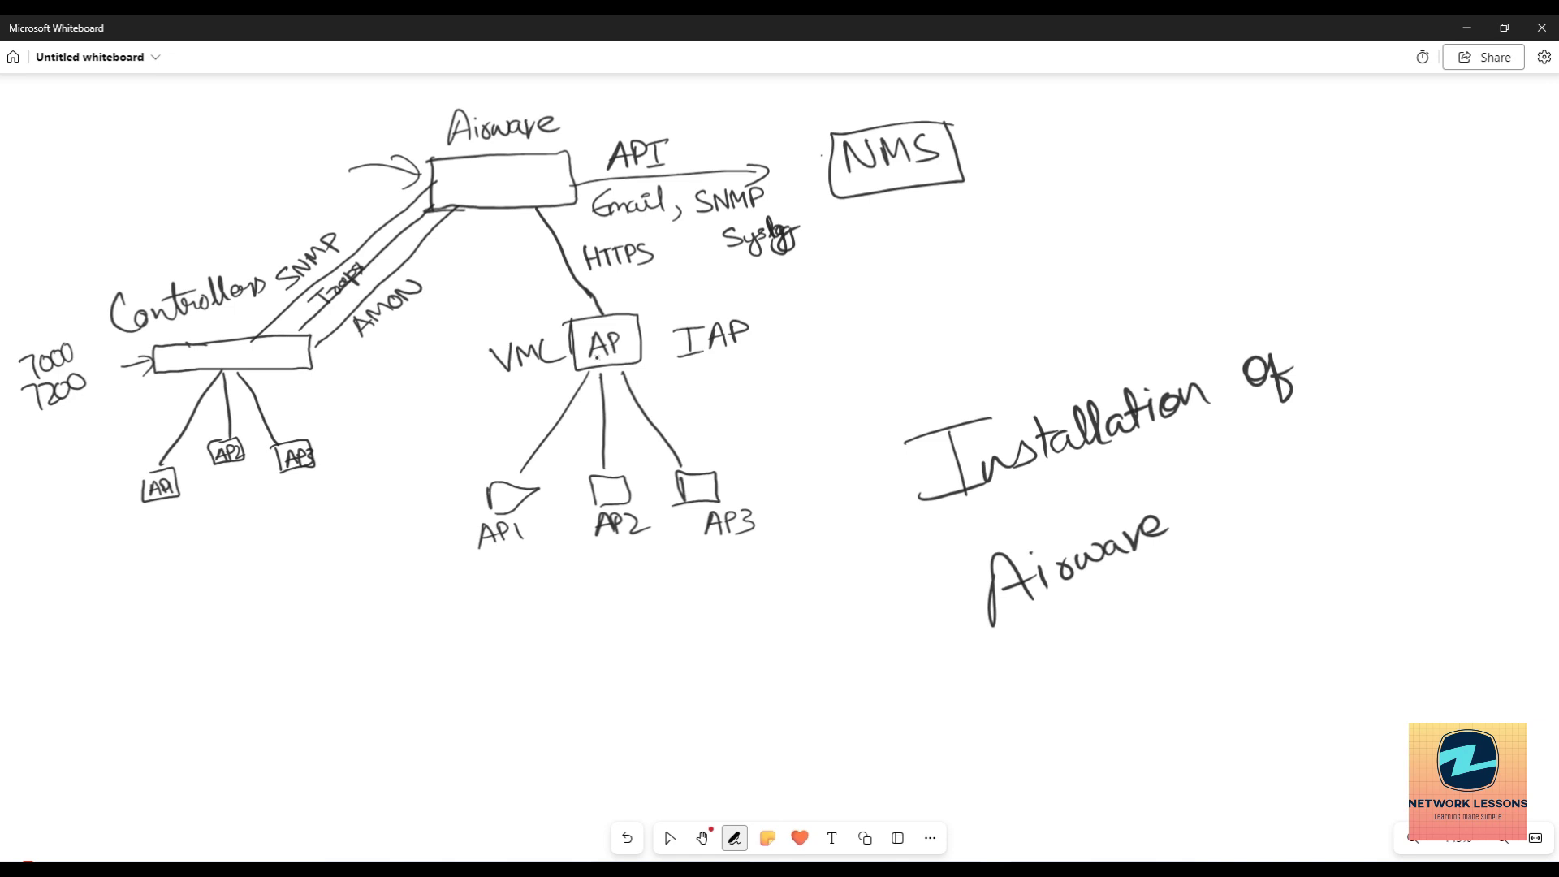
{"action": "left_click_drag", "start_coordinate": [1216, 477], "coordinate": [1246, 510]}
{"action": "mouse_move", "coordinate": [1290, 446]}
{"action": "left_mouse_down"}
{"action": "mouse_move", "coordinate": [1290, 491]}
{"action": "mouse_move", "coordinate": [1313, 443]}
{"action": "left_mouse_up"}
{"action": "mouse_move", "coordinate": [1303, 485]}
{"action": "left_mouse_down"}
{"action": "mouse_move", "coordinate": [1321, 465]}
{"action": "mouse_move", "coordinate": [1382, 455]}
{"action": "mouse_move", "coordinate": [1428, 404]}
{"action": "mouse_move", "coordinate": [1454, 404]}
{"action": "mouse_move", "coordinate": [1461, 439]}
{"action": "mouse_move", "coordinate": [1484, 373]}
{"action": "mouse_move", "coordinate": [1494, 381]}
{"action": "left_mouse_up"}
{"action": "mouse_move", "coordinate": [1494, 388]}
{"action": "left_mouse_down"}
{"action": "mouse_move", "coordinate": [1496, 406]}
{"action": "mouse_move", "coordinate": [1532, 402]}
{"action": "left_mouse_up"}
{"action": "left_click", "coordinate": [1495, 375]}
Write GUI below the heading and underline it.
{"action": "mouse_move", "coordinate": [1143, 602]}
{"action": "left_mouse_down"}
{"action": "mouse_move", "coordinate": [1169, 632]}
{"action": "mouse_move", "coordinate": [1203, 605]}
{"action": "mouse_move", "coordinate": [1206, 623]}
{"action": "mouse_move", "coordinate": [1244, 578]}
{"action": "left_mouse_up"}
{"action": "mouse_move", "coordinate": [1234, 583]}
{"action": "left_mouse_down"}
{"action": "mouse_move", "coordinate": [1236, 615]}
{"action": "mouse_move", "coordinate": [1250, 607]}
{"action": "left_mouse_up"}
{"action": "left_click_drag", "start_coordinate": [1135, 698], "coordinate": [1281, 626]}
{"action": "left_click", "coordinate": [669, 837]}
{"action": "left_click", "coordinate": [734, 837]}
Write the notes ISO, bigger, hyper_V and ESXi below the AP diagram.
{"action": "mouse_move", "coordinate": [686, 602]}
{"action": "left_mouse_down"}
{"action": "mouse_move", "coordinate": [678, 650]}
{"action": "mouse_move", "coordinate": [702, 597]}
{"action": "left_mouse_up"}
{"action": "left_click_drag", "start_coordinate": [676, 655], "coordinate": [710, 641]}
{"action": "mouse_move", "coordinate": [729, 602]}
{"action": "left_mouse_down"}
{"action": "mouse_move", "coordinate": [711, 646]}
{"action": "mouse_move", "coordinate": [750, 601]}
{"action": "left_mouse_up"}
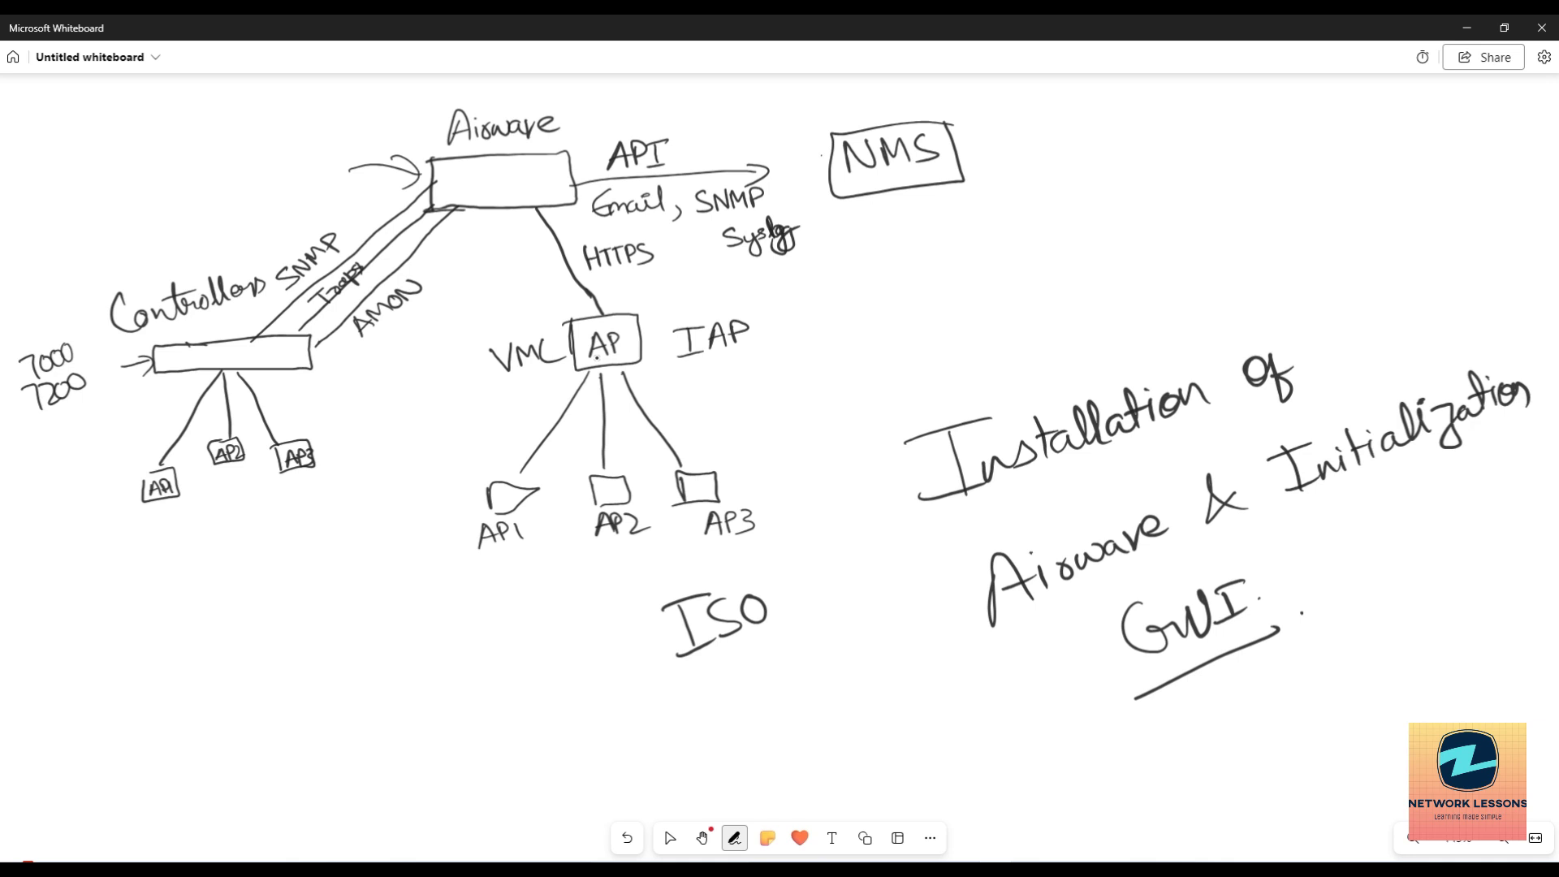
{"action": "mouse_move", "coordinate": [666, 692]}
{"action": "left_mouse_down"}
{"action": "mouse_move", "coordinate": [674, 727]}
{"action": "mouse_move", "coordinate": [739, 721]}
{"action": "mouse_move", "coordinate": [784, 675]}
{"action": "left_mouse_up"}
{"action": "mouse_move", "coordinate": [693, 695]}
{"action": "left_mouse_down"}
{"action": "mouse_move", "coordinate": [707, 704]}
{"action": "mouse_move", "coordinate": [745, 644]}
{"action": "mouse_move", "coordinate": [770, 656]}
{"action": "left_mouse_up"}
{"action": "mouse_move", "coordinate": [800, 552]}
{"action": "left_mouse_down"}
{"action": "mouse_move", "coordinate": [849, 600]}
{"action": "mouse_move", "coordinate": [922, 519]}
{"action": "mouse_move", "coordinate": [909, 556]}
{"action": "left_mouse_up"}
{"action": "mouse_move", "coordinate": [843, 619]}
{"action": "left_mouse_down"}
{"action": "mouse_move", "coordinate": [846, 652]}
{"action": "mouse_move", "coordinate": [918, 622]}
{"action": "left_mouse_up"}
Add KVM and Ova, with arrows from ISO to the hypervisors and to Ova.
{"action": "left_click", "coordinate": [923, 595]}
{"action": "mouse_move", "coordinate": [868, 668]}
{"action": "left_mouse_down"}
{"action": "mouse_move", "coordinate": [864, 700]}
{"action": "mouse_move", "coordinate": [894, 698]}
{"action": "mouse_move", "coordinate": [909, 656]}
{"action": "mouse_move", "coordinate": [926, 648]}
{"action": "mouse_move", "coordinate": [934, 665]}
{"action": "left_mouse_up"}
{"action": "left_click_drag", "start_coordinate": [775, 613], "coordinate": [813, 627]}
{"action": "mouse_move", "coordinate": [802, 601]}
{"action": "left_mouse_down"}
{"action": "mouse_move", "coordinate": [820, 615]}
{"action": "mouse_move", "coordinate": [810, 637]}
{"action": "left_mouse_up"}
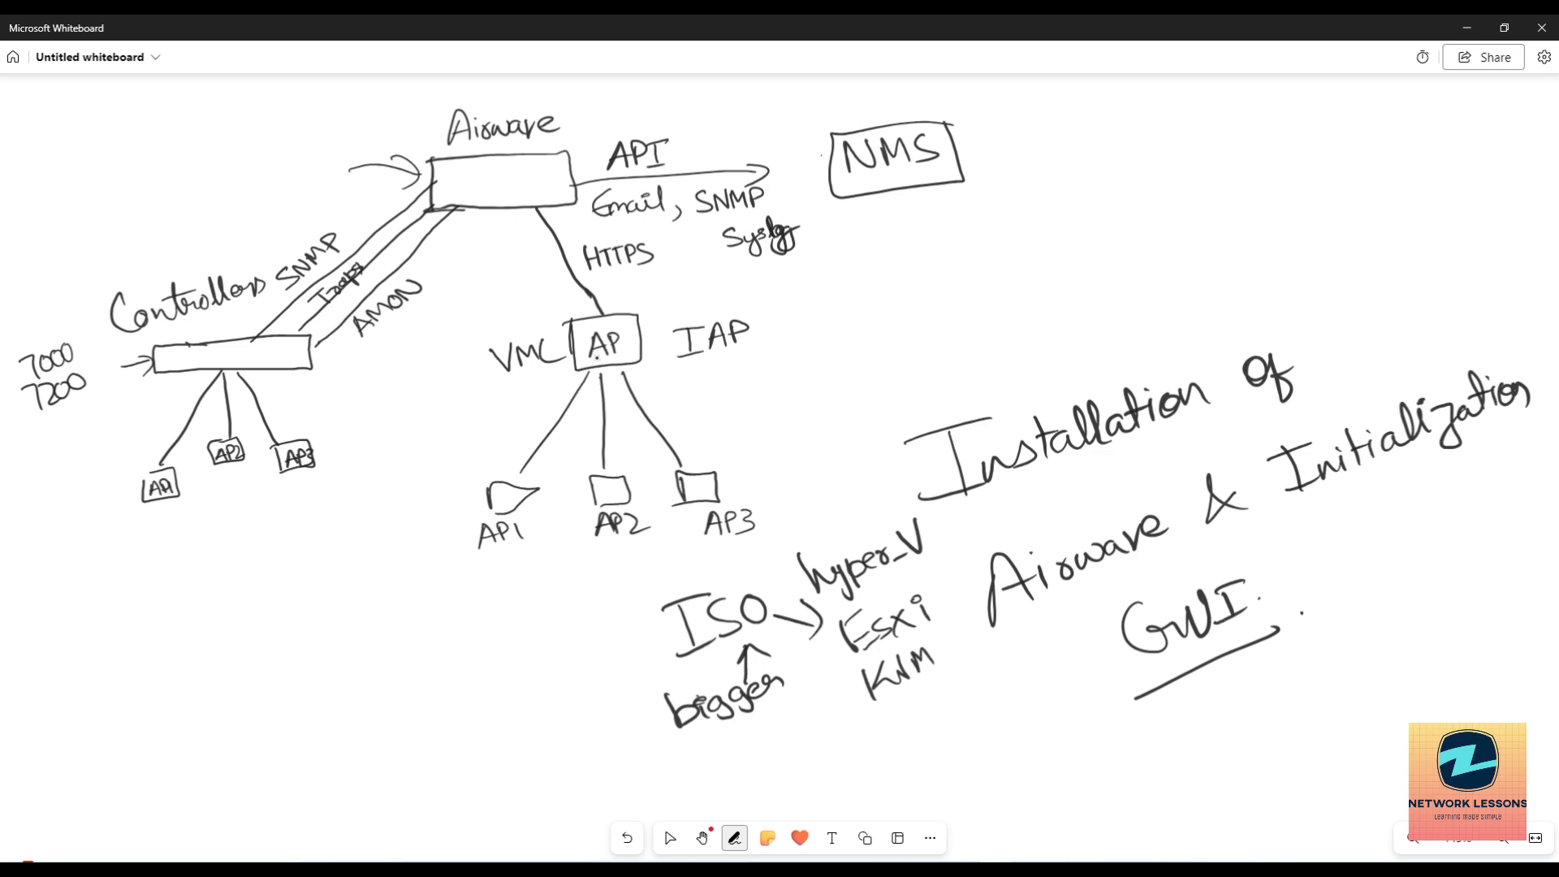
{"action": "left_click_drag", "start_coordinate": [867, 739], "coordinate": [924, 753]}
{"action": "left_click_drag", "start_coordinate": [710, 760], "coordinate": [792, 755]}
{"action": "mouse_move", "coordinate": [770, 741]}
{"action": "left_mouse_down"}
{"action": "mouse_move", "coordinate": [794, 752]}
{"action": "mouse_move", "coordinate": [773, 766]}
{"action": "left_mouse_up"}
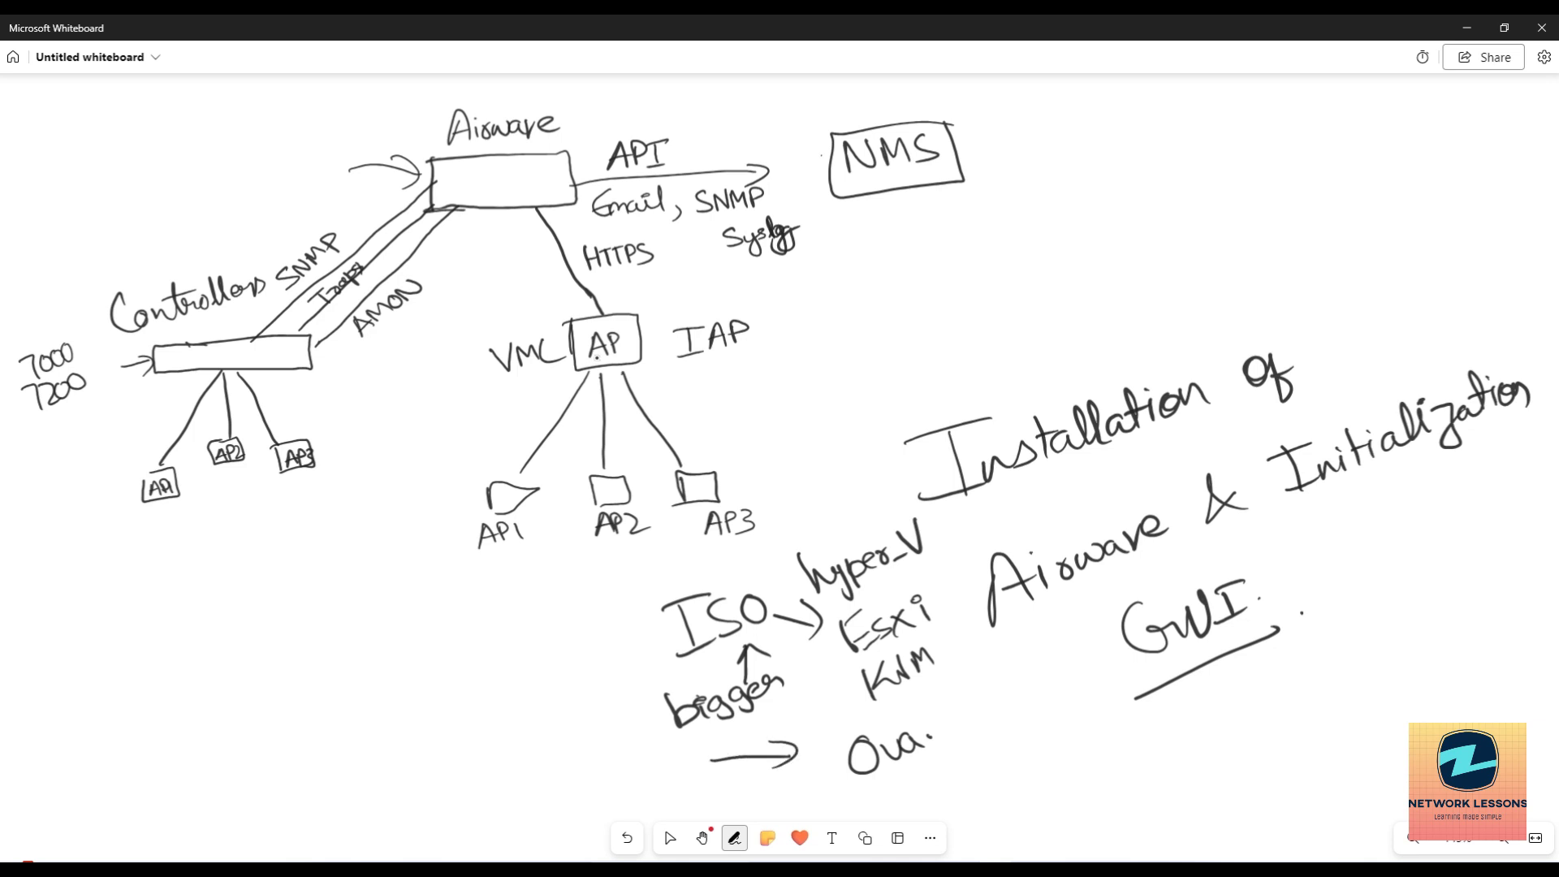
Write, underline and bracket the '32GB 8 cores' requirement, ending on the Select tool.
{"action": "mouse_move", "coordinate": [221, 605]}
{"action": "left_mouse_down"}
{"action": "mouse_move", "coordinate": [249, 612]}
{"action": "mouse_move", "coordinate": [226, 639]}
{"action": "mouse_move", "coordinate": [284, 633]}
{"action": "left_mouse_up"}
{"action": "mouse_move", "coordinate": [294, 600]}
{"action": "left_mouse_down"}
{"action": "mouse_move", "coordinate": [327, 613]}
{"action": "mouse_move", "coordinate": [340, 594]}
{"action": "mouse_move", "coordinate": [337, 612]}
{"action": "left_mouse_up"}
{"action": "mouse_move", "coordinate": [291, 660]}
{"action": "left_mouse_down"}
{"action": "mouse_move", "coordinate": [271, 682]}
{"action": "mouse_move", "coordinate": [289, 659]}
{"action": "mouse_move", "coordinate": [345, 681]}
{"action": "mouse_move", "coordinate": [388, 664]}
{"action": "left_mouse_up"}
{"action": "left_click", "coordinate": [420, 656]}
{"action": "left_click_drag", "start_coordinate": [311, 724], "coordinate": [449, 660]}
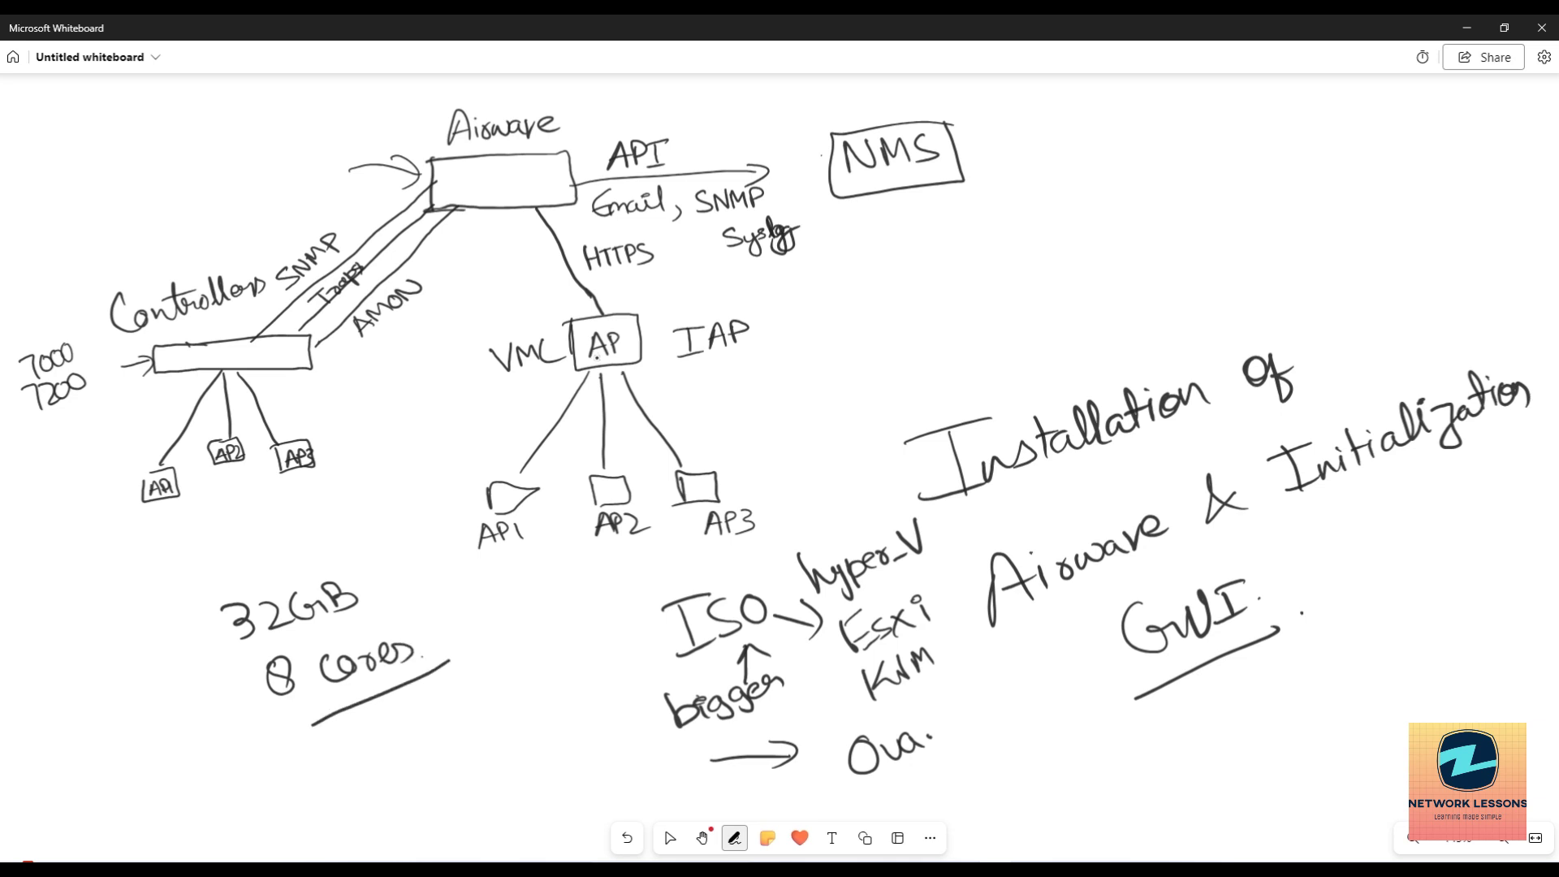
{"action": "left_click_drag", "start_coordinate": [366, 523], "coordinate": [449, 657]}
{"action": "mouse_move", "coordinate": [199, 578]}
{"action": "left_mouse_down"}
{"action": "mouse_move", "coordinate": [268, 714]}
{"action": "mouse_move", "coordinate": [289, 711]}
{"action": "left_mouse_up"}
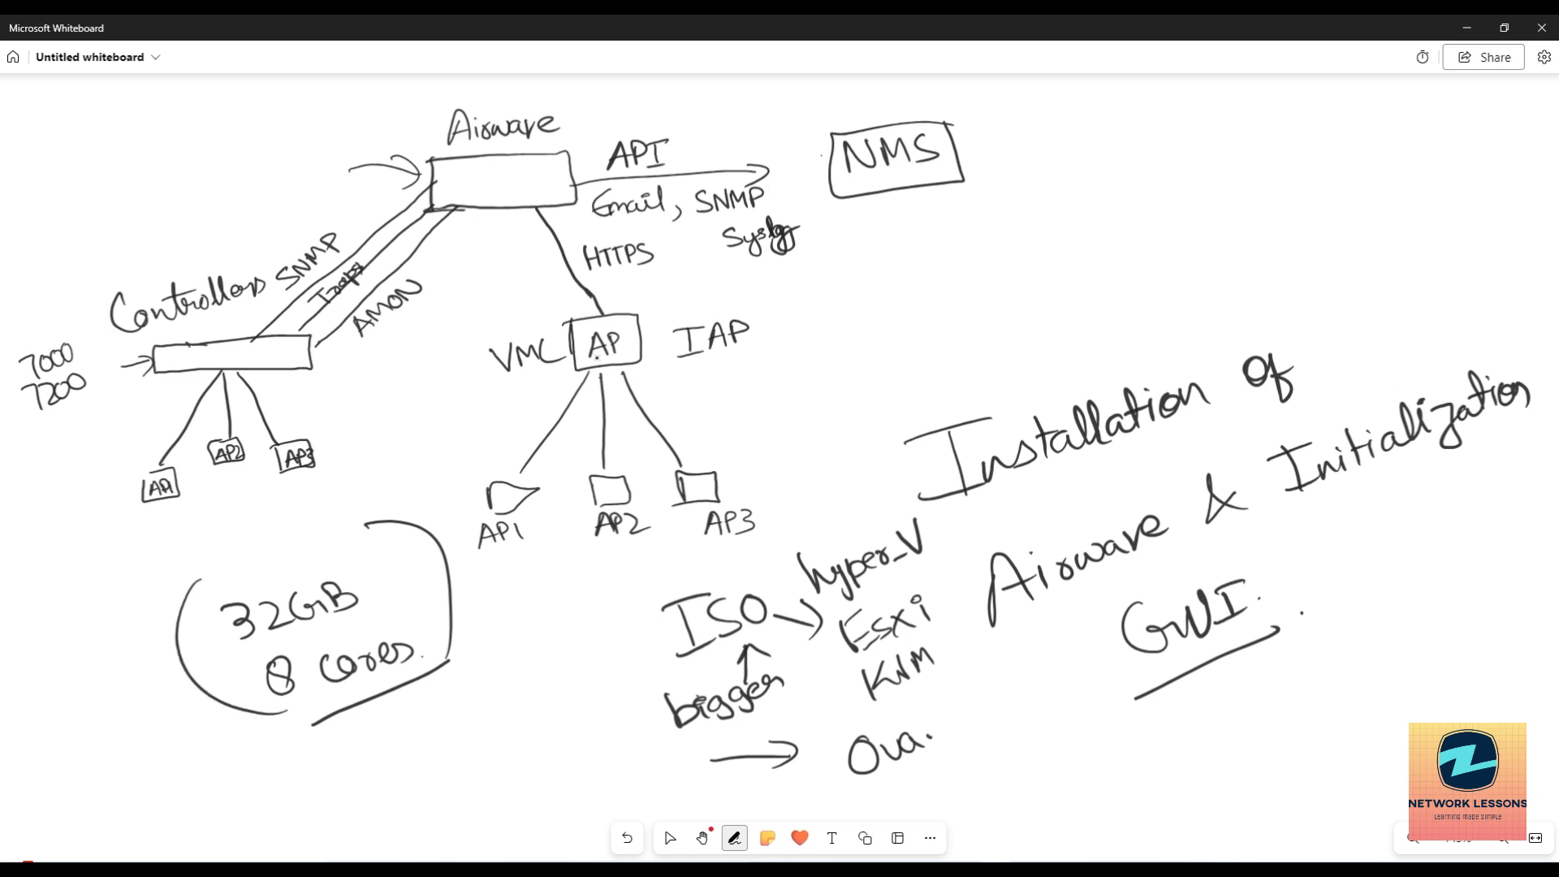
{"action": "left_click", "coordinate": [670, 838]}
{"action": "left_click", "coordinate": [735, 838]}
{"action": "left_click", "coordinate": [670, 838]}
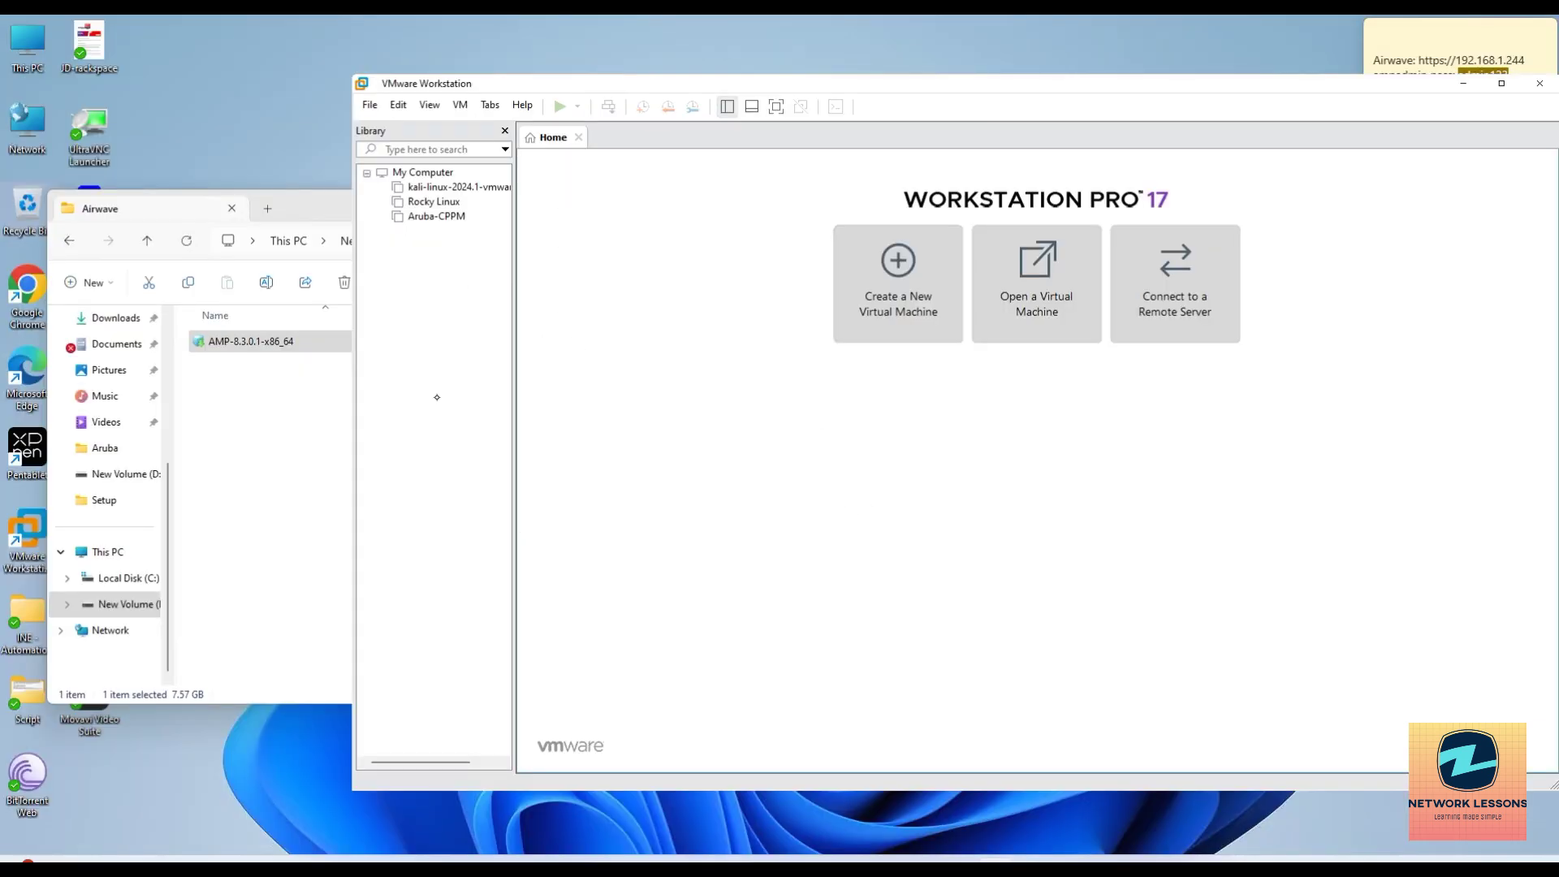
Select AMP-8.3.0.1-x86_64 in the Airwave folder, then launch Google Chrome.
{"action": "left_click", "coordinate": [296, 424]}
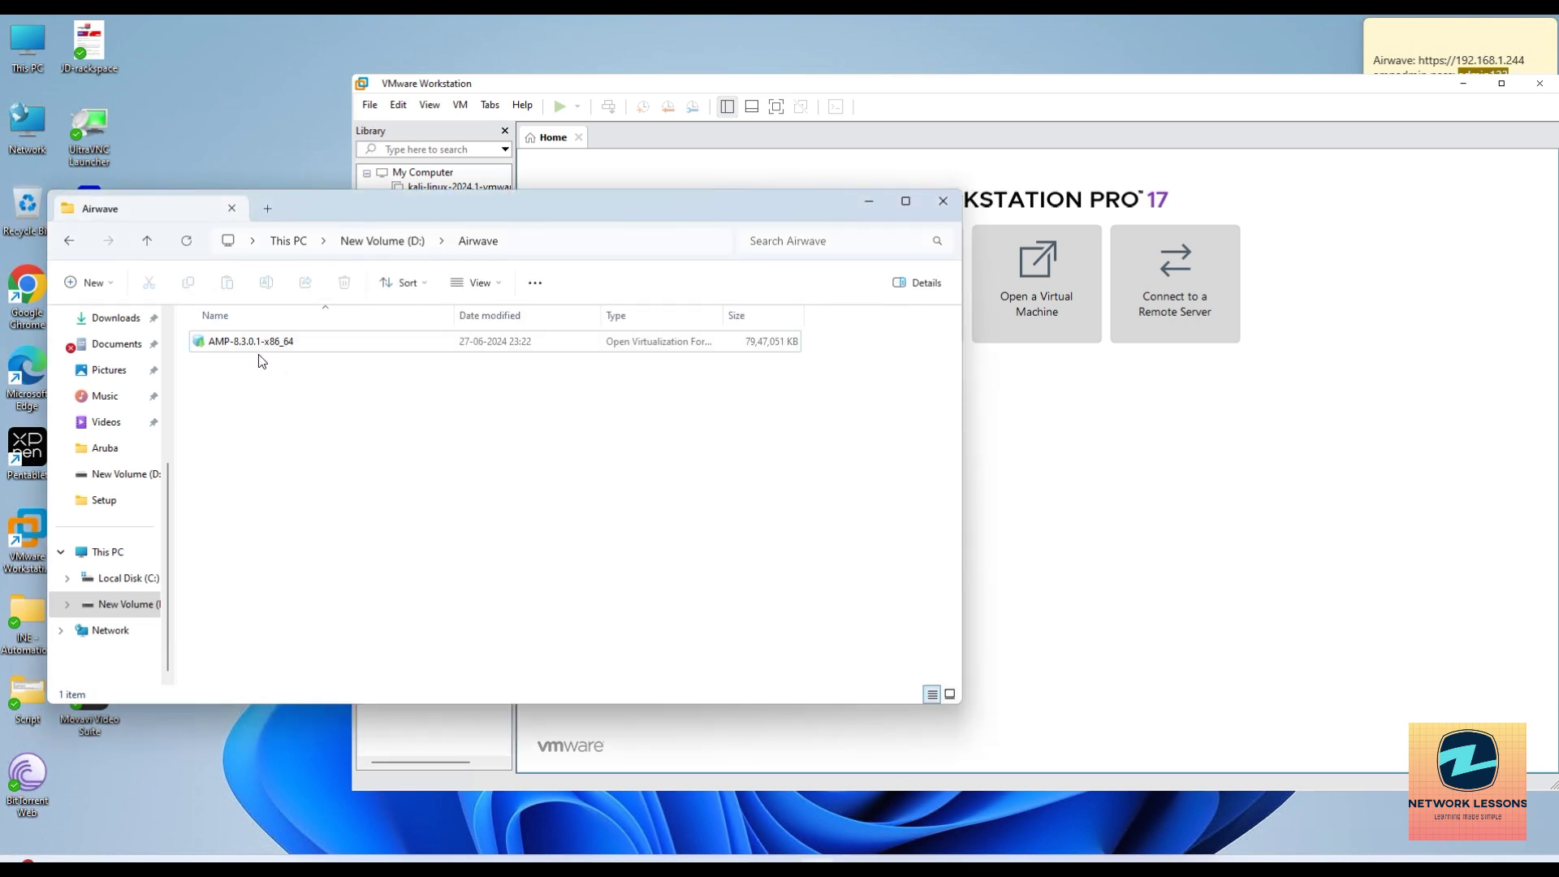
{"action": "left_click", "coordinate": [249, 347]}
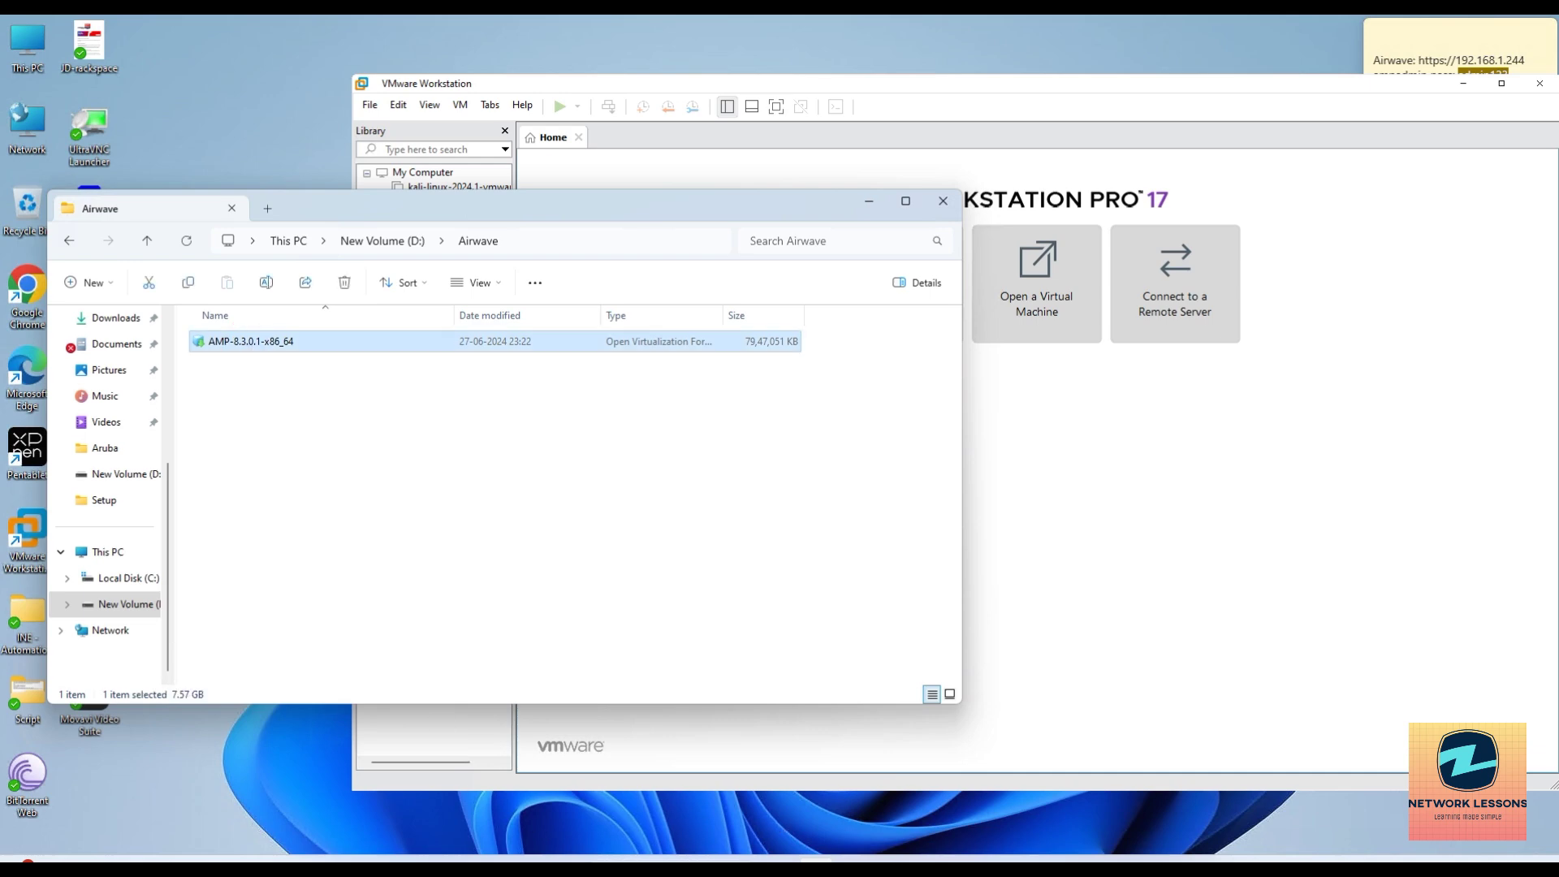
{"action": "left_click", "coordinate": [924, 857]}
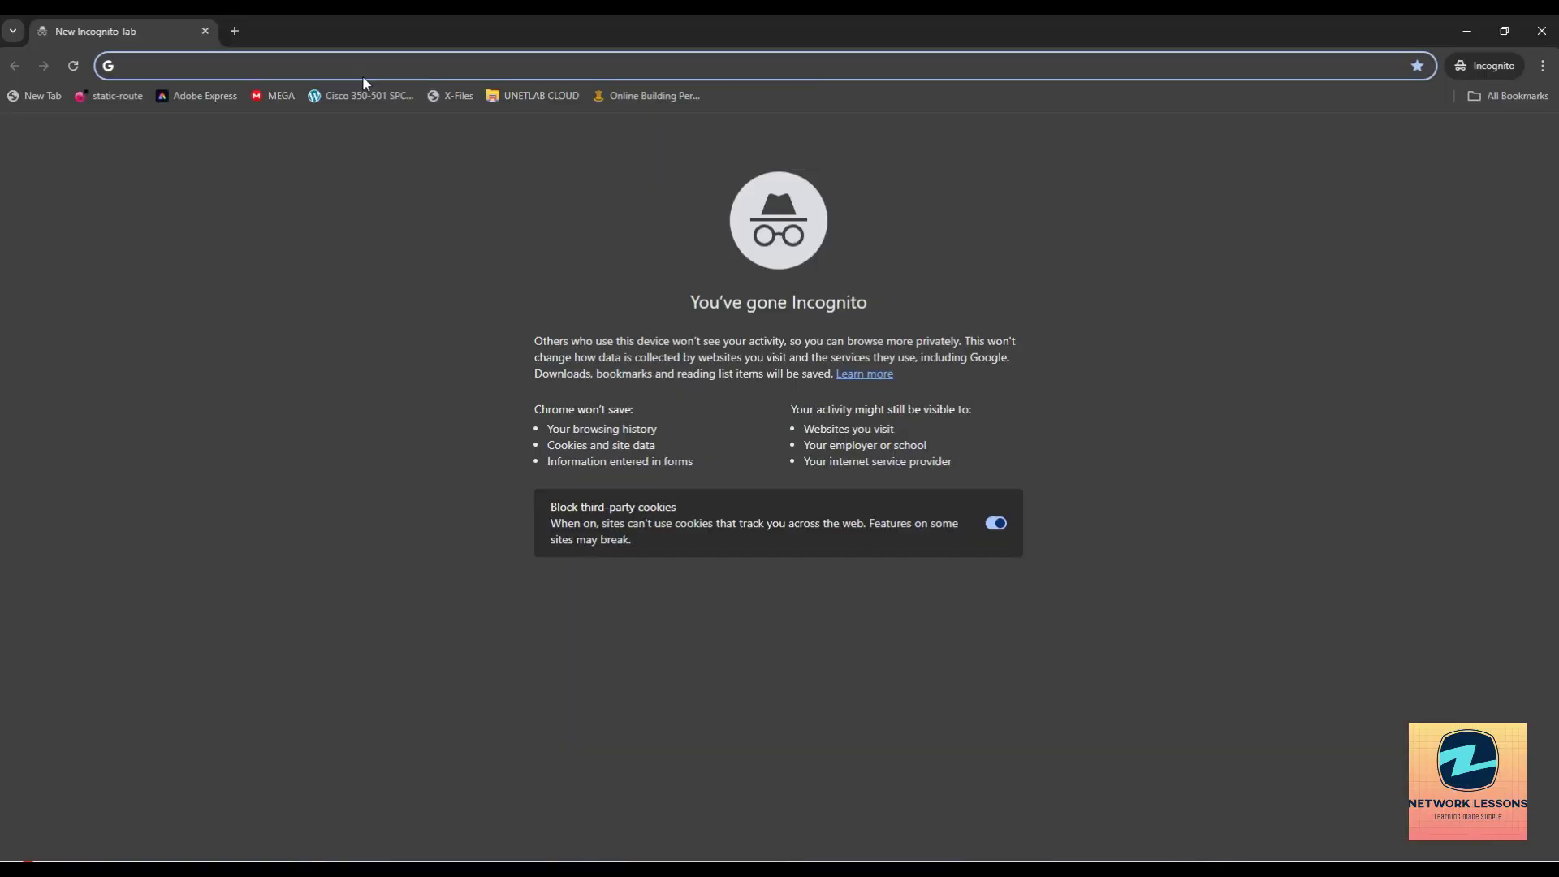
{"action": "right_click", "coordinate": [362, 73]}
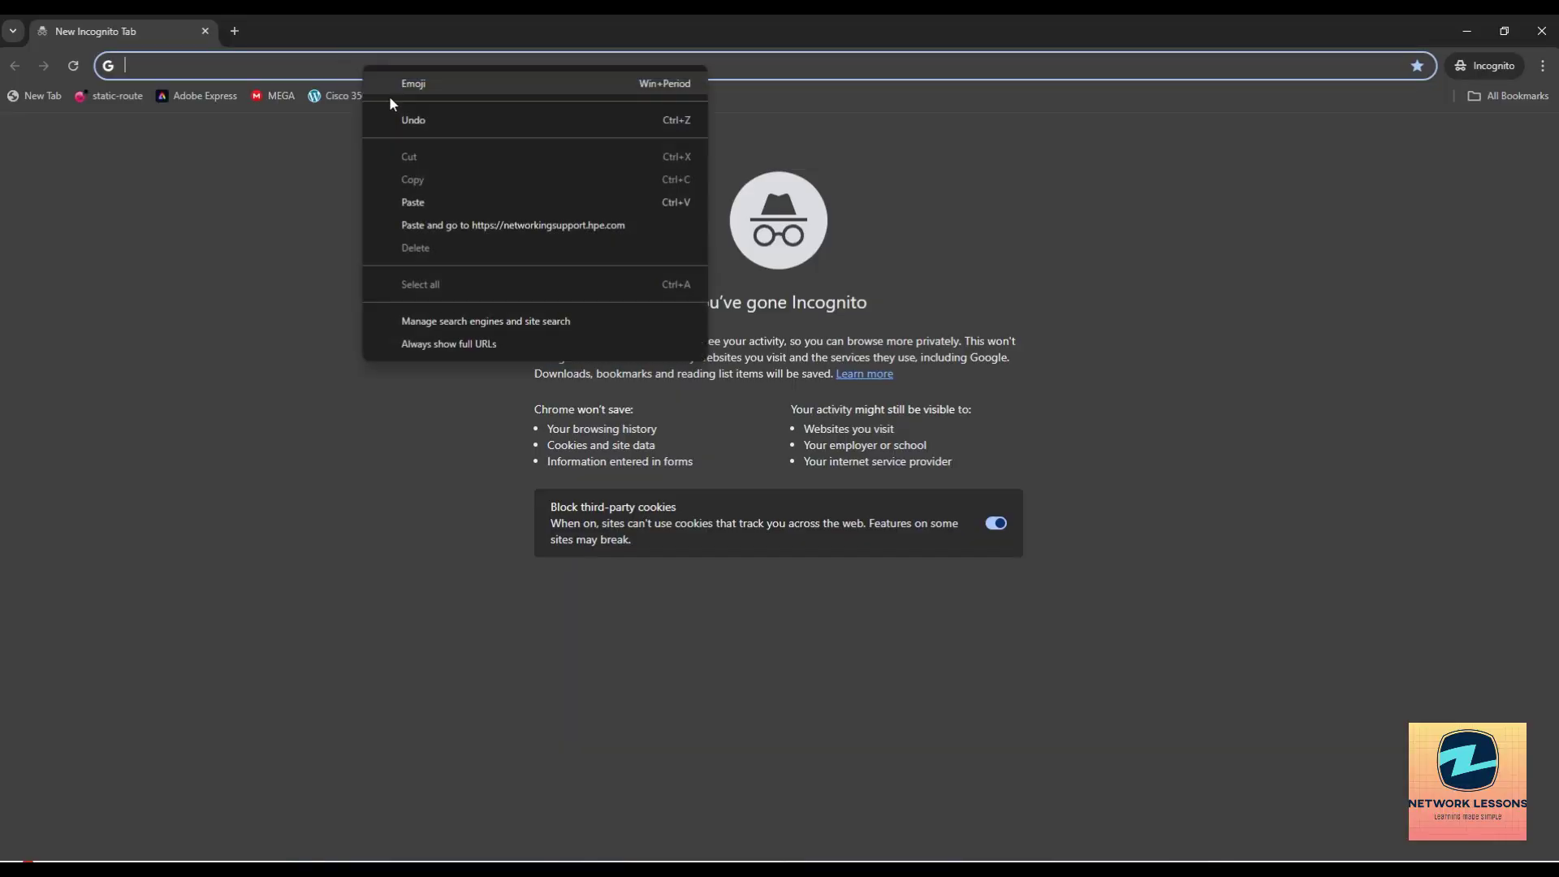
{"action": "left_click", "coordinate": [420, 225]}
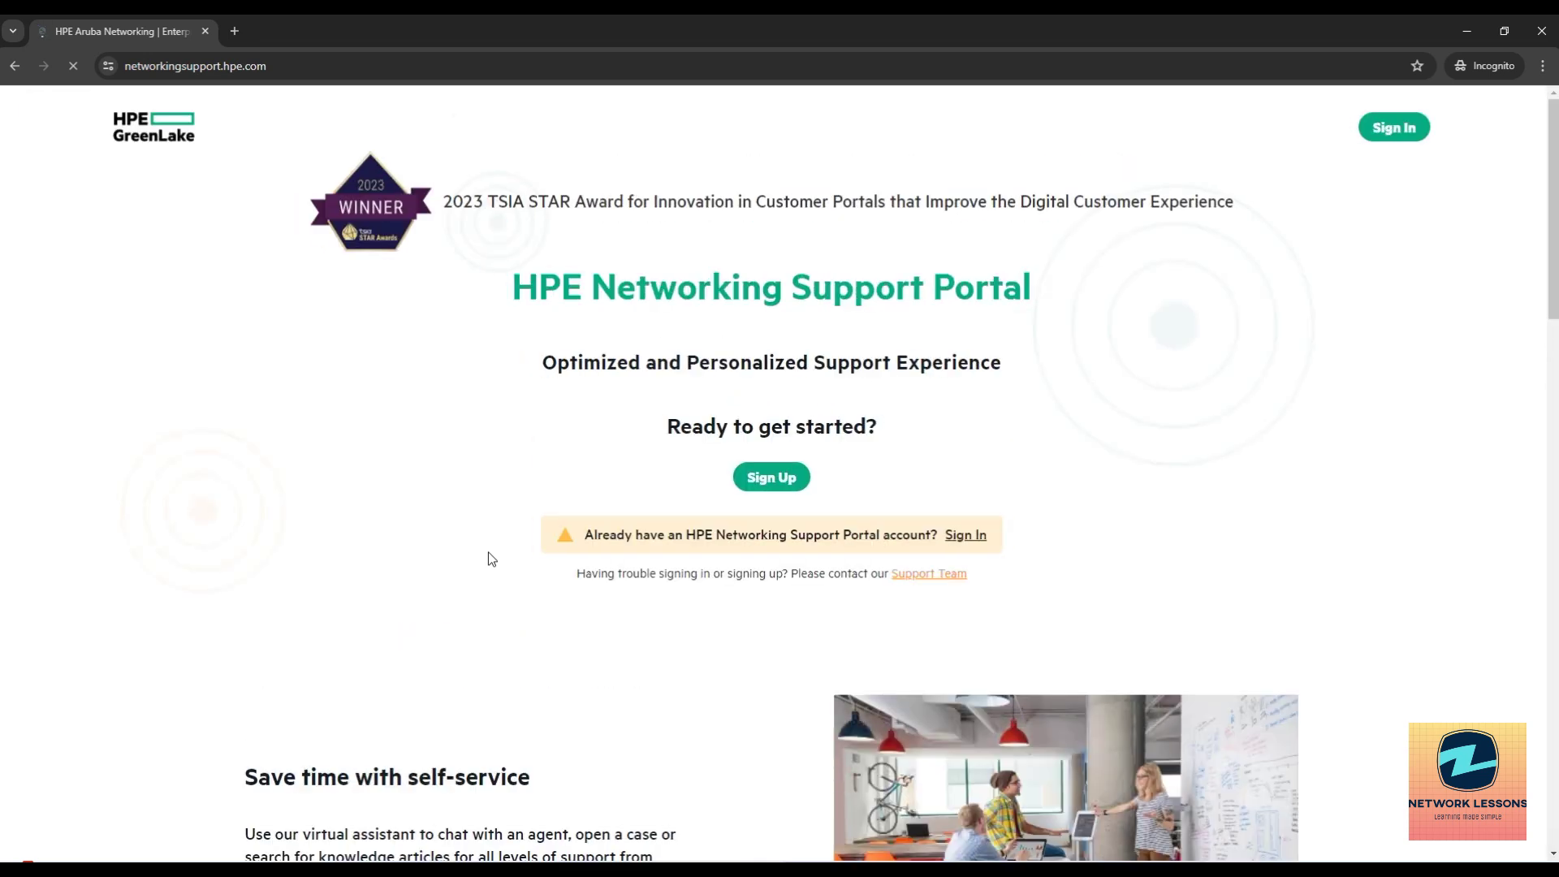
Sign in to the HPE support portal with the account user ID and password.
{"action": "left_click", "coordinate": [1392, 127]}
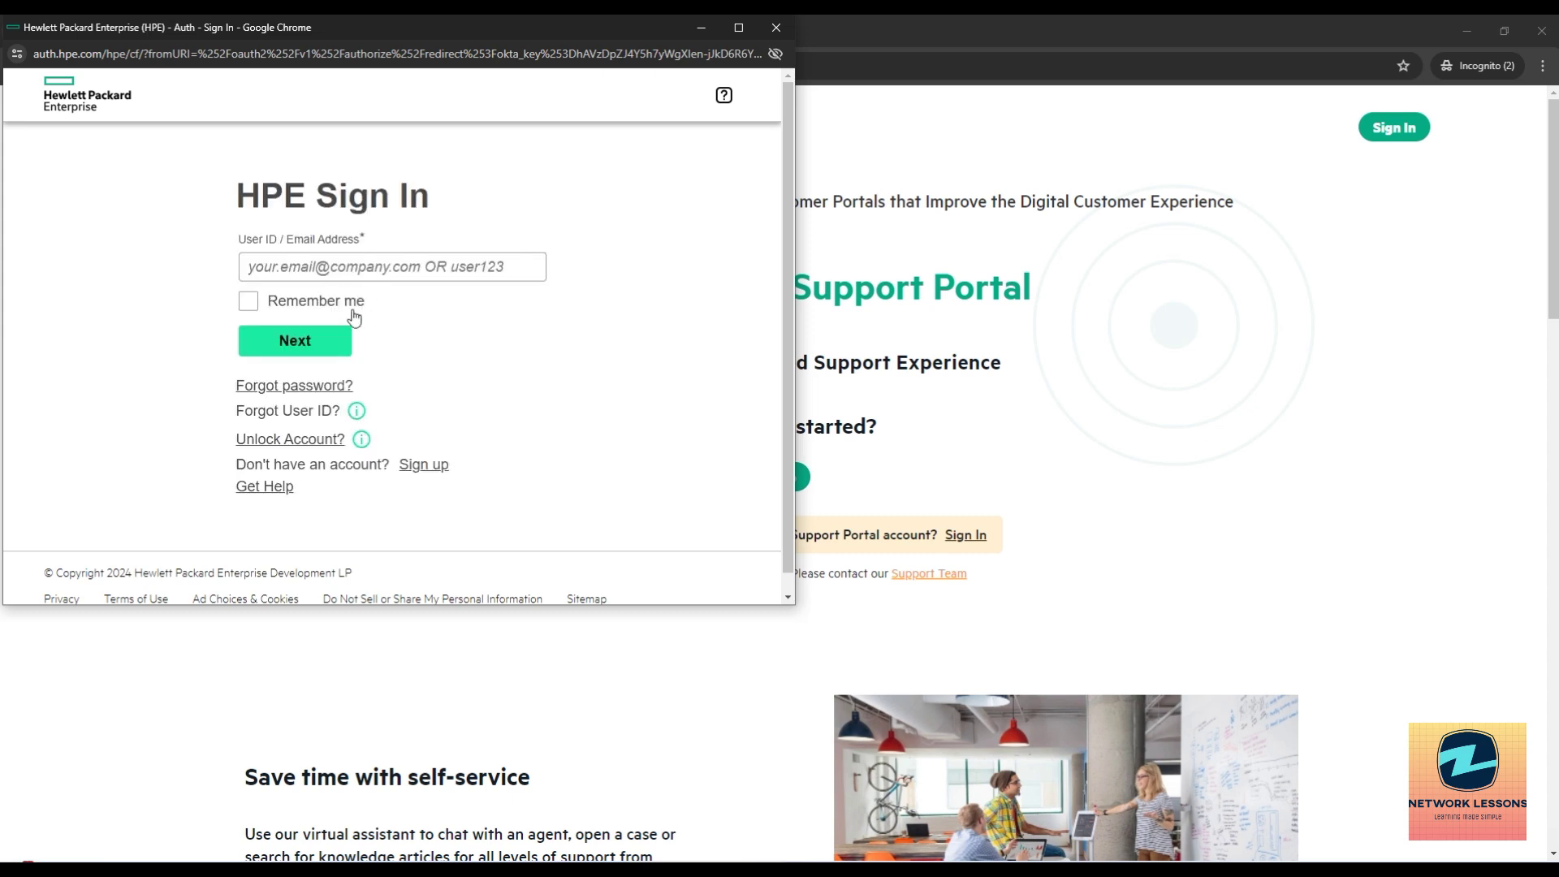
{"action": "left_click", "coordinate": [327, 274]}
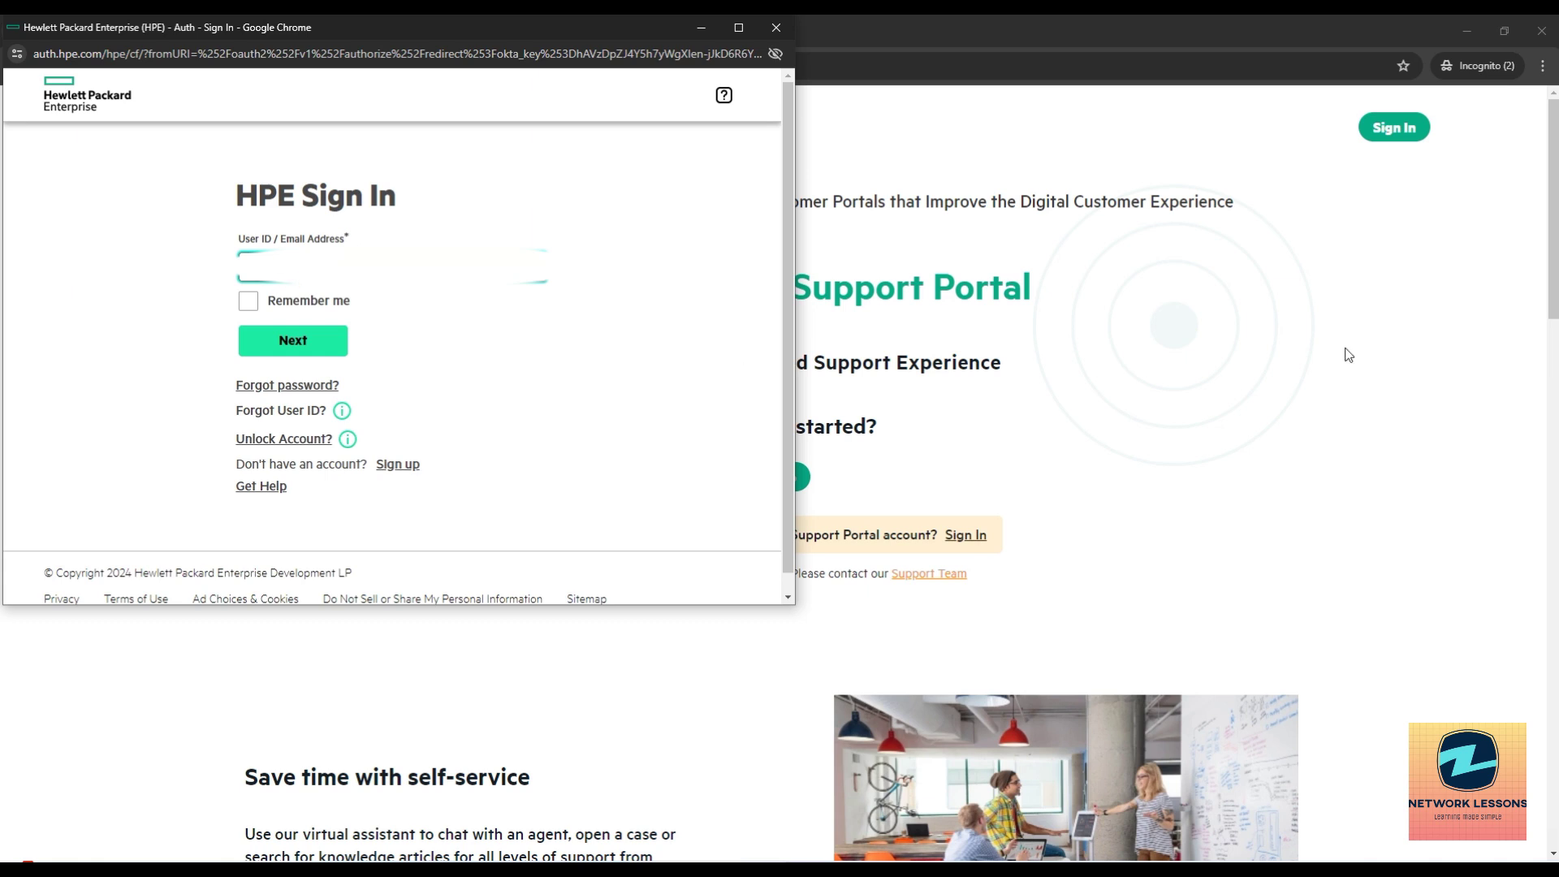
{"action": "left_click", "coordinate": [280, 334]}
{"action": "type", "text": "•••••••••••"}
{"action": "key", "text": "Return"}
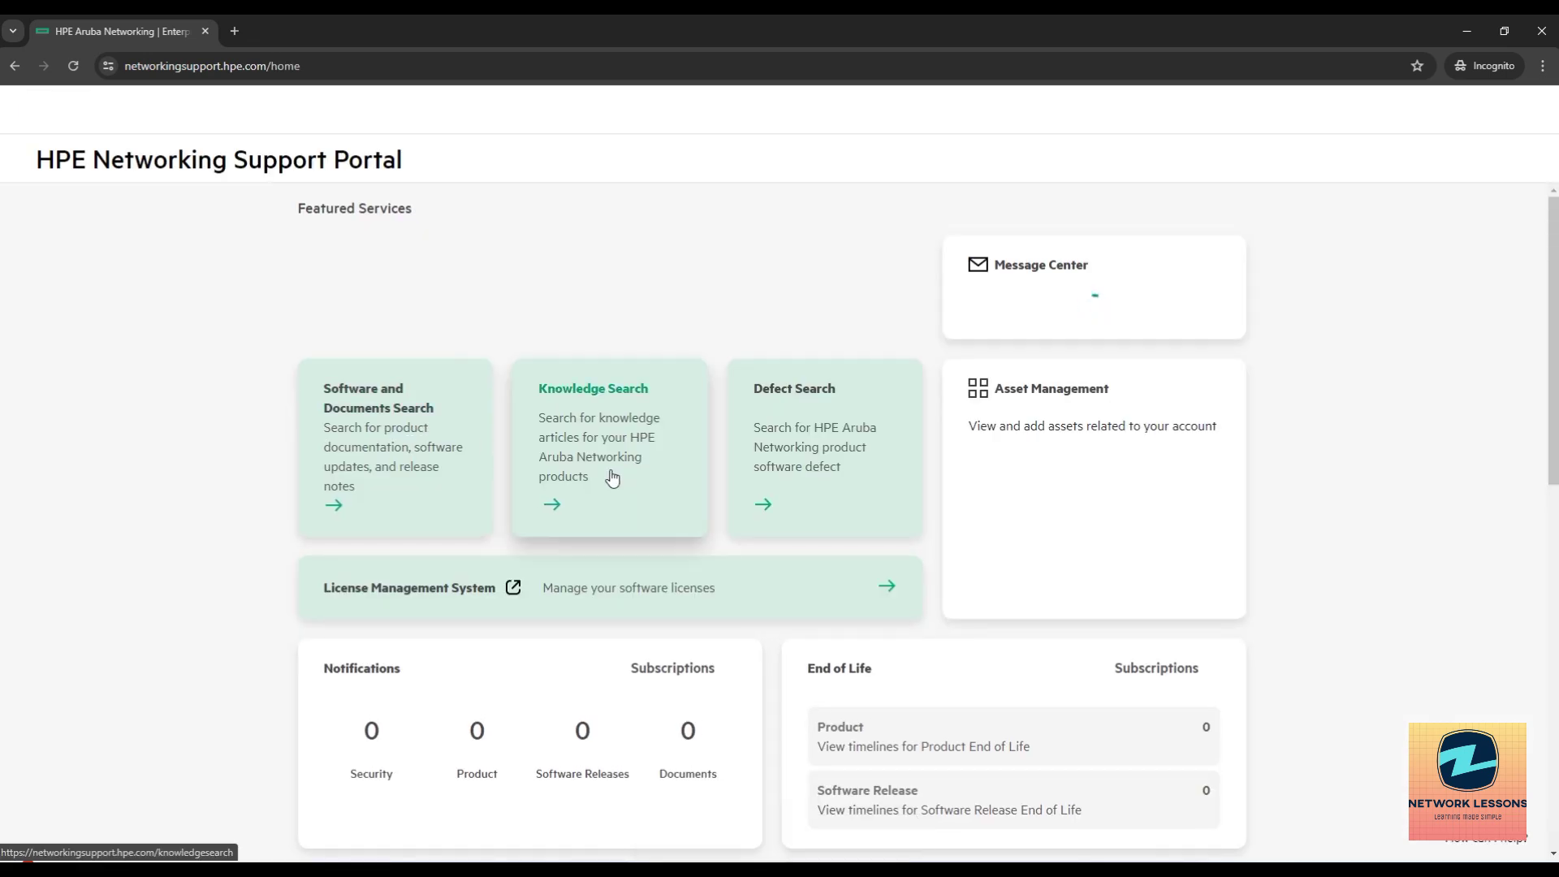
Filter Software and Documents to the AirWave group and Software file type, giving 303 results.
{"action": "left_click", "coordinate": [376, 429]}
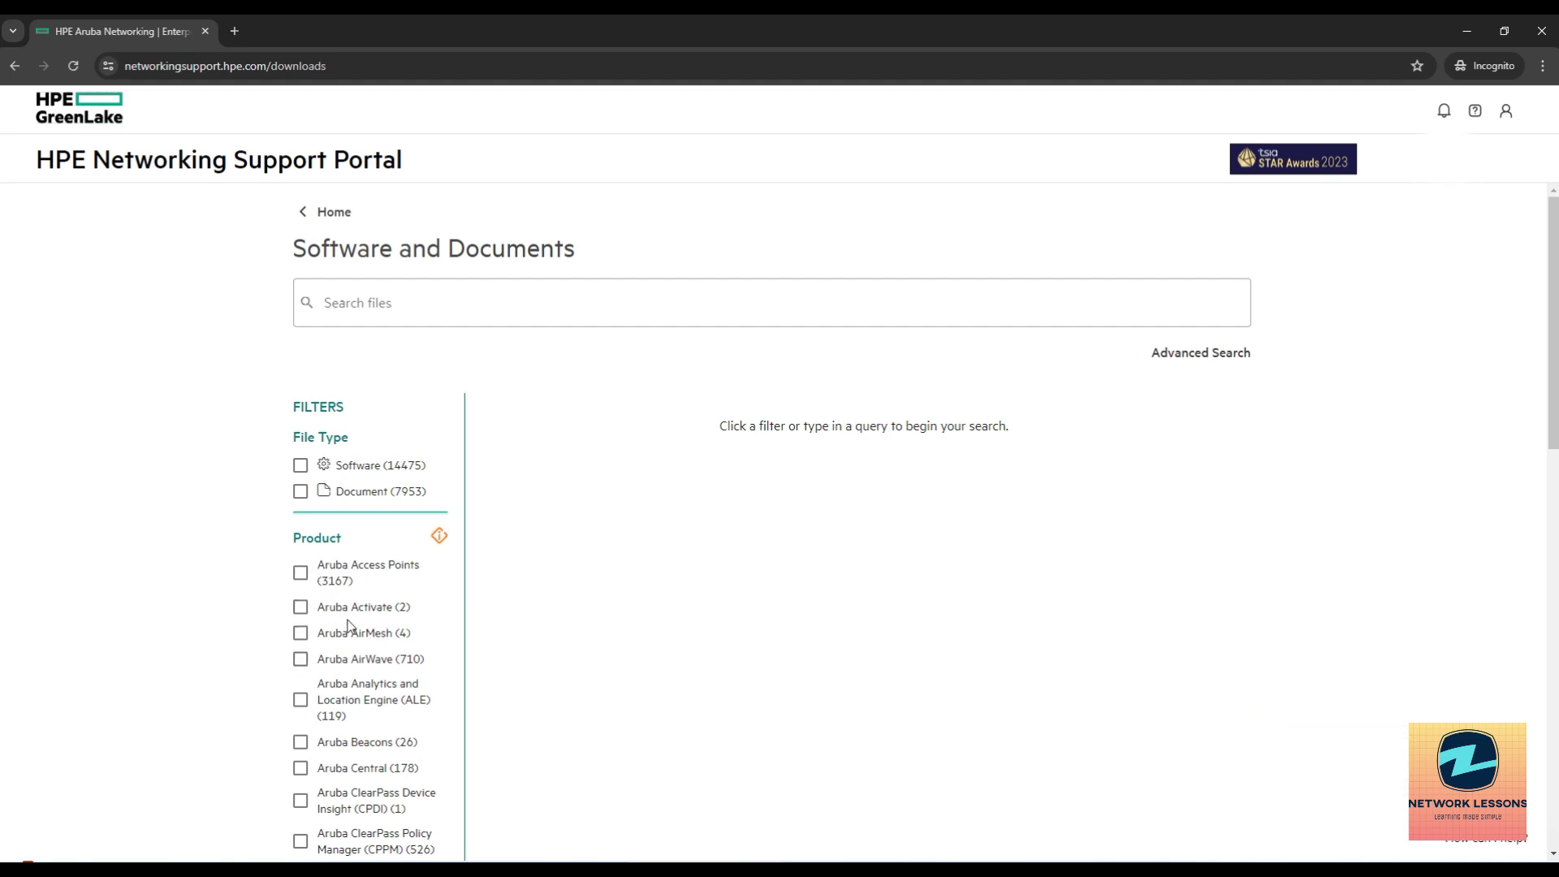
{"action": "scroll", "coordinate": [348, 626], "scroll_direction": "down", "scroll_amount": 3}
{"action": "left_click", "coordinate": [301, 801]}
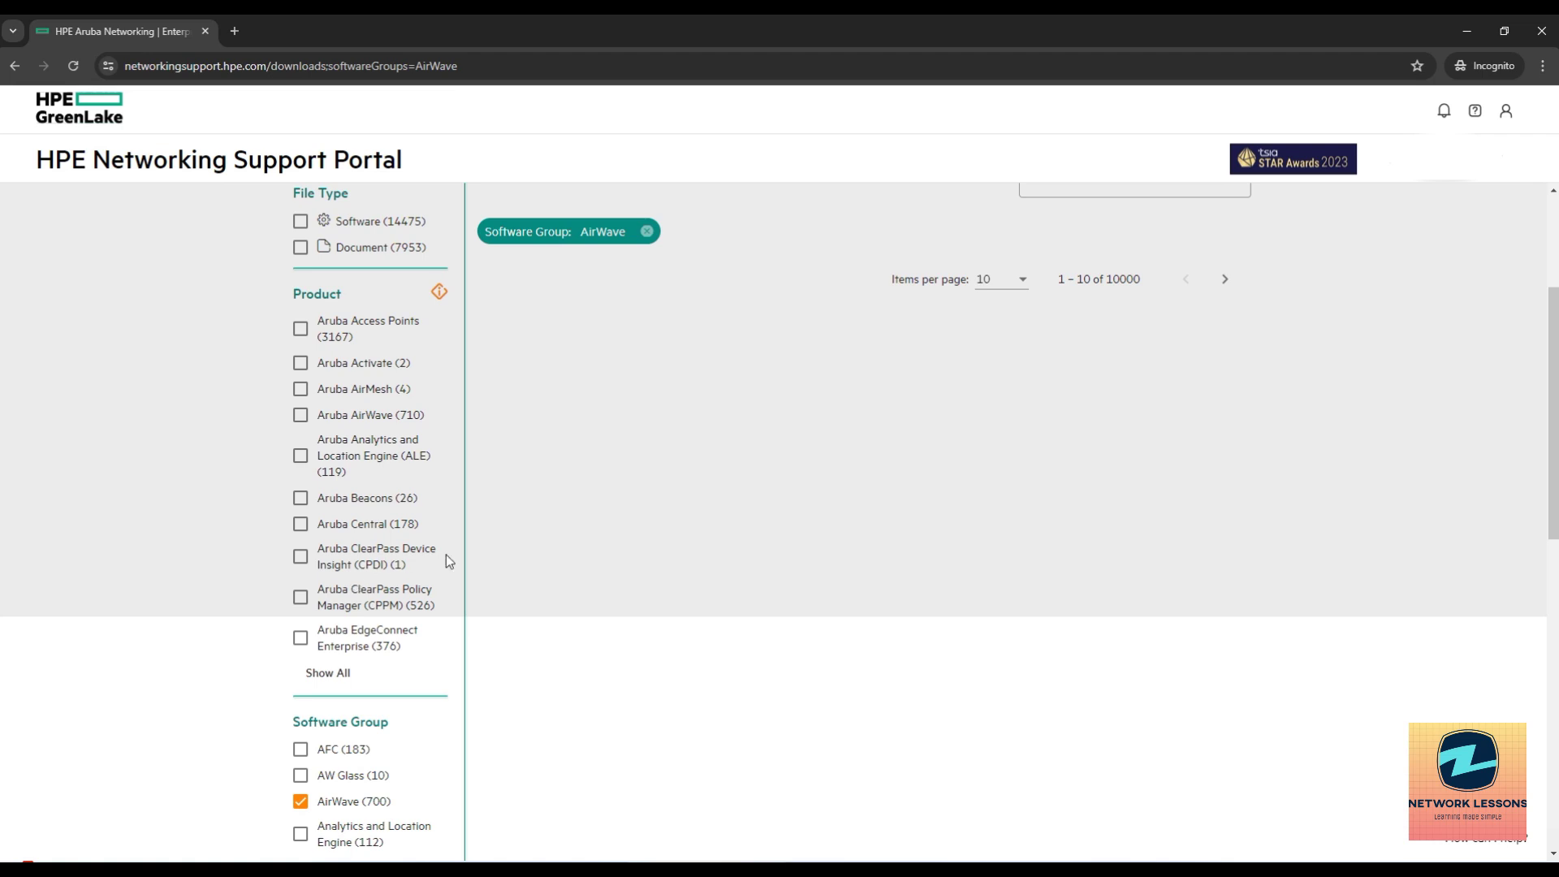
{"action": "scroll", "coordinate": [311, 476], "scroll_direction": "up", "scroll_amount": 3}
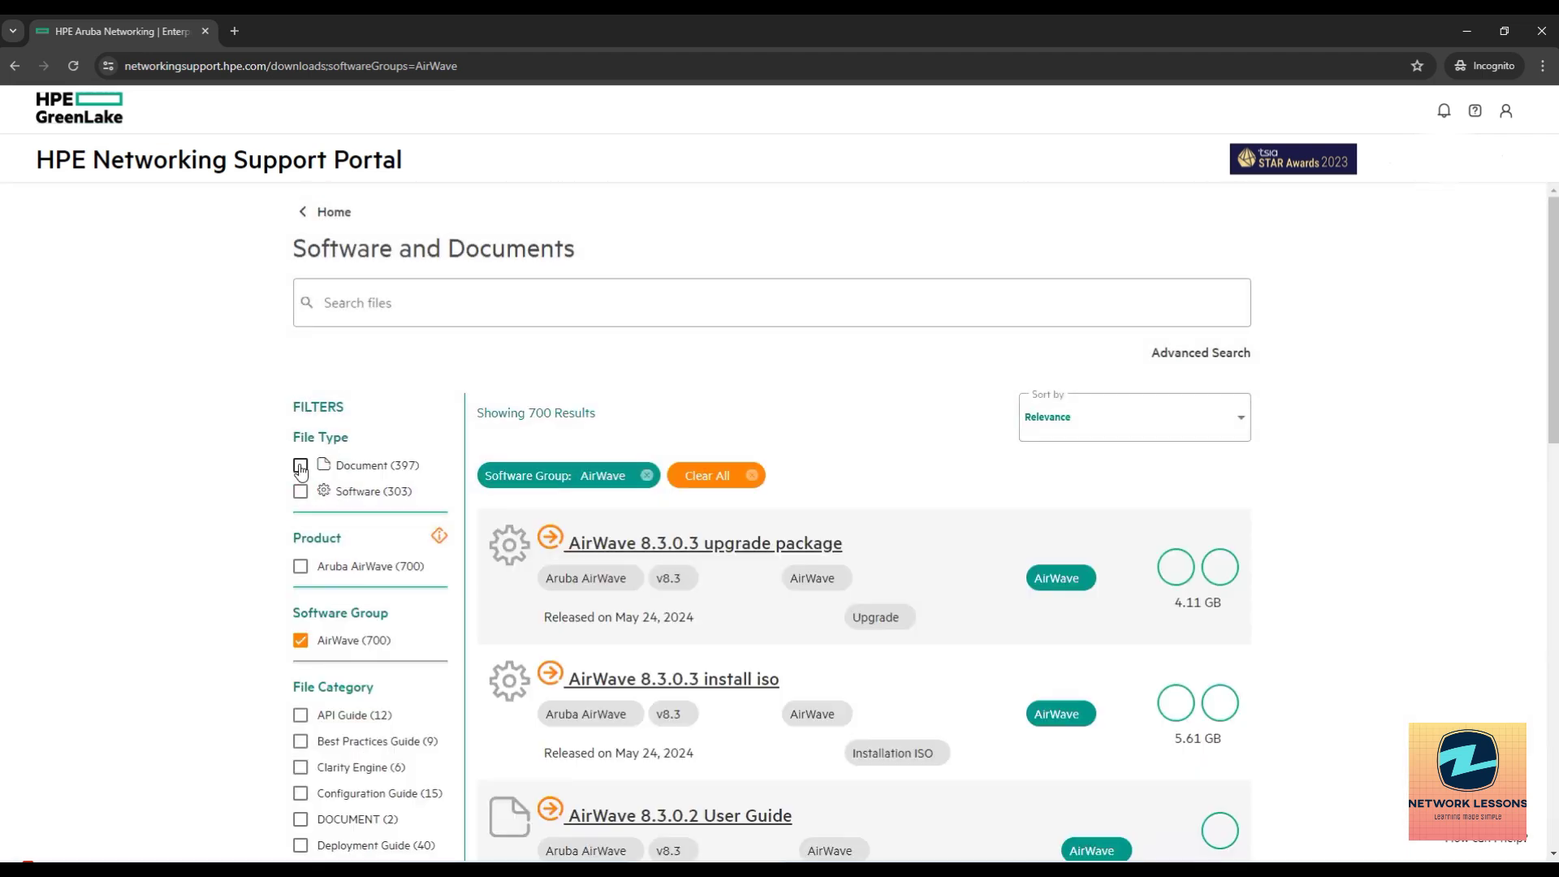
{"action": "left_click", "coordinate": [300, 467]}
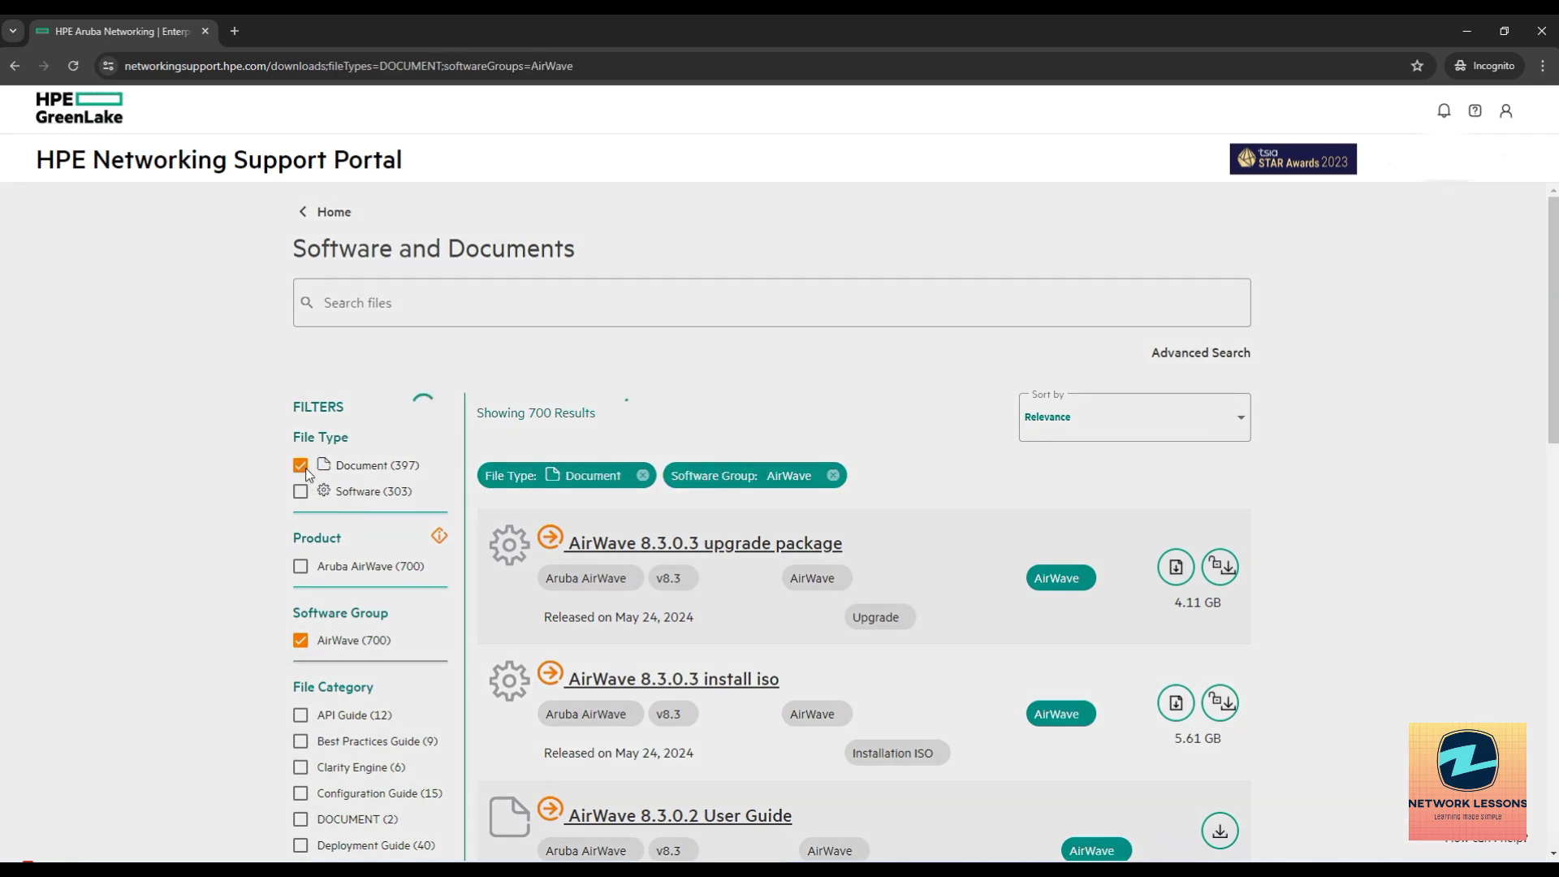
{"action": "left_click", "coordinate": [302, 468]}
{"action": "left_click", "coordinate": [300, 491]}
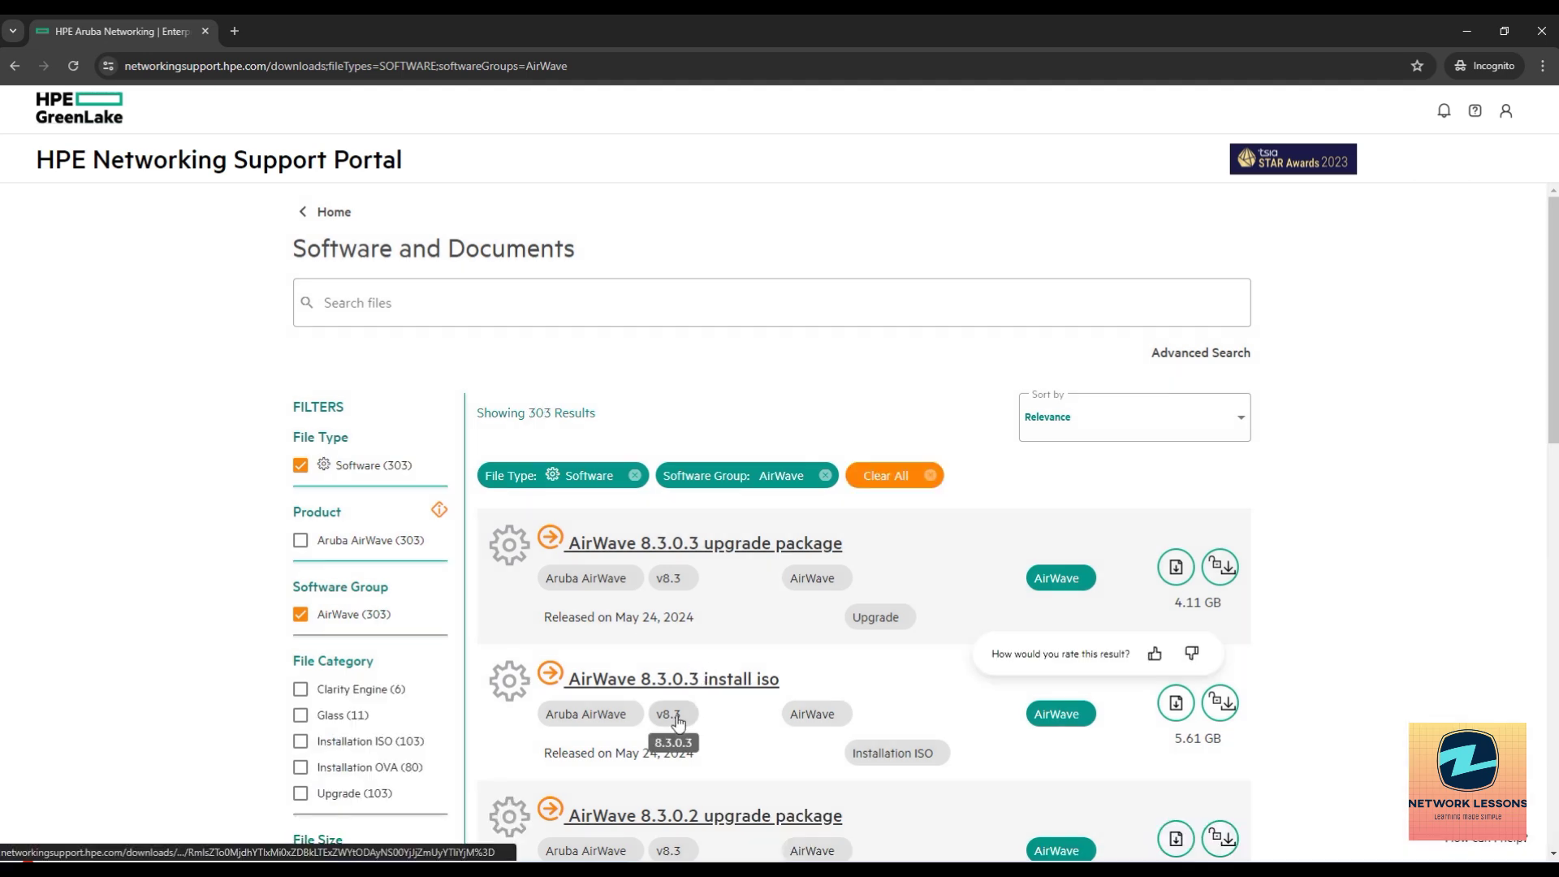
{"action": "scroll", "coordinate": [679, 723], "scroll_direction": "down", "scroll_amount": 1}
{"action": "scroll", "coordinate": [679, 723], "scroll_direction": "down", "scroll_amount": 2}
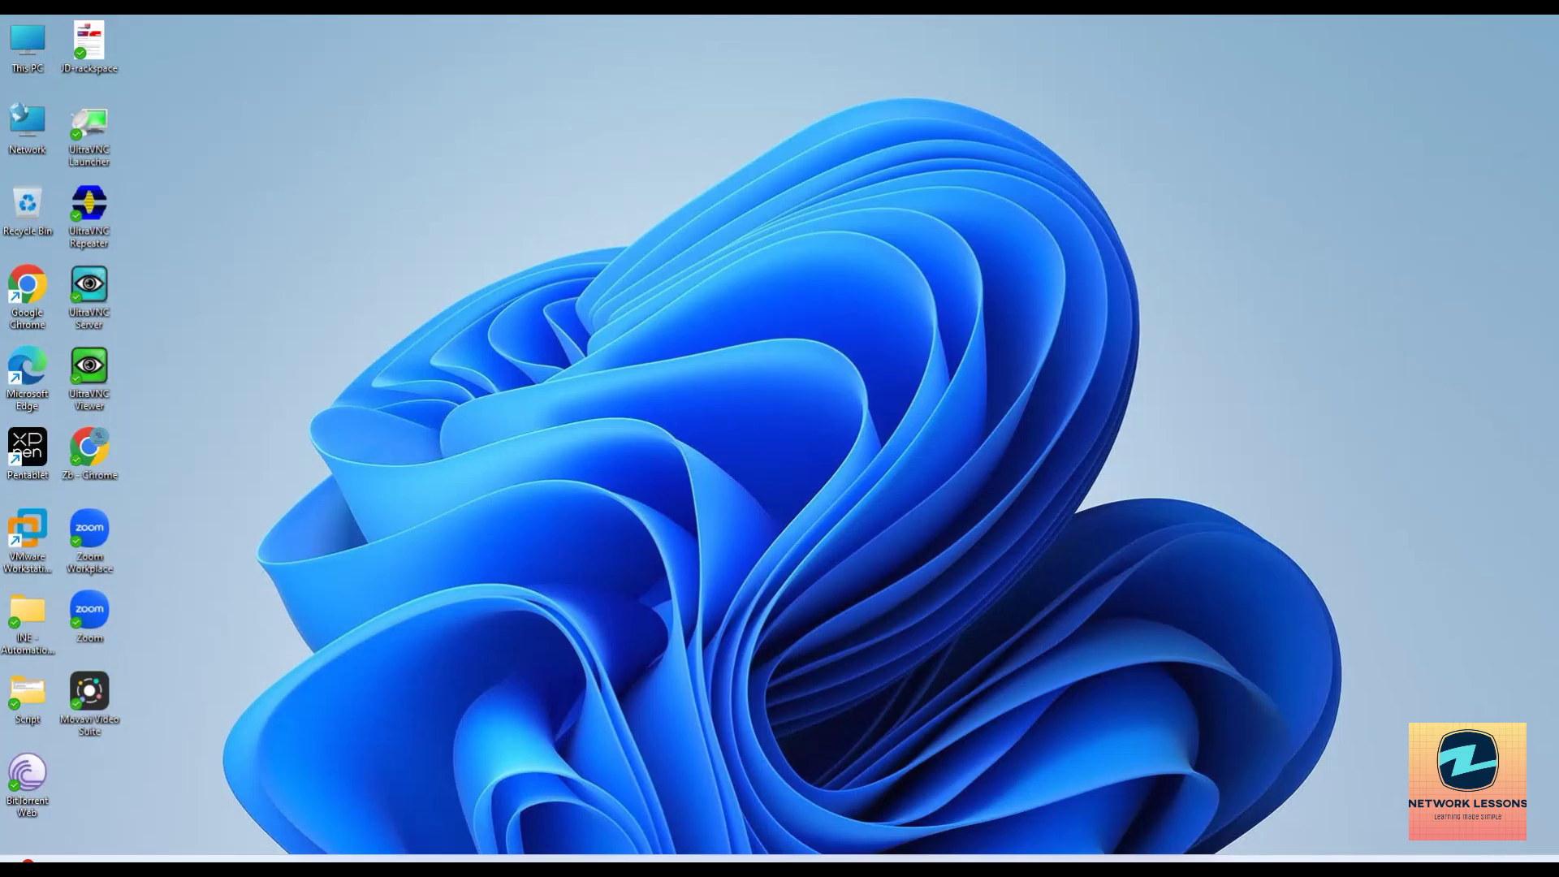
Browse to New Volume (D:) > Airwave, select AMP-8.3.0.1-x86_64, then return to Chrome.
{"action": "key", "text": "super+e"}
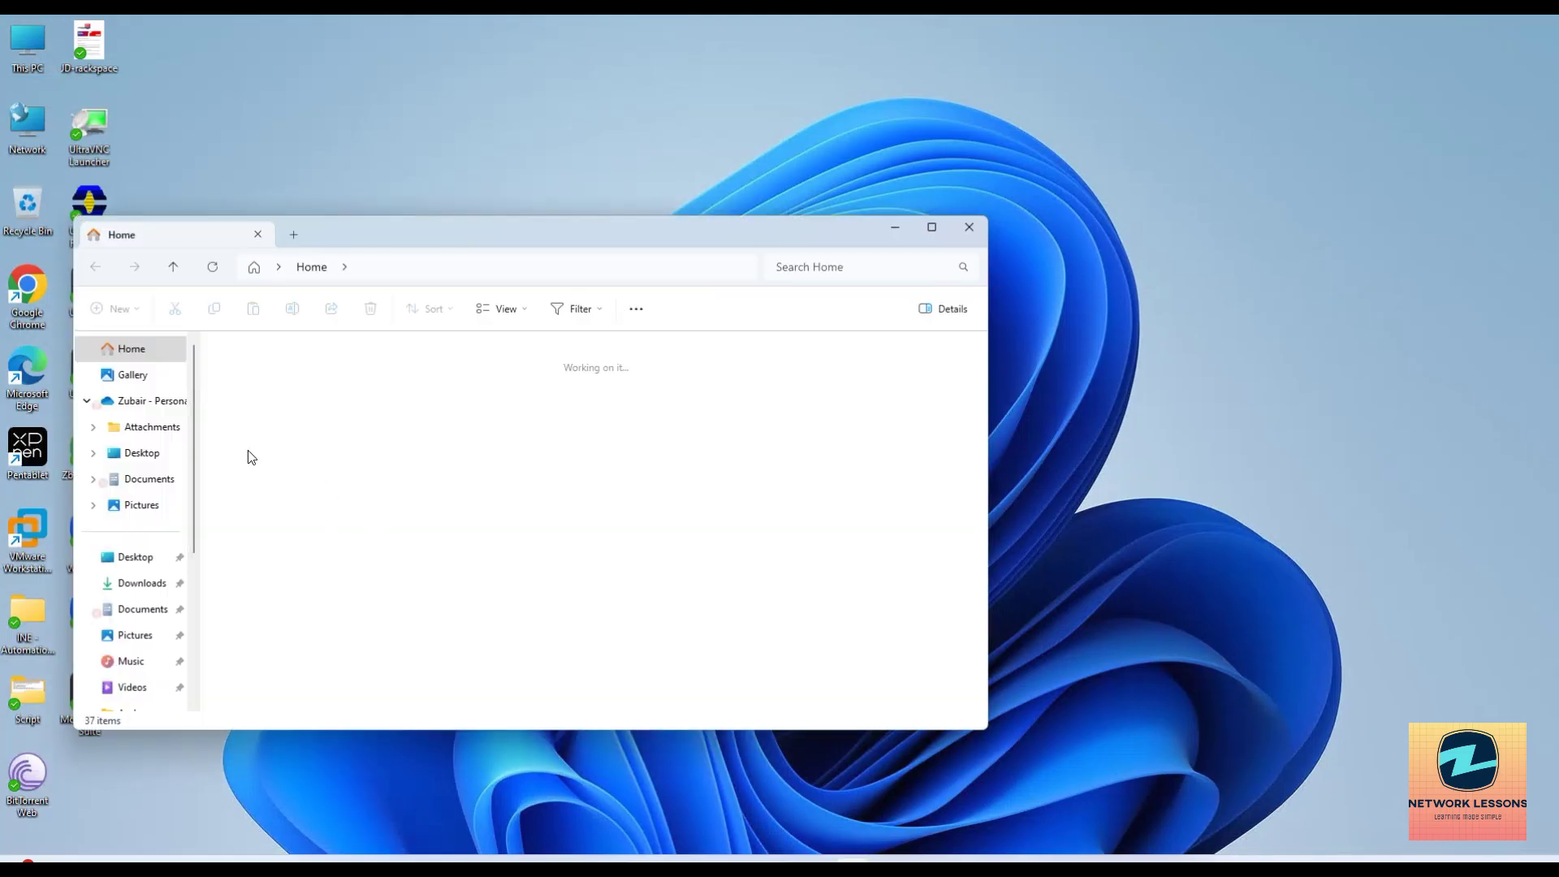
{"action": "scroll", "coordinate": [190, 615], "scroll_direction": "down", "scroll_amount": 3}
{"action": "left_click", "coordinate": [134, 577]}
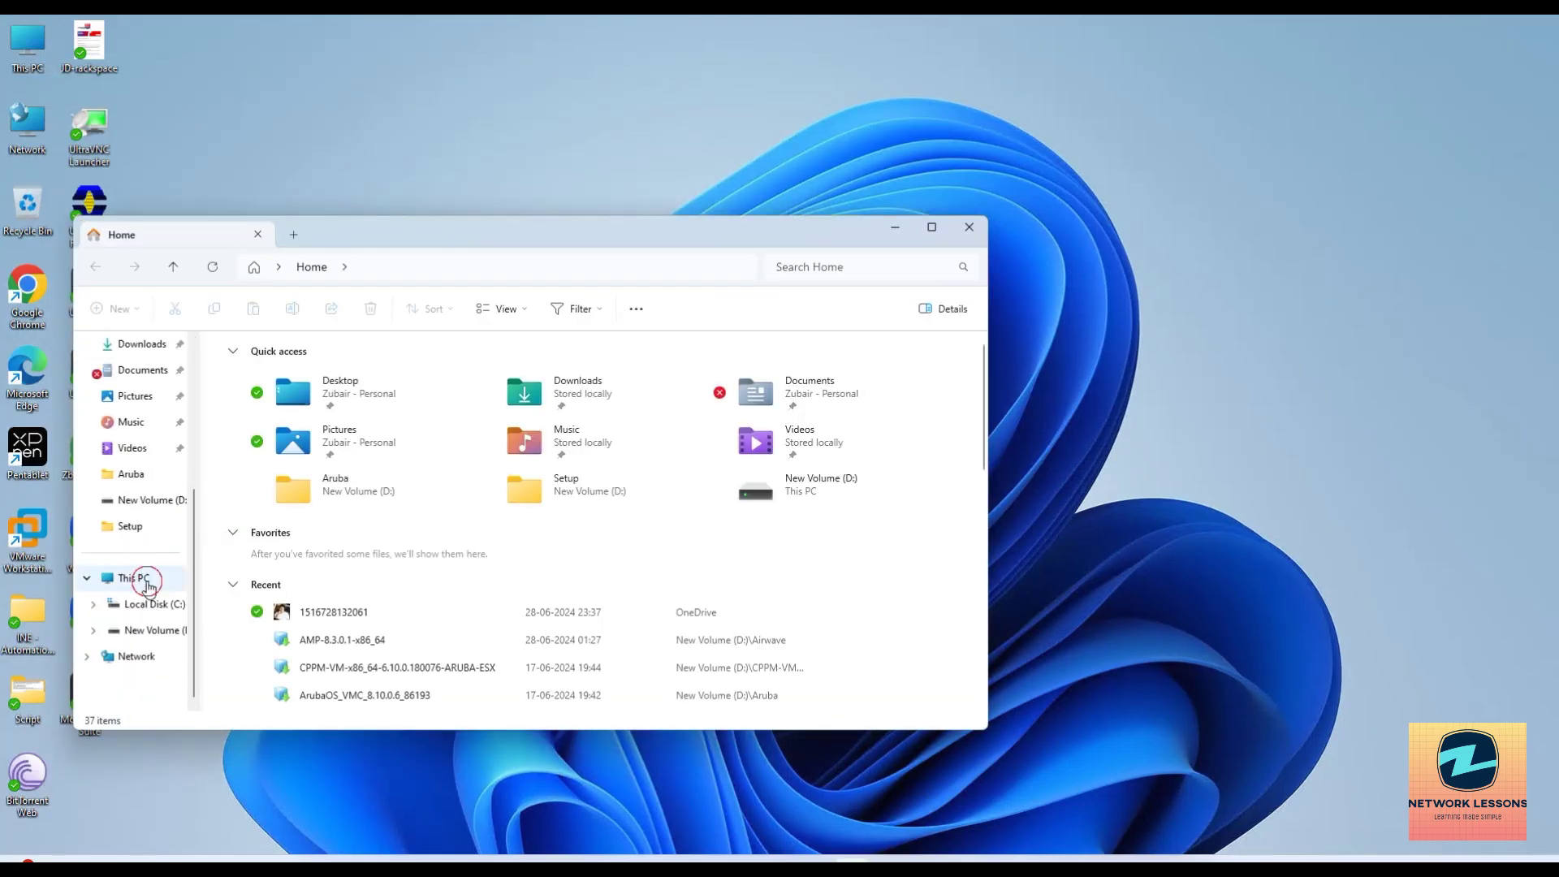
{"action": "double_click", "coordinate": [510, 380]}
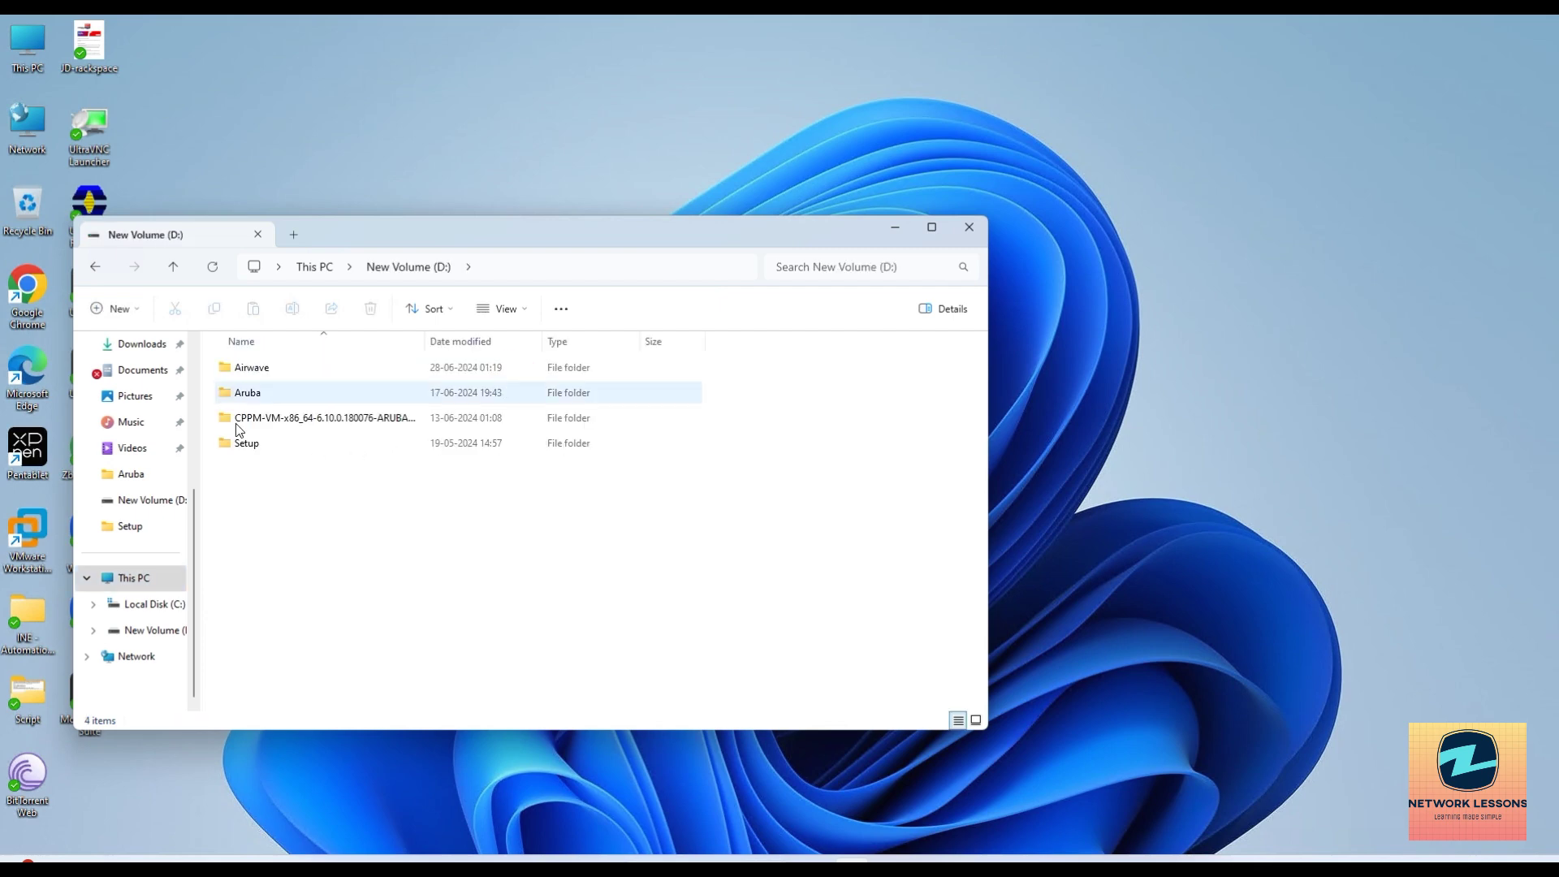
{"action": "double_click", "coordinate": [261, 375]}
{"action": "left_click", "coordinate": [292, 376]}
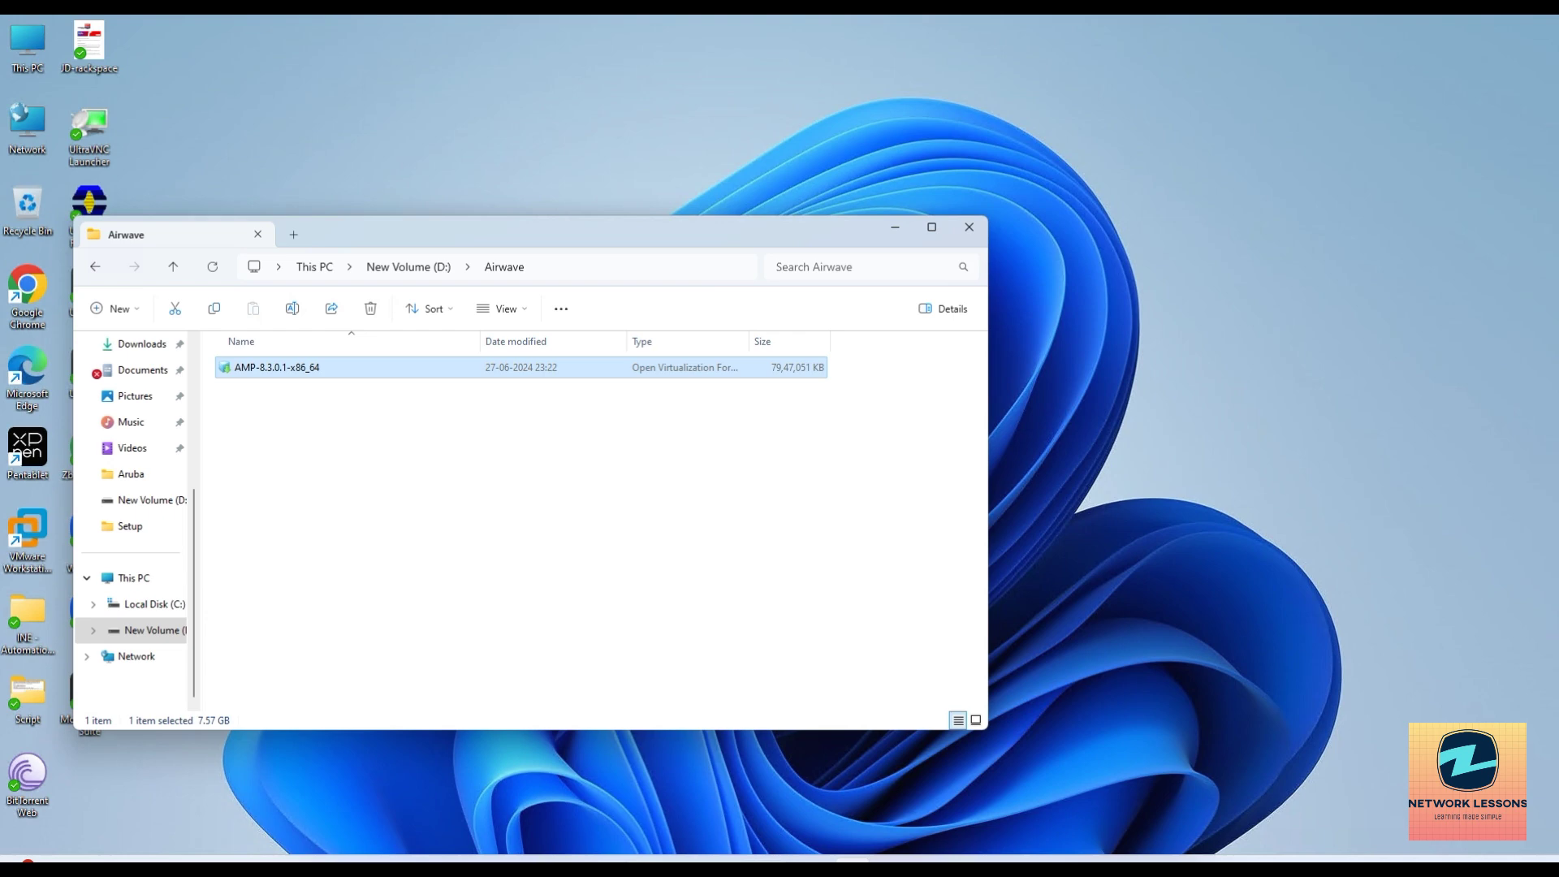
{"action": "left_click", "coordinate": [857, 850]}
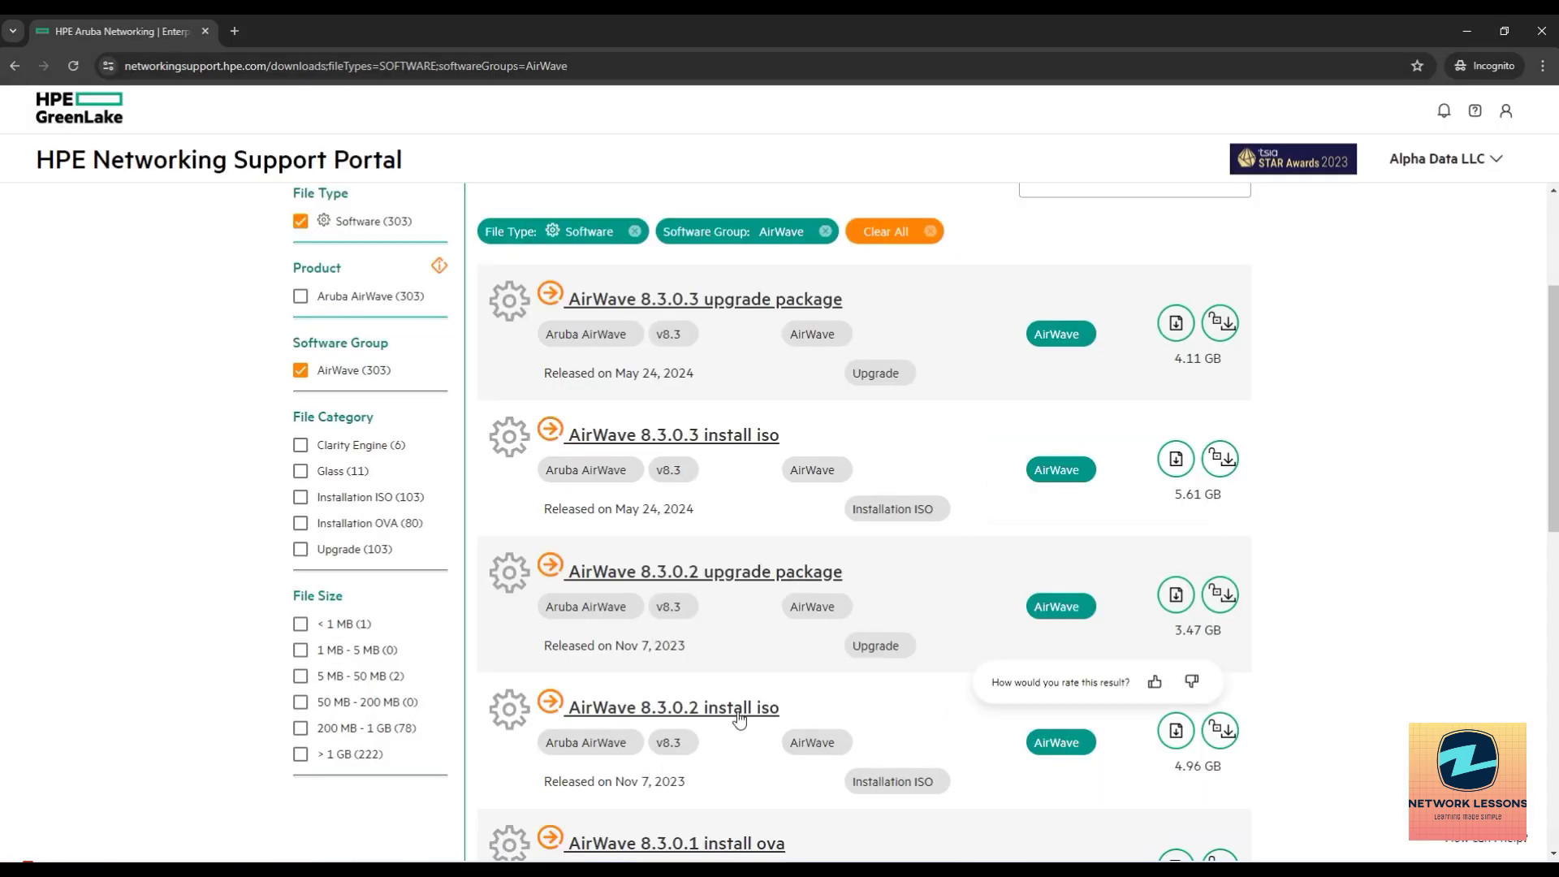
Check the AirWave 8.3.0.1 install ova listing (7.58 GB), then bring the Airwave folder window forward.
{"action": "scroll", "coordinate": [729, 715], "scroll_direction": "down", "scroll_amount": 1}
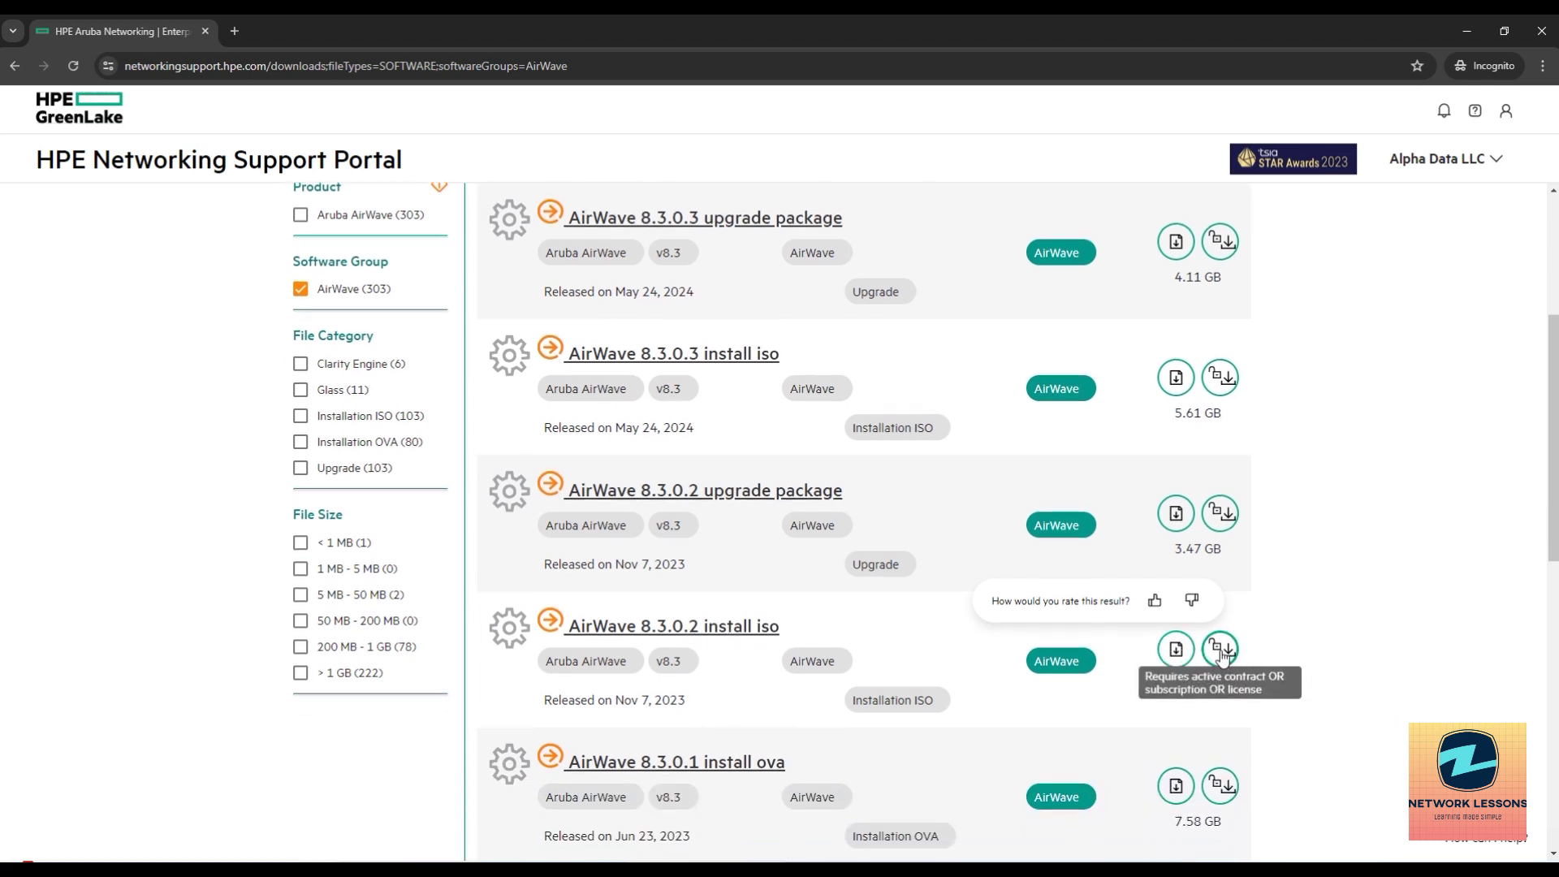
{"action": "scroll", "coordinate": [1222, 653], "scroll_direction": "down", "scroll_amount": 2}
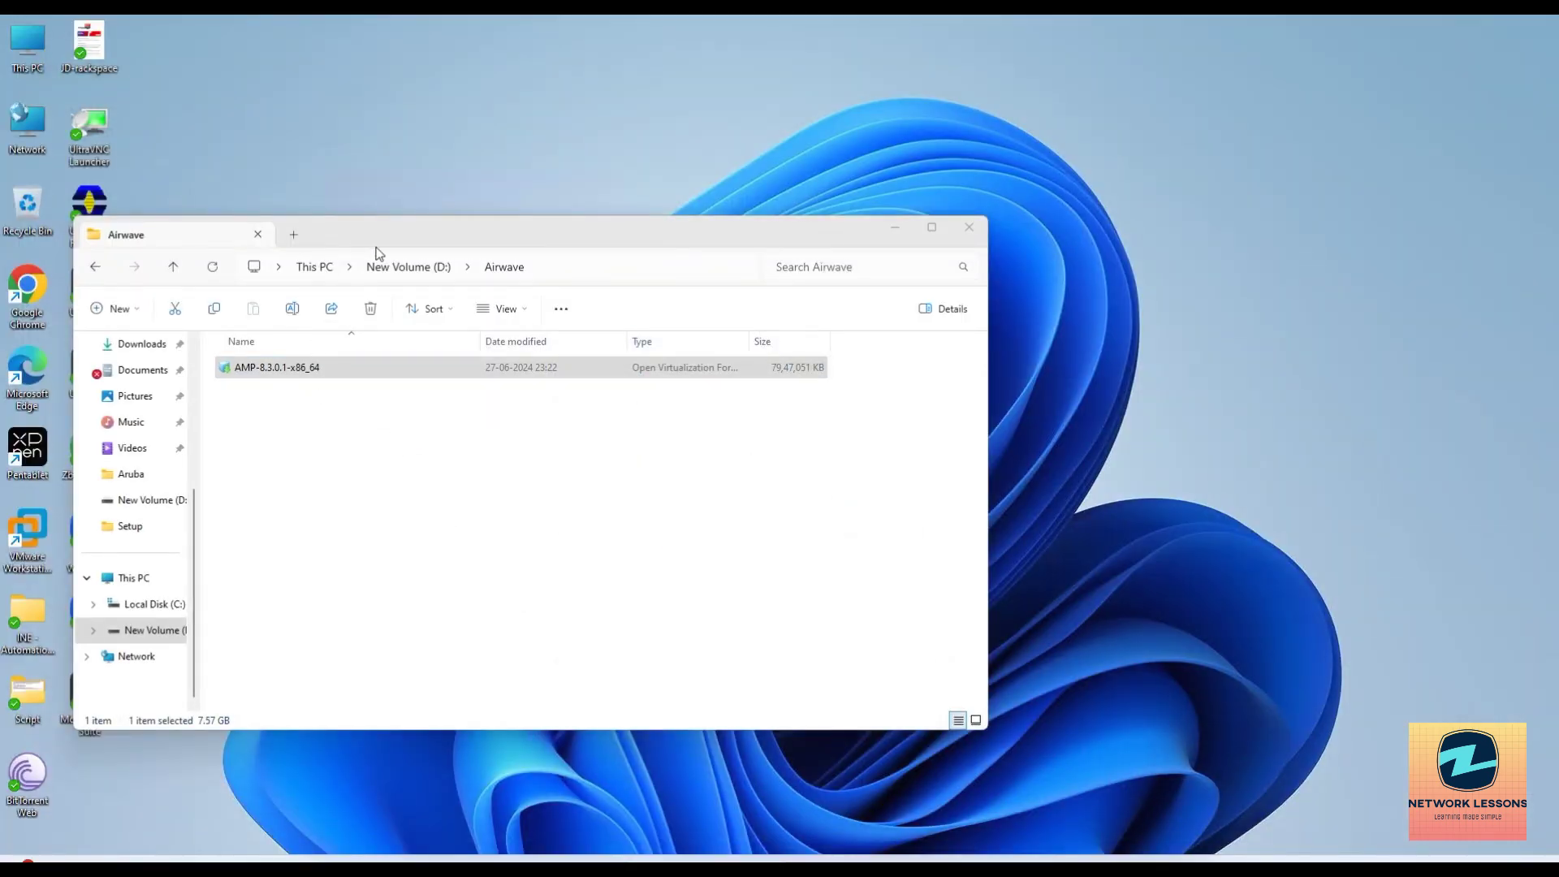
{"action": "left_click_drag", "start_coordinate": [375, 254], "coordinate": [760, 206]}
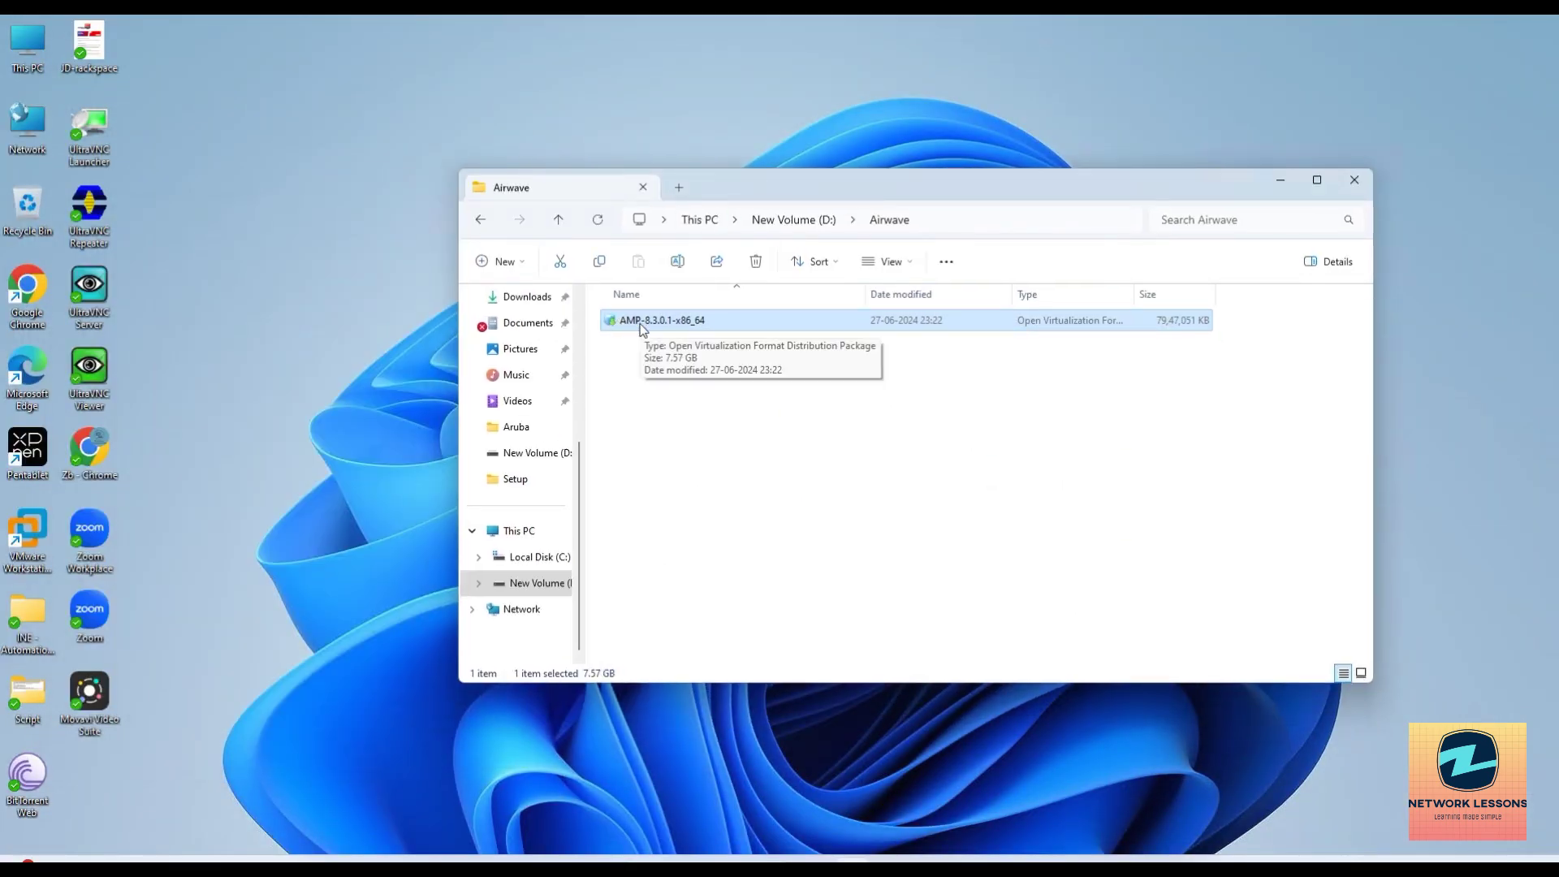
Launch VMware Workstation Pro 17 from the AMP package file's Open with menu.
{"action": "right_click", "coordinate": [642, 327]}
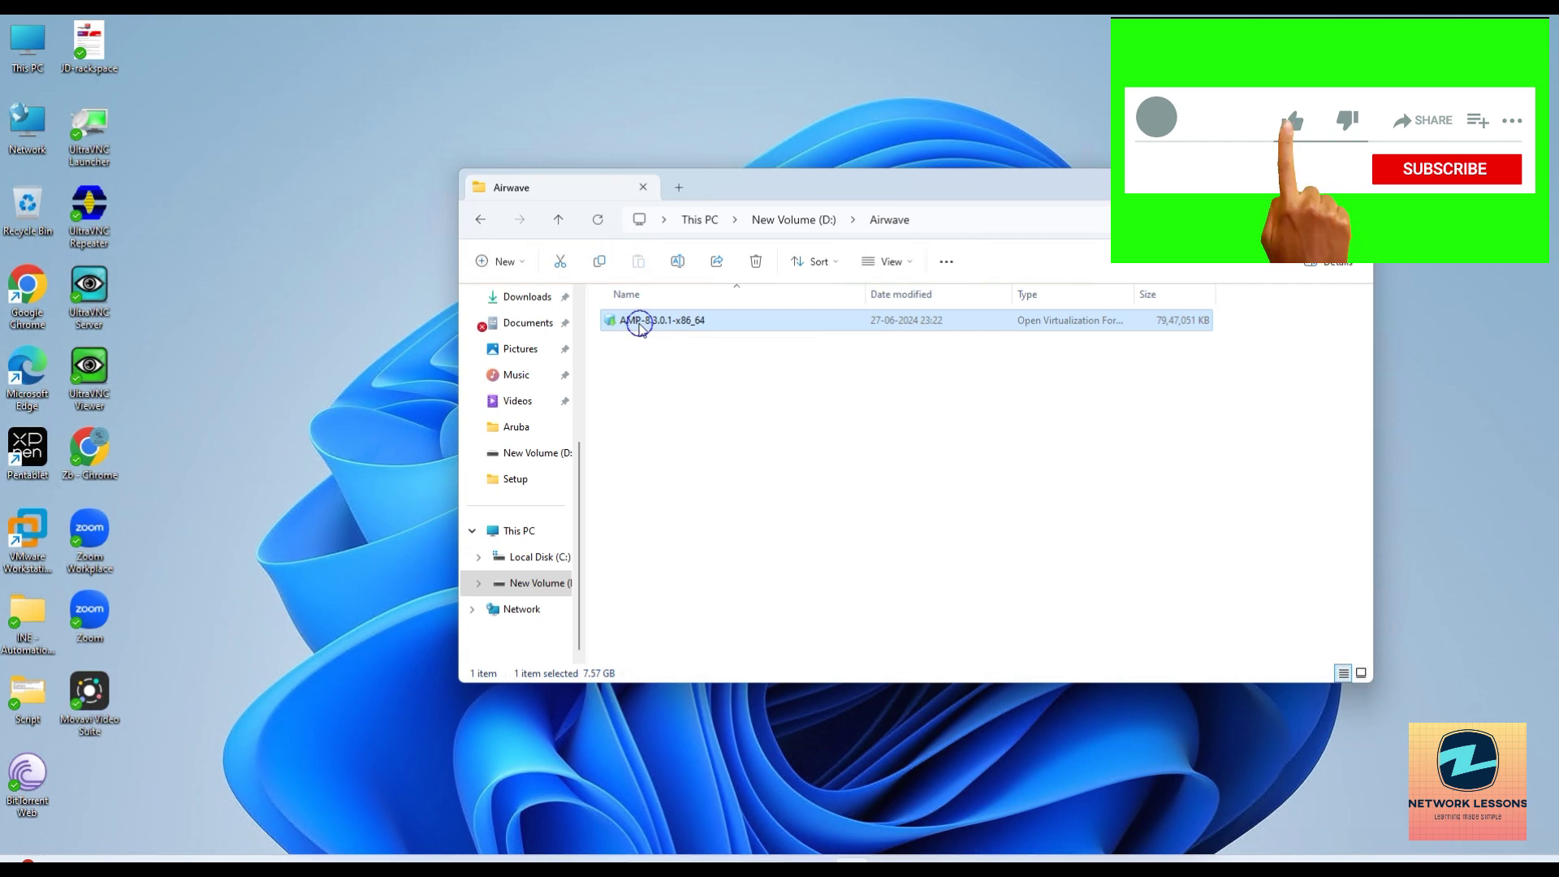
{"action": "mouse_move", "coordinate": [770, 406]}
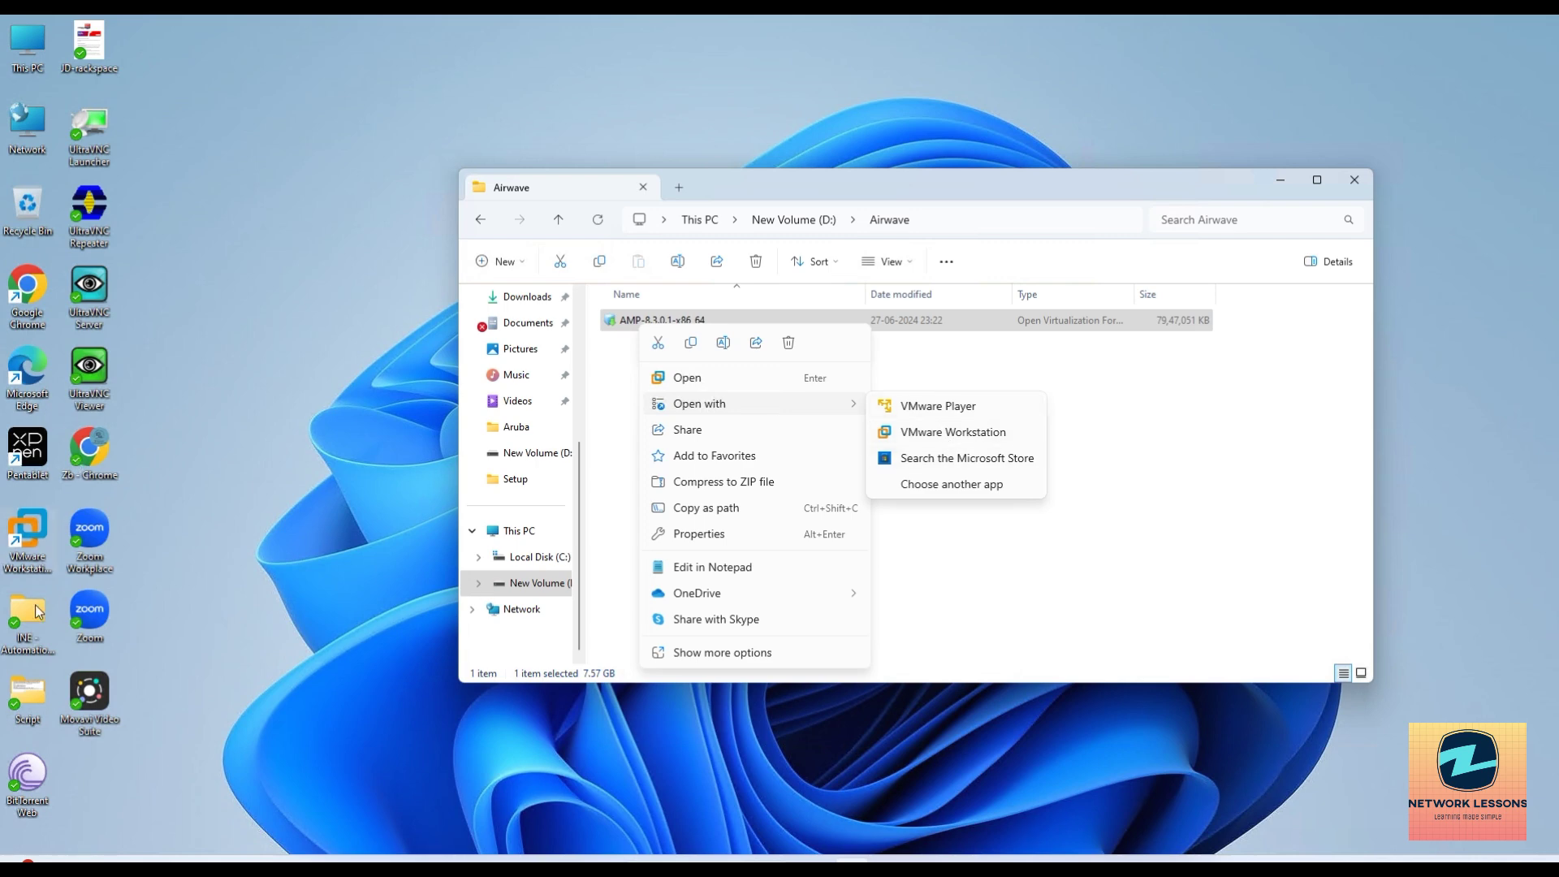
{"action": "left_click", "coordinate": [30, 543]}
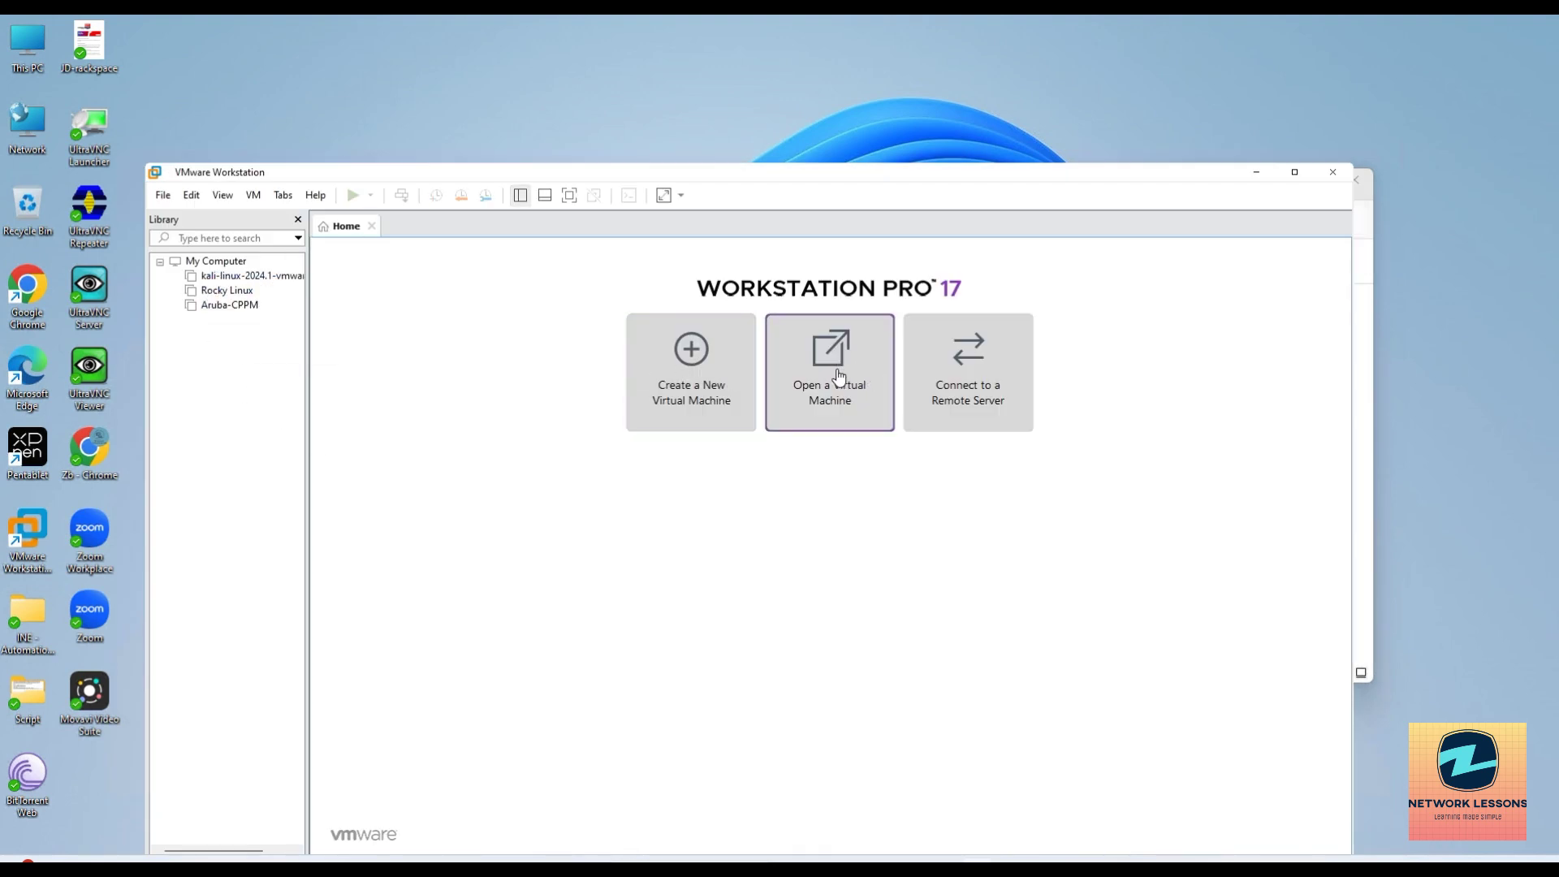
Open the AMP-8.3.0.1-x86_64 package from D:\Airwave in VMware Workstation for import.
{"action": "left_click", "coordinate": [799, 383]}
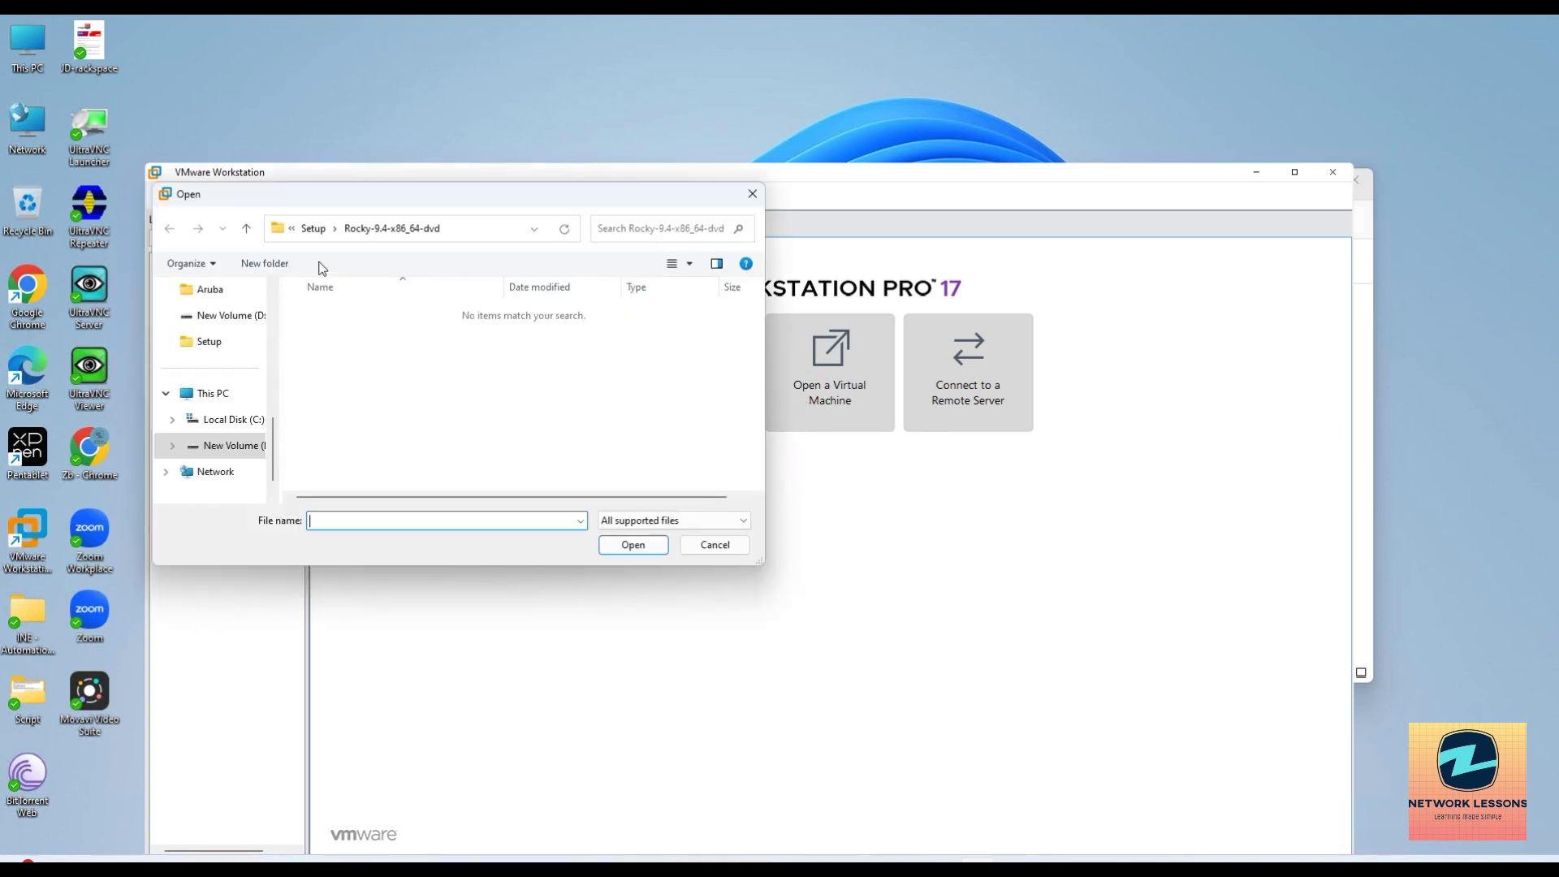
{"action": "left_click", "coordinate": [225, 445]}
{"action": "double_click", "coordinate": [338, 313]}
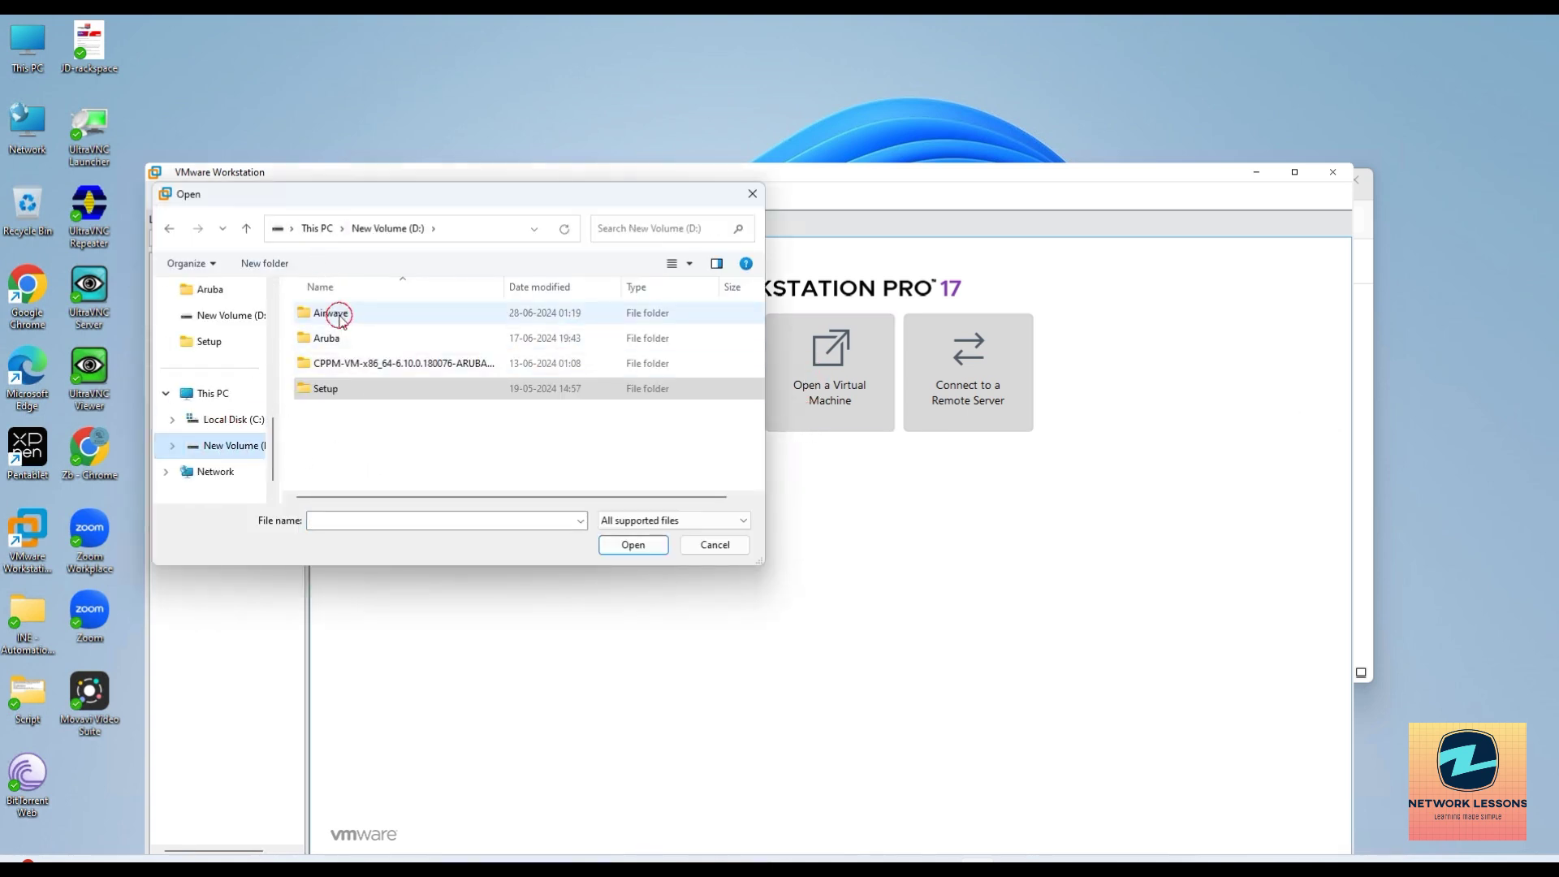
{"action": "left_click", "coordinate": [363, 317]}
{"action": "double_click", "coordinate": [363, 317]}
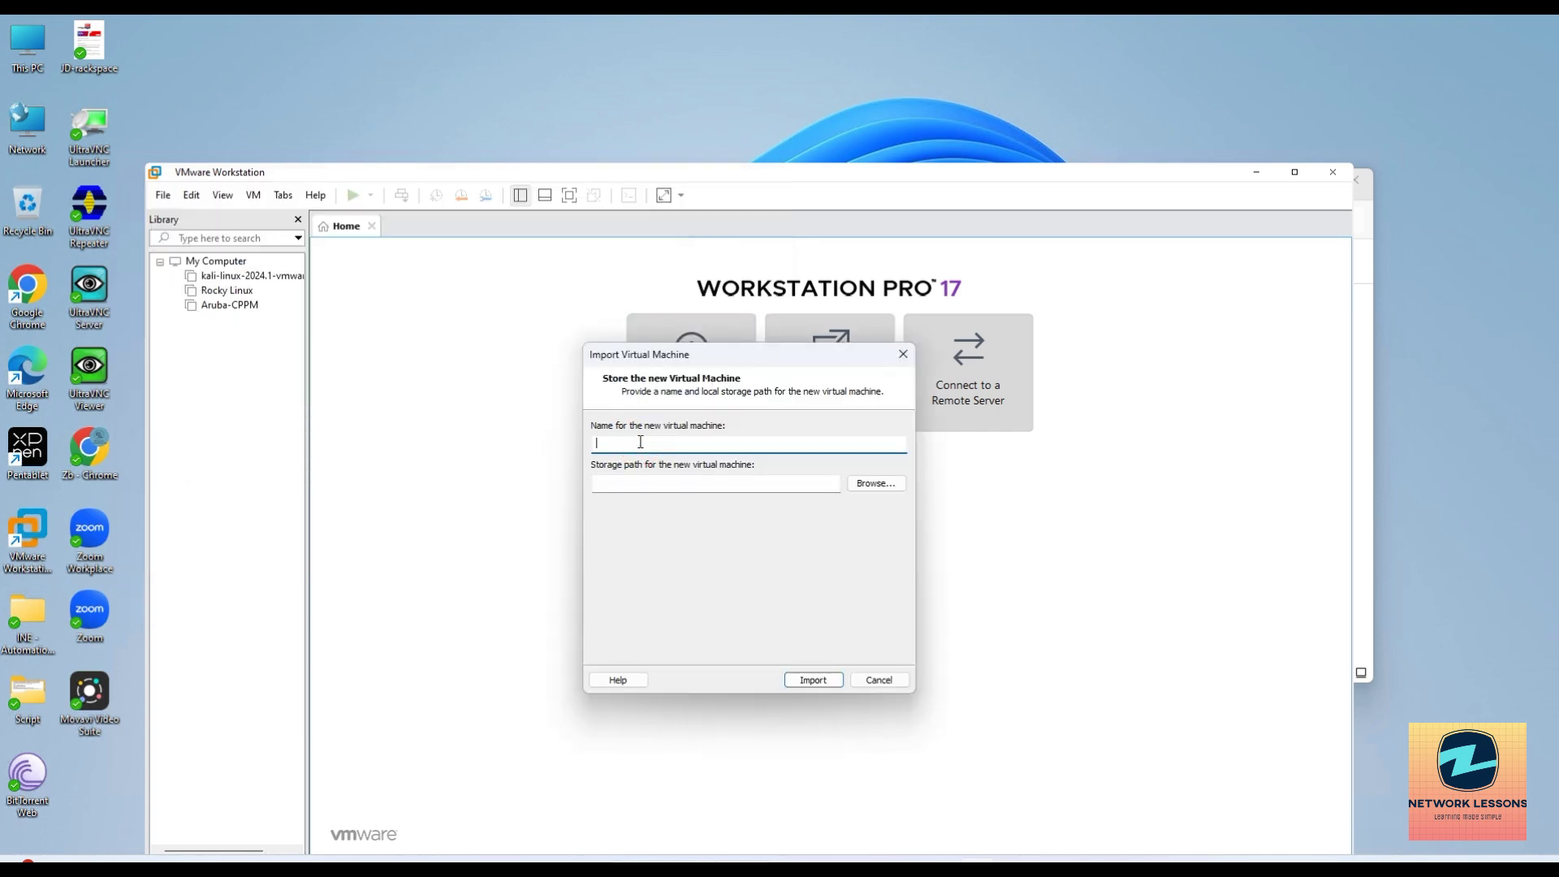
Name the VM Airwave-Local and browse to the Airwave folder on New Volume (D:) for storage.
{"action": "type", "text": "Airwa"}
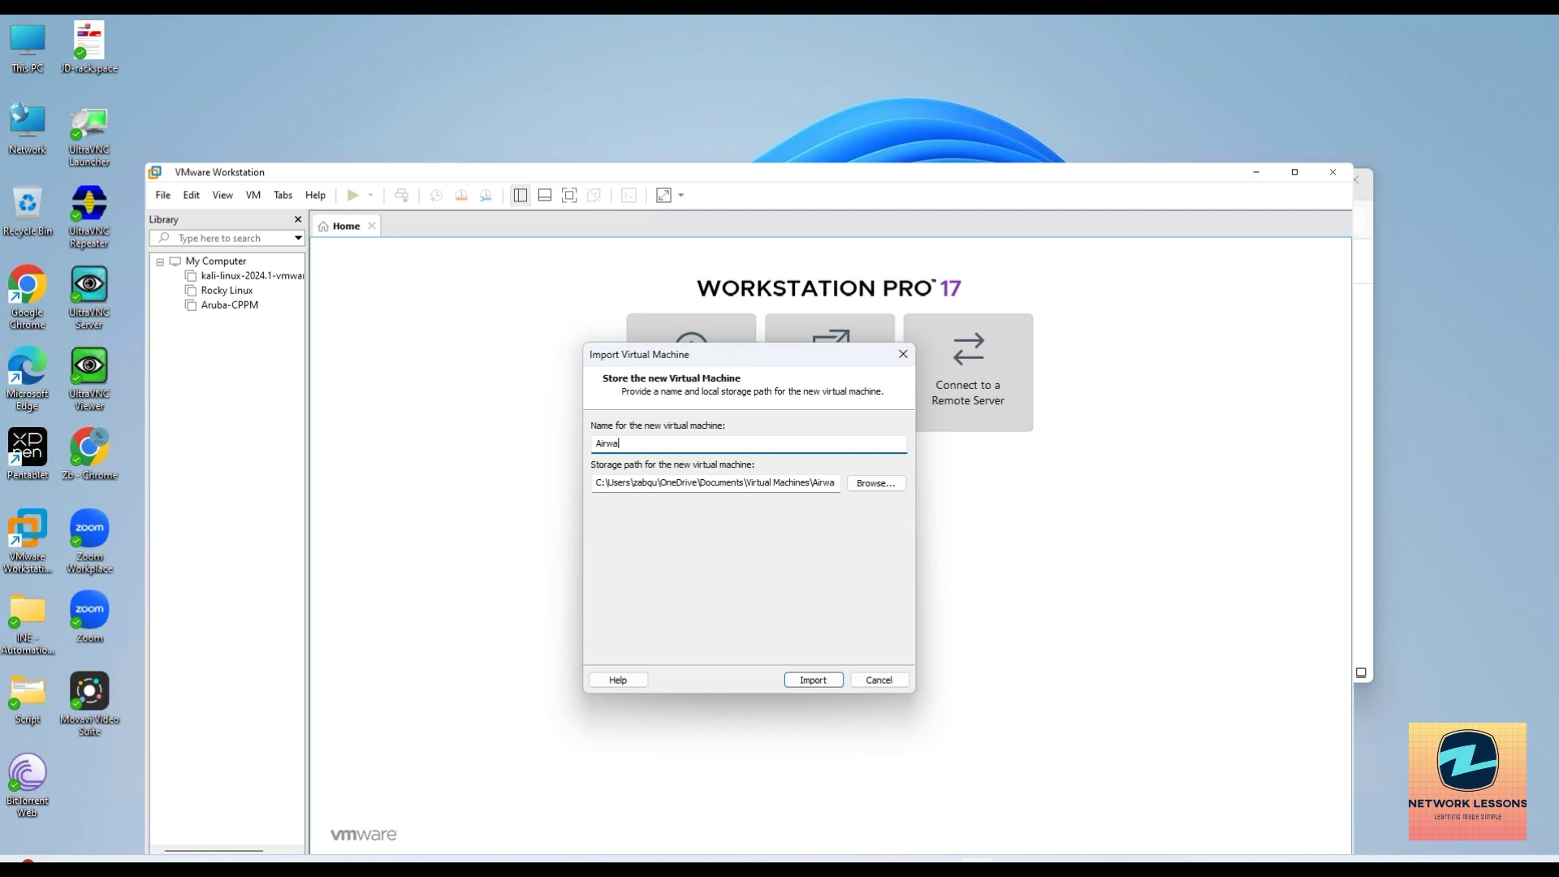
{"action": "type", "text": "ve-Local"}
{"action": "left_click", "coordinate": [871, 485]}
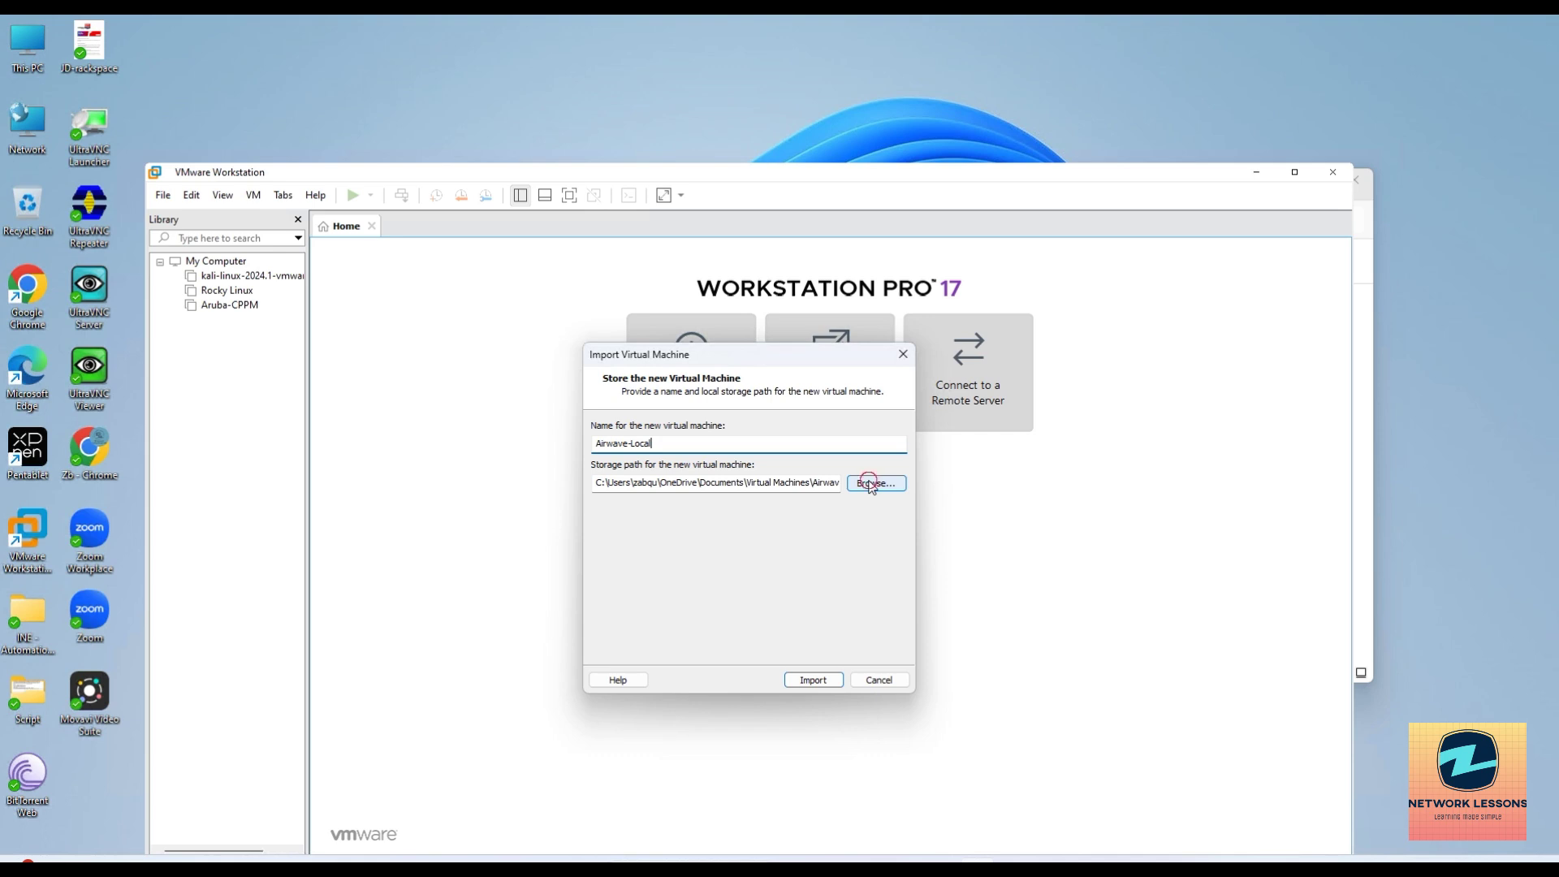
{"action": "left_click", "coordinate": [683, 431]}
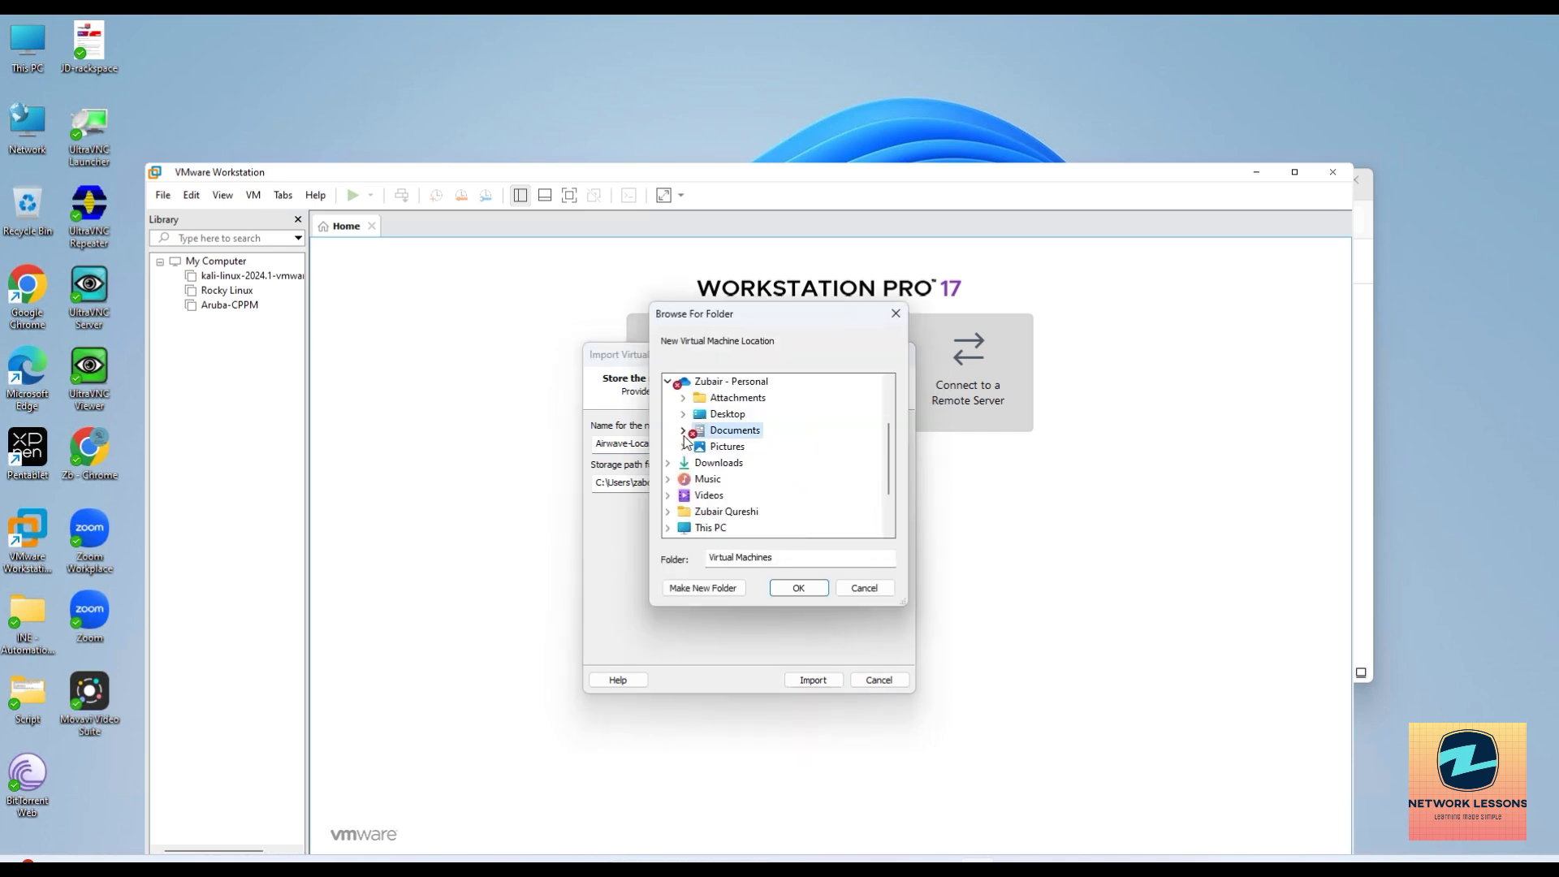
{"action": "scroll", "coordinate": [695, 483], "scroll_direction": "down", "scroll_amount": 2}
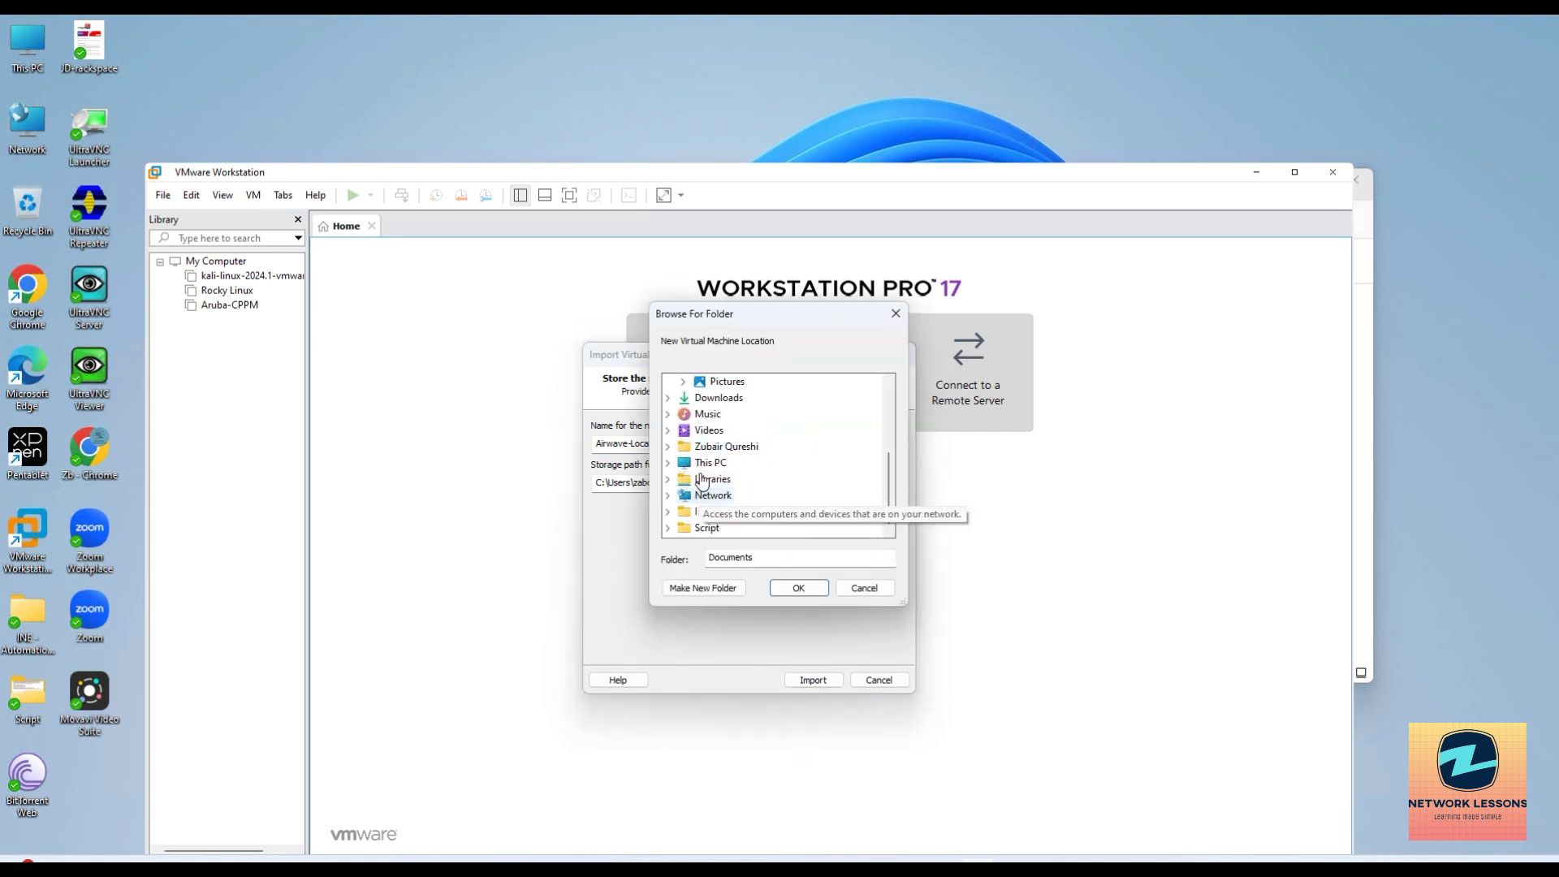
{"action": "left_click", "coordinate": [709, 465]}
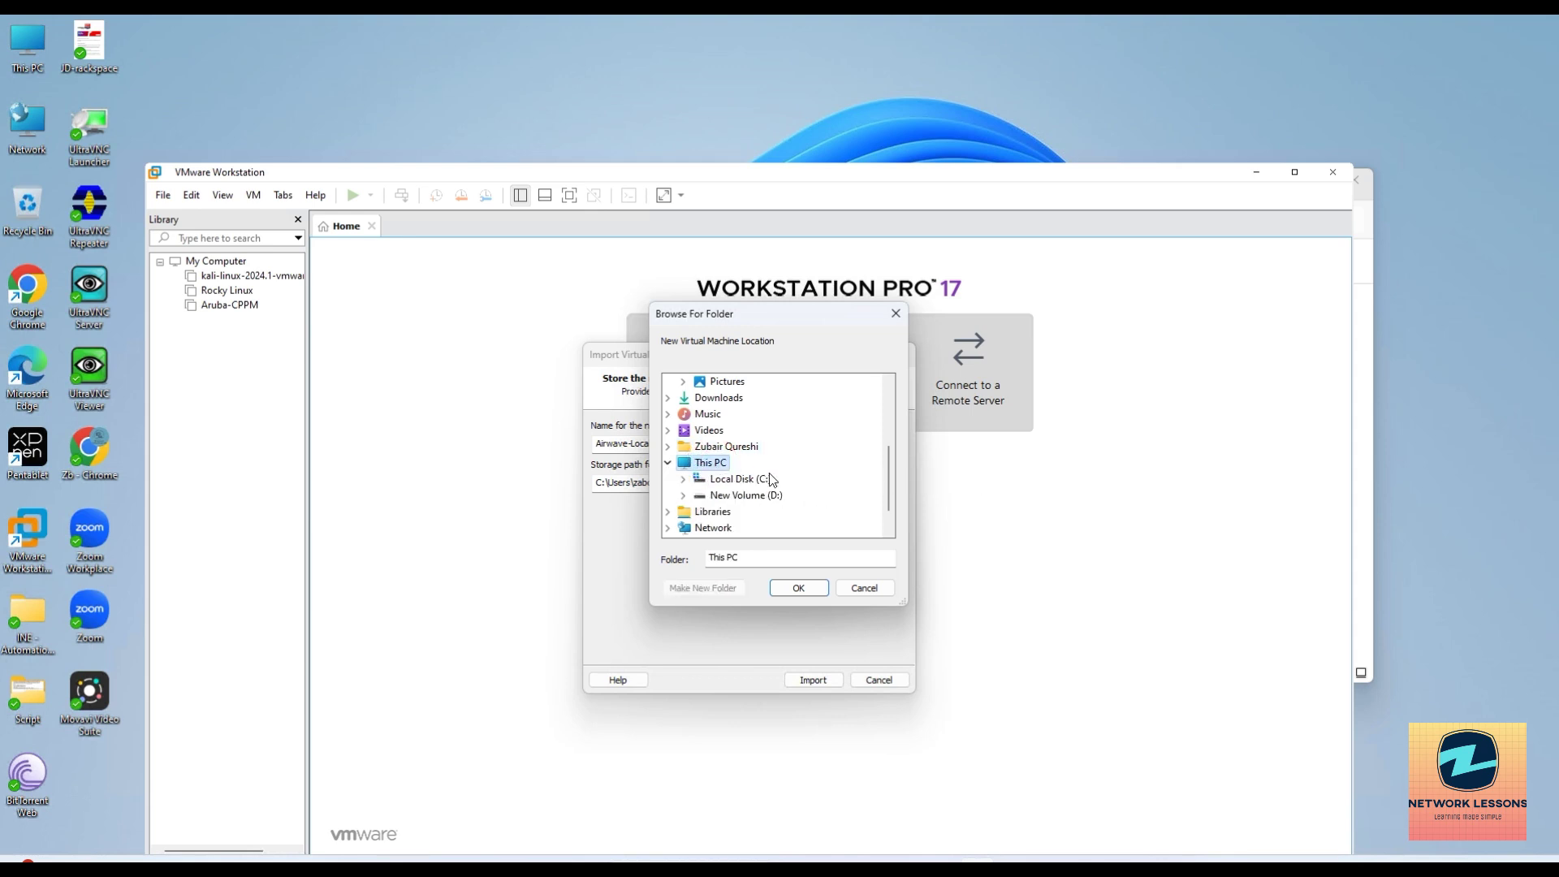
{"action": "double_click", "coordinate": [735, 497]}
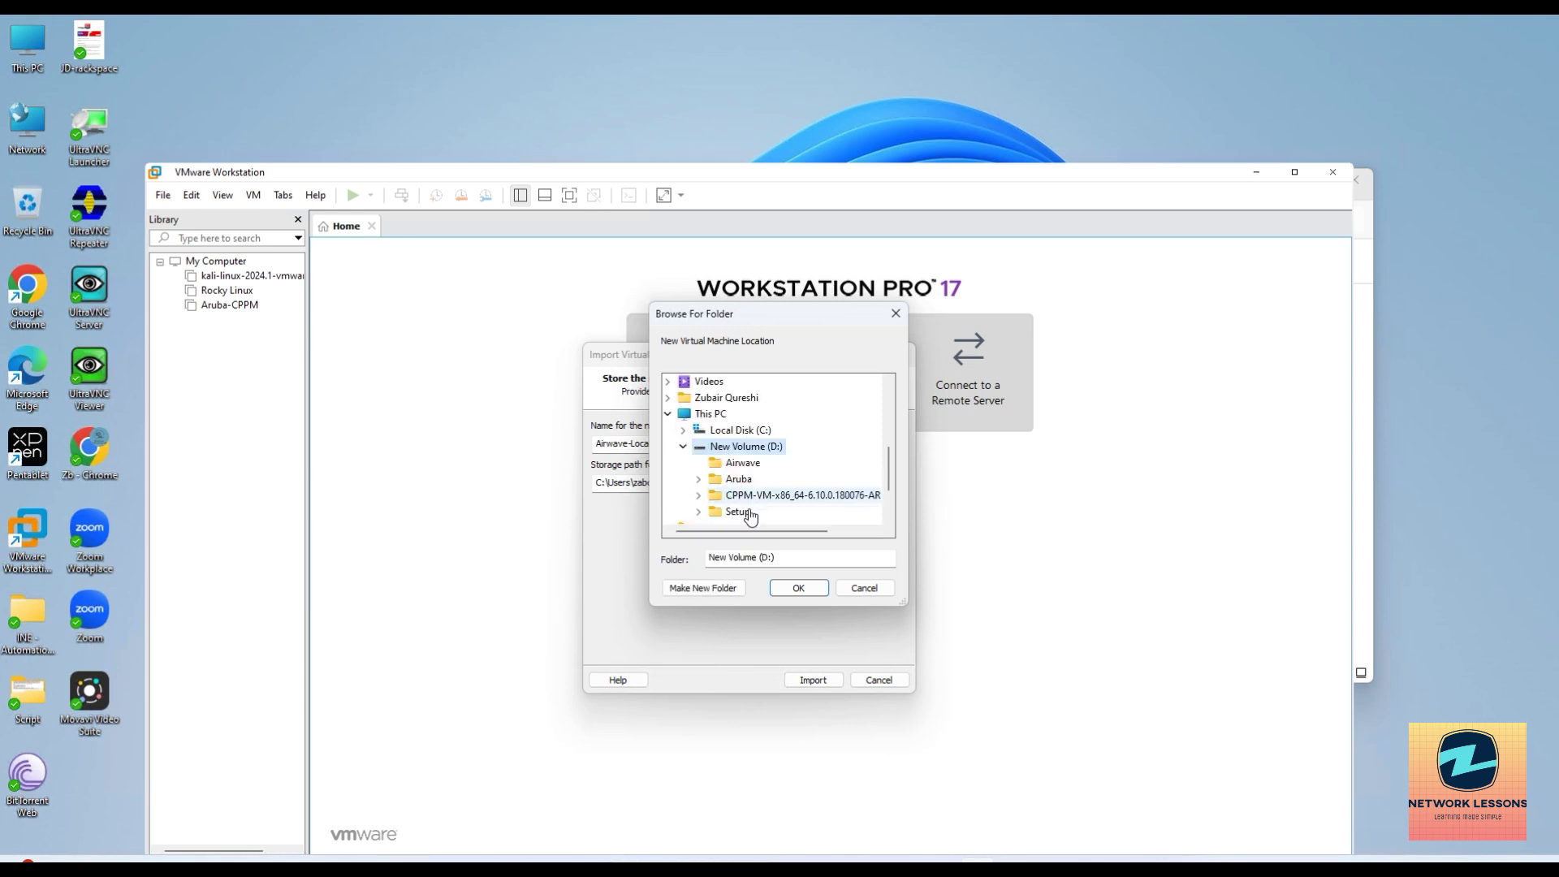
{"action": "left_click", "coordinate": [741, 464]}
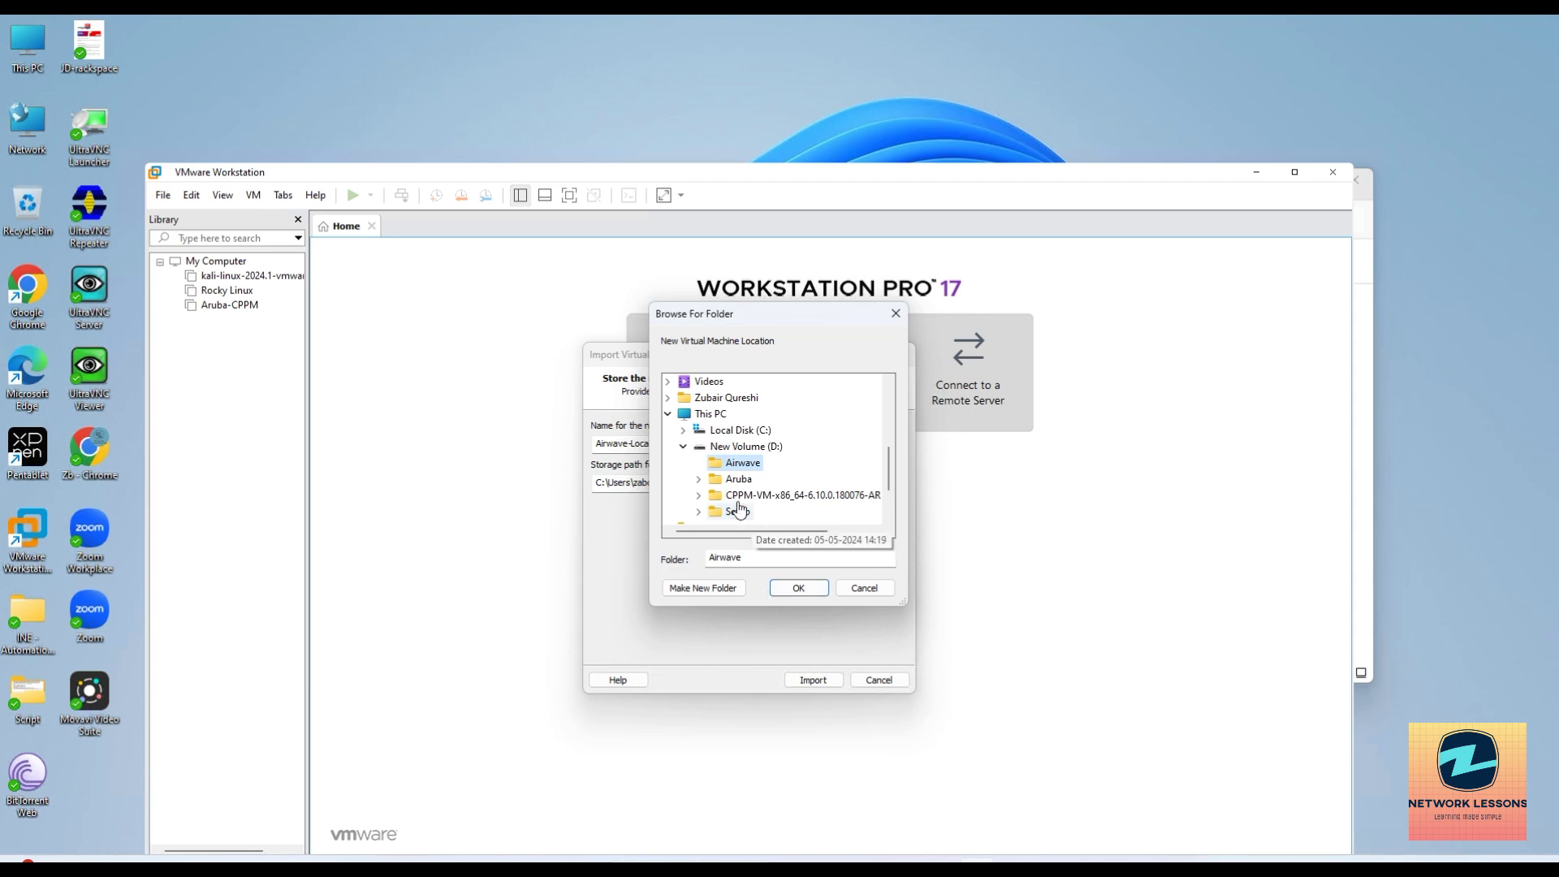
Create a new subfolder inside Airwave as the storage location, confirm it, and start the import.
{"action": "right_click", "coordinate": [809, 462]}
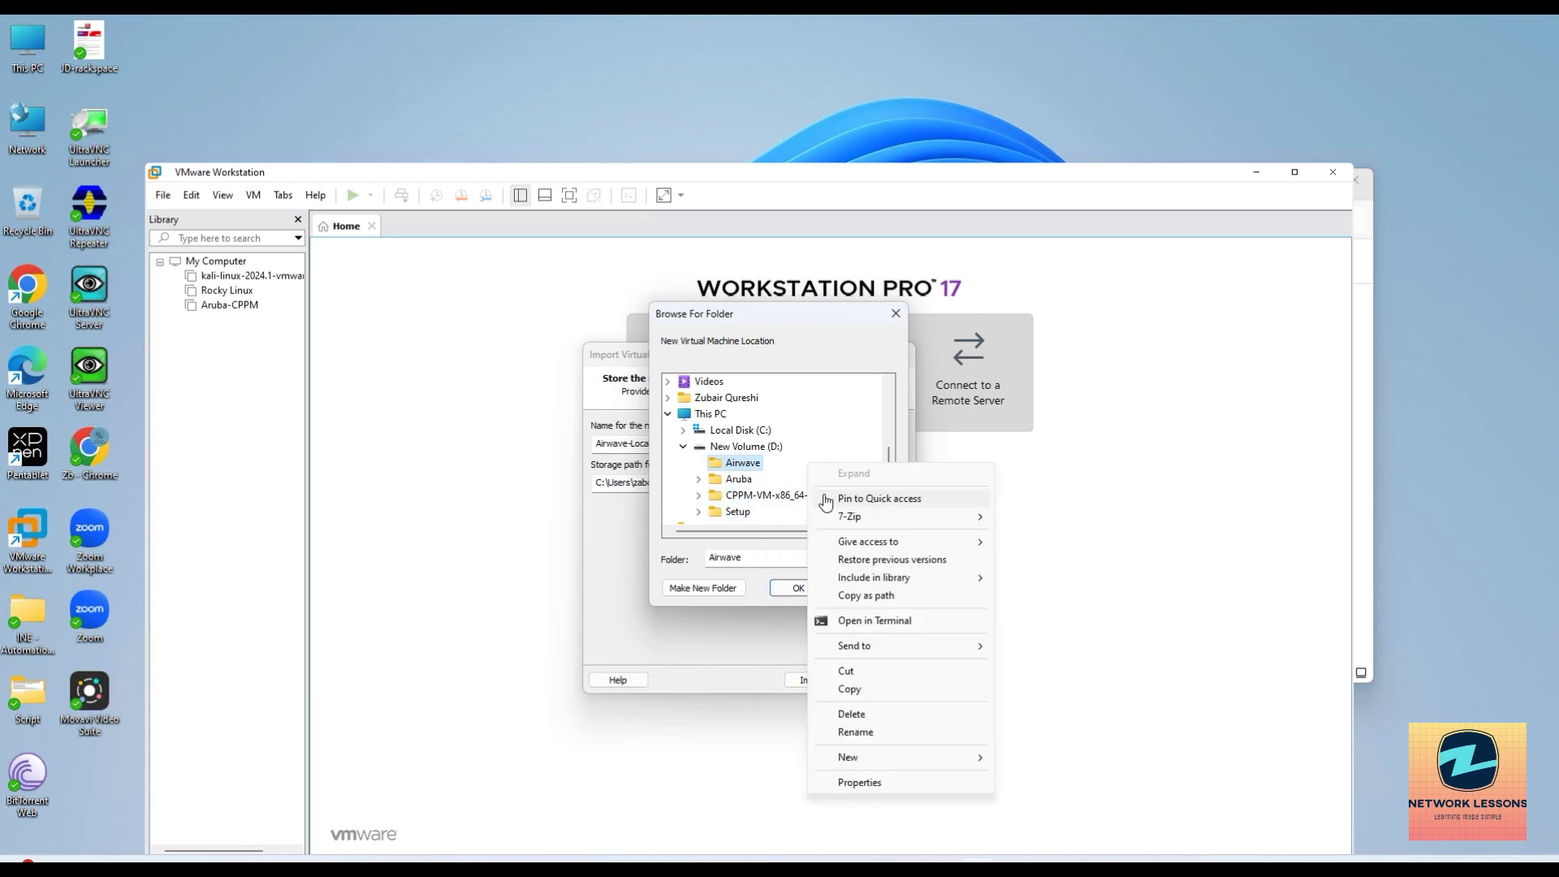
{"action": "mouse_move", "coordinate": [909, 759]}
{"action": "left_click", "coordinate": [1019, 755]}
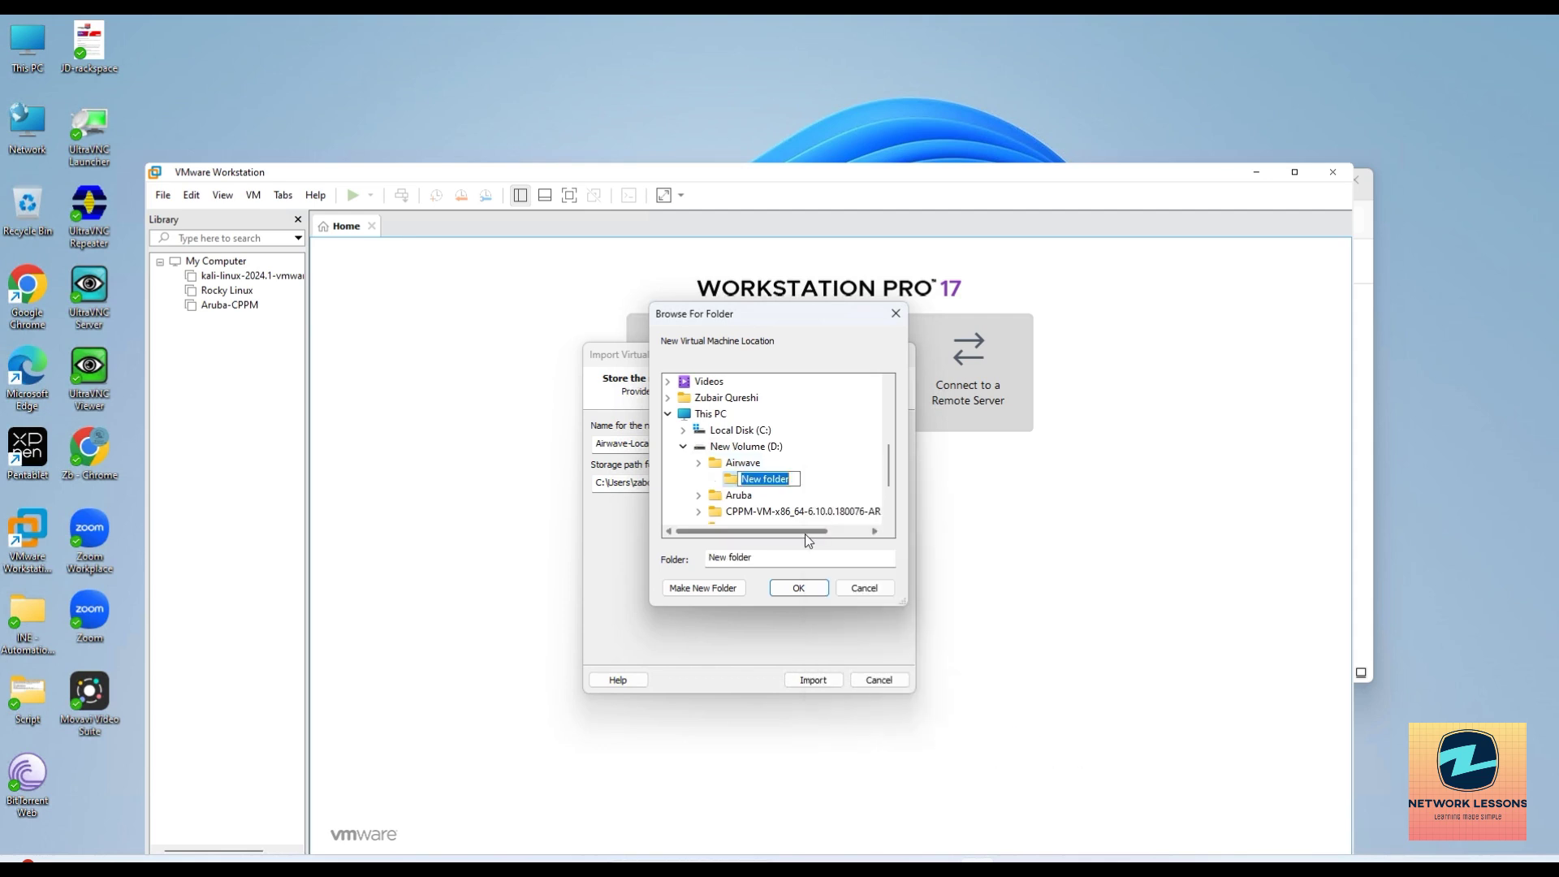
{"action": "type", "text": "Airve-VM"}
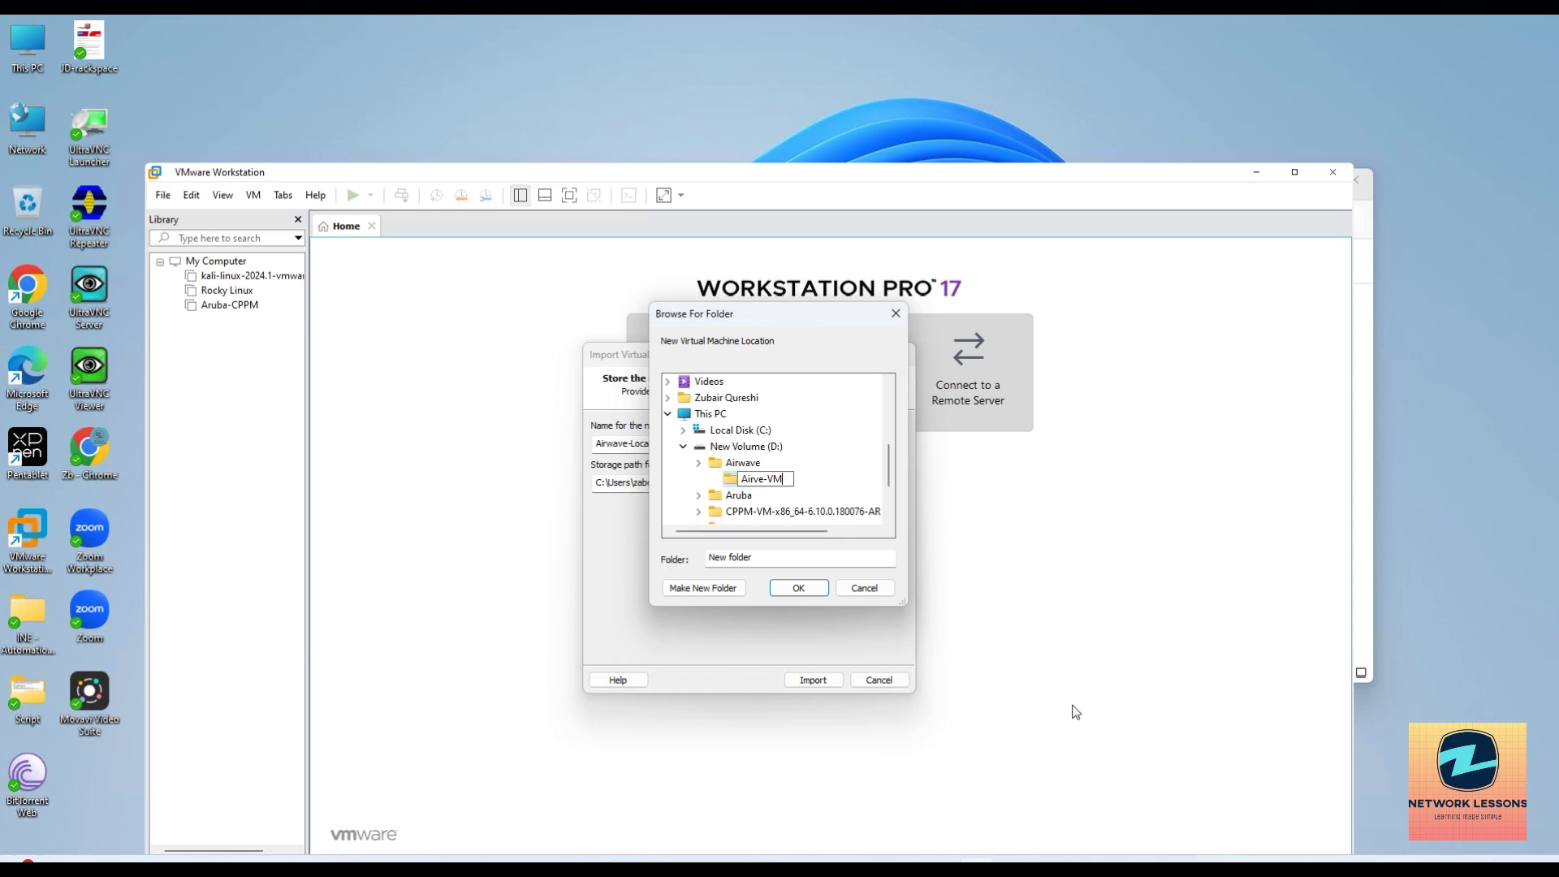
{"action": "left_click", "coordinate": [754, 478]}
{"action": "type", "text": "wa"}
{"action": "left_click", "coordinate": [796, 587]}
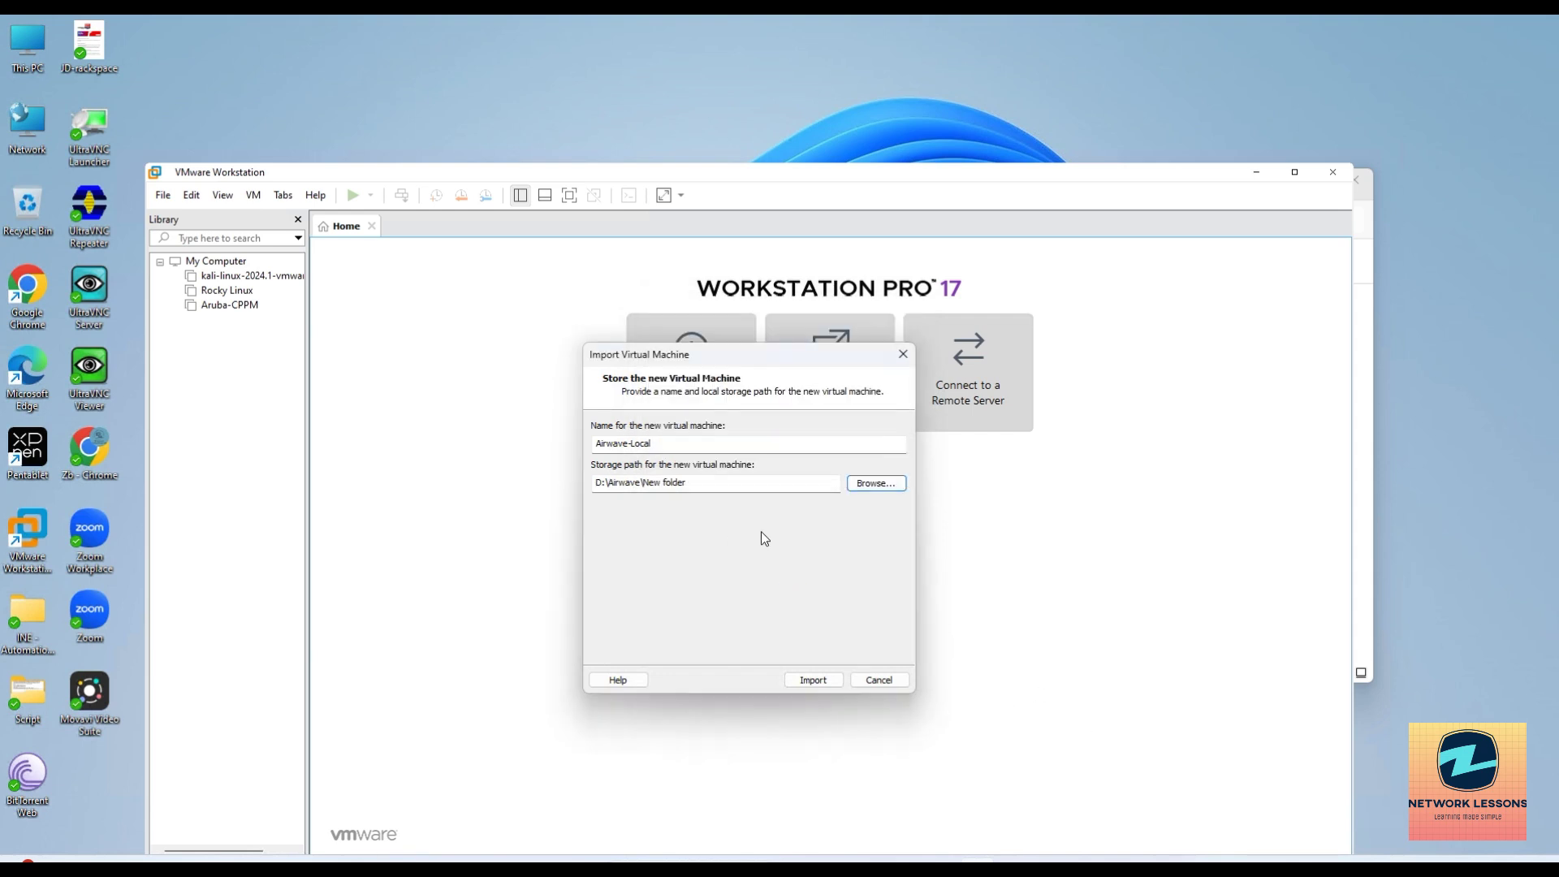
{"action": "left_click", "coordinate": [816, 680]}
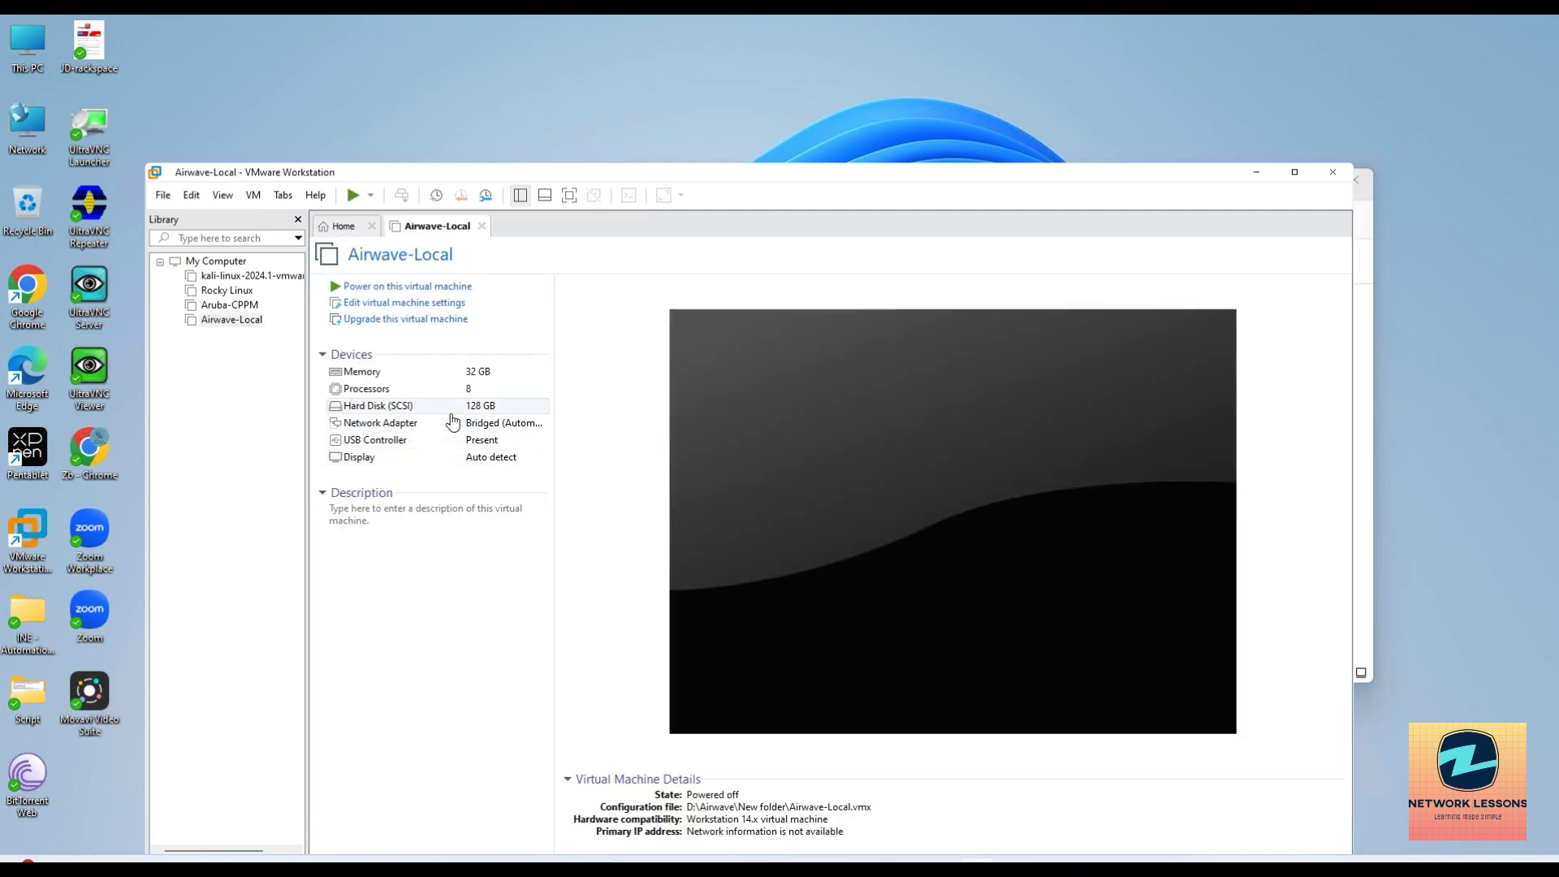
Verify Airwave-Local's network adapter is Bridged (Automatic) and close its settings.
{"action": "double_click", "coordinate": [385, 426]}
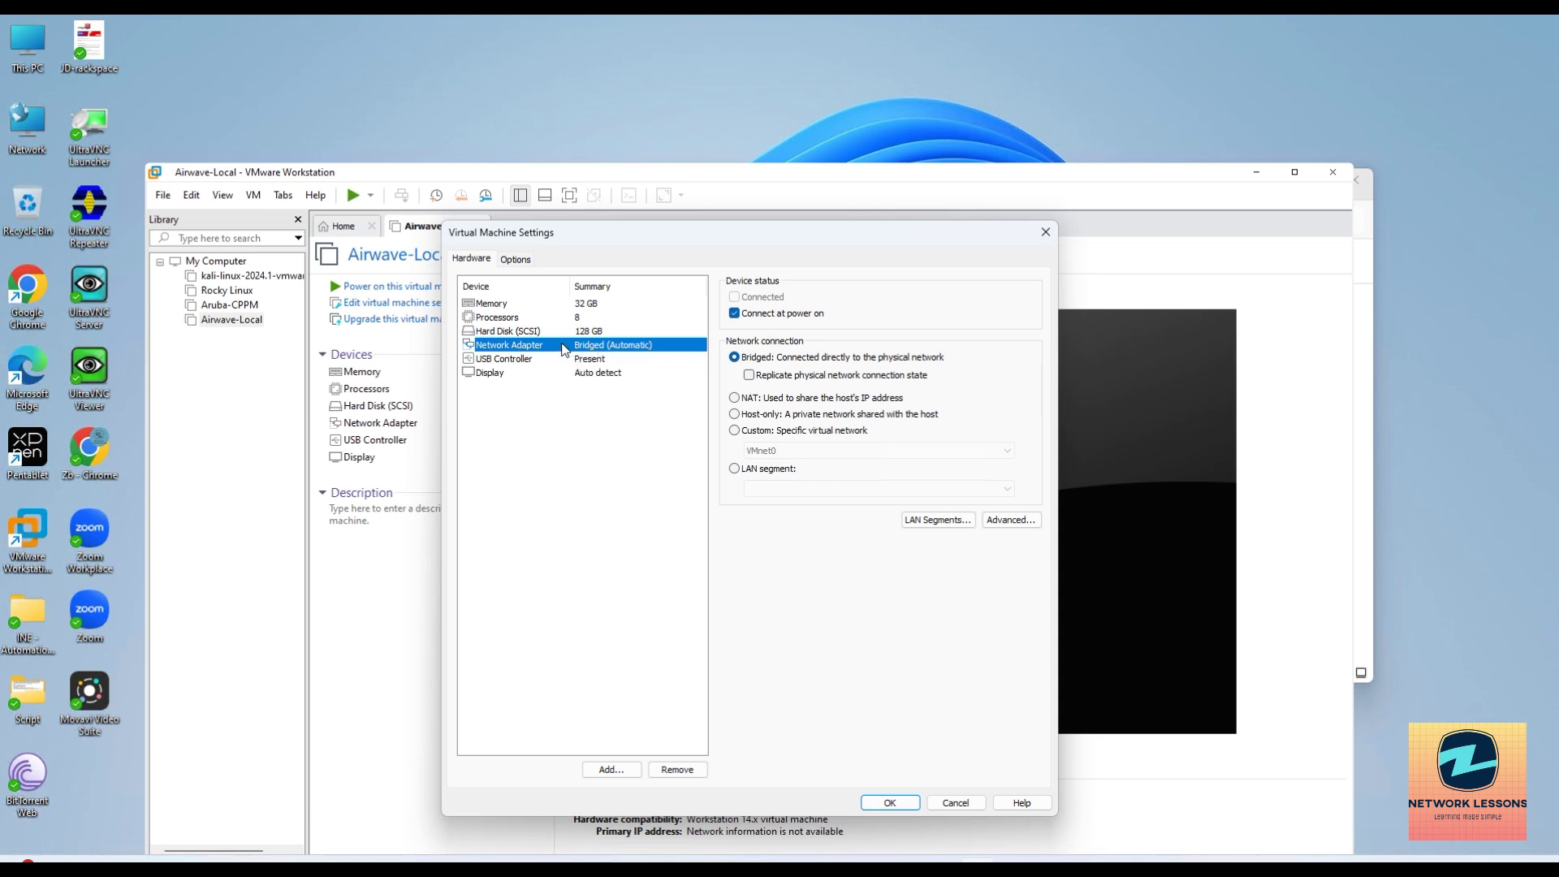
{"action": "left_click", "coordinate": [890, 803]}
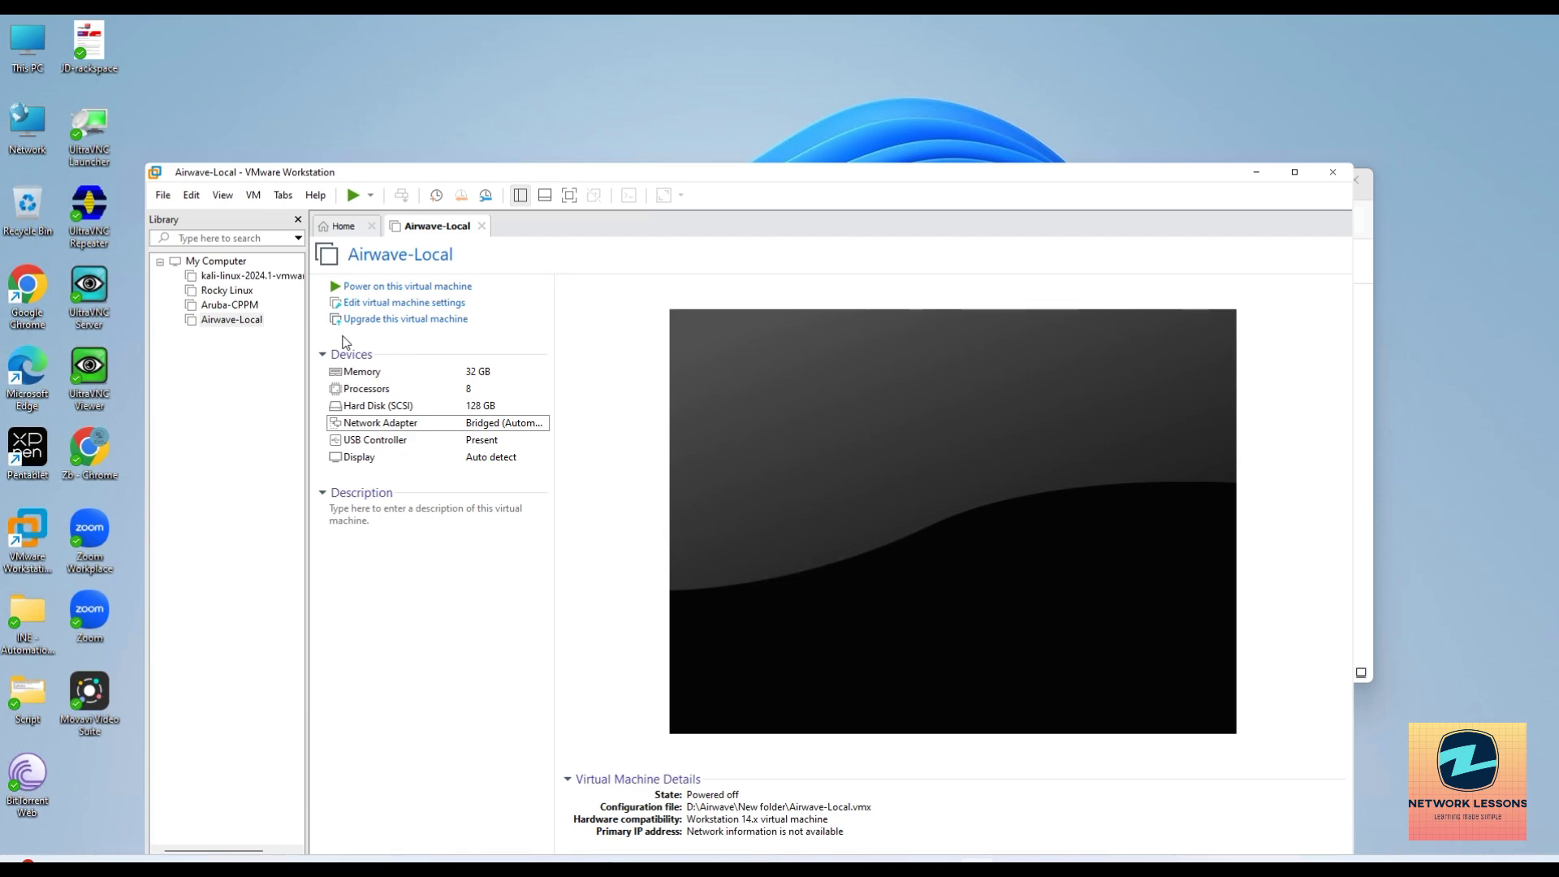
Confirm the Virtual Network Editor bridges to the Intel Wi-Fi adapter, cancel, and power on Airwave-Local.
{"action": "left_click", "coordinate": [192, 195]}
{"action": "mouse_move", "coordinate": [223, 195]}
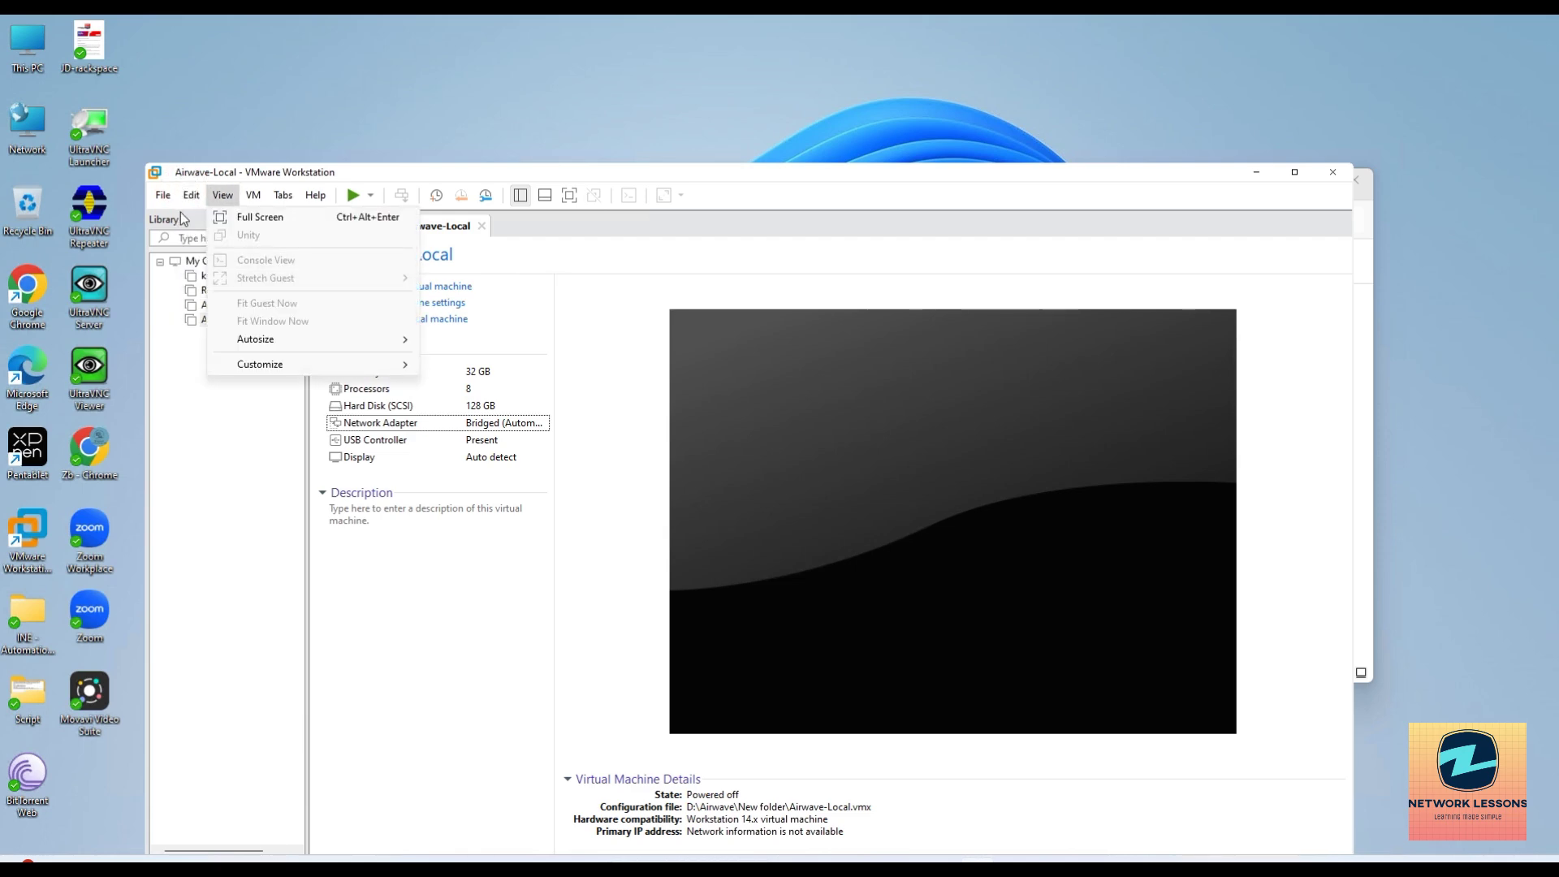
{"action": "left_click", "coordinate": [231, 276]}
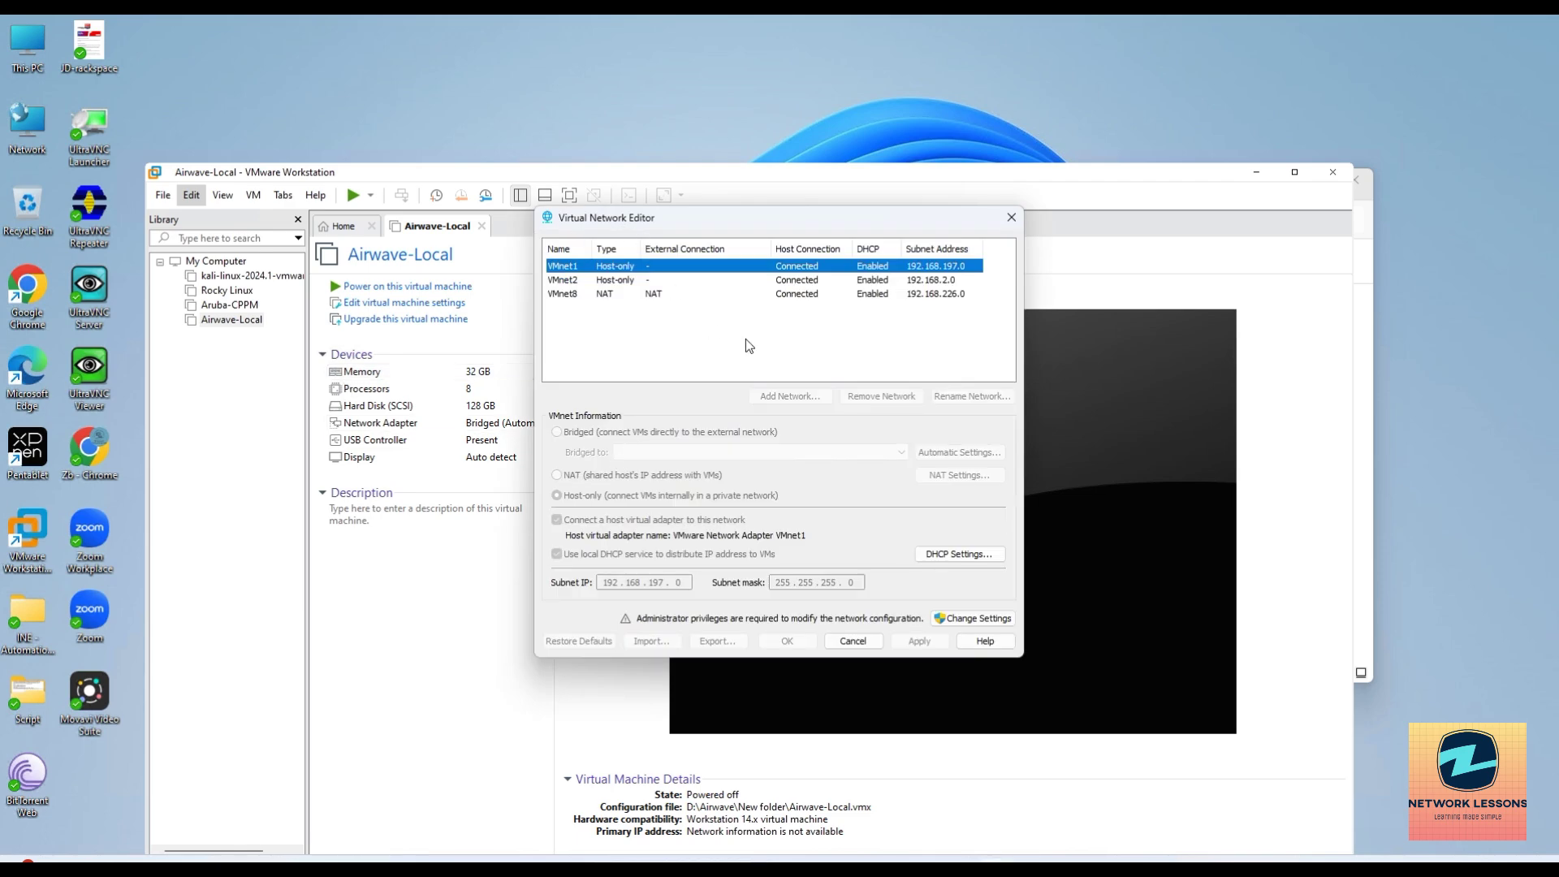
{"action": "left_click", "coordinate": [978, 619]}
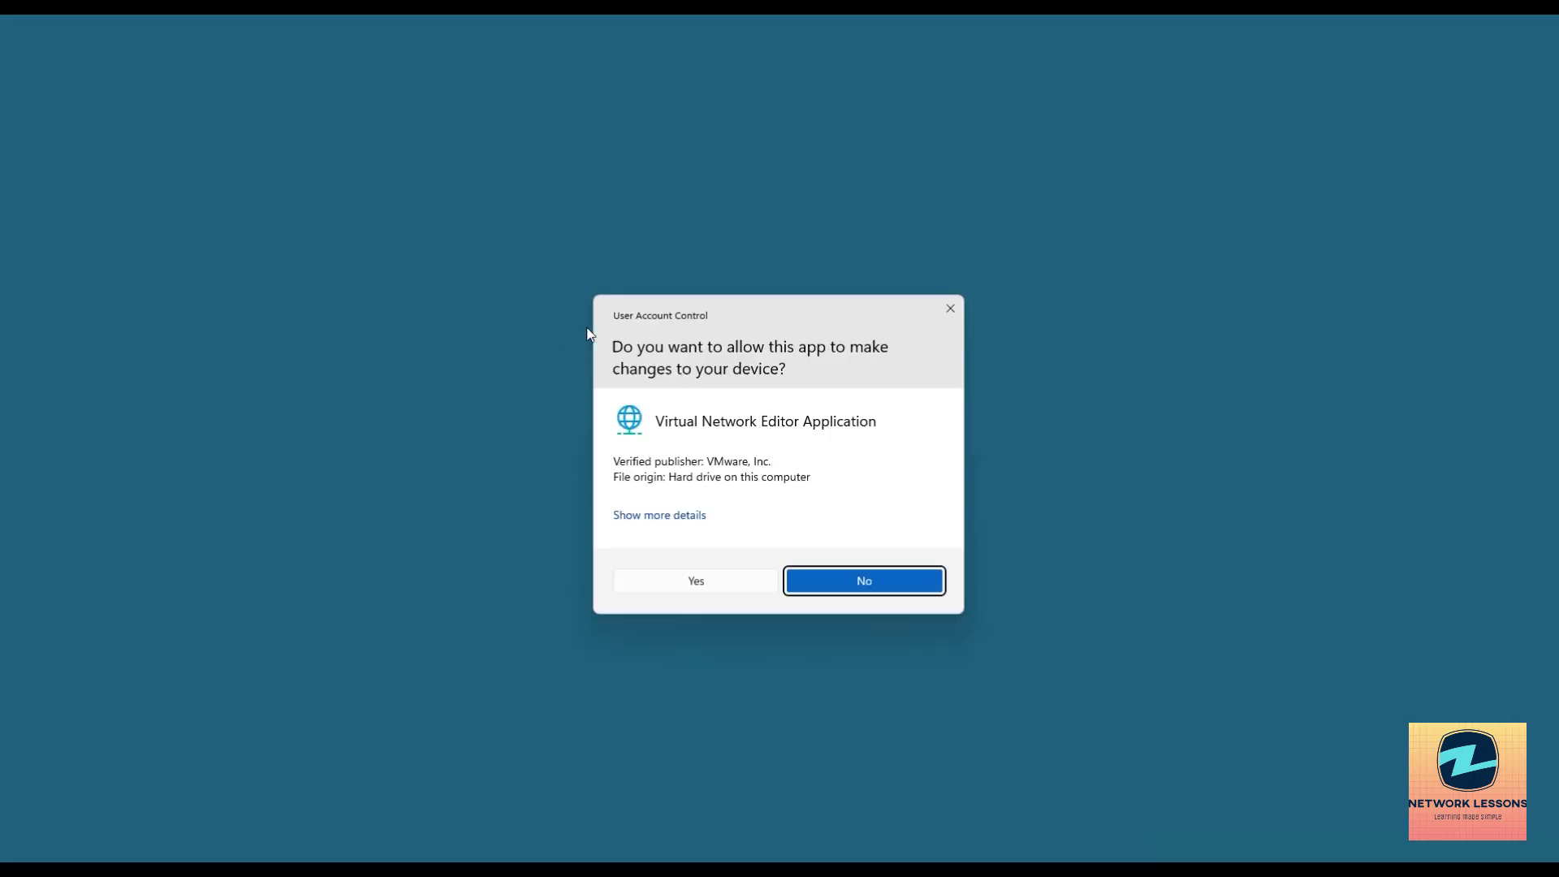
{"action": "left_click", "coordinate": [737, 579]}
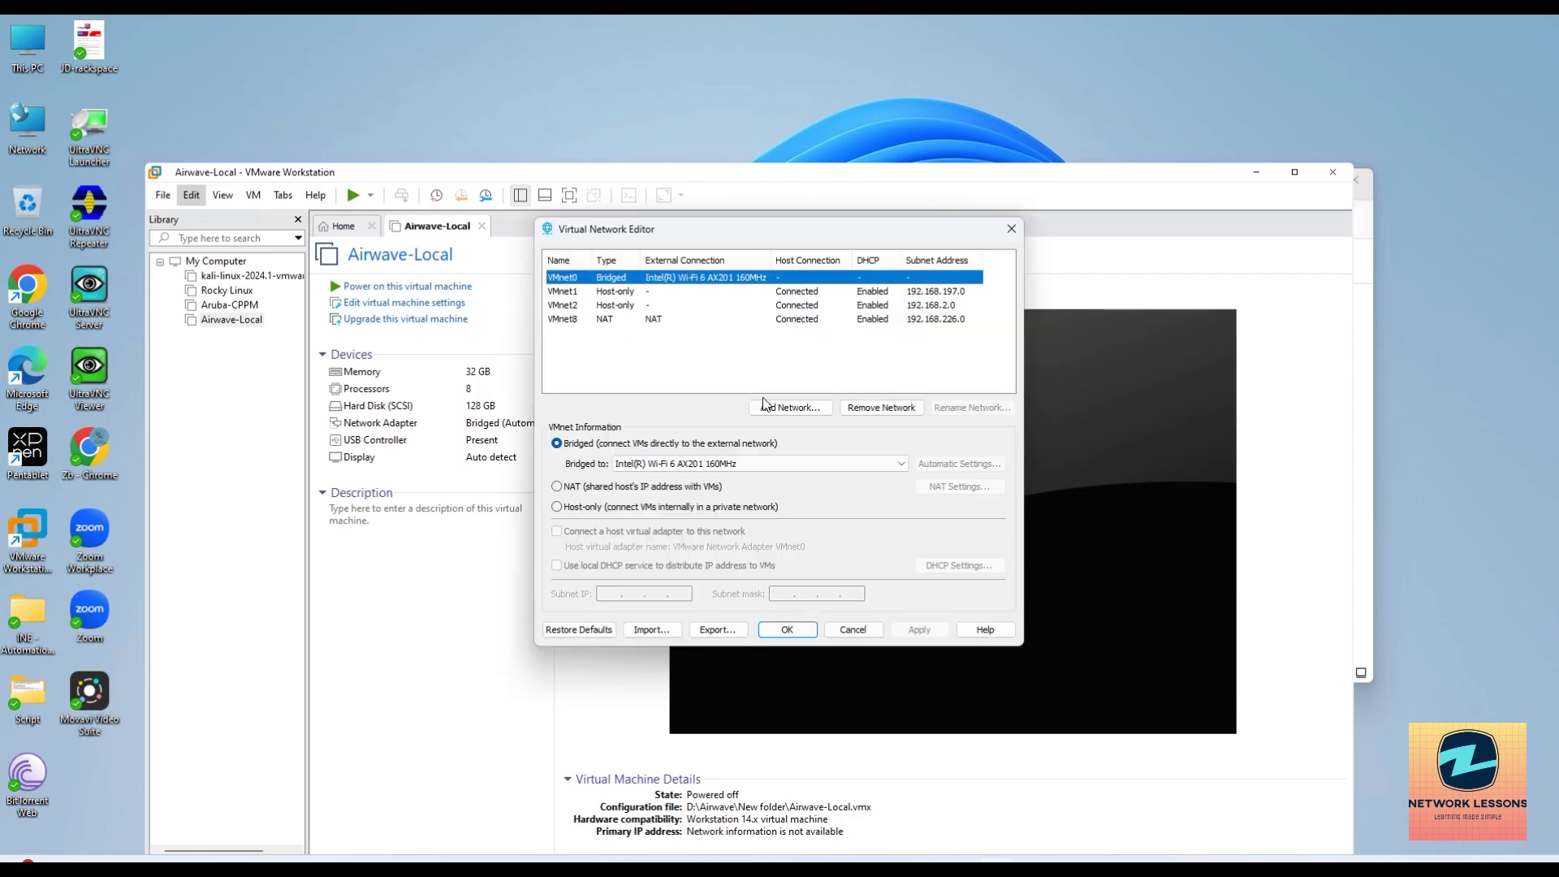
{"action": "left_click", "coordinate": [714, 463]}
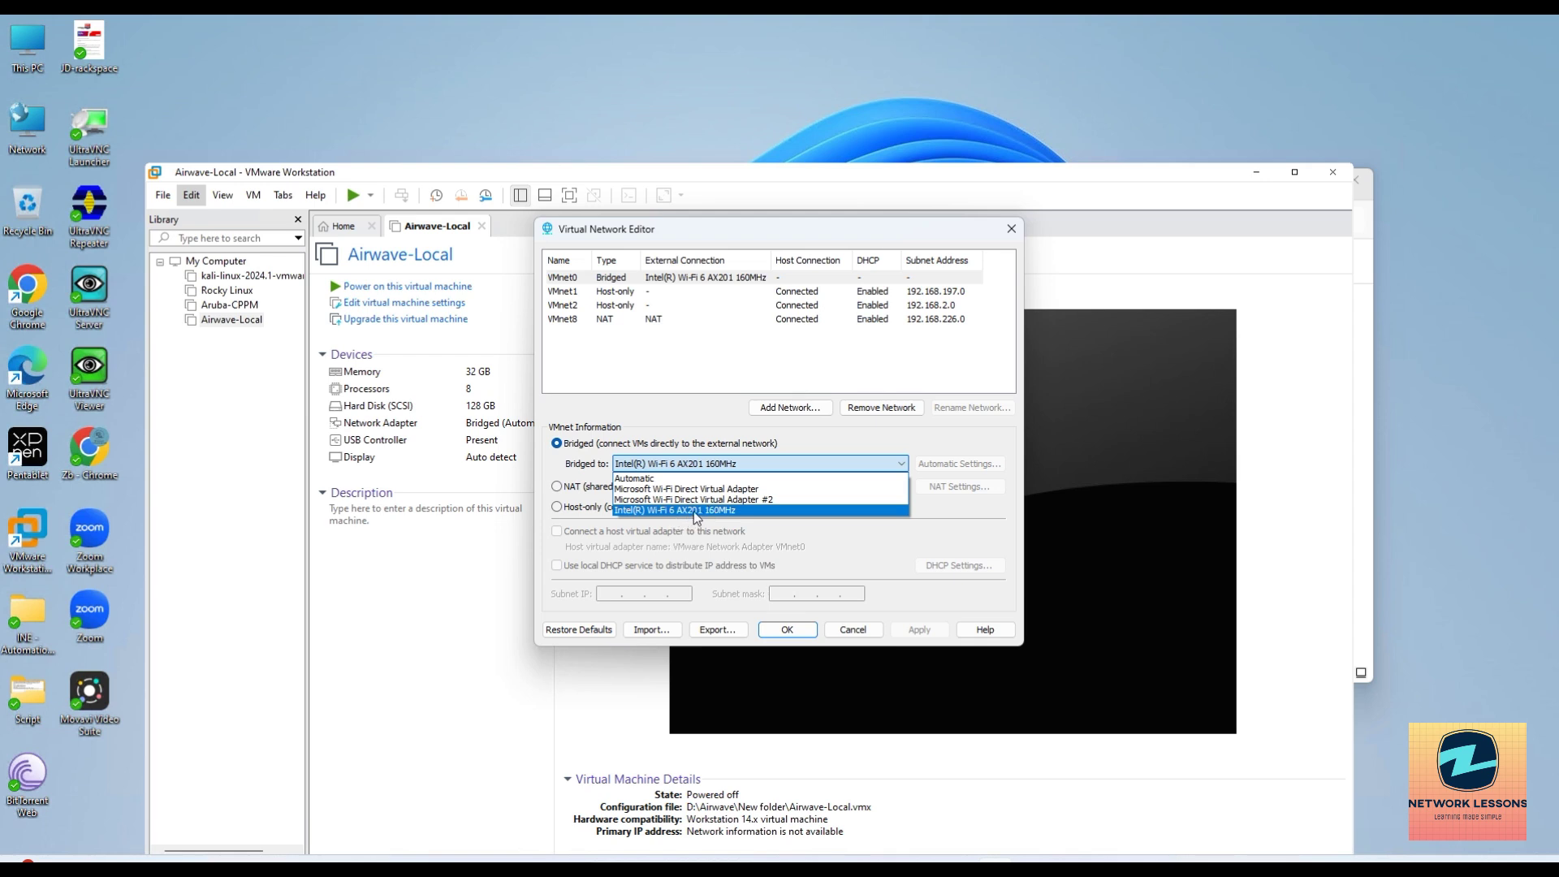
{"action": "left_click", "coordinate": [697, 512]}
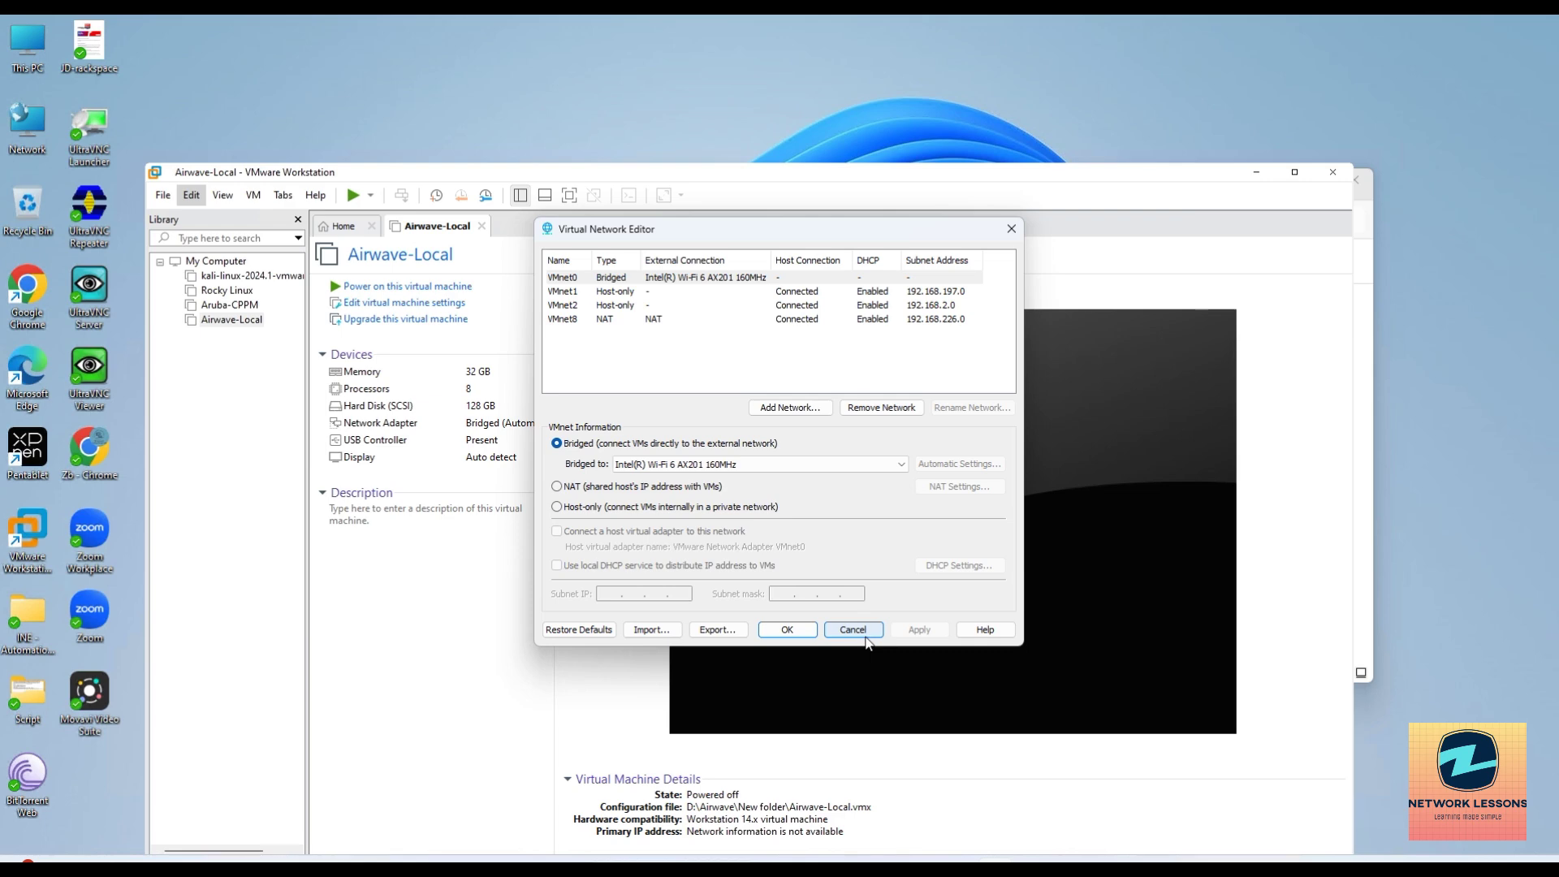
{"action": "left_click", "coordinate": [864, 635]}
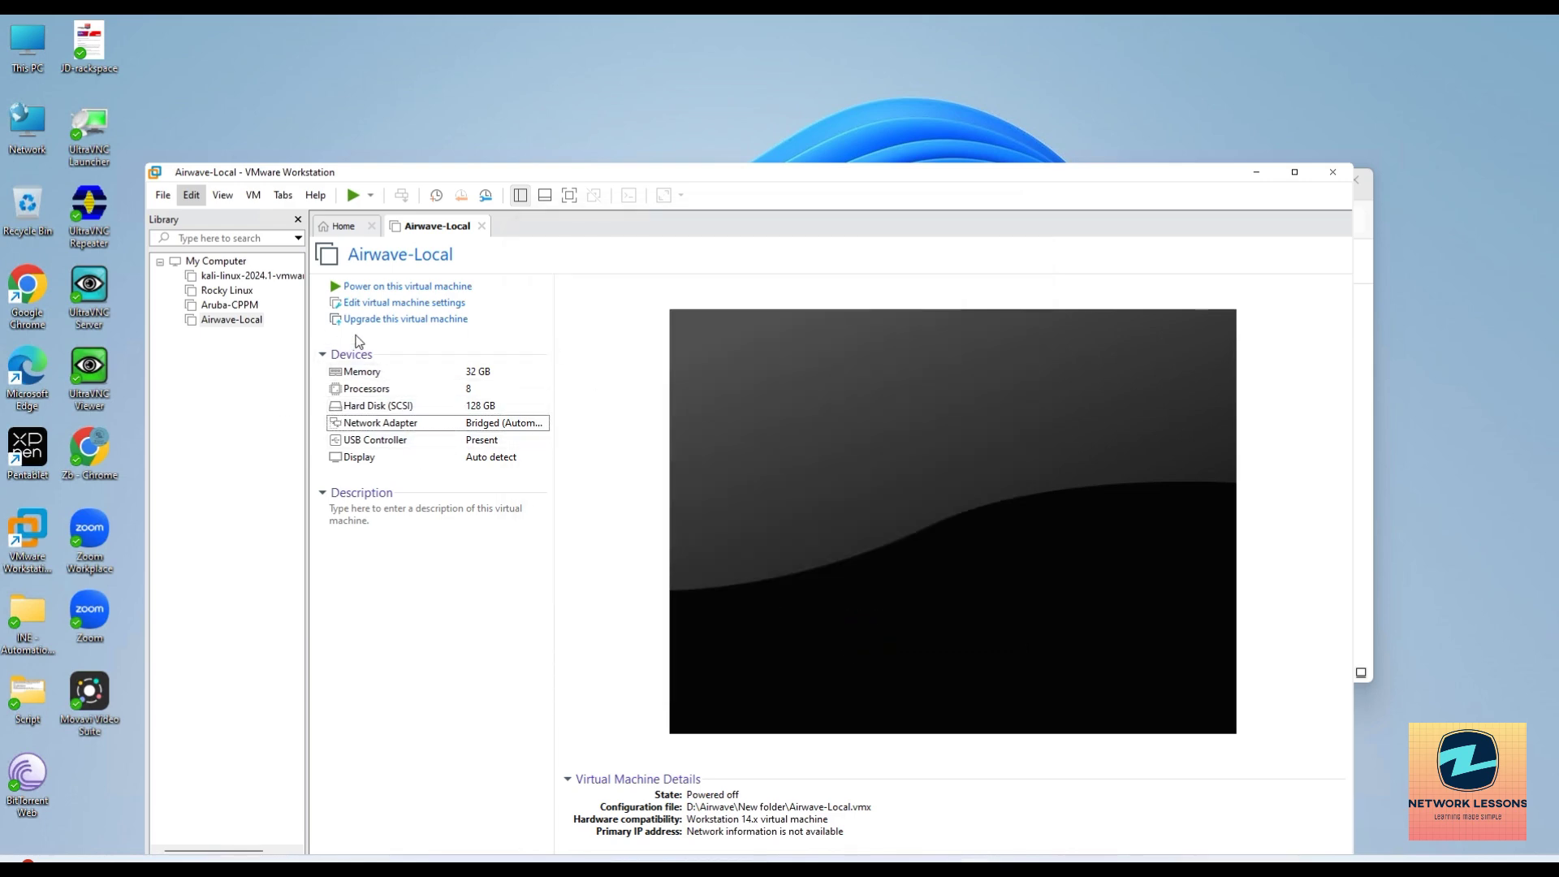
{"action": "left_click", "coordinate": [358, 285]}
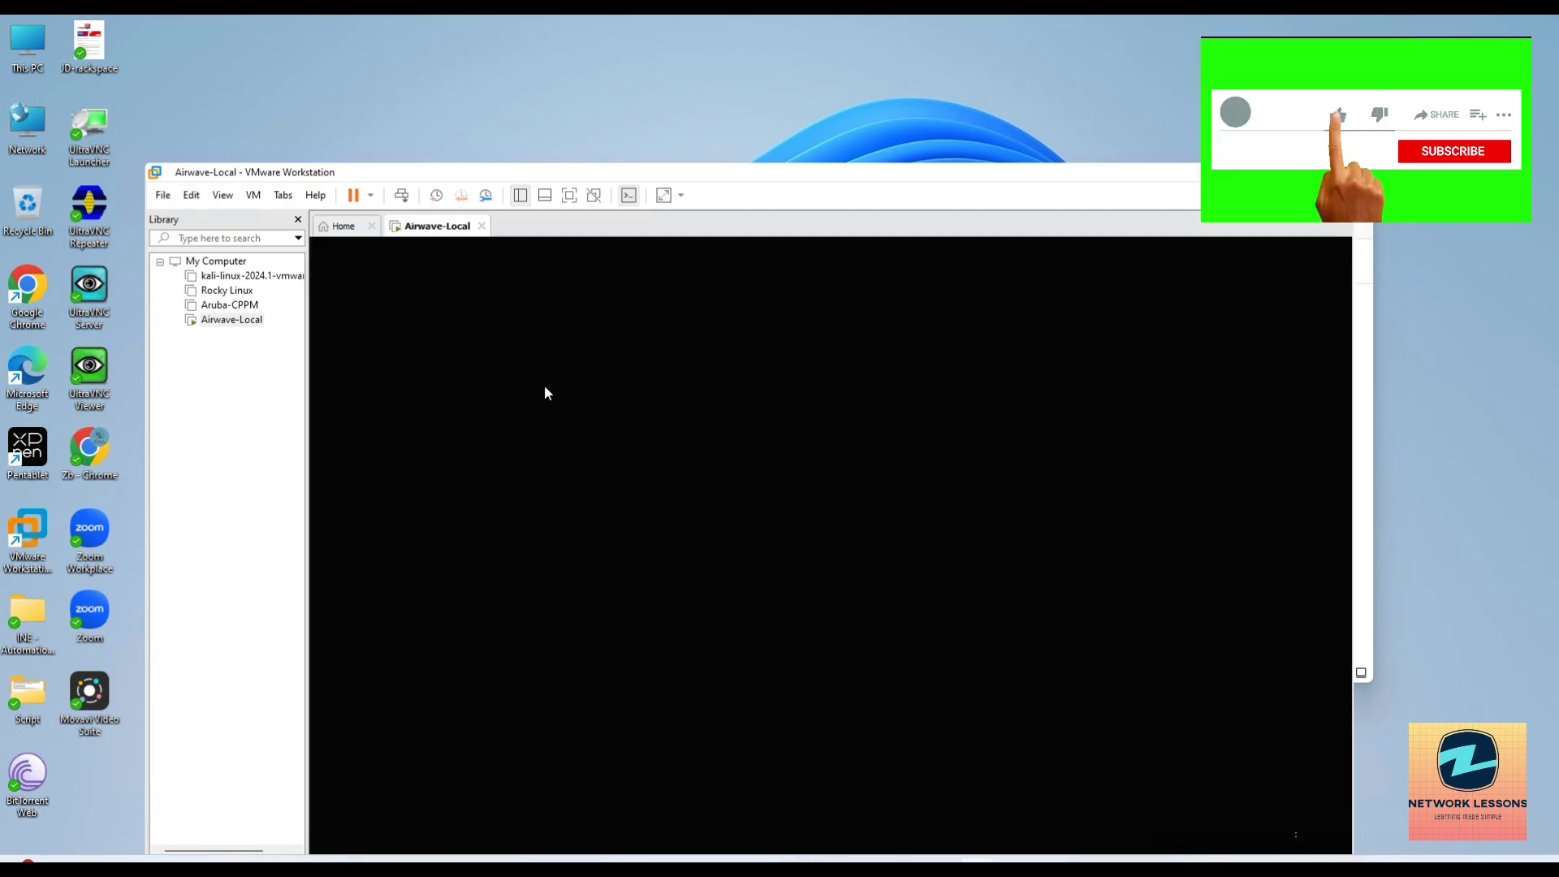
Try logging into the AMP 8.3.0.1 console as admin, then release input to the host.
{"action": "left_click_drag", "start_coordinate": [487, 163], "coordinate": [507, 74]}
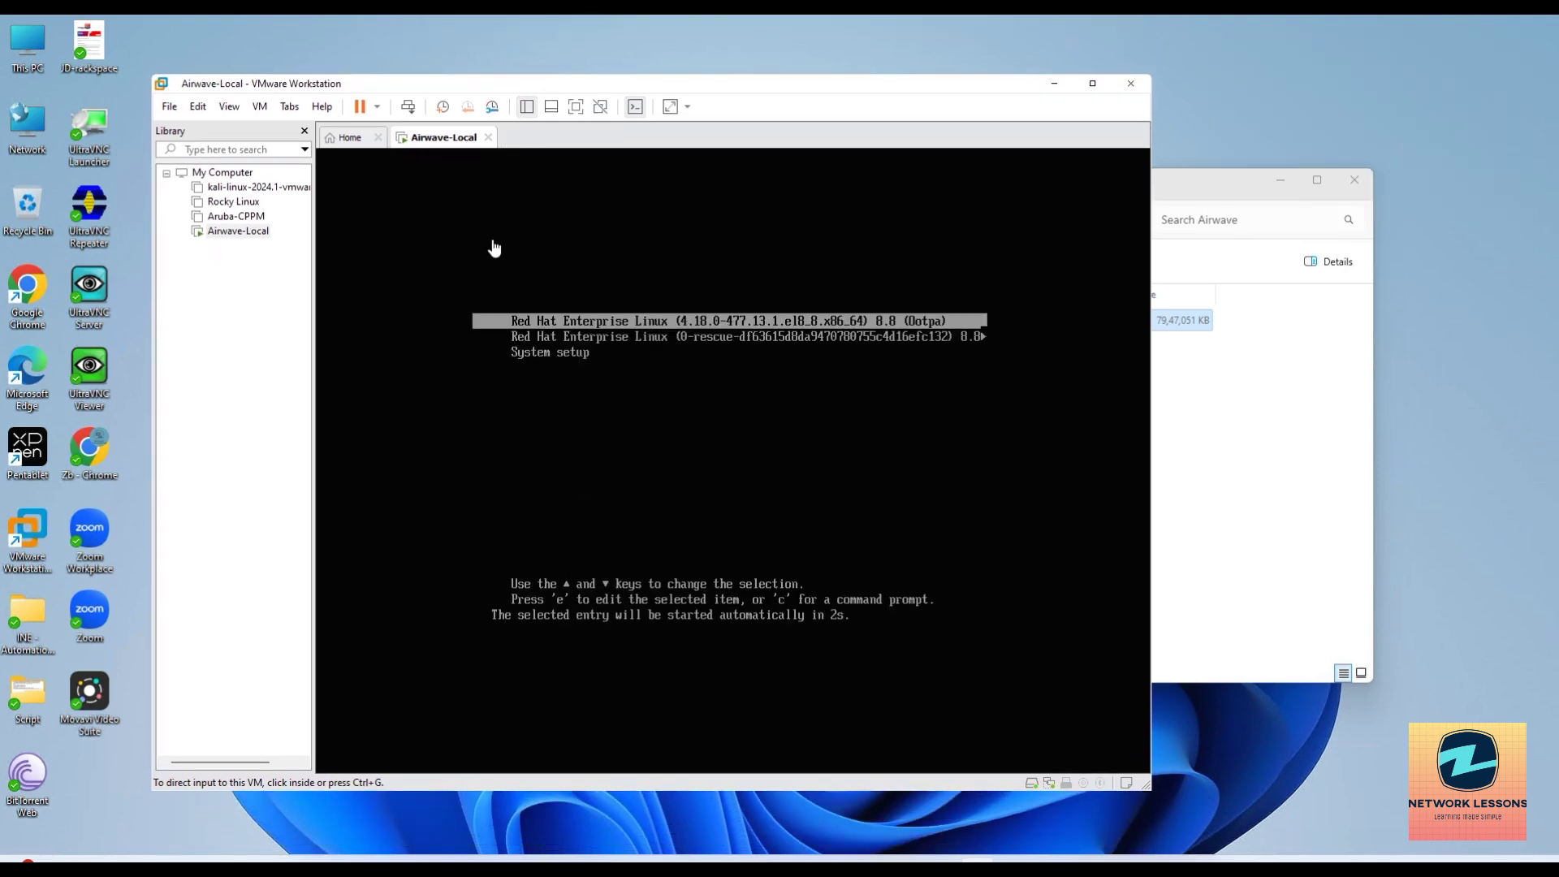
{"action": "left_click", "coordinate": [662, 456]}
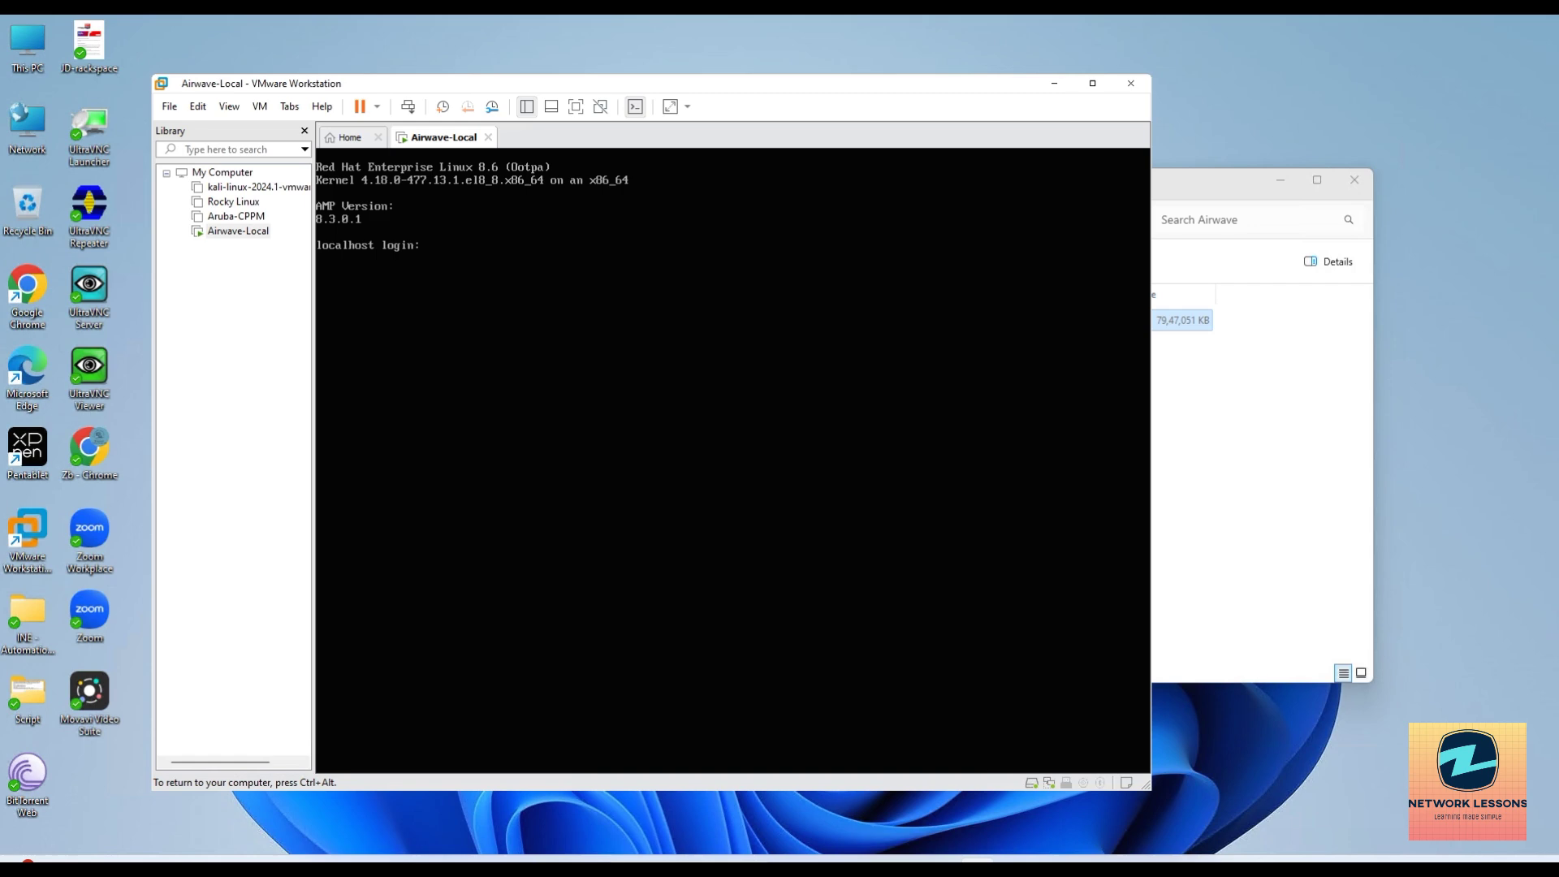
{"action": "type", "text": "admin"}
{"action": "key", "text": "Return"}
{"action": "key", "text": "ctrl+alt"}
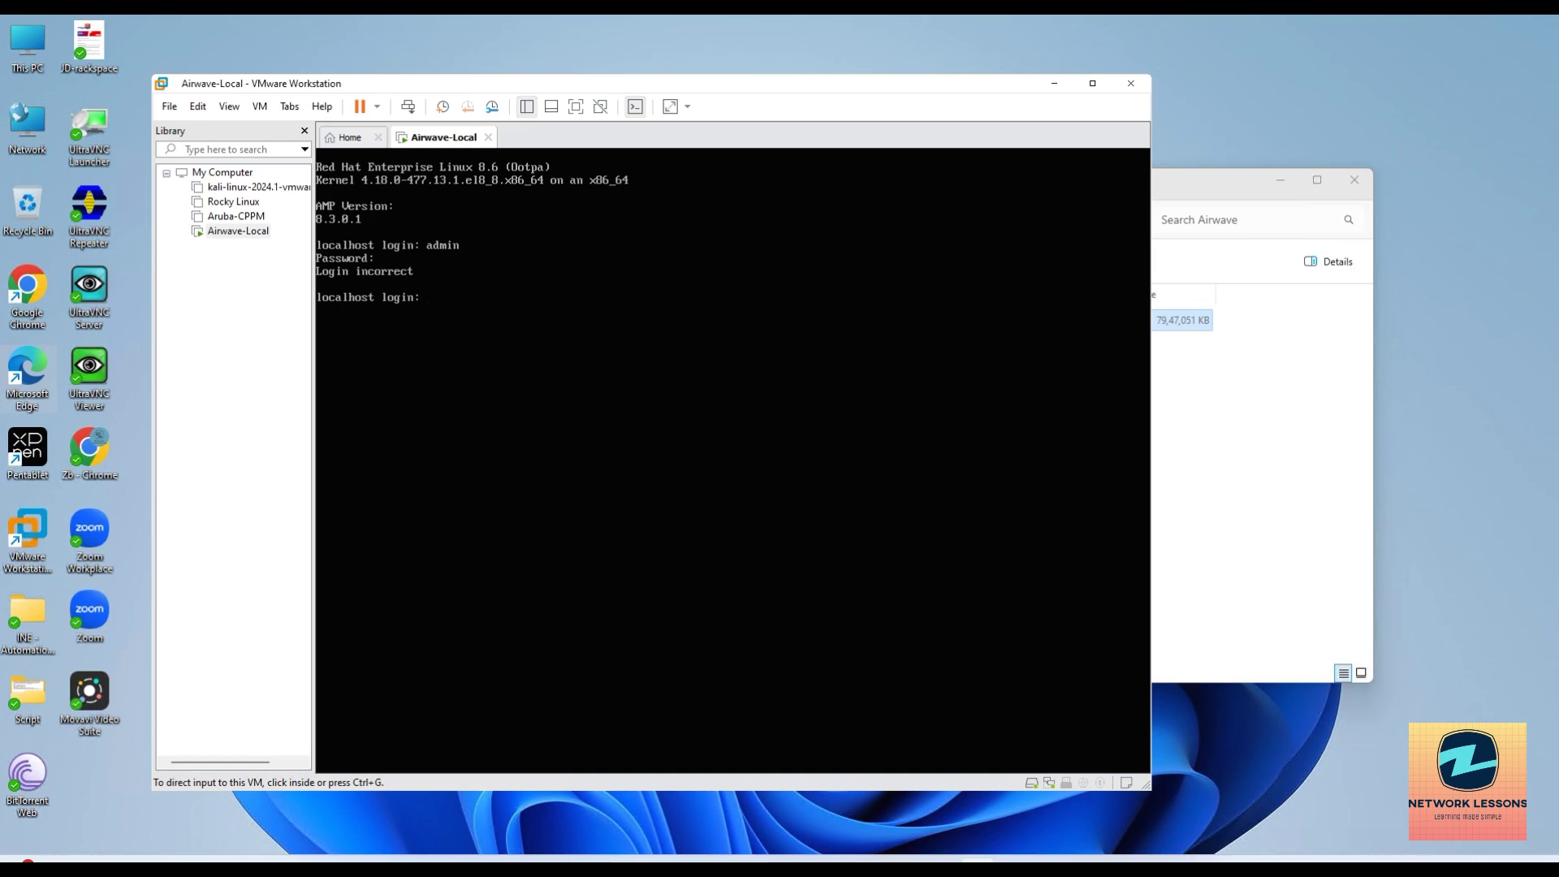
Log into the AirWave console as root.
{"action": "left_click", "coordinate": [419, 300]}
{"action": "type", "text": "root"}
{"action": "key", "text": "Return"}
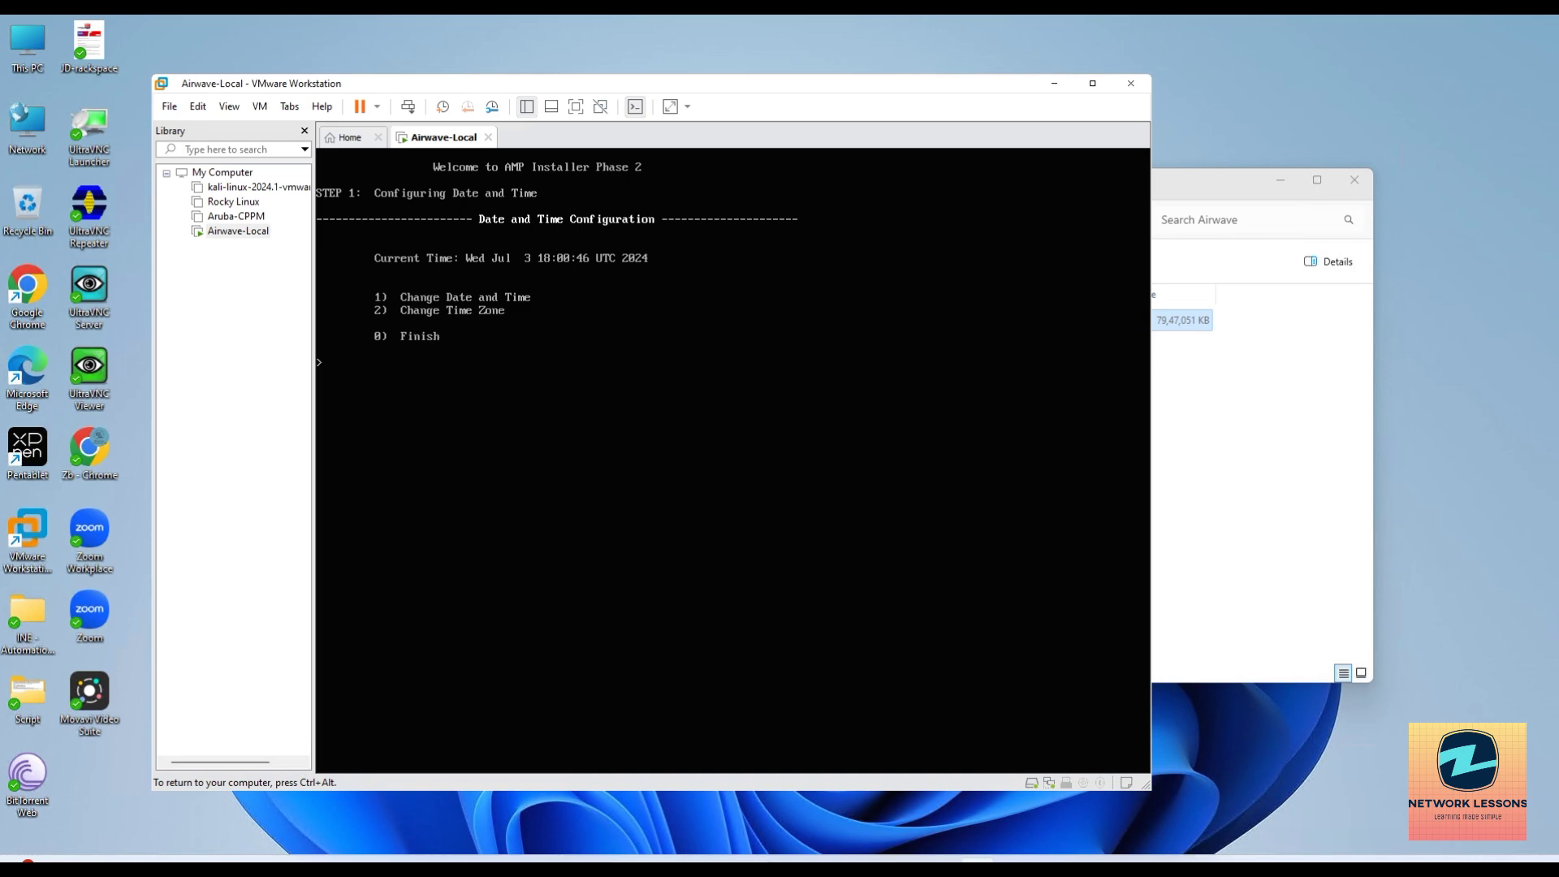
Choose option 1 and make a first attempt at entering the new date and time.
{"action": "type", "text": "1"}
{"action": "key", "text": "Return"}
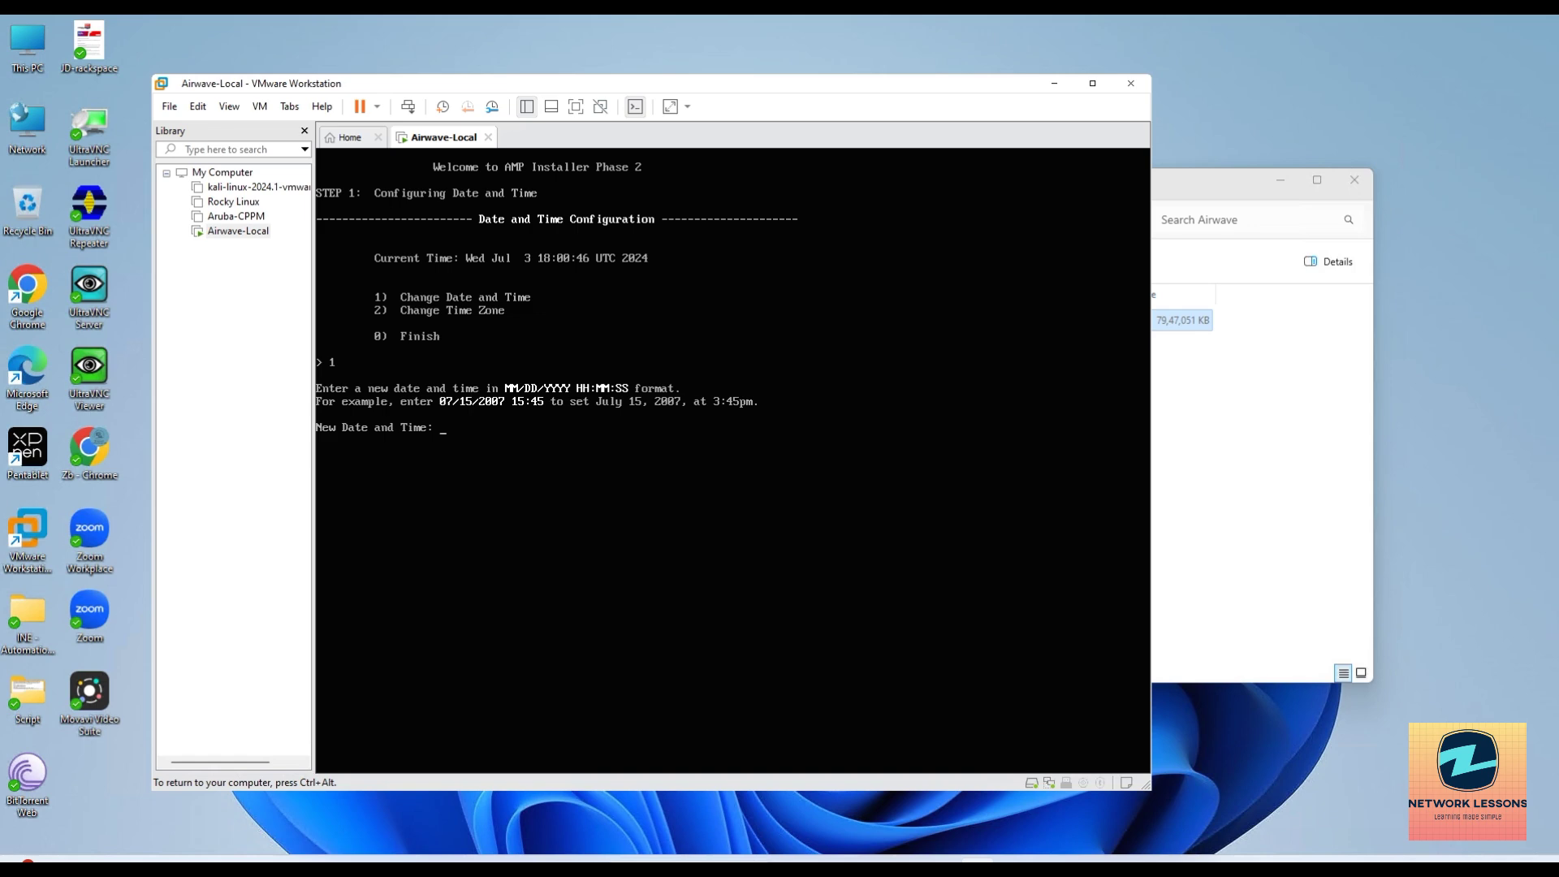
{"action": "type", "text": "07/03/2024 22:00"}
{"action": "key", "text": "Return"}
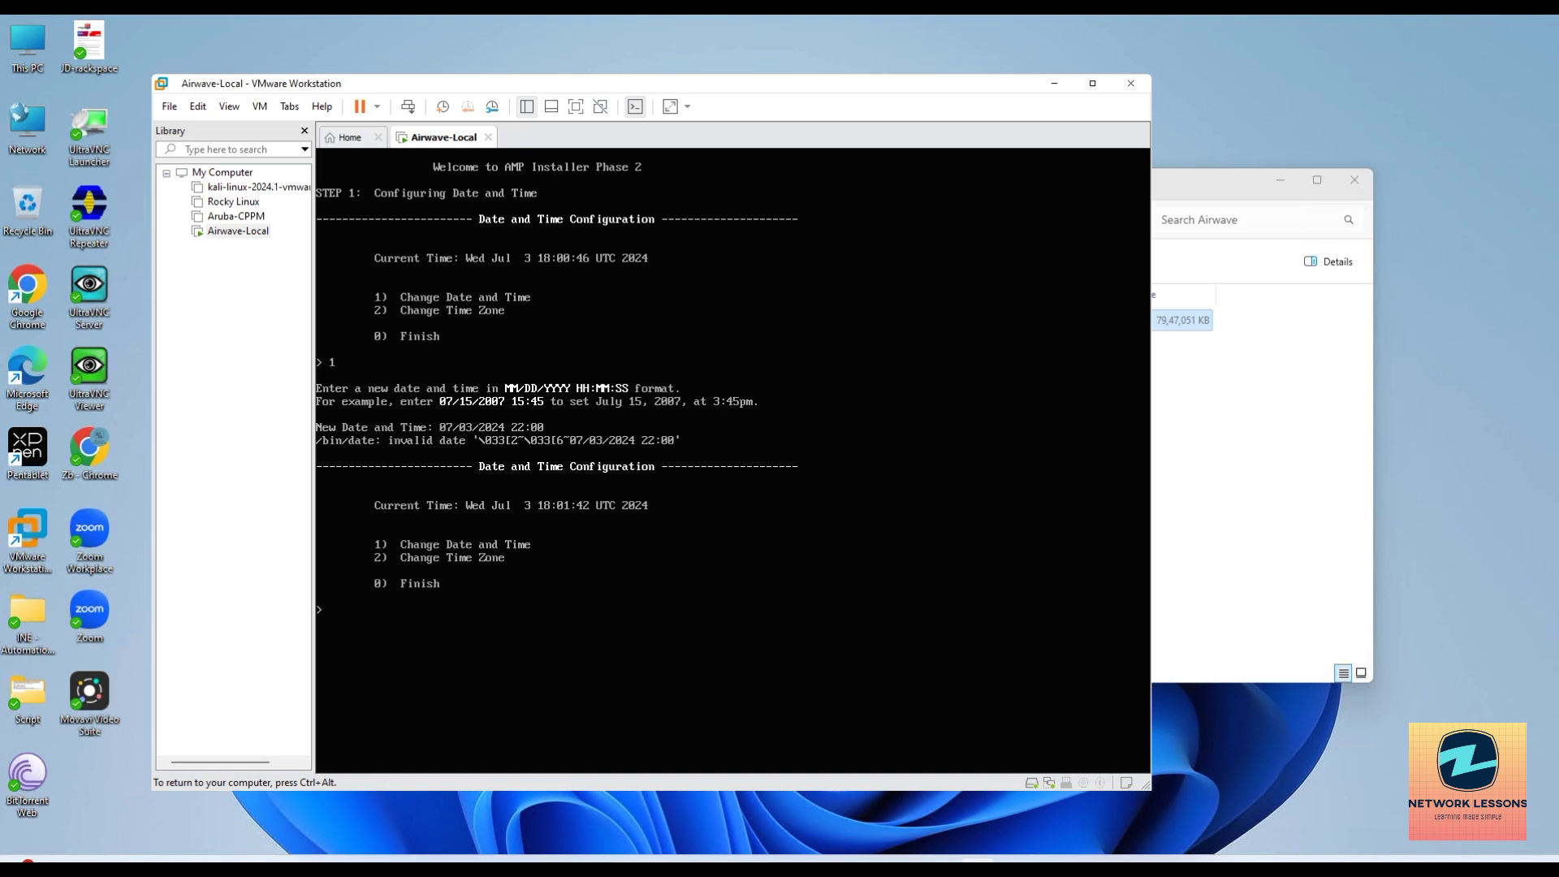
Choose option 1 again and set the date and time to 07/03/2024 22:00.
{"action": "type", "text": "1"}
{"action": "key", "text": "Return"}
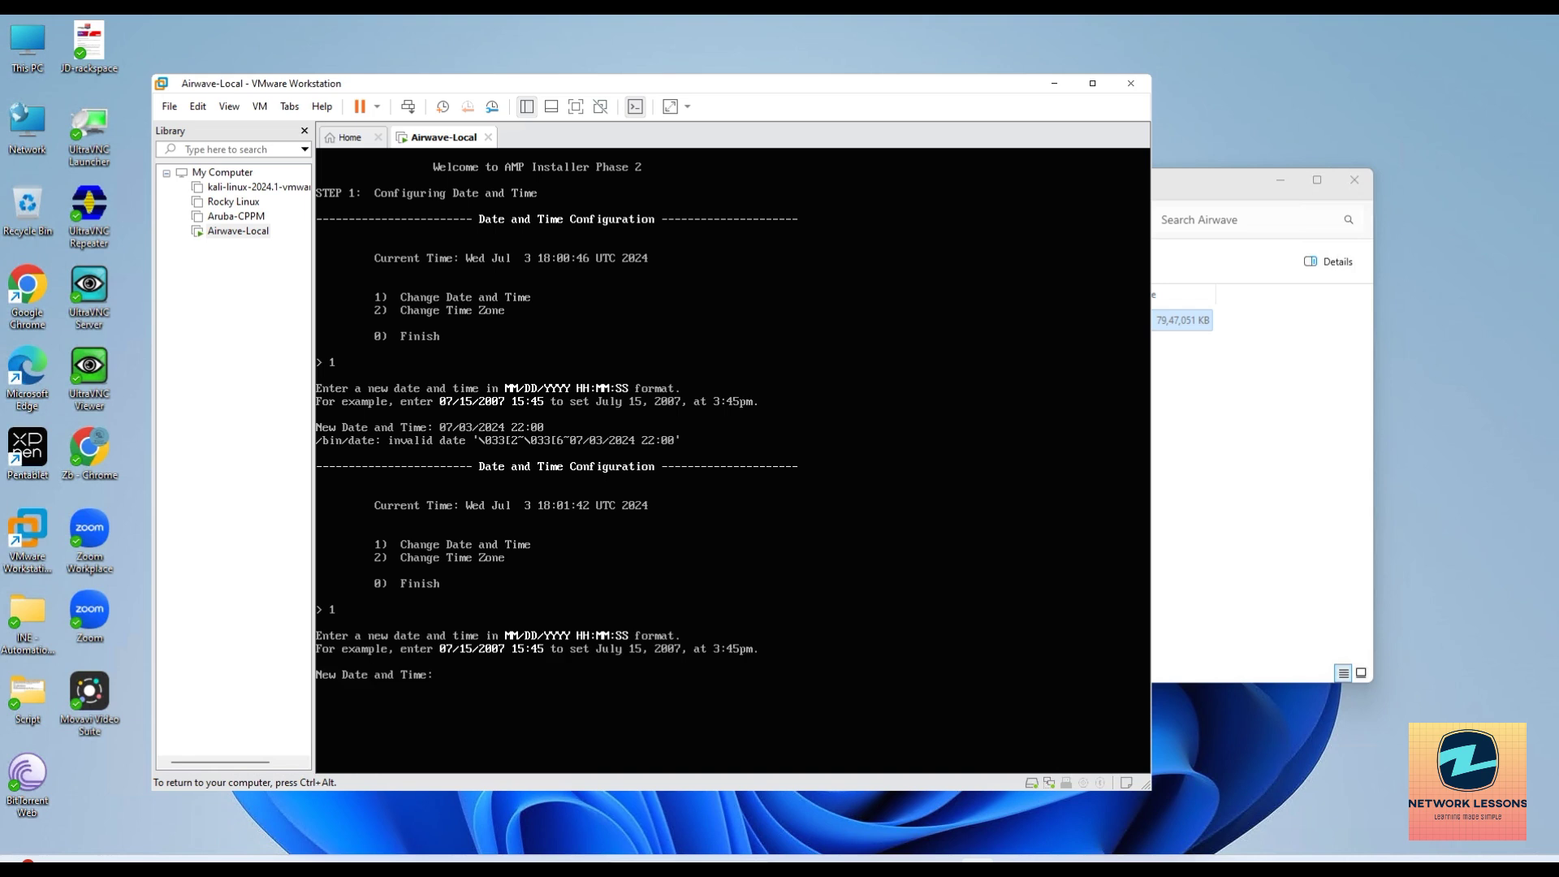
{"action": "type", "text": "07/03/2024"}
{"action": "type", "text": "22:00"}
{"action": "key", "text": "Return"}
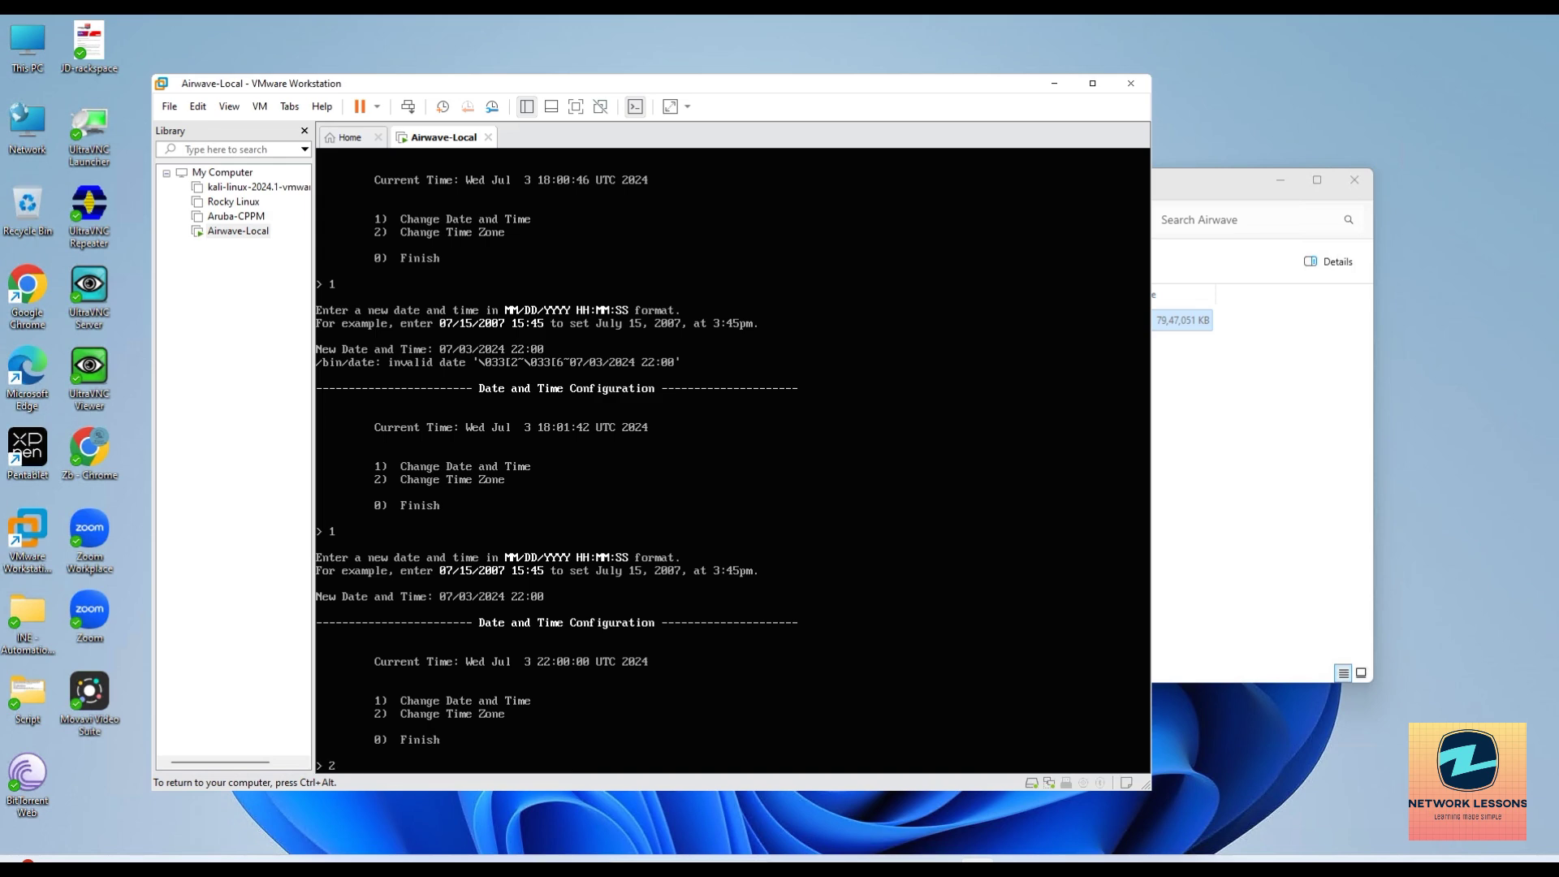
Set the time zone to Asia/Kolkata (2, 4 Asia, 15 India, 1 confirm), then exit with 0.
{"action": "type", "text": "2"}
{"action": "key", "text": "Return"}
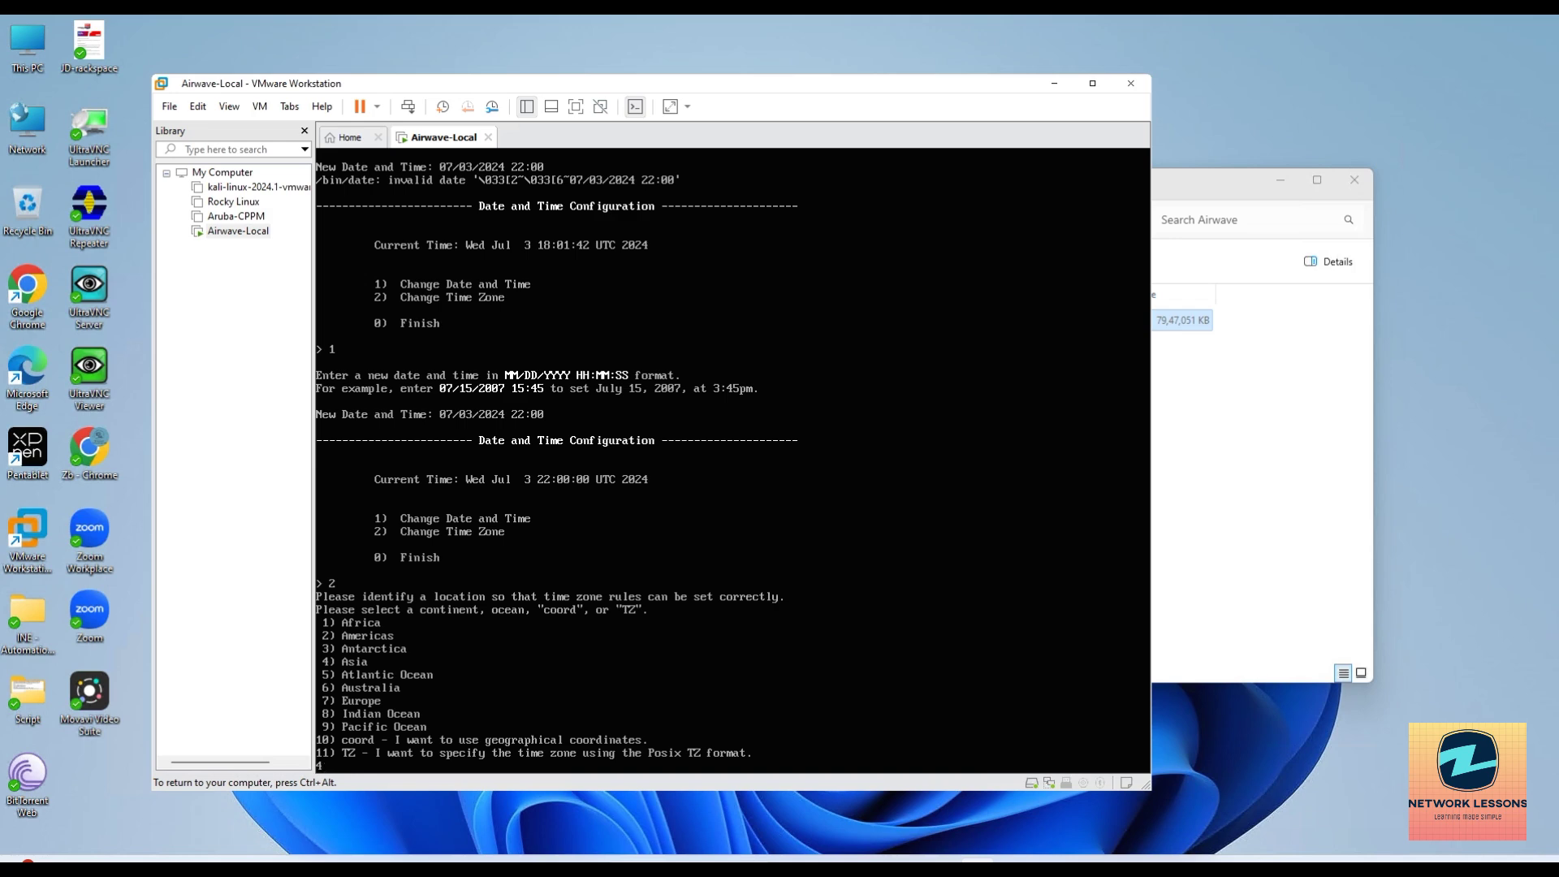
{"action": "type", "text": "4"}
{"action": "key", "text": "Return"}
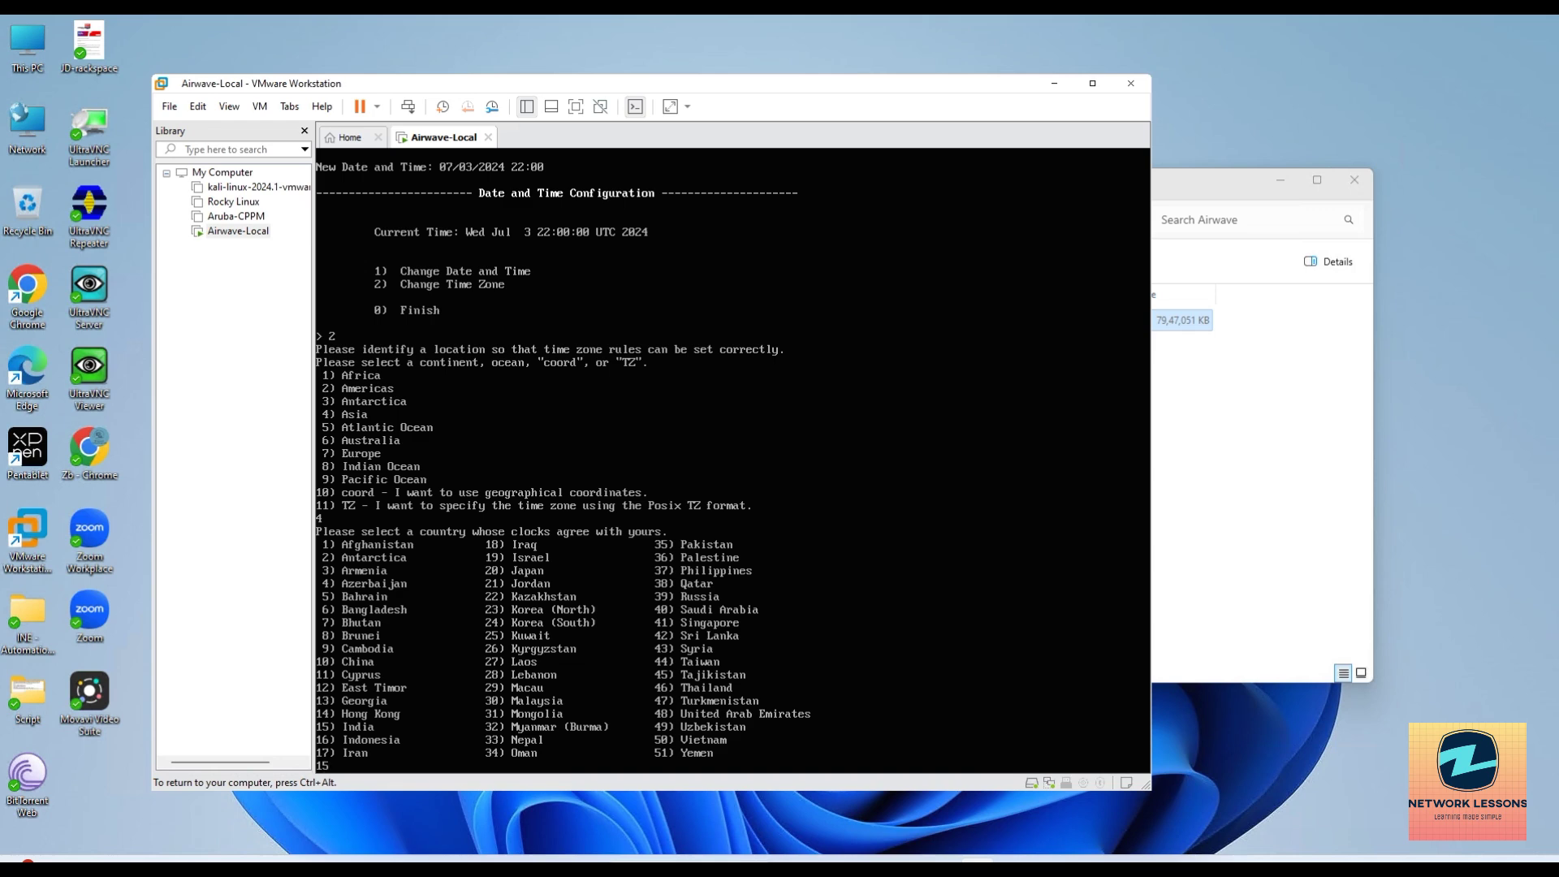
{"action": "type", "text": "15"}
{"action": "key", "text": "Return"}
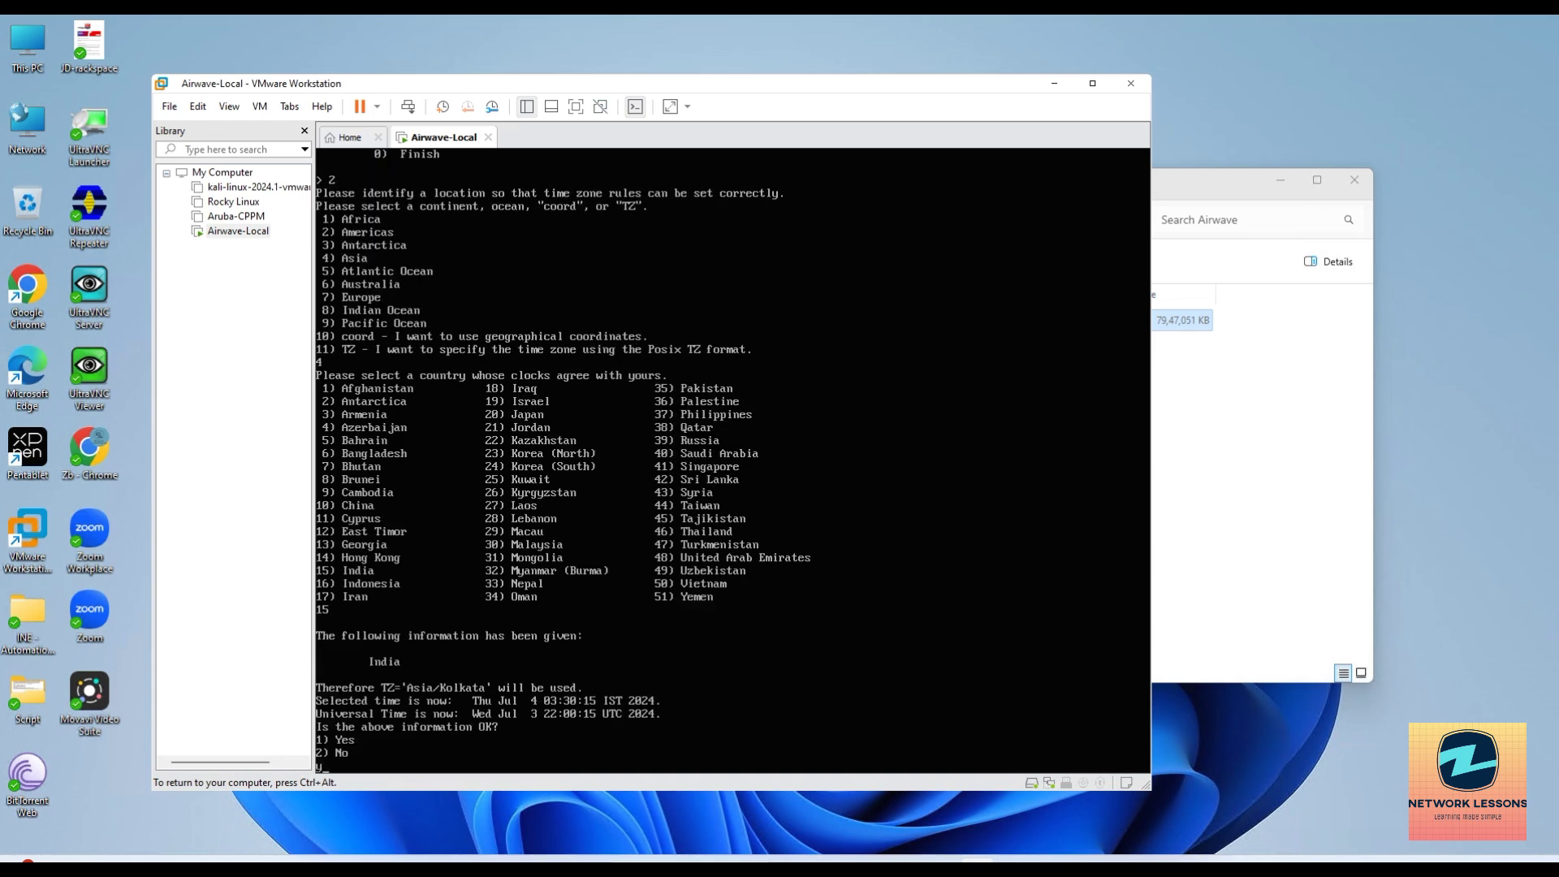
{"action": "key", "text": "Return"}
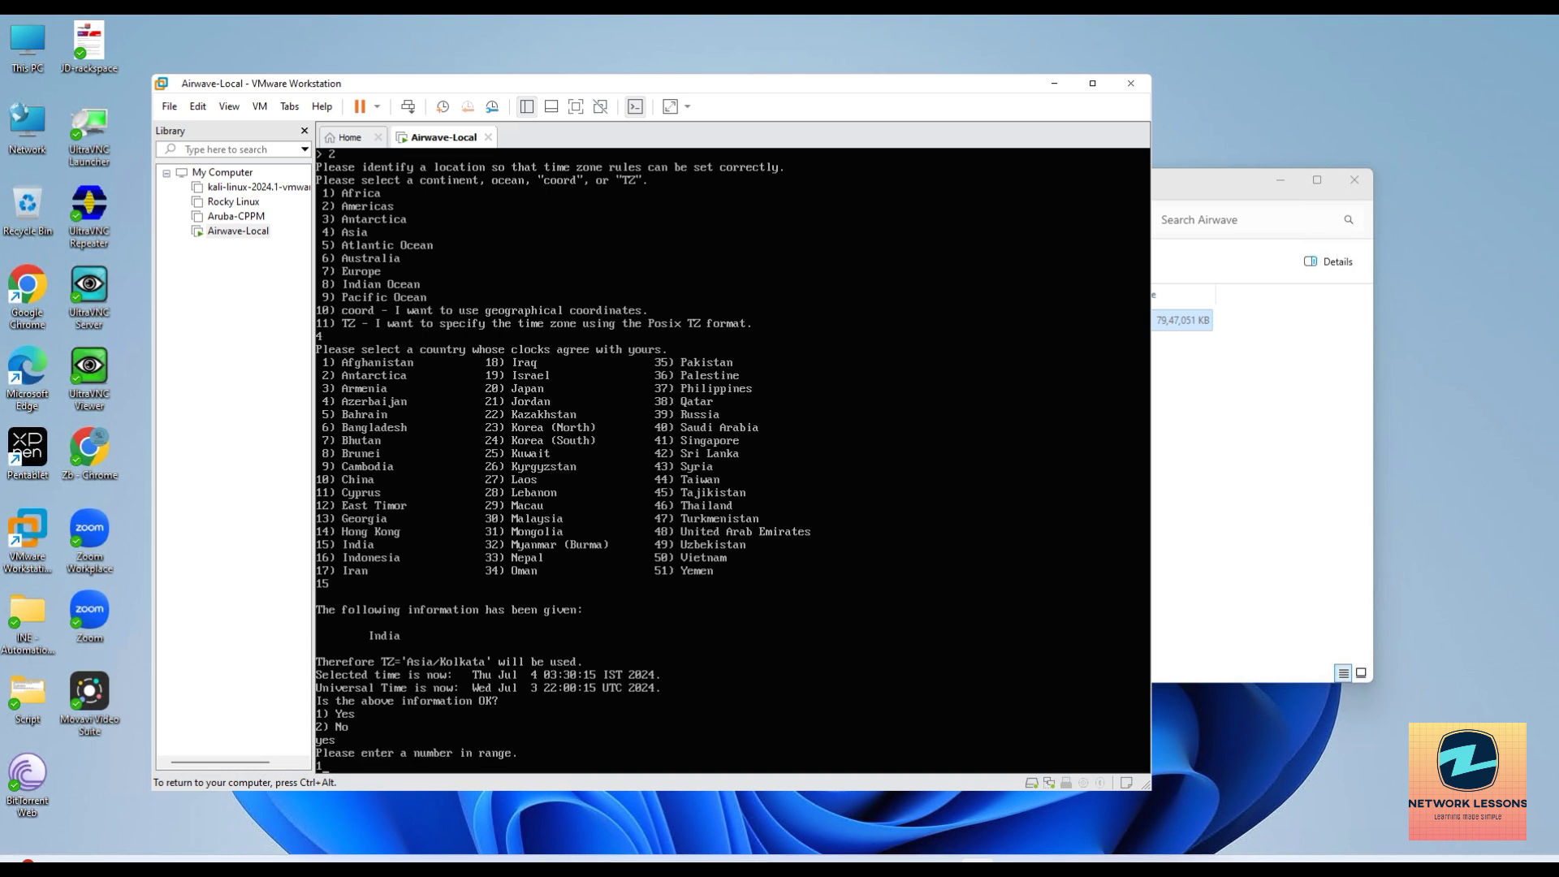
{"action": "type", "text": "1"}
{"action": "key", "text": "Return"}
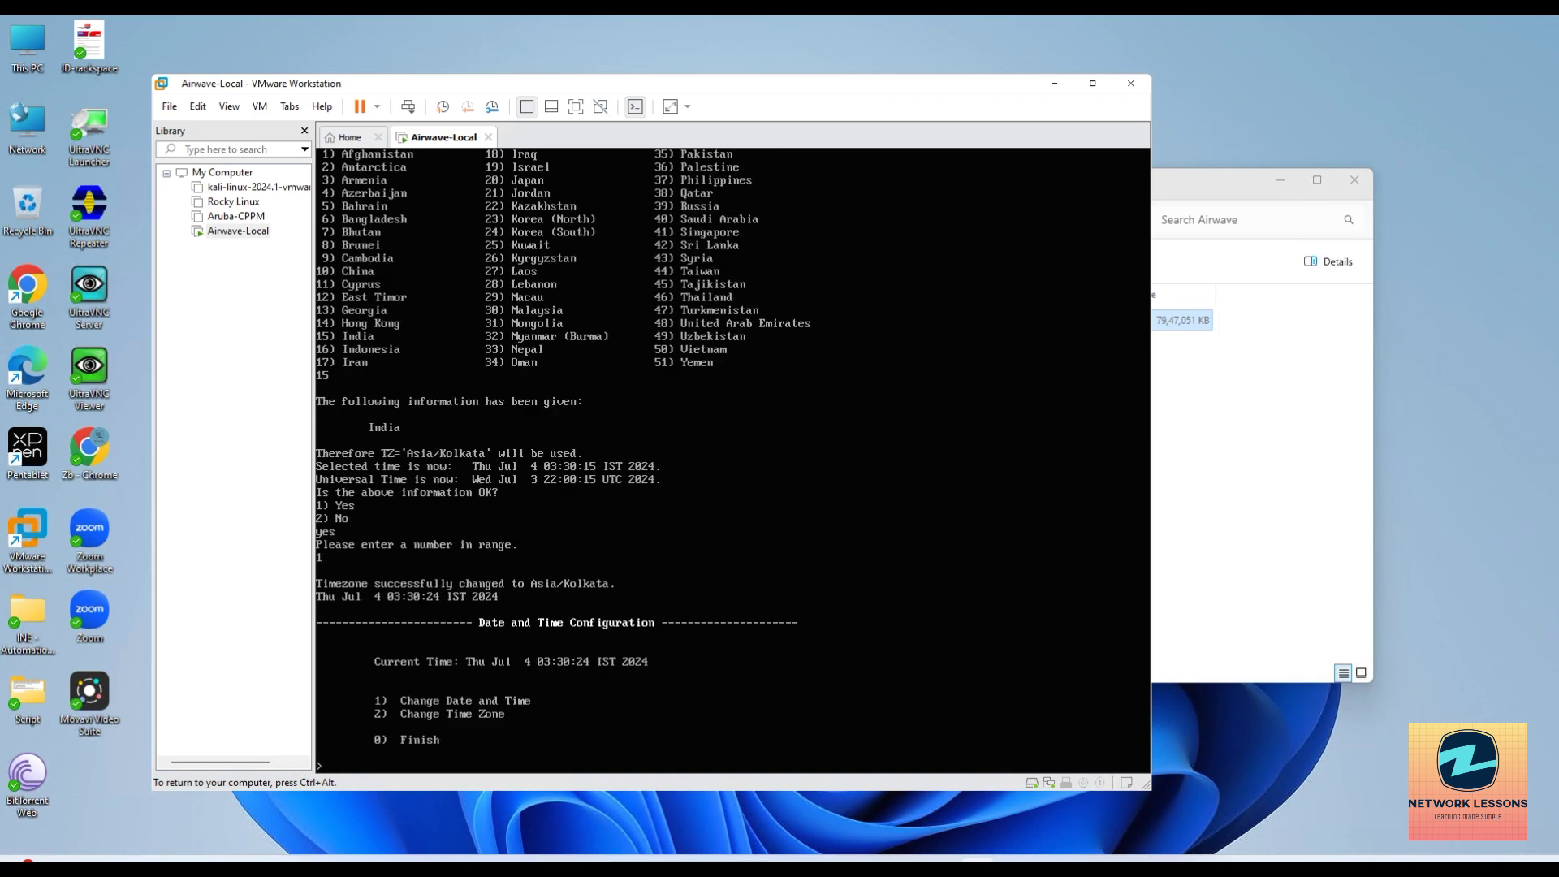
{"action": "type", "text": "0"}
{"action": "key", "text": "Return"}
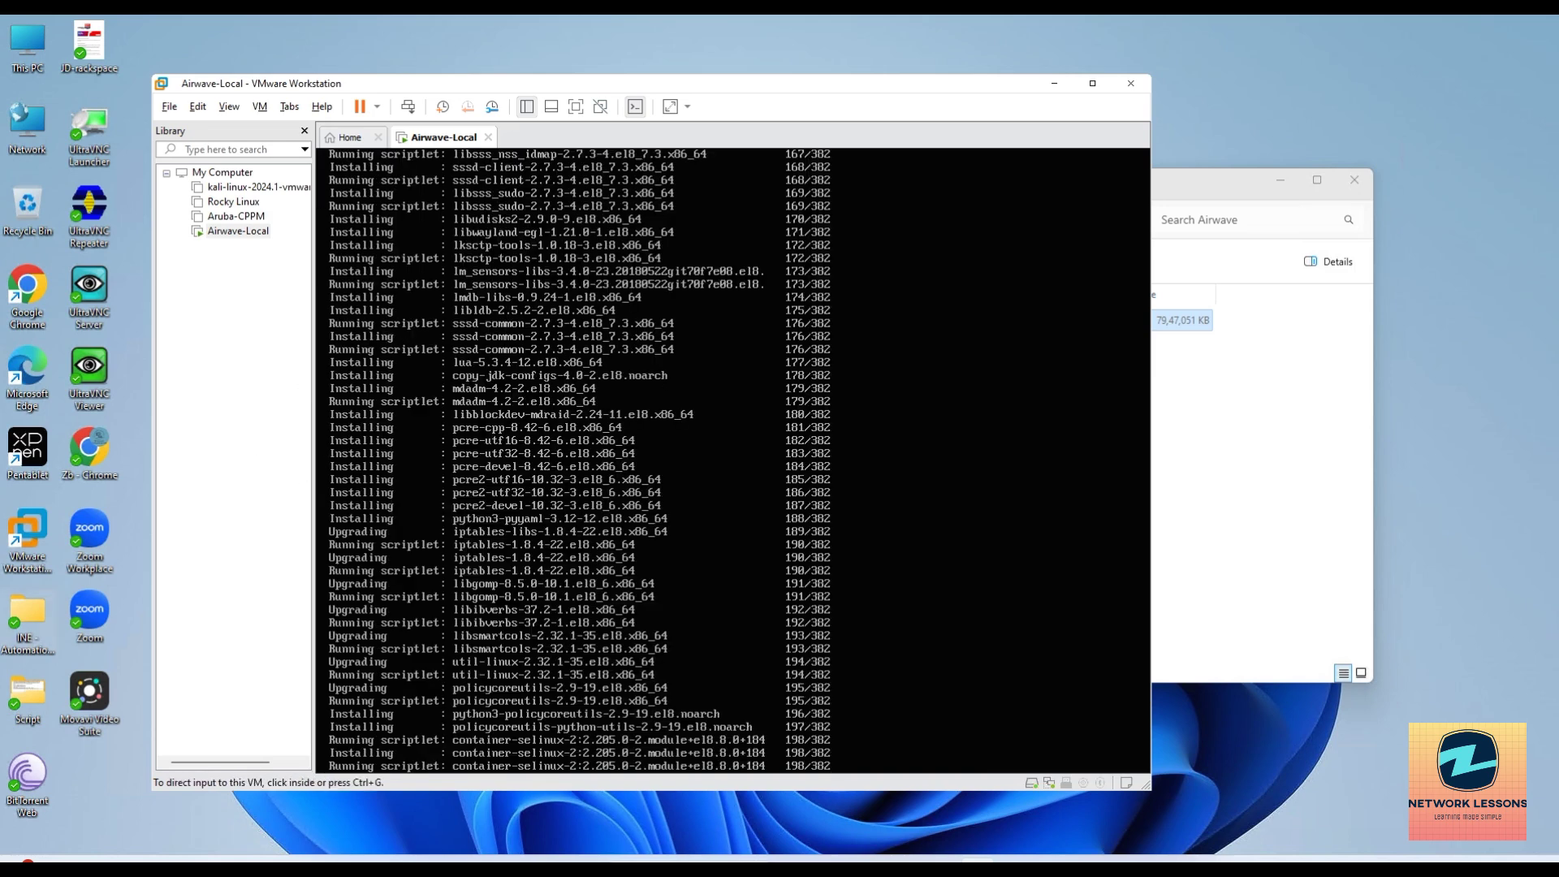
Maximize the VMware Workstation window while the installer reaches STEP 5.
{"action": "left_click", "coordinate": [1092, 83]}
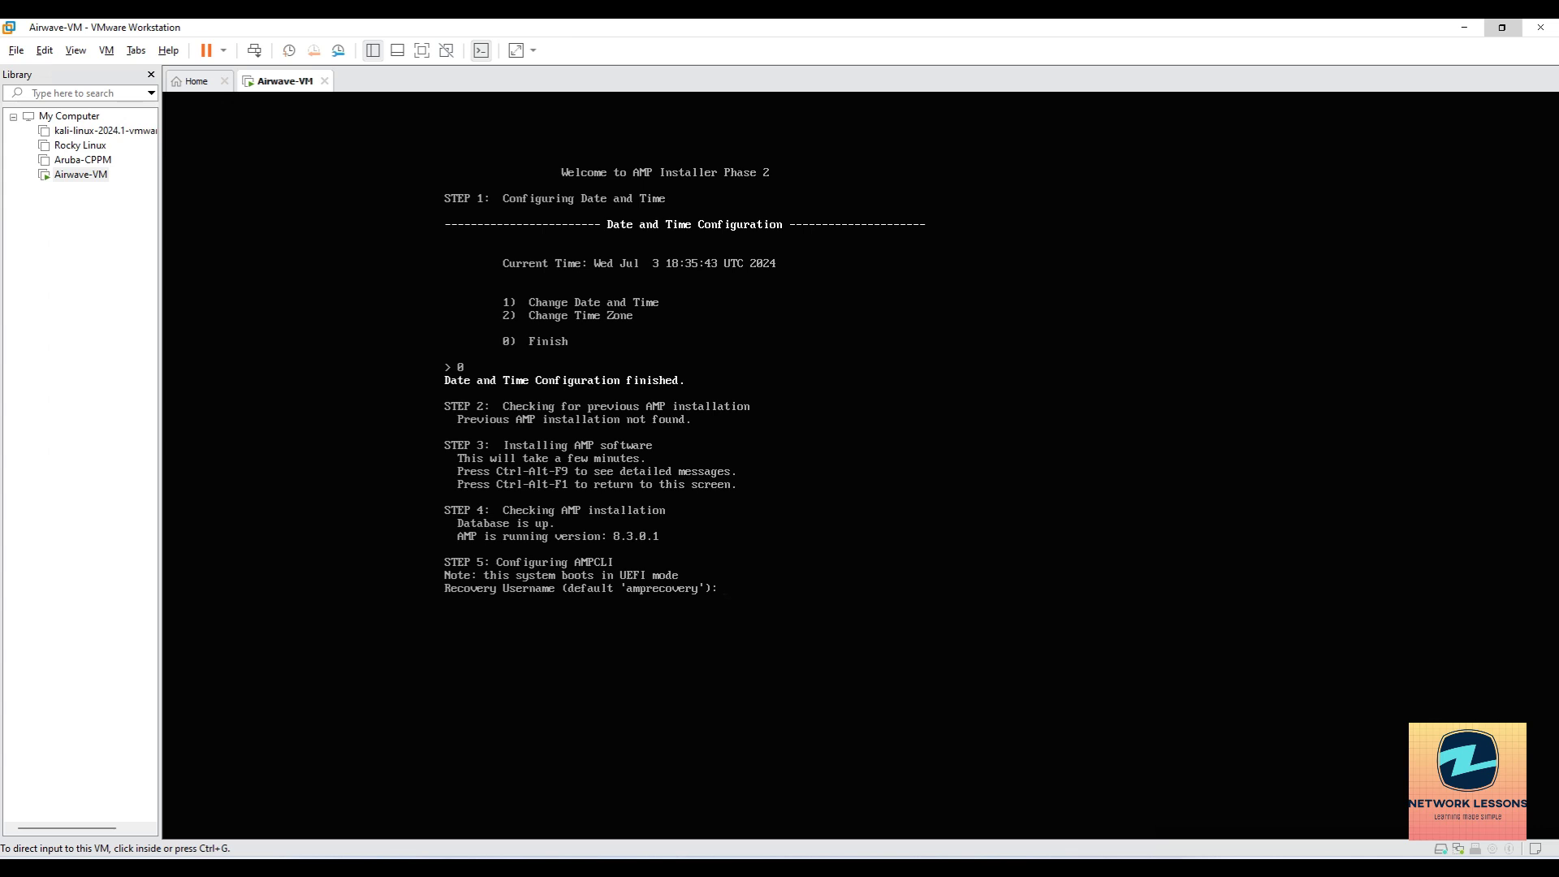
Accept the default amprecovery and ampadmin usernames and make a first admin password attempt.
{"action": "key", "text": "Return"}
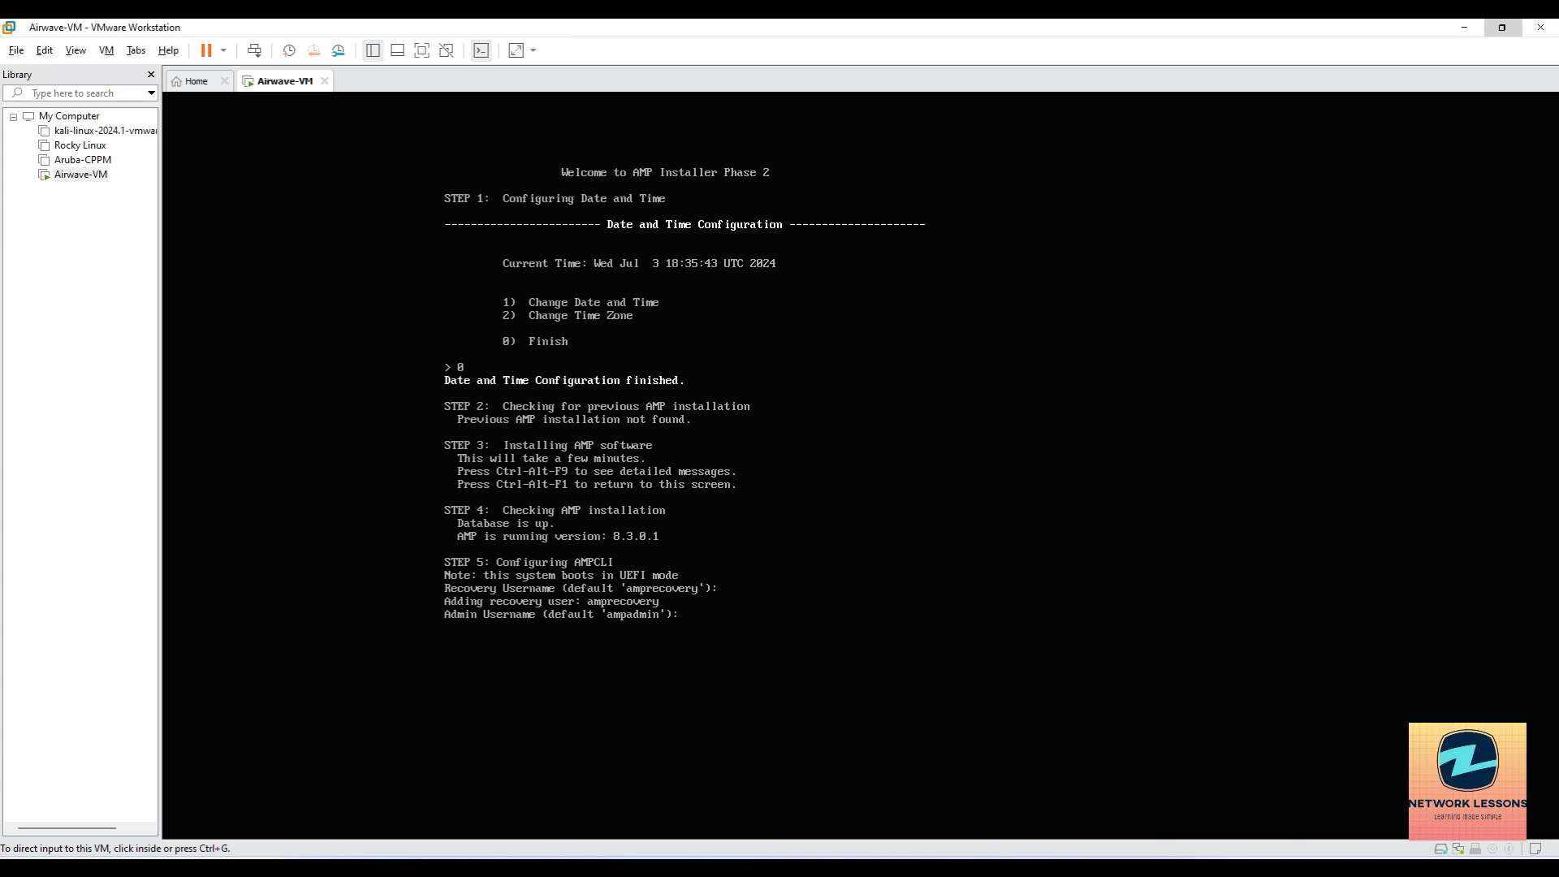
{"action": "key", "text": "Return"}
{"action": "key", "text": "Return"}
{"action": "key", "text": "Return"}
{"action": "key", "text": "Return"}
{"action": "key", "text": "Return"}
{"action": "key", "text": "Return"}
{"action": "key", "text": "Return"}
{"action": "key", "text": "Return"}
{"action": "key", "text": "Return"}
{"action": "key", "text": "Return"}
{"action": "key", "text": "Return"}
{"action": "key", "text": "Return"}
{"action": "key", "text": "Return"}
{"action": "key", "text": "Return"}
{"action": "key", "text": "Return"}
{"action": "key", "text": "Return"}
{"action": "key", "text": "Return"}
{"action": "key", "text": "Return"}
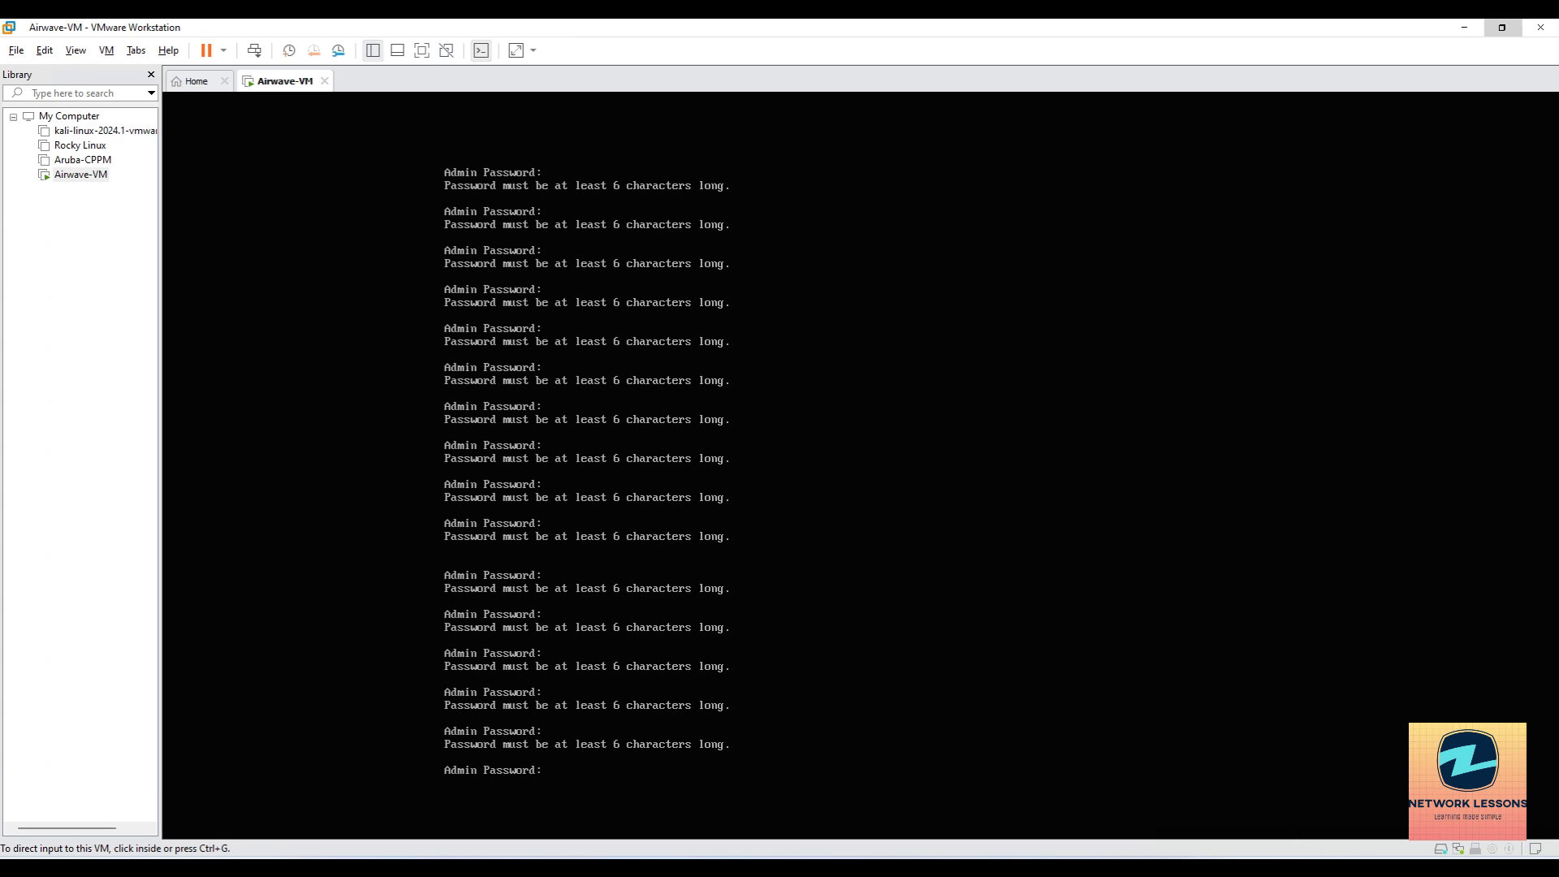
{"action": "key", "text": "Return"}
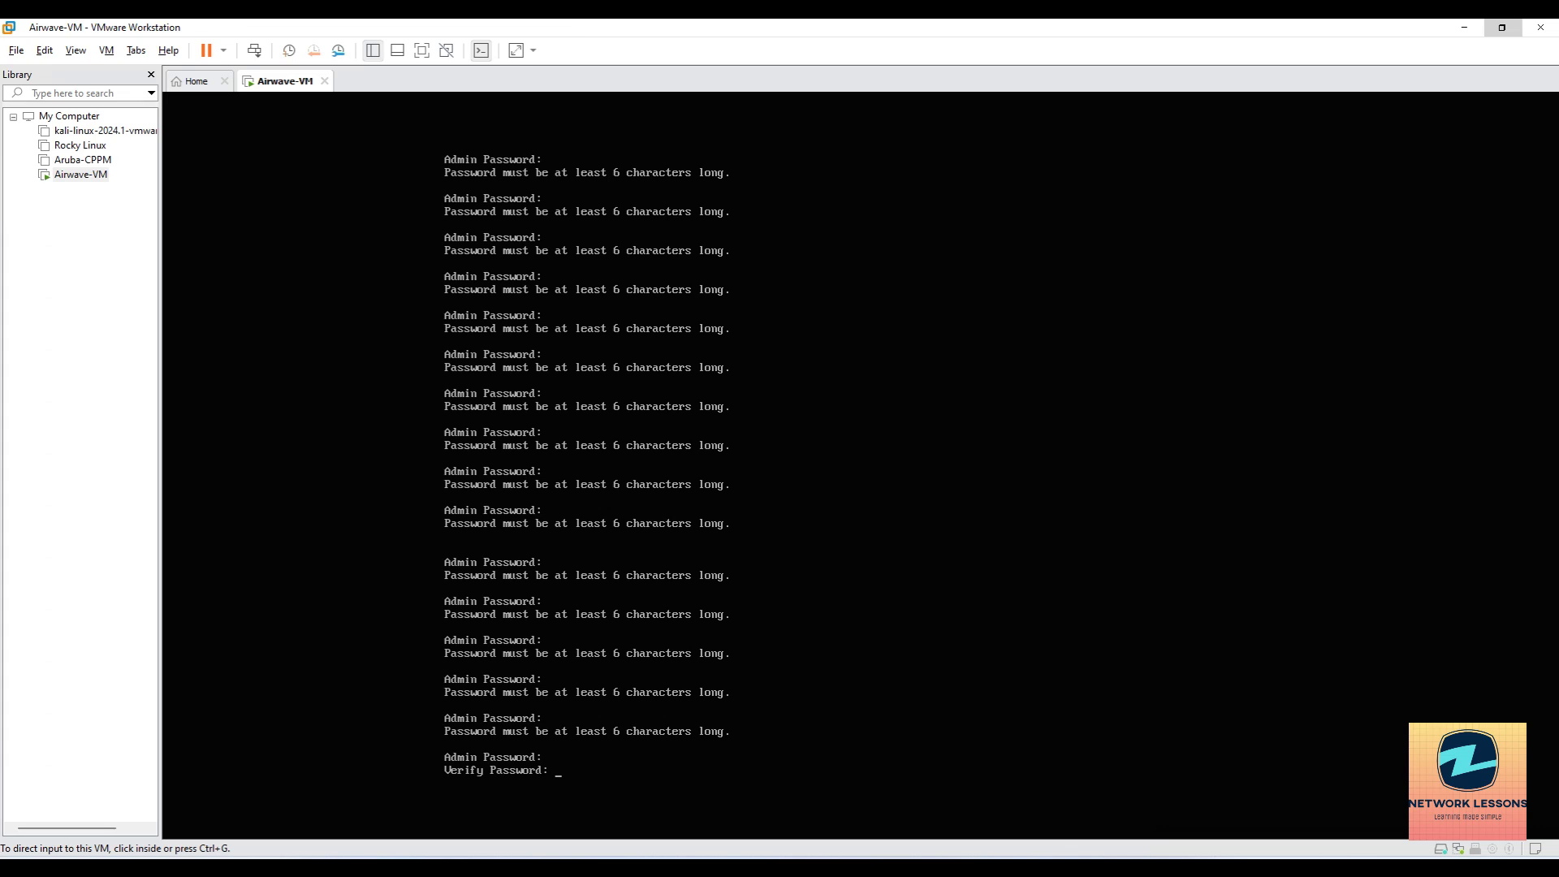
{"action": "key", "text": "Return"}
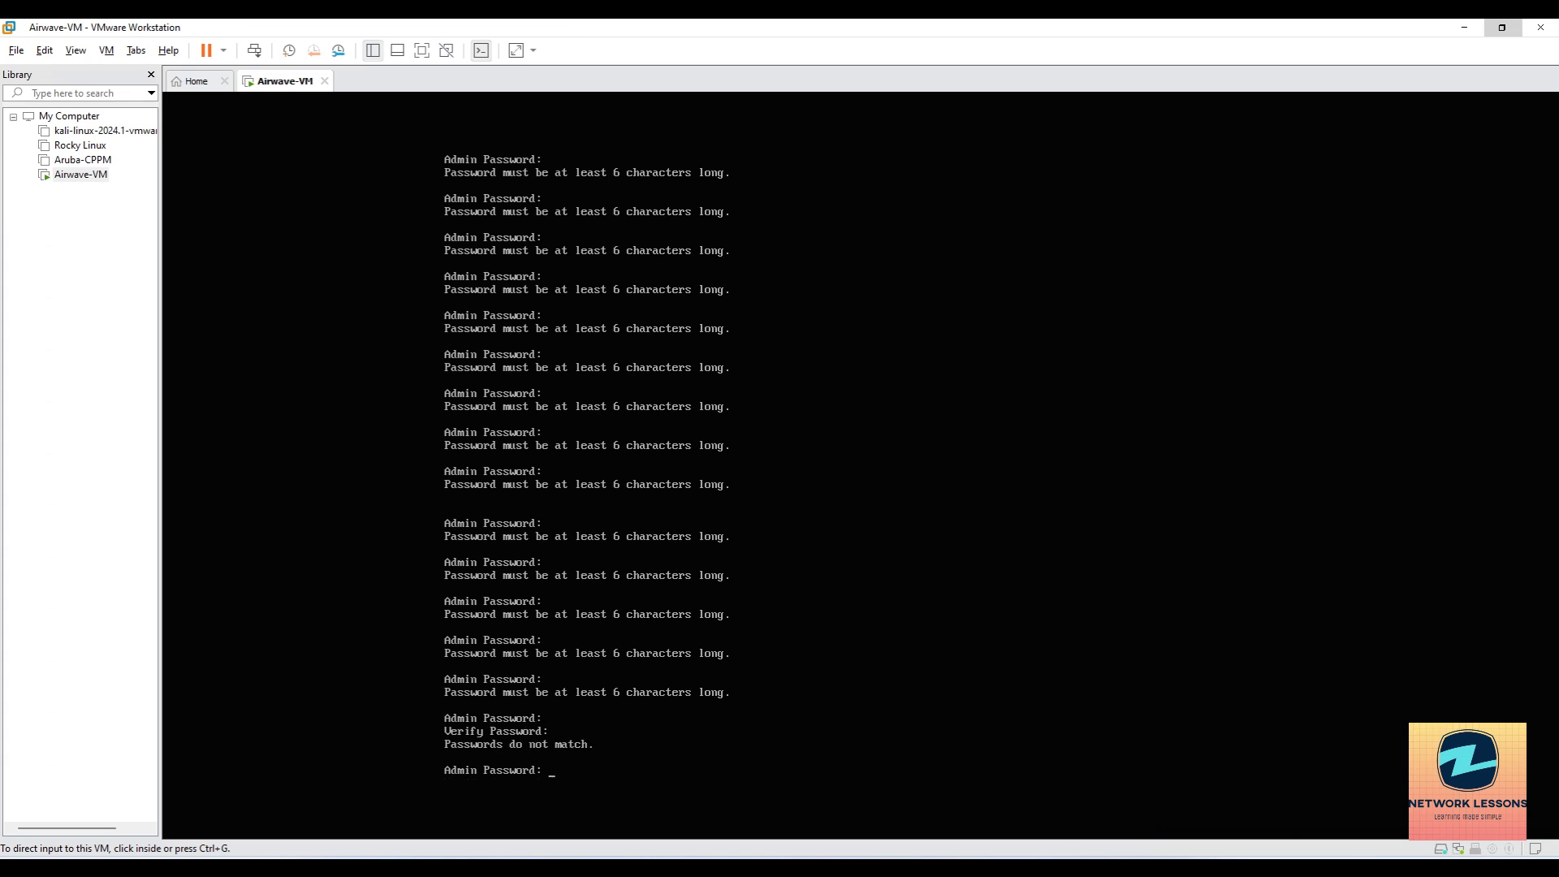
Re-enter the admin password and a matching confirmation until setup accepts it.
{"action": "key", "text": "Return"}
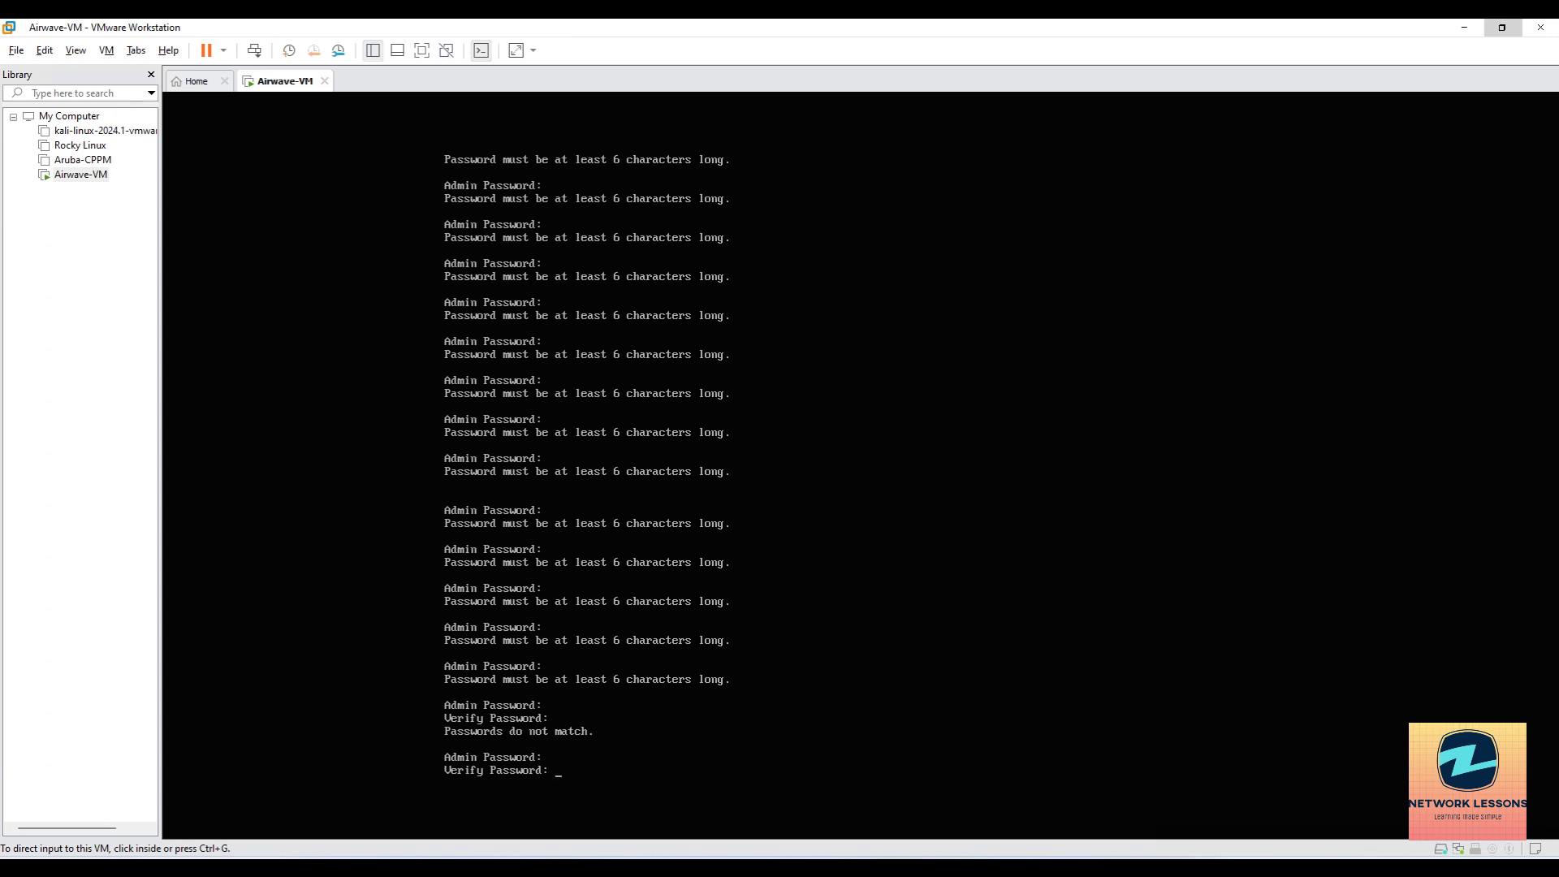
{"action": "key", "text": "Return"}
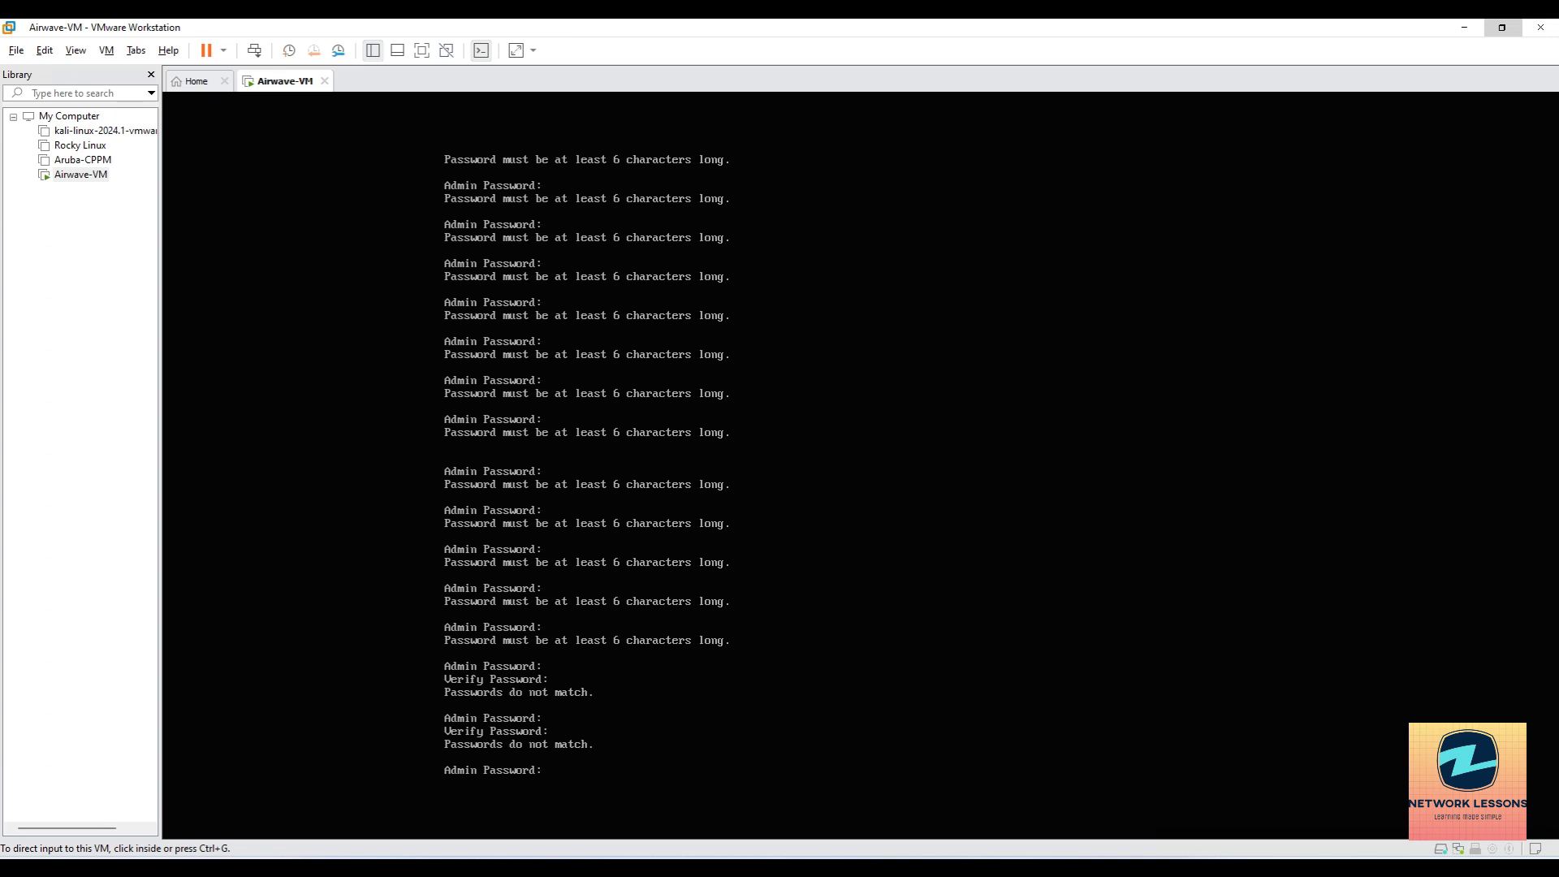
{"action": "left_click", "coordinate": [1059, 548]}
{"action": "key", "text": "Return"}
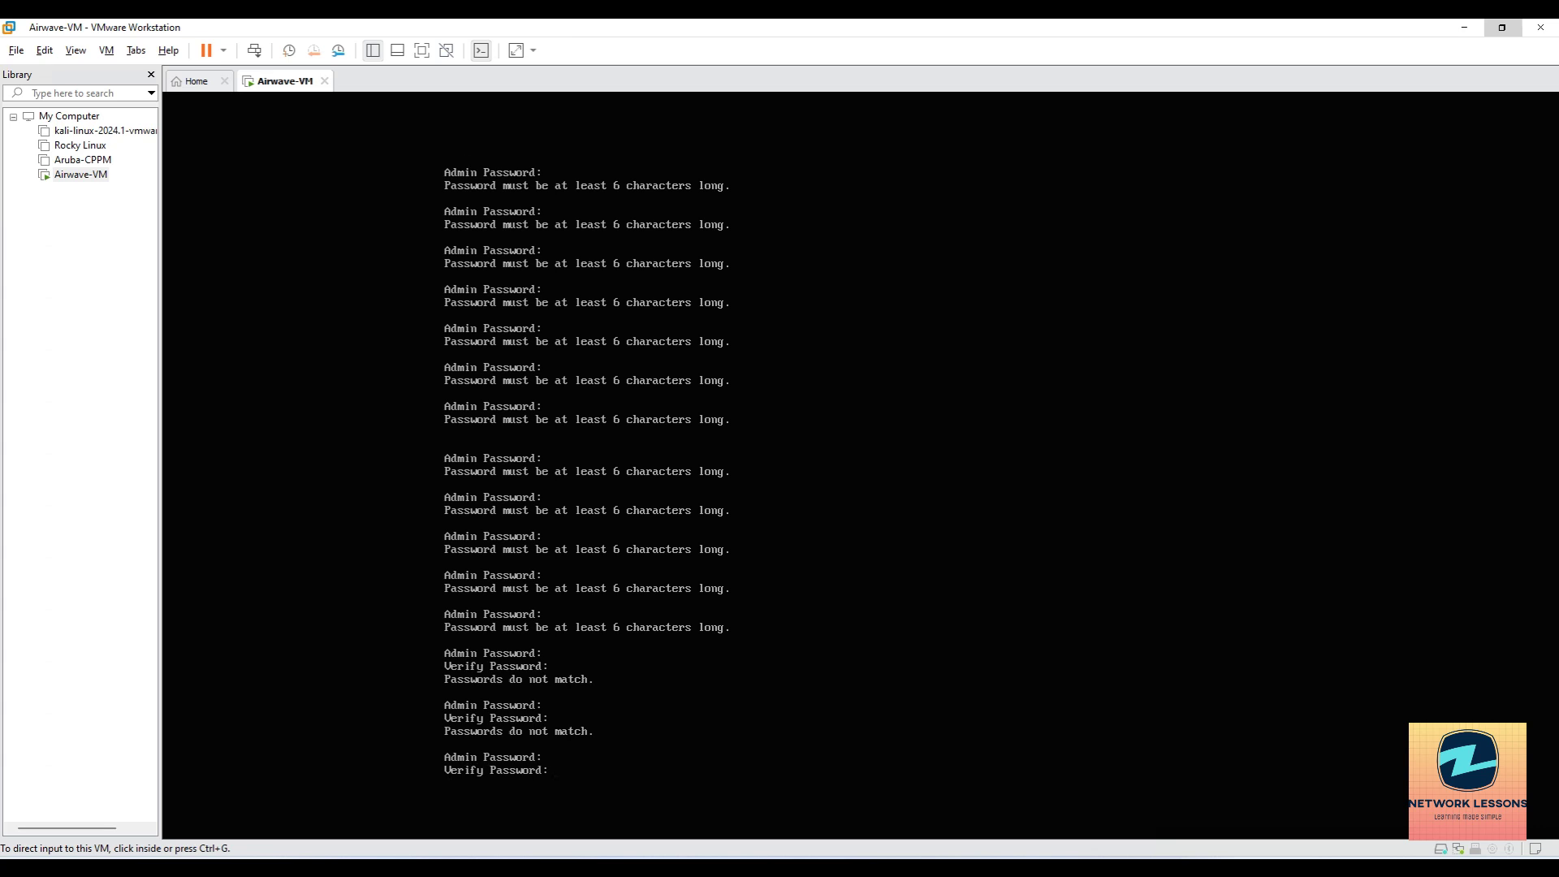
{"action": "key", "text": "Return"}
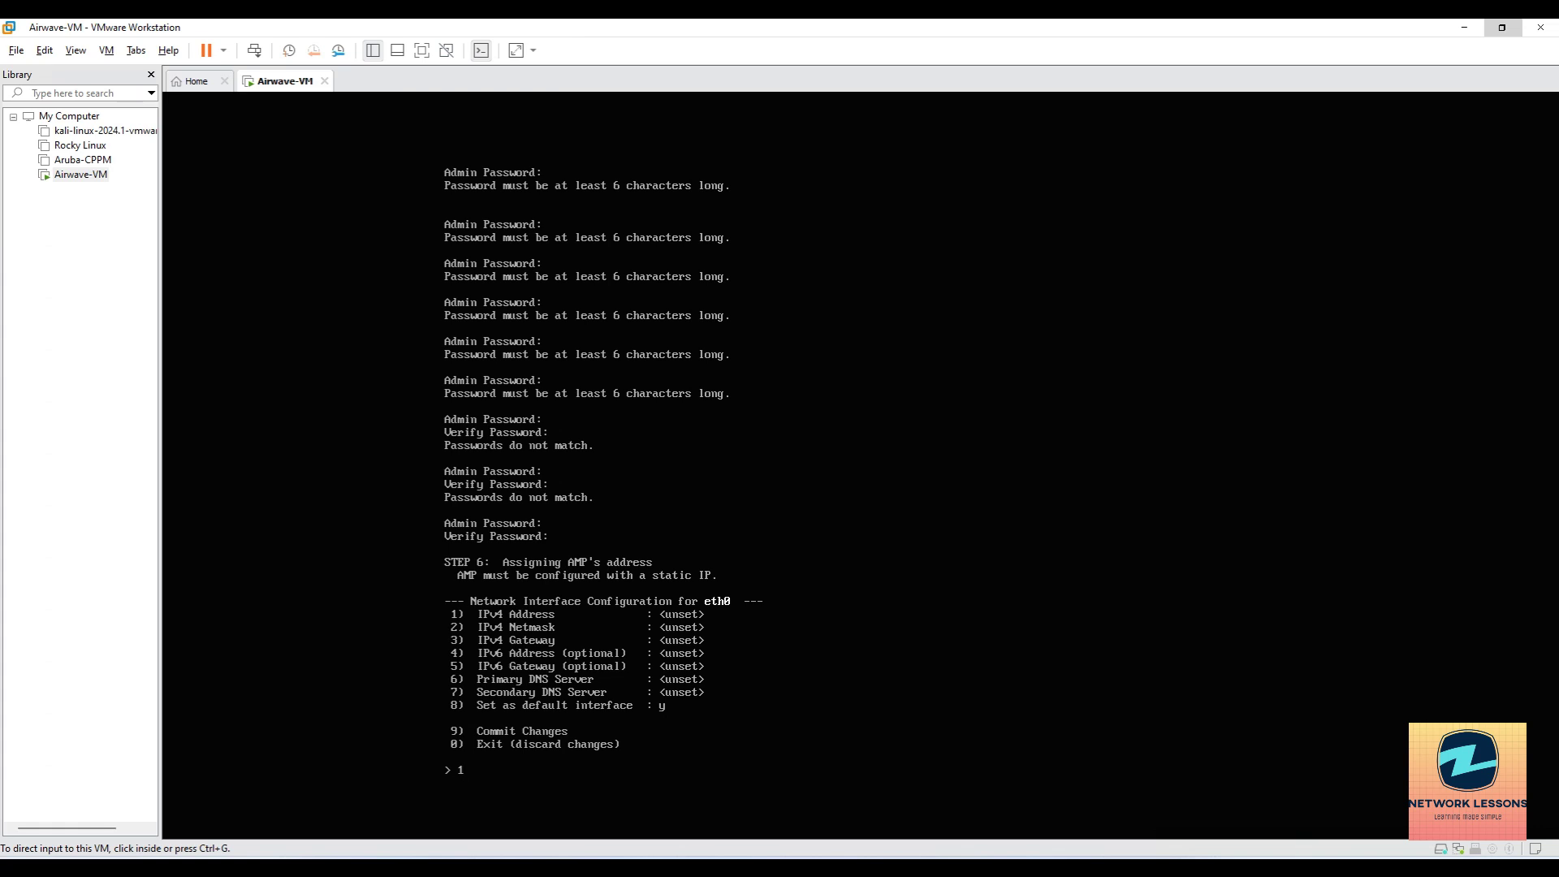
Enter the eth0 IPv4 address and set the netmask to 255.255.255.0.
{"action": "key", "text": "Return"}
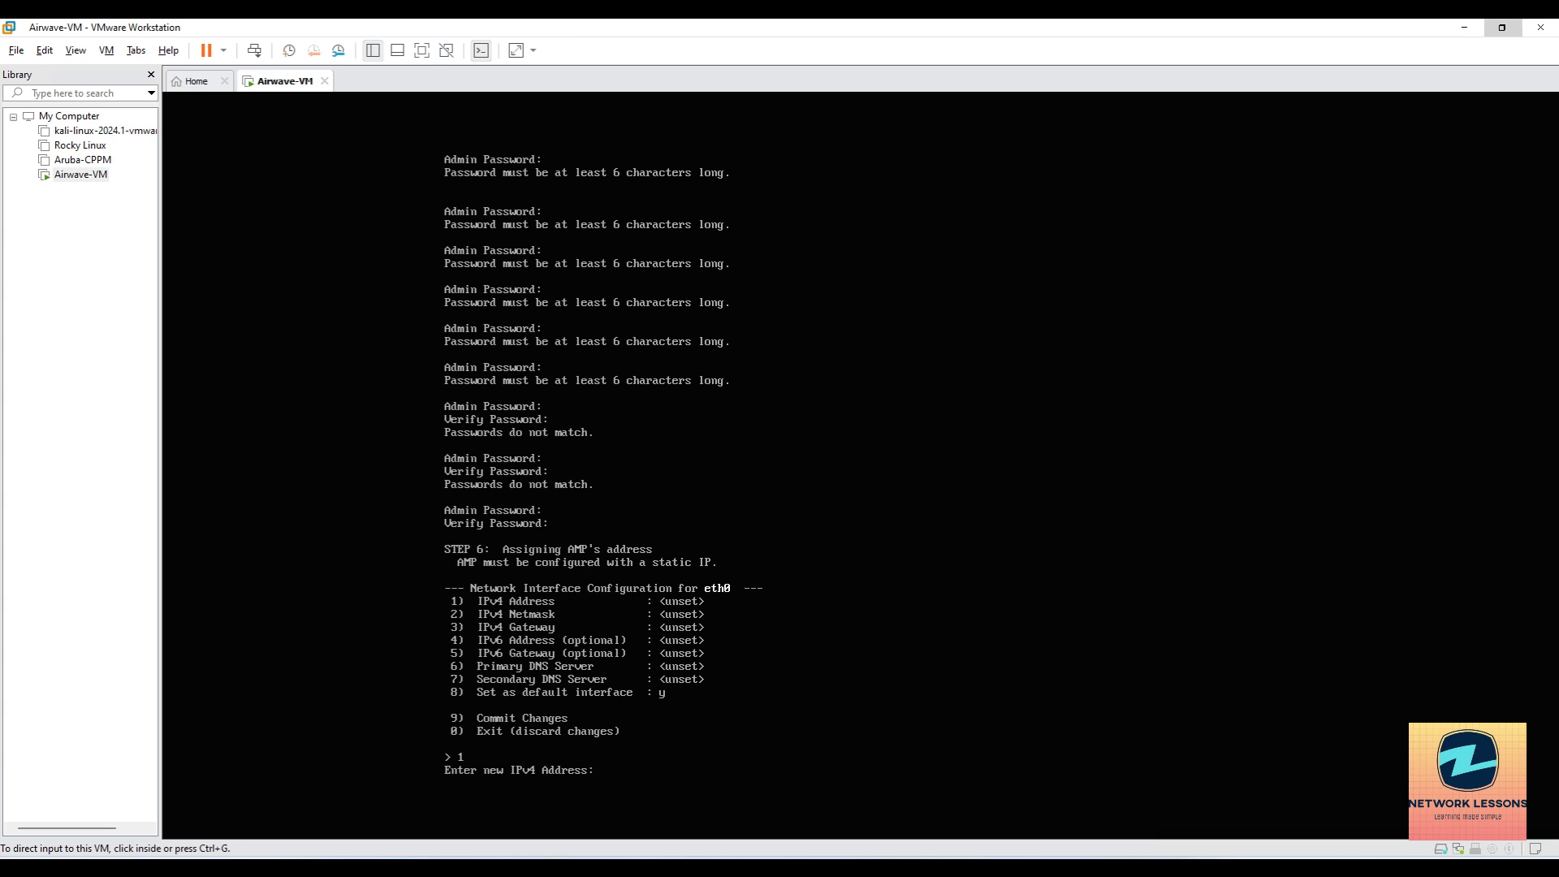
{"action": "key", "text": "BackSpace"}
{"action": "type", "text": "92.168.1.244"}
{"action": "key", "text": "Return"}
{"action": "type", "text": "2"}
{"action": "key", "text": "Return"}
{"action": "type", "text": "255.255.255.0"}
{"action": "key", "text": "Return"}
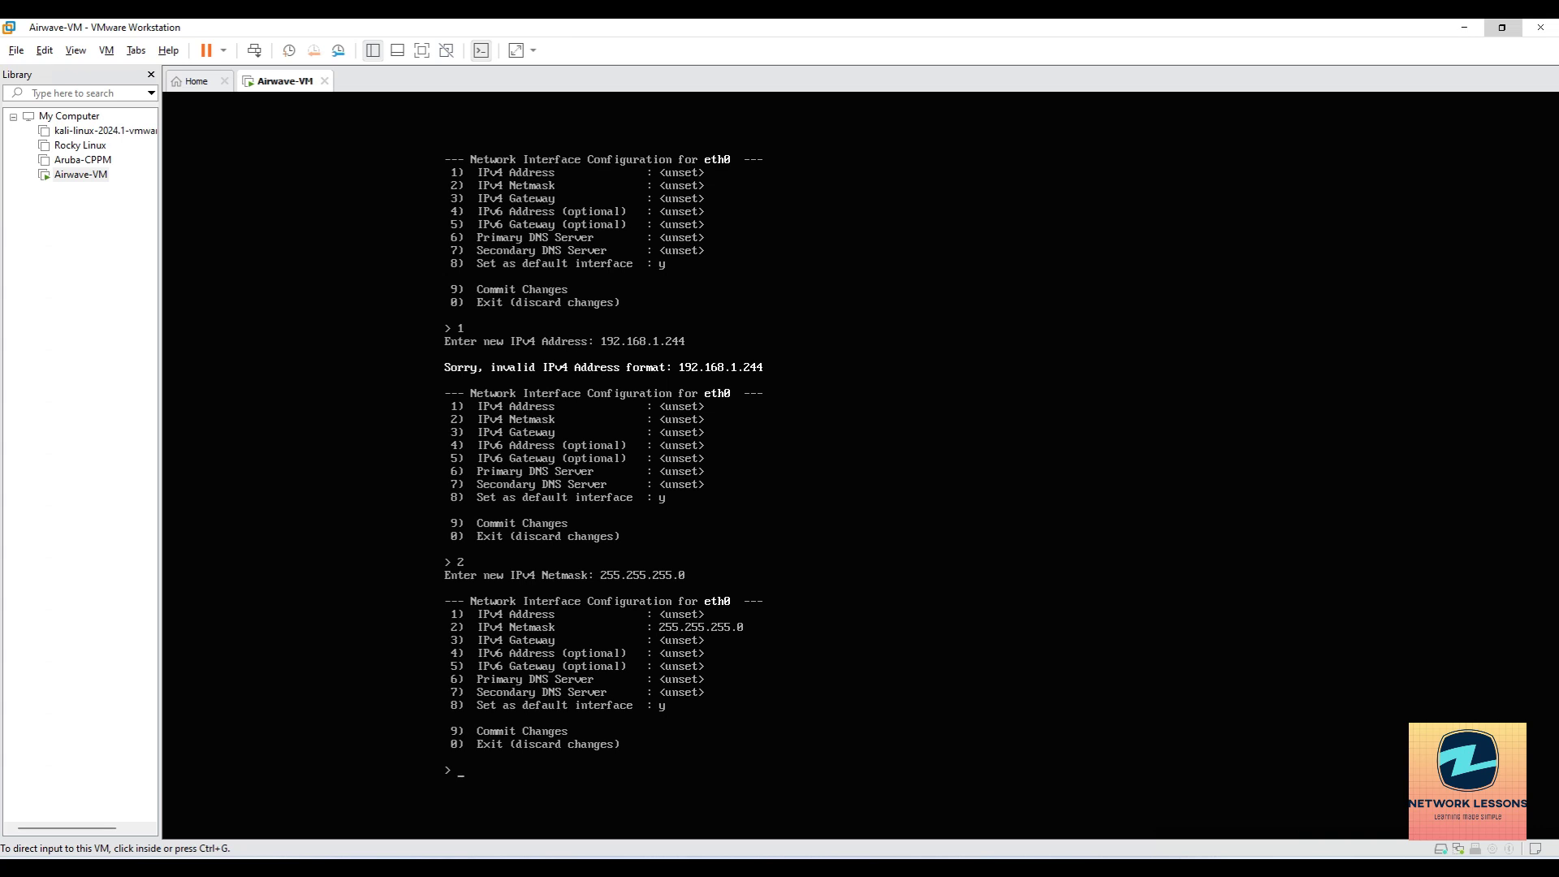
Set gateway 192.168.1.1, primary DNS 8.8.8.8 and secondary DNS 192.168.1.1.
{"action": "type", "text": "3"}
{"action": "key", "text": "Return"}
{"action": "type", "text": "192.168.1.1"}
{"action": "key", "text": "Return"}
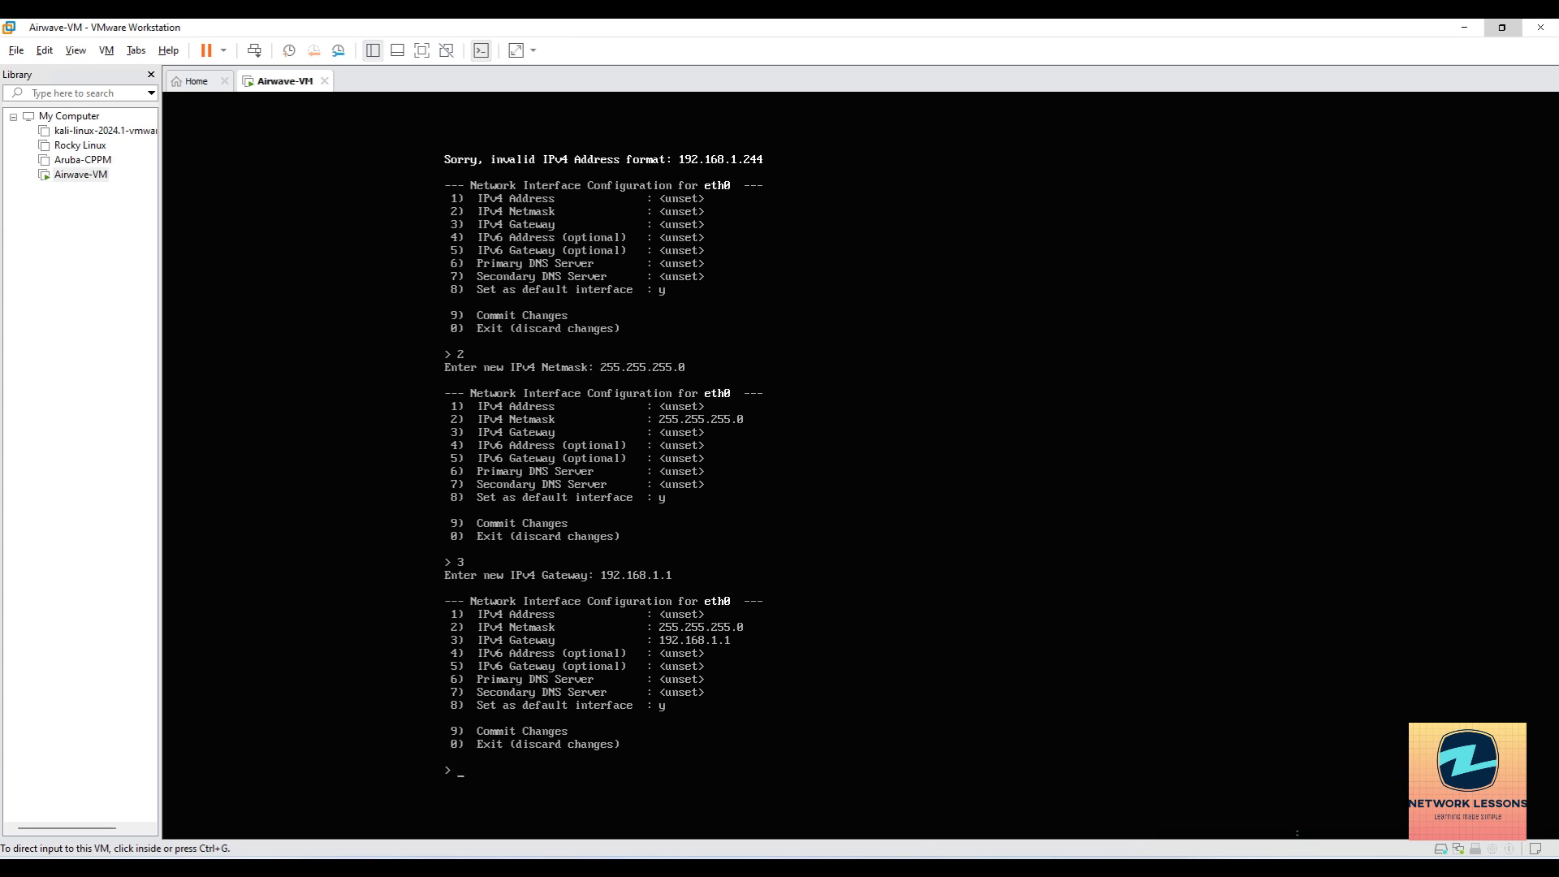
{"action": "type", "text": "6"}
{"action": "key", "text": "Return"}
{"action": "type", "text": "8.8.8.8"}
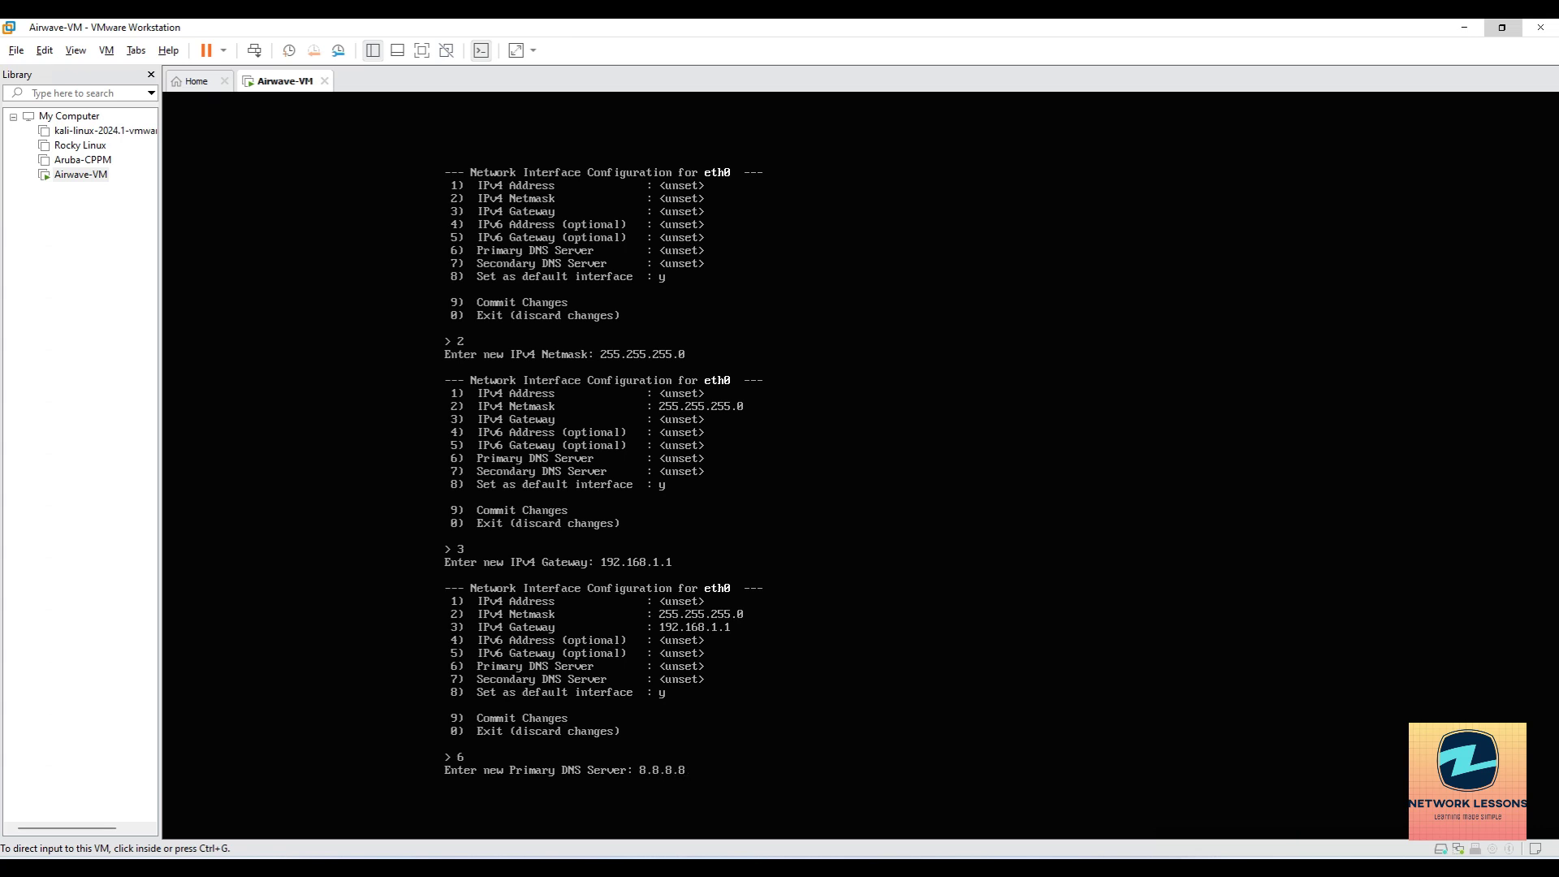
{"action": "key", "text": "Return"}
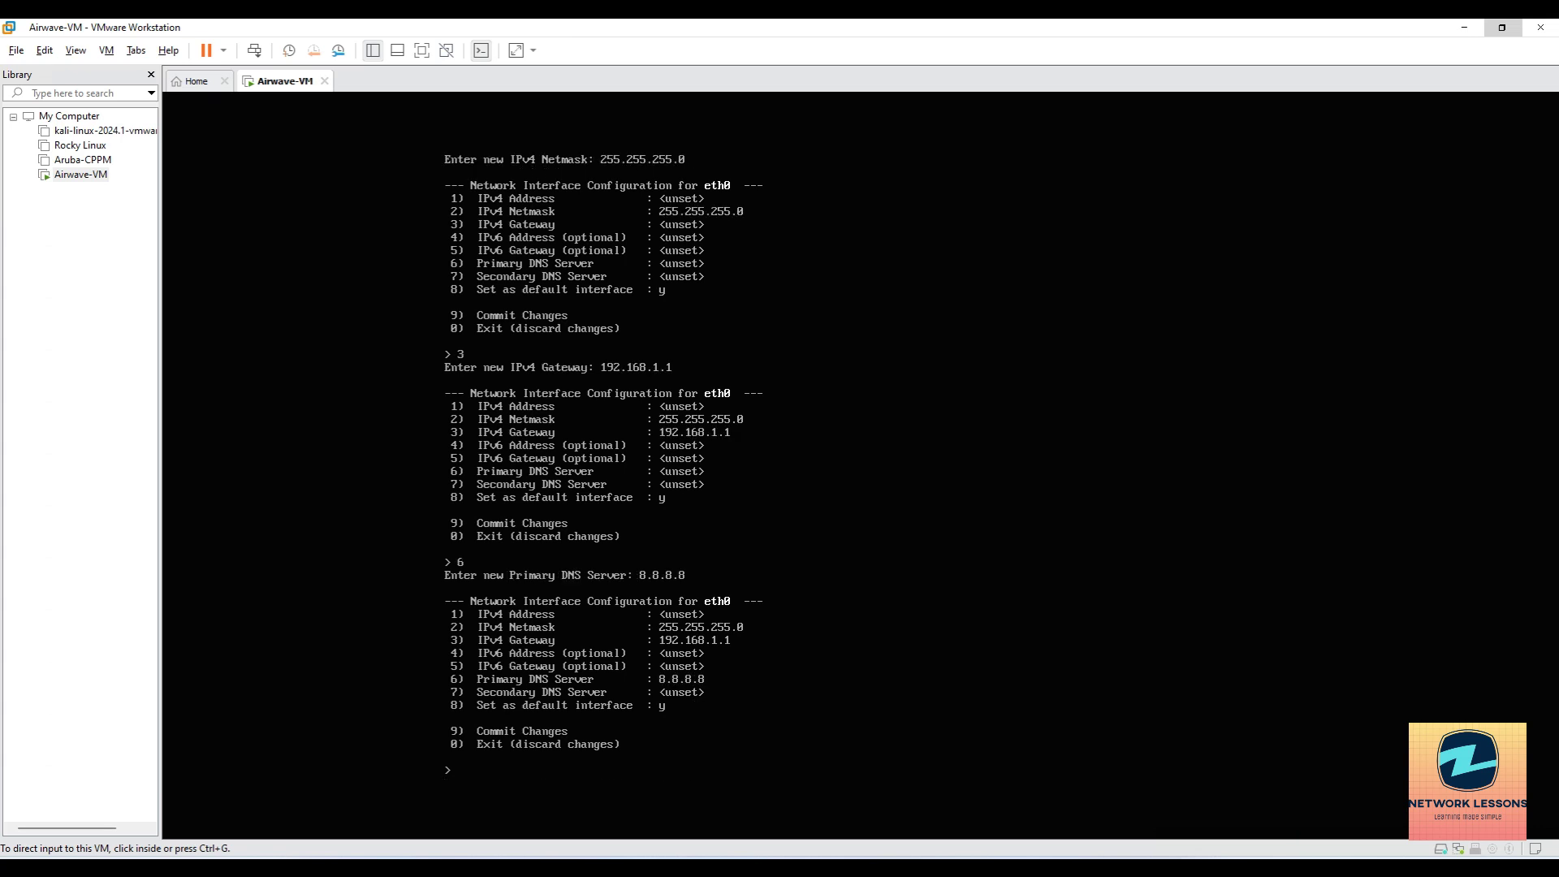
{"action": "type", "text": "7"}
{"action": "key", "text": "Return"}
{"action": "type", "text": "192.168.1.1"}
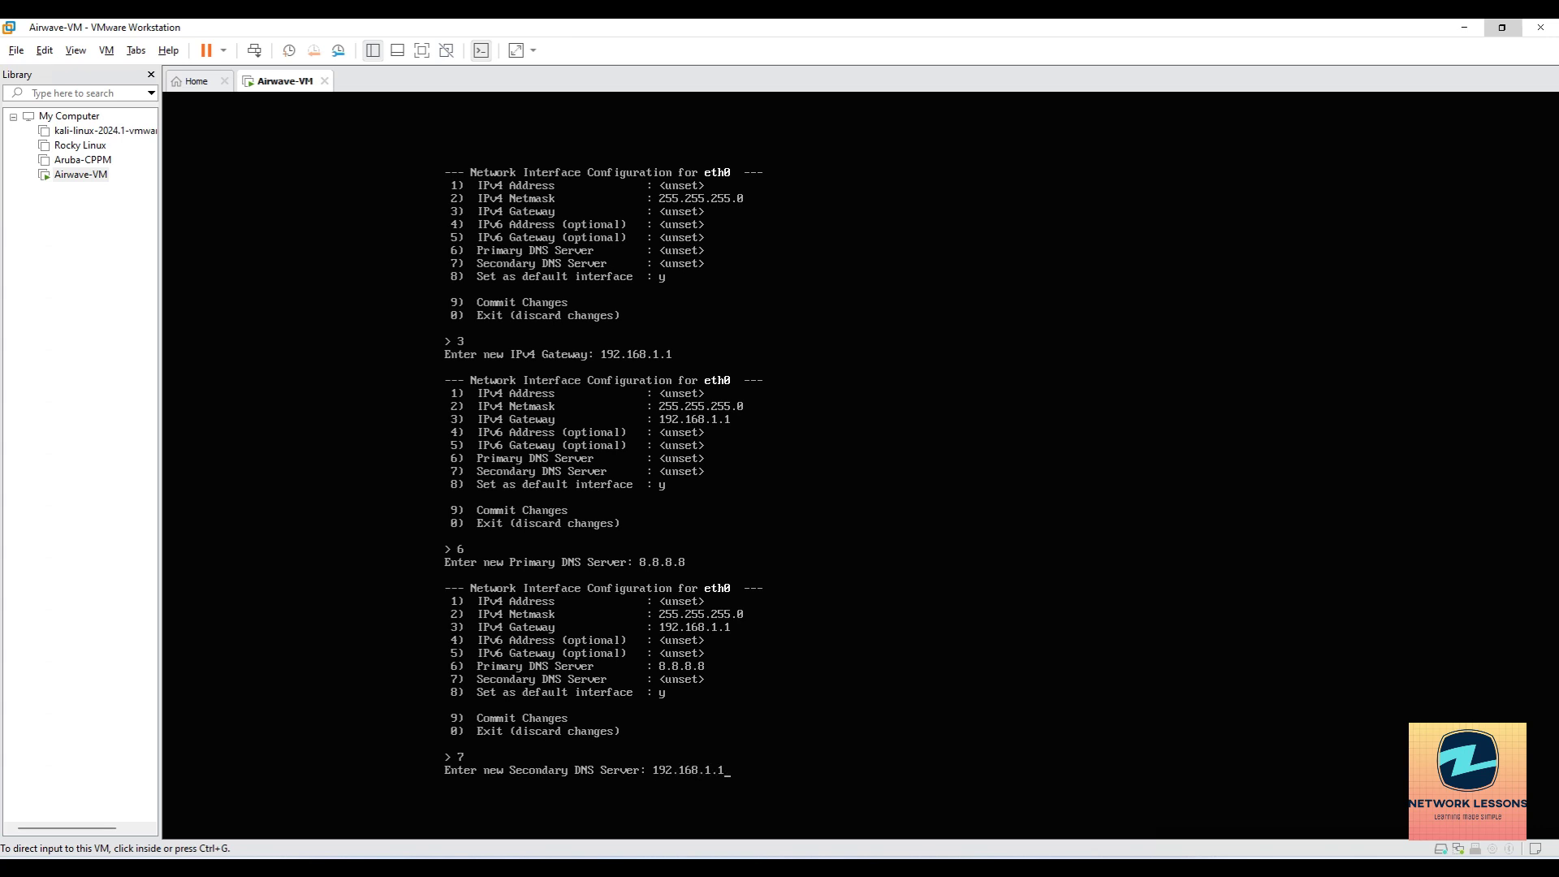
{"action": "key", "text": "Return"}
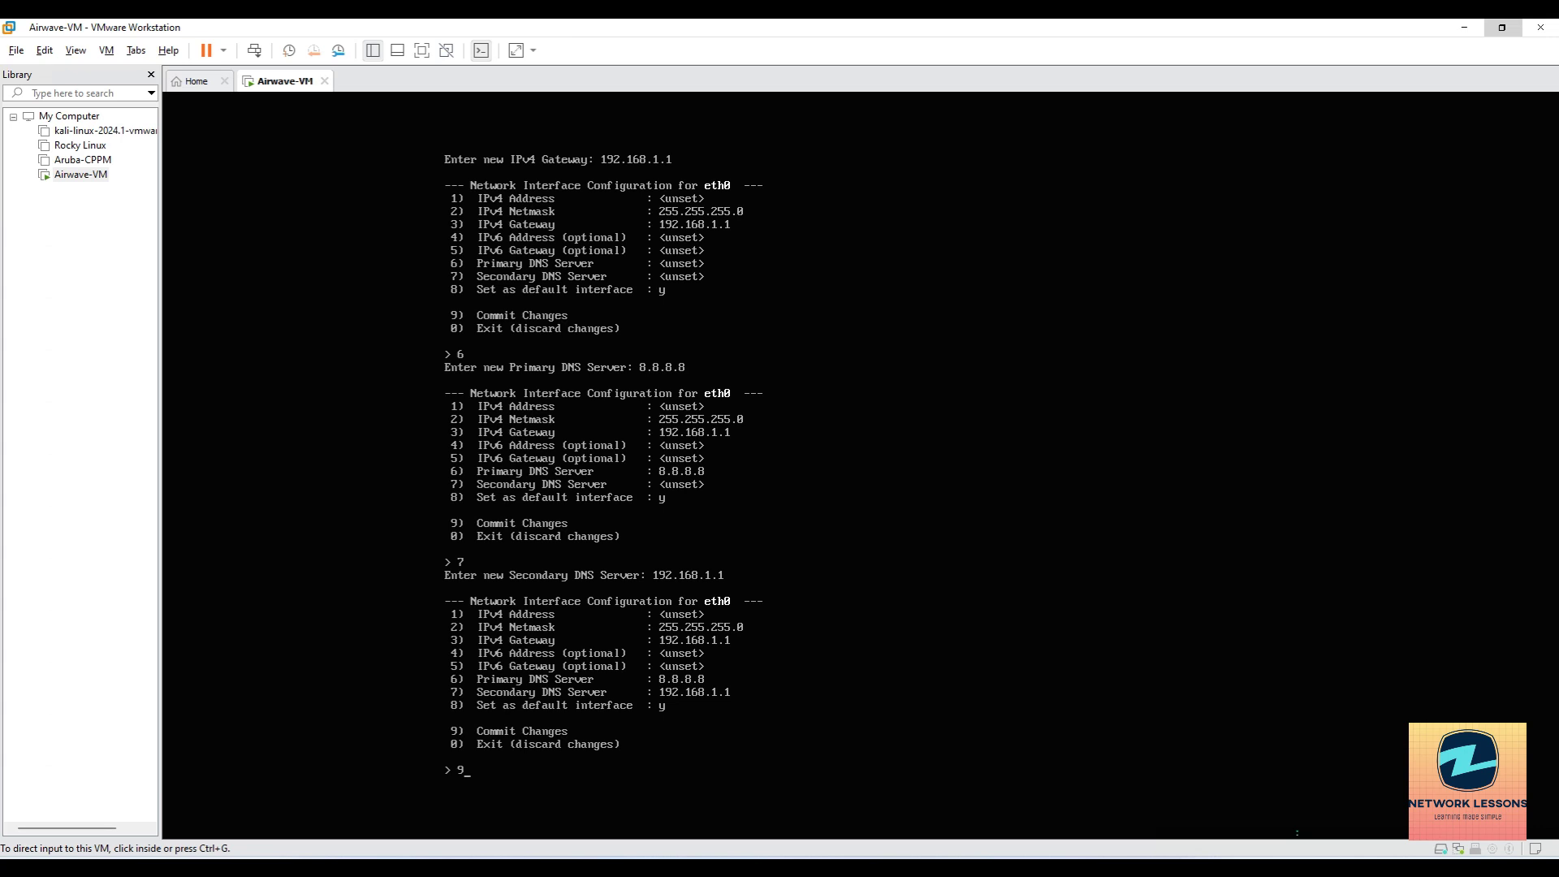
Correct the IPv4 address to 192.168.1.244 and commit the network configuration.
{"action": "type", "text": "9"}
{"action": "key", "text": "Return"}
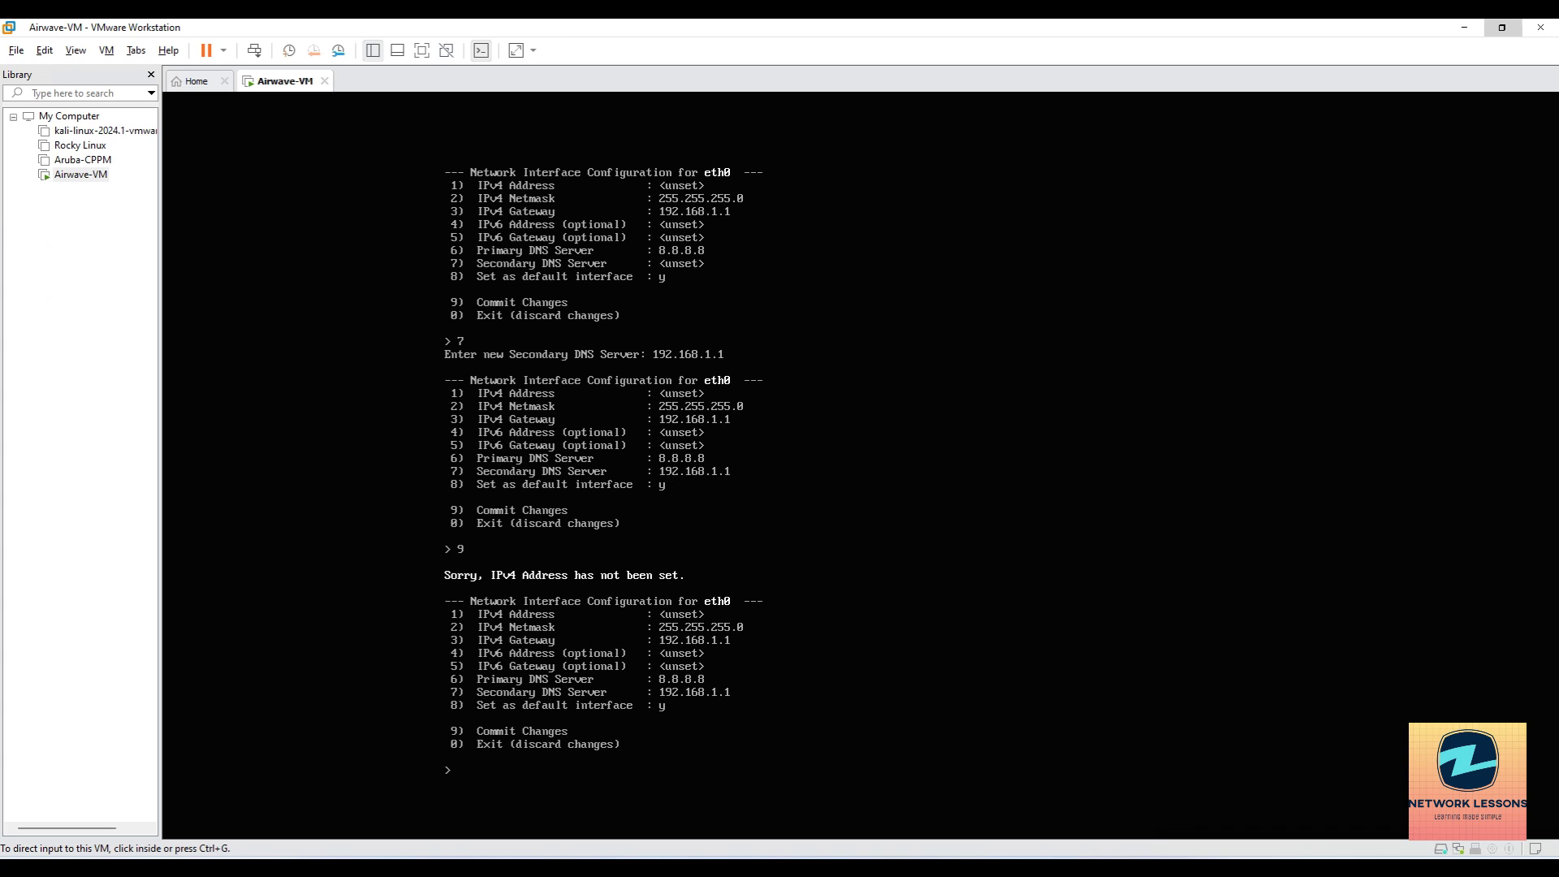
{"action": "key", "text": "Return"}
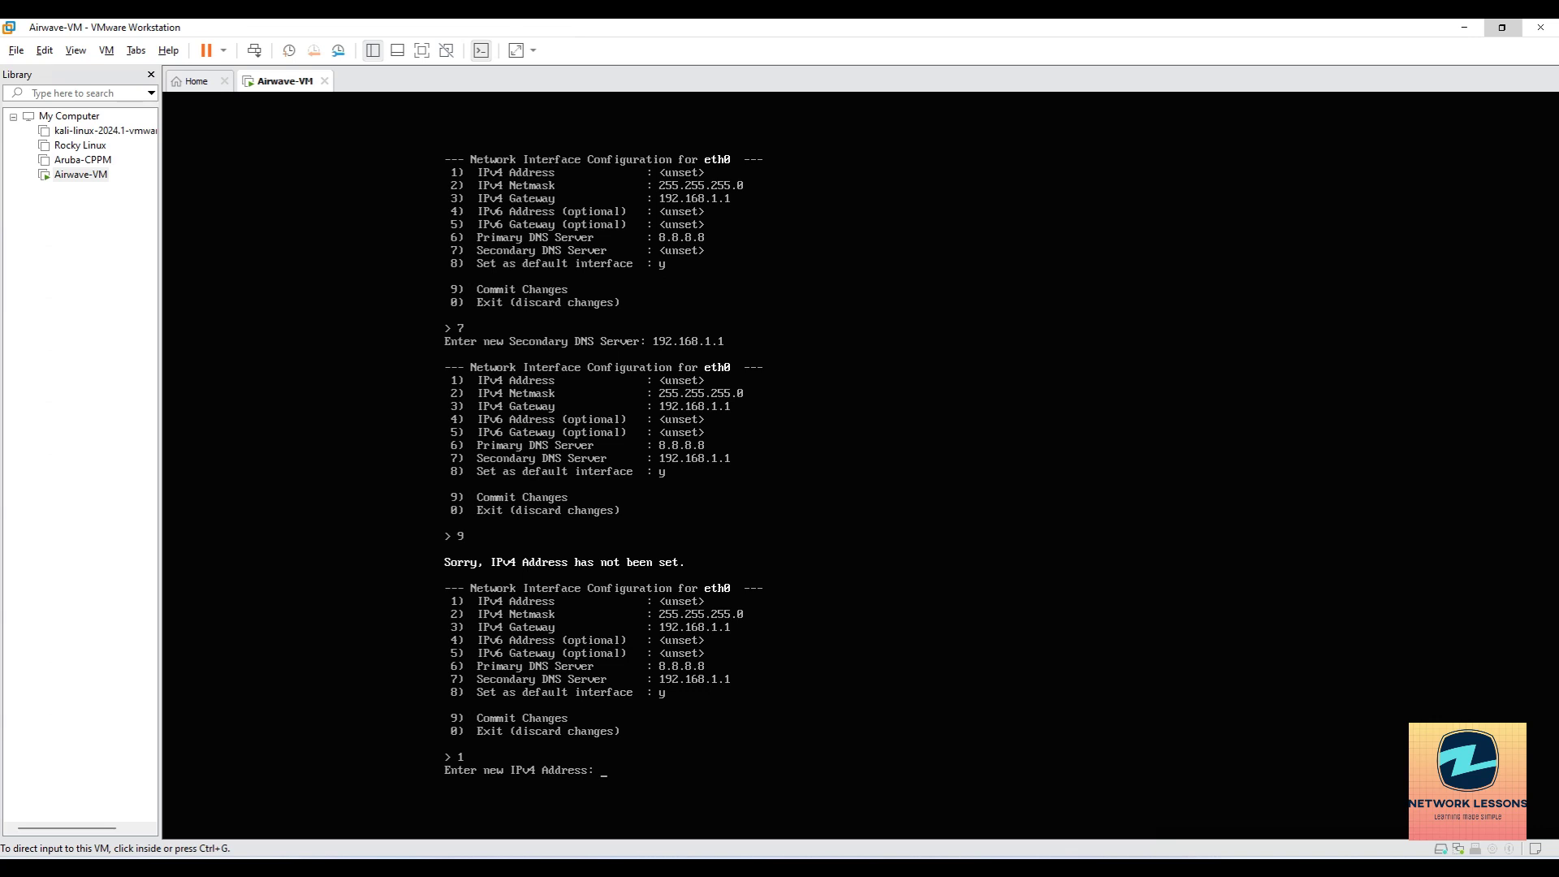
{"action": "type", "text": "192.168.1.244"}
{"action": "key", "text": "Return"}
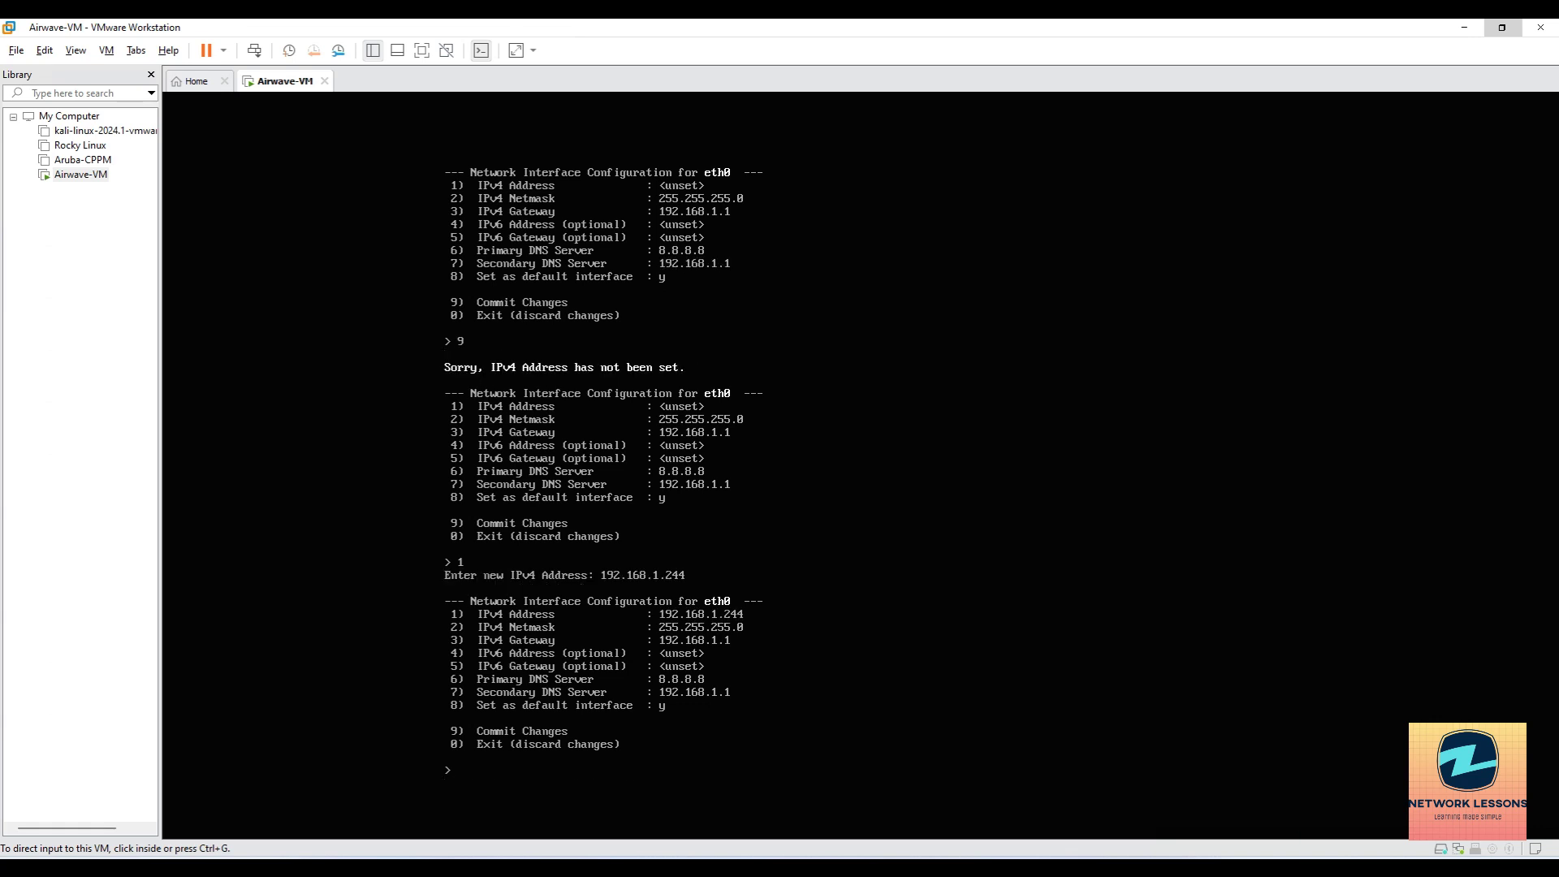
{"action": "key", "text": "Return"}
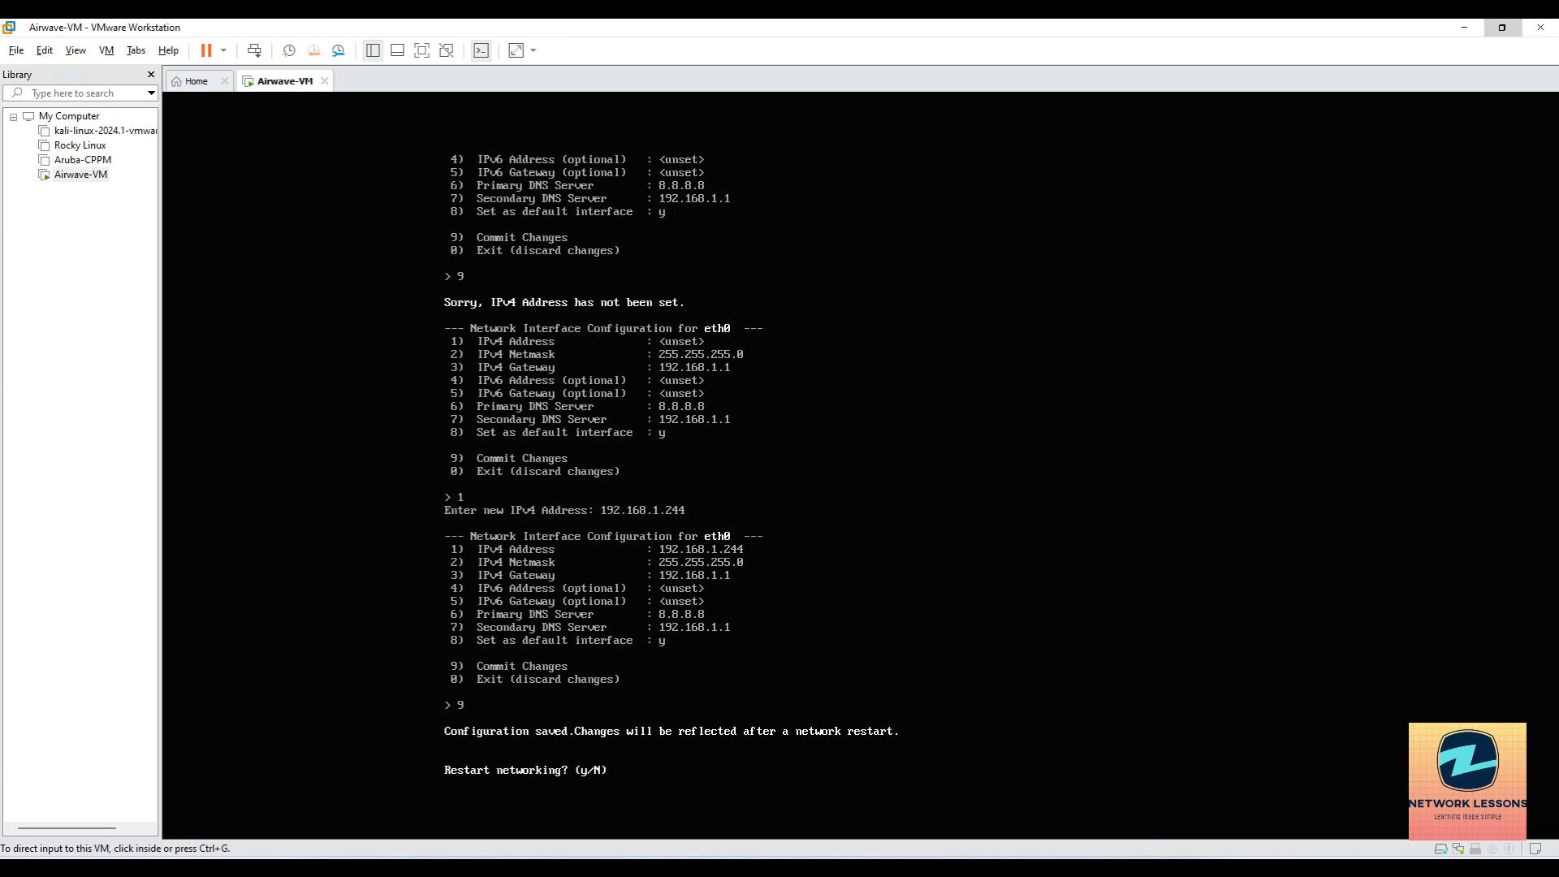
Restart networking, name the AMP 'Airwave' and decline a DNS name.
{"action": "key", "text": "Return"}
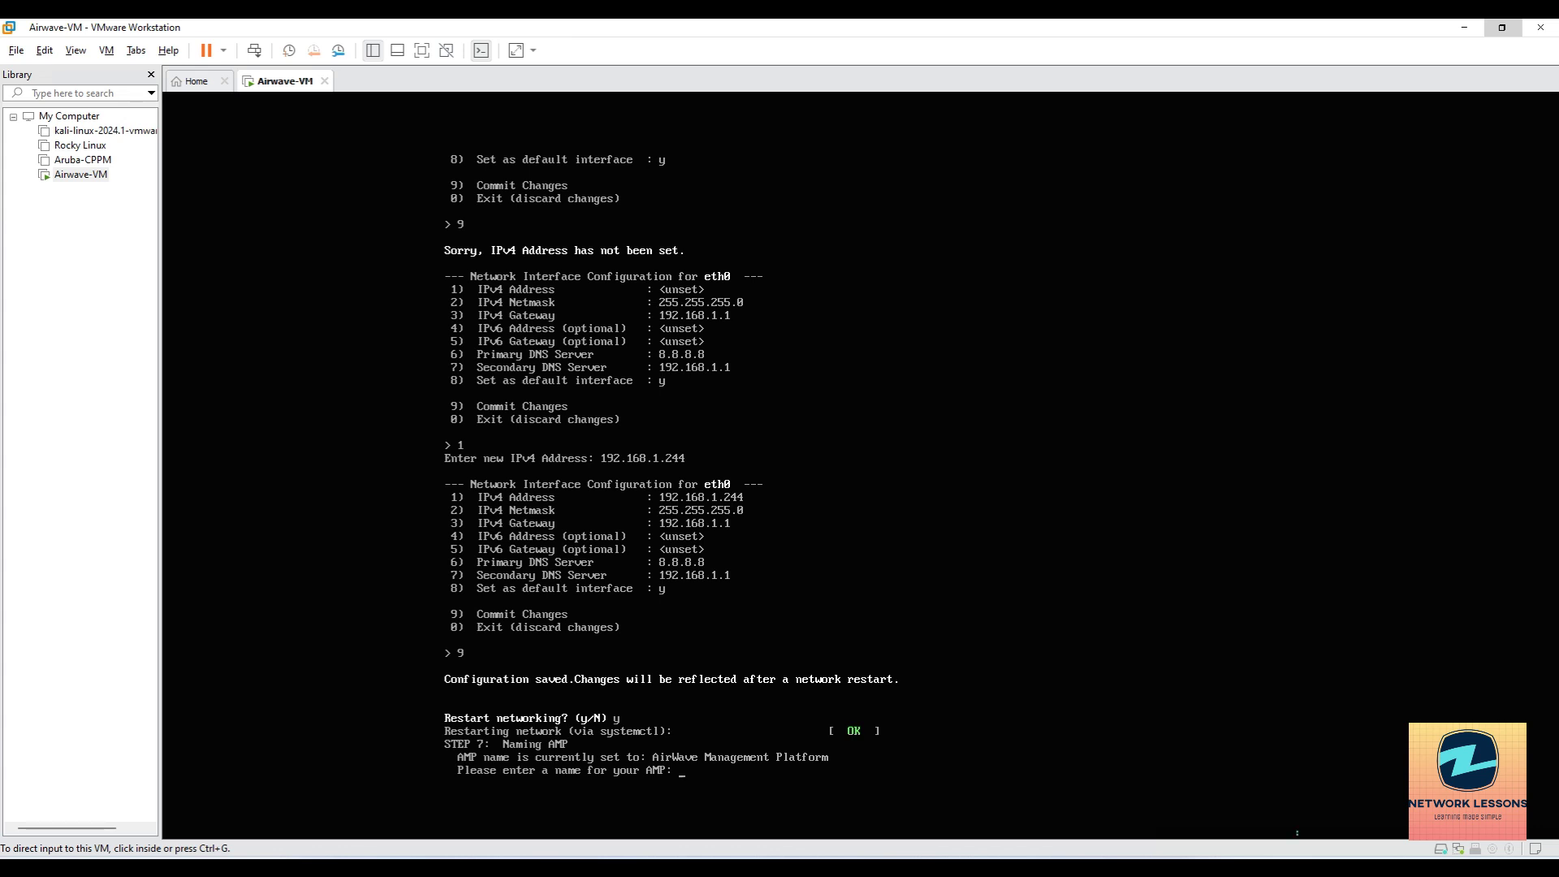
{"action": "type", "text": "Airwave"}
{"action": "key", "text": "Return"}
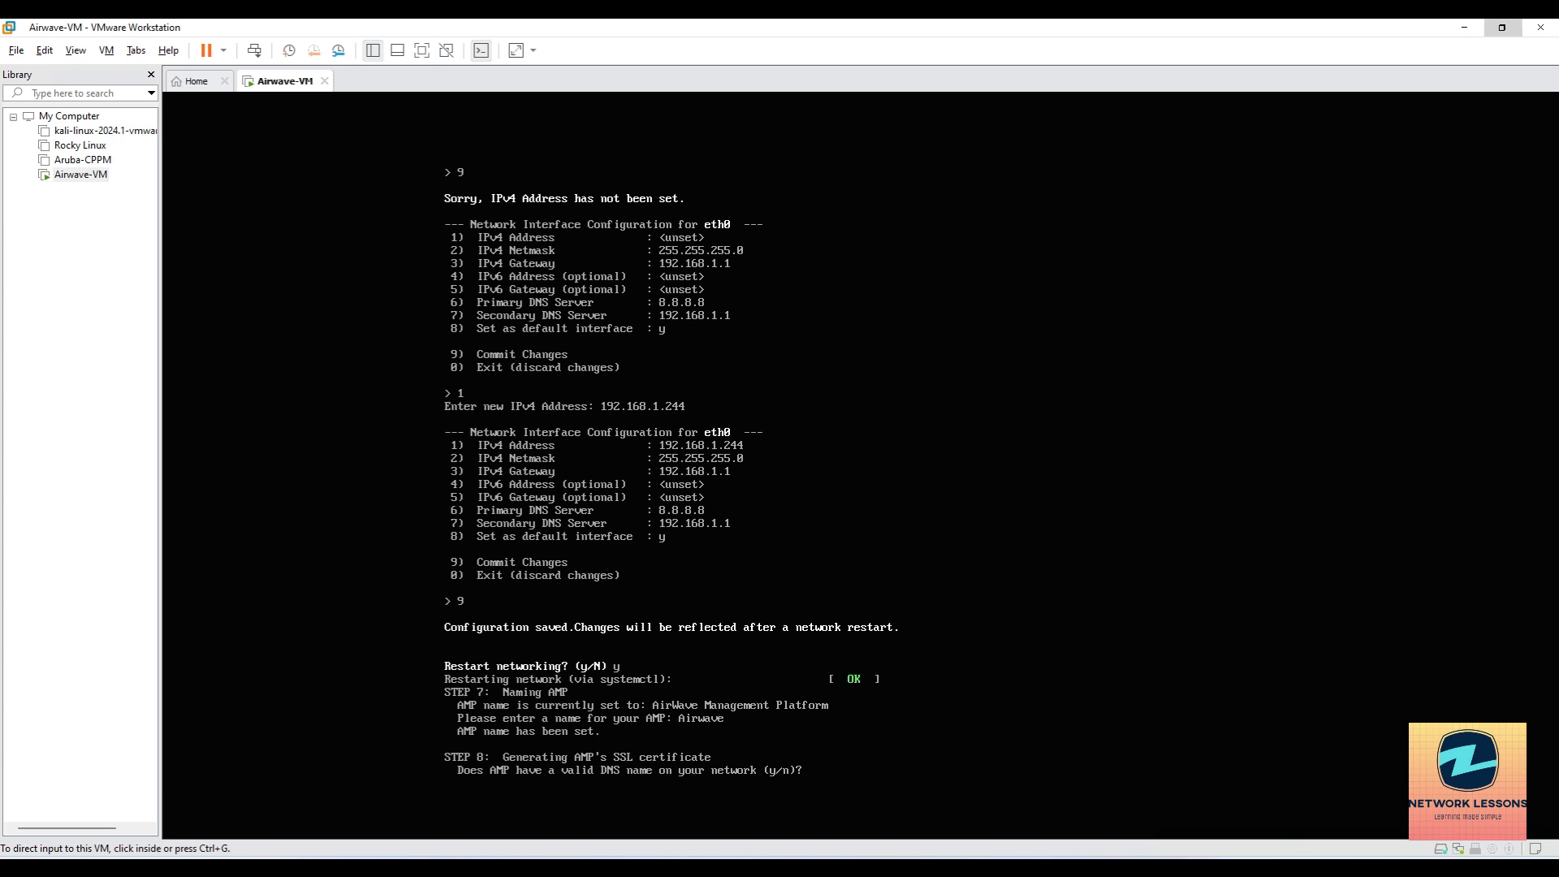
{"action": "key", "text": "Return"}
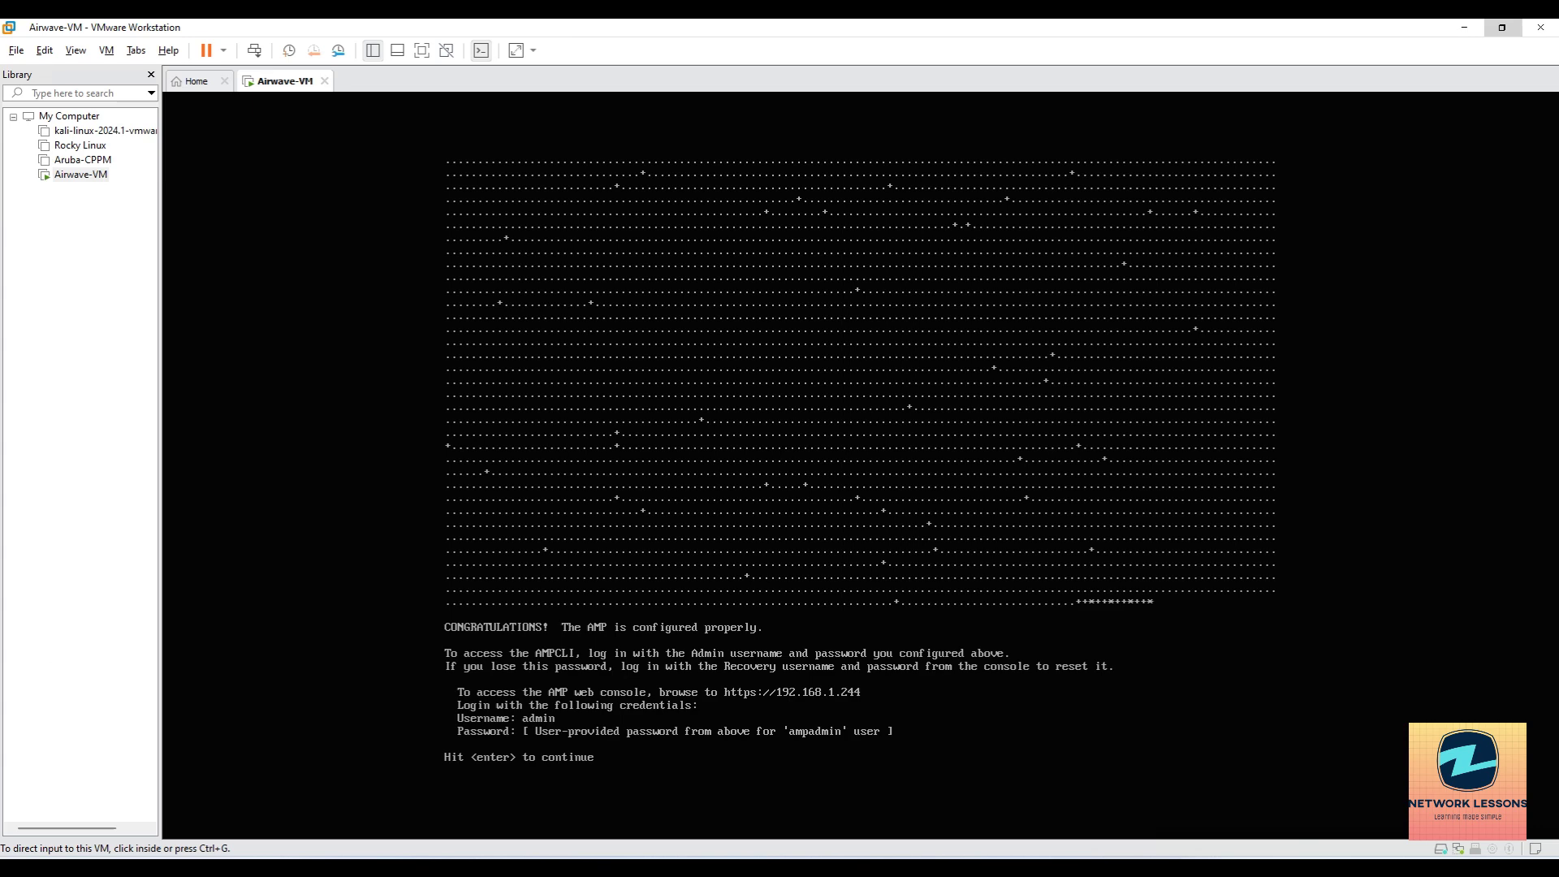
Continue past the setup completion screen and try logging in as admin.
{"action": "key", "text": "Return"}
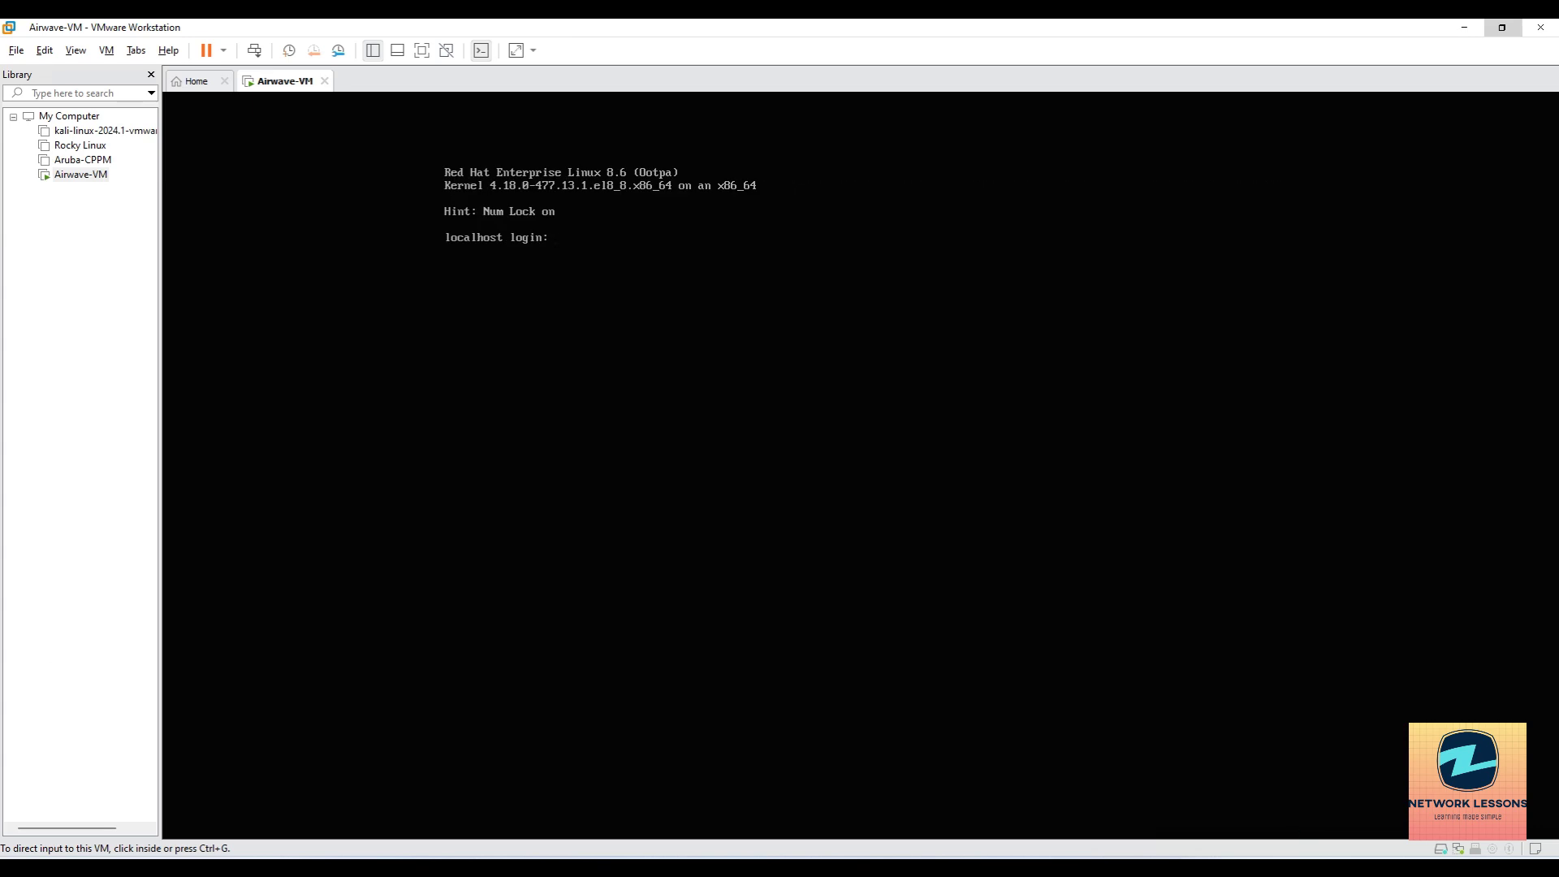
{"action": "type", "text": "admin"}
{"action": "key", "text": "Return"}
Log in to the console as ampadmin with its password, then return to the browser.
{"action": "type", "text": "d"}
{"action": "key", "text": "BackSpace"}
{"action": "type", "text": "\\"}
{"action": "key", "text": "BackSpace"}
{"action": "type", "text": "mpadmin"}
{"action": "key", "text": "Return"}
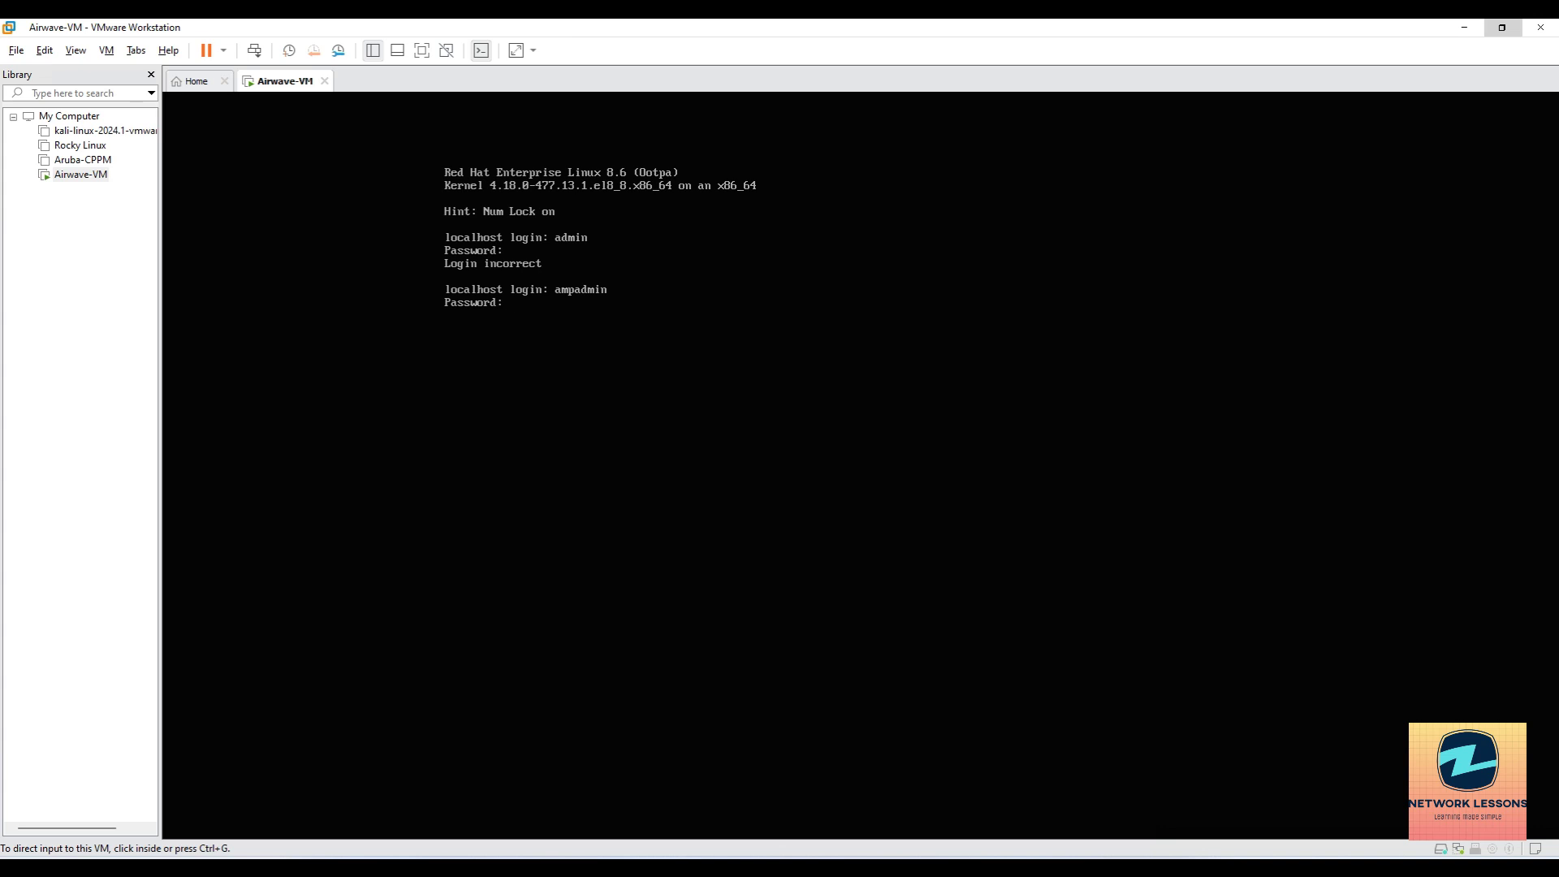
{"action": "key", "text": "Return"}
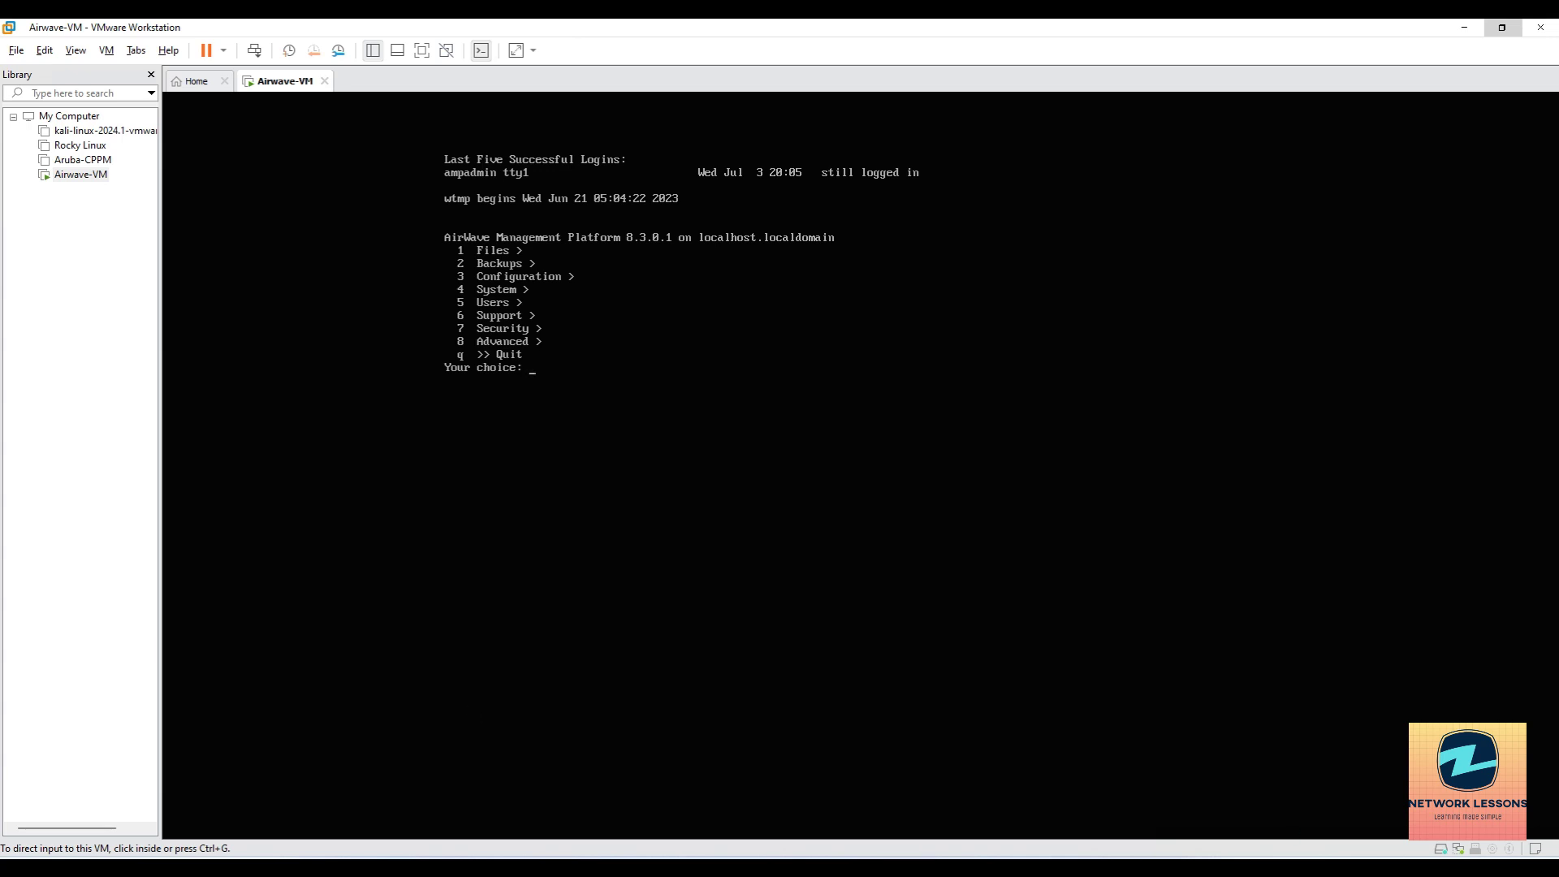
{"action": "key", "text": "alt+Tab"}
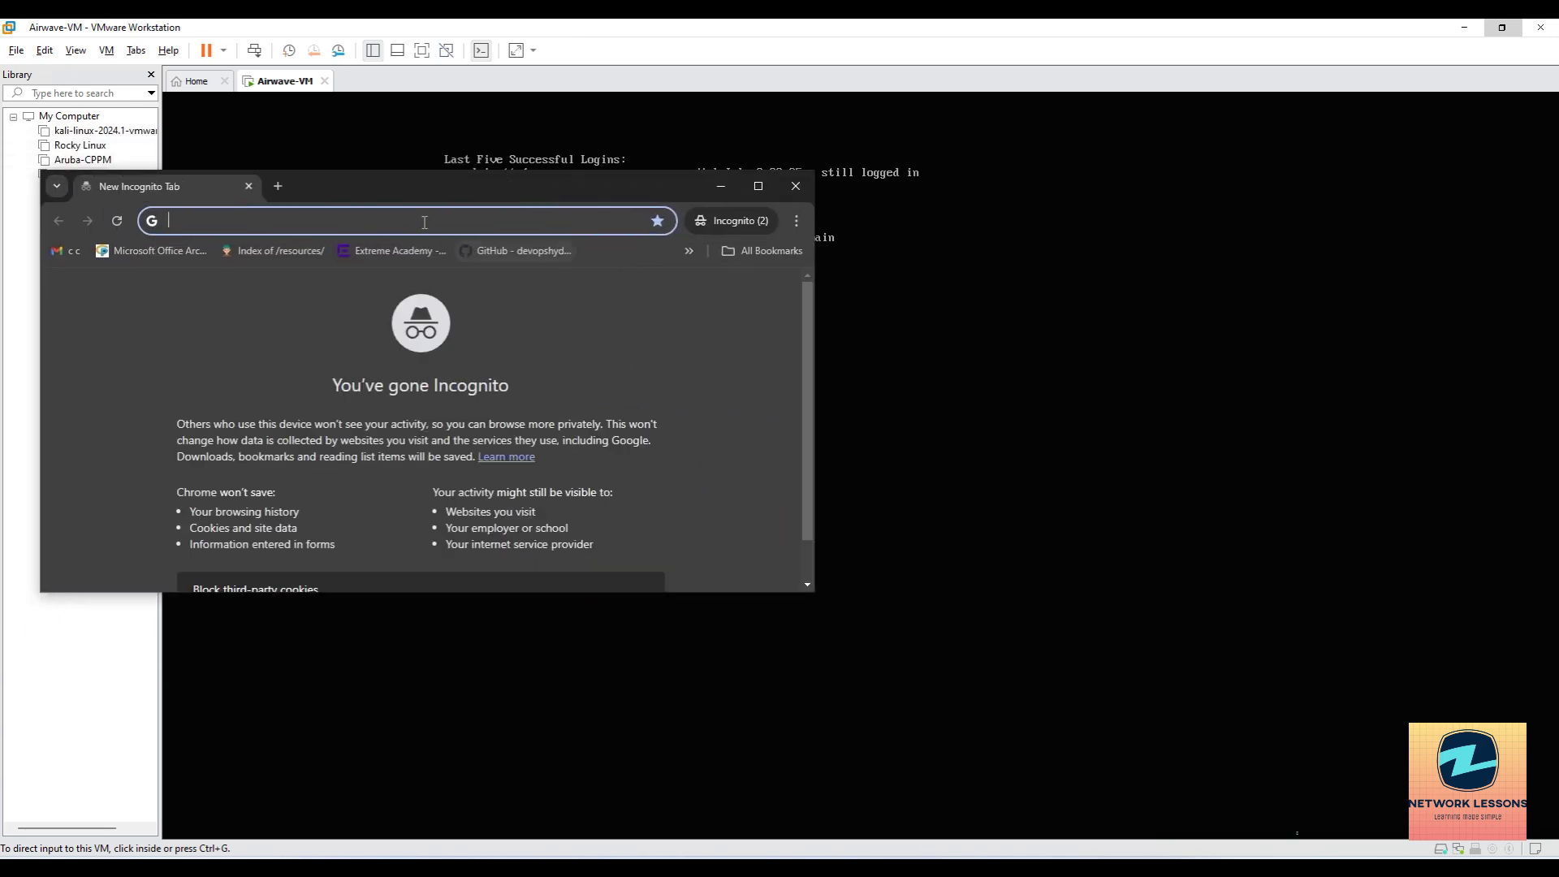
{"action": "type", "text": "http"}
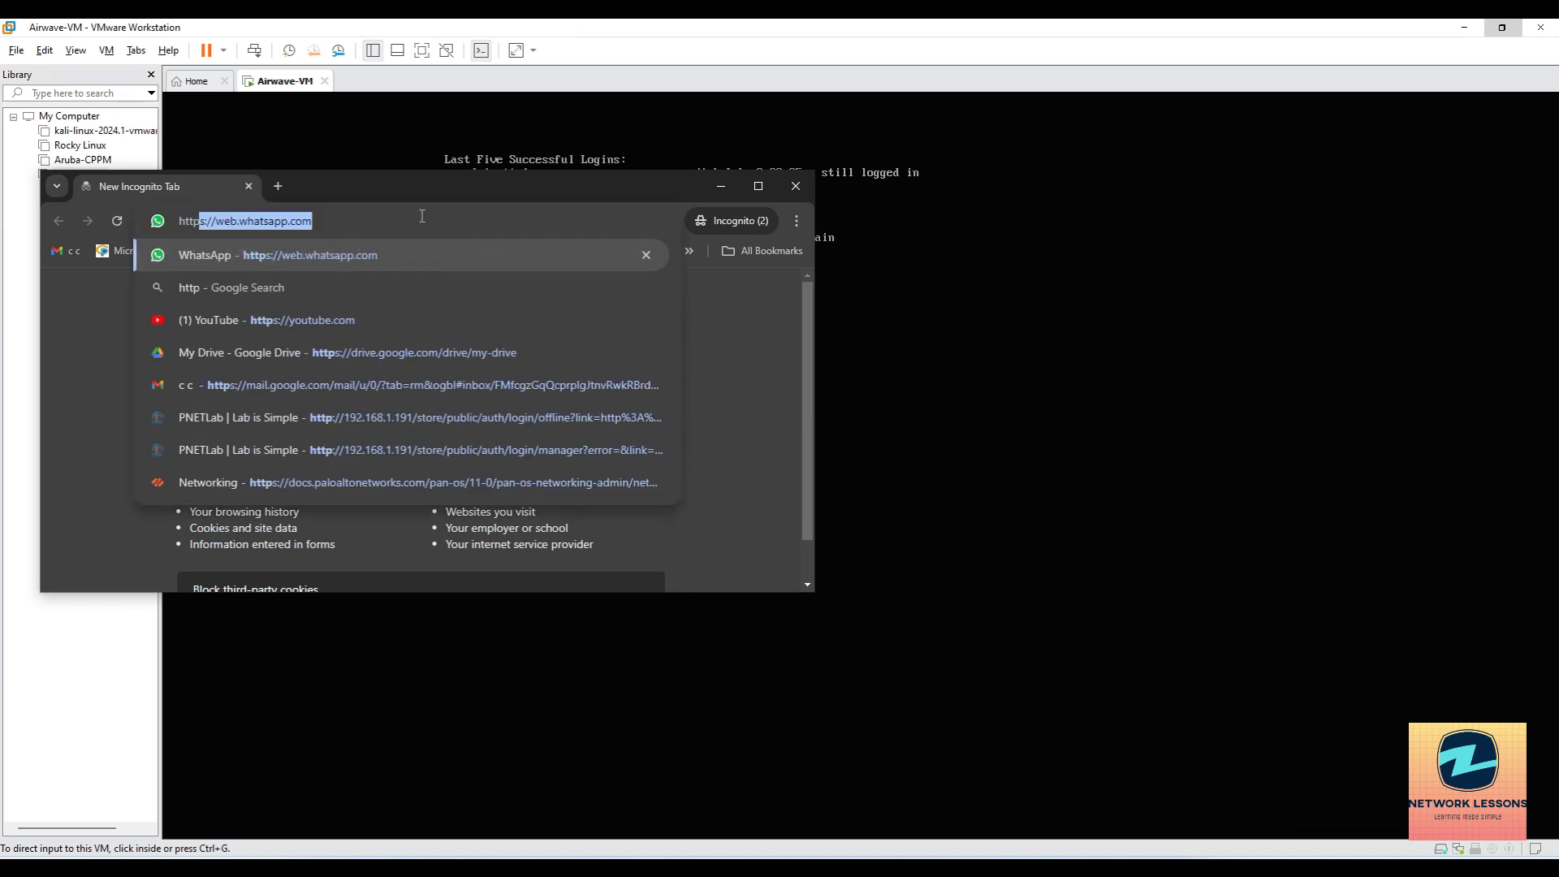
{"action": "type", "text": "://12"}
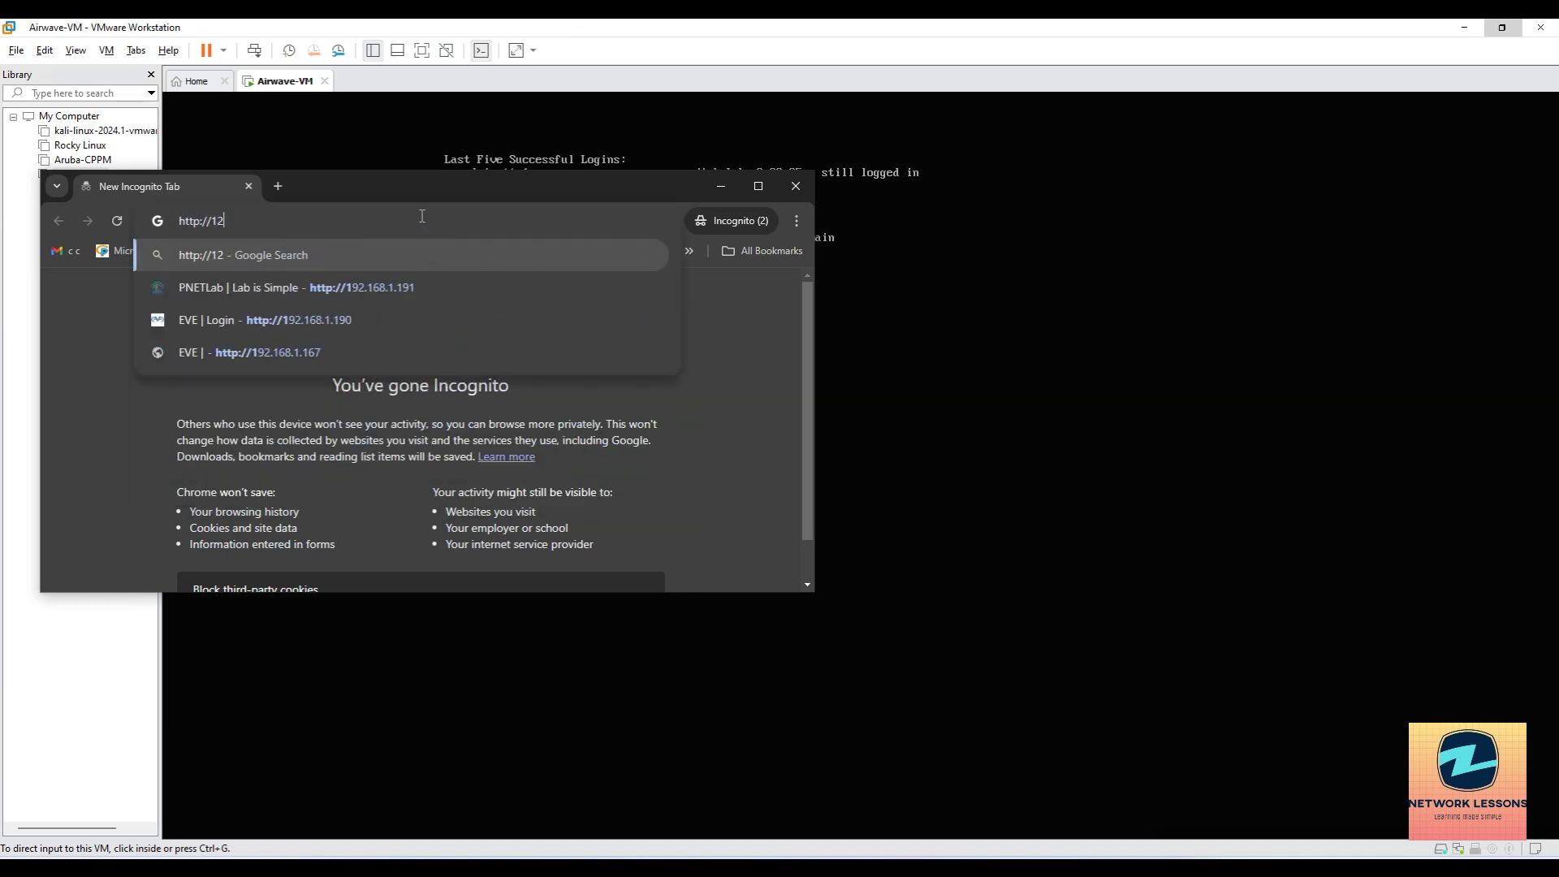
{"action": "key", "text": "BackSpace"}
{"action": "type", "text": "92."}
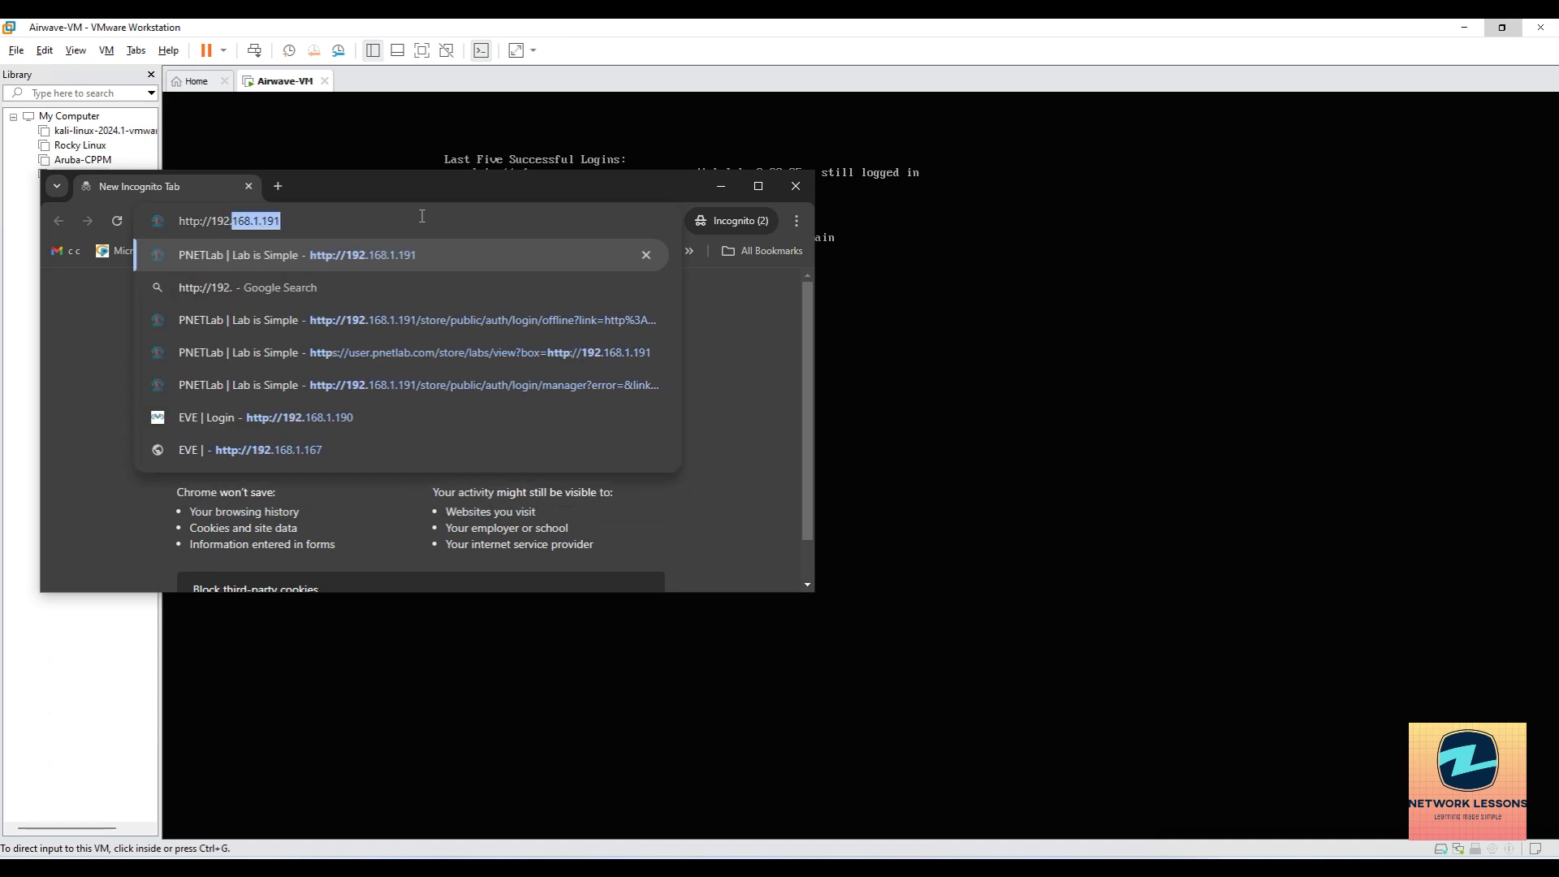
{"action": "type", "text": "168.1.244"}
{"action": "key", "text": "Return"}
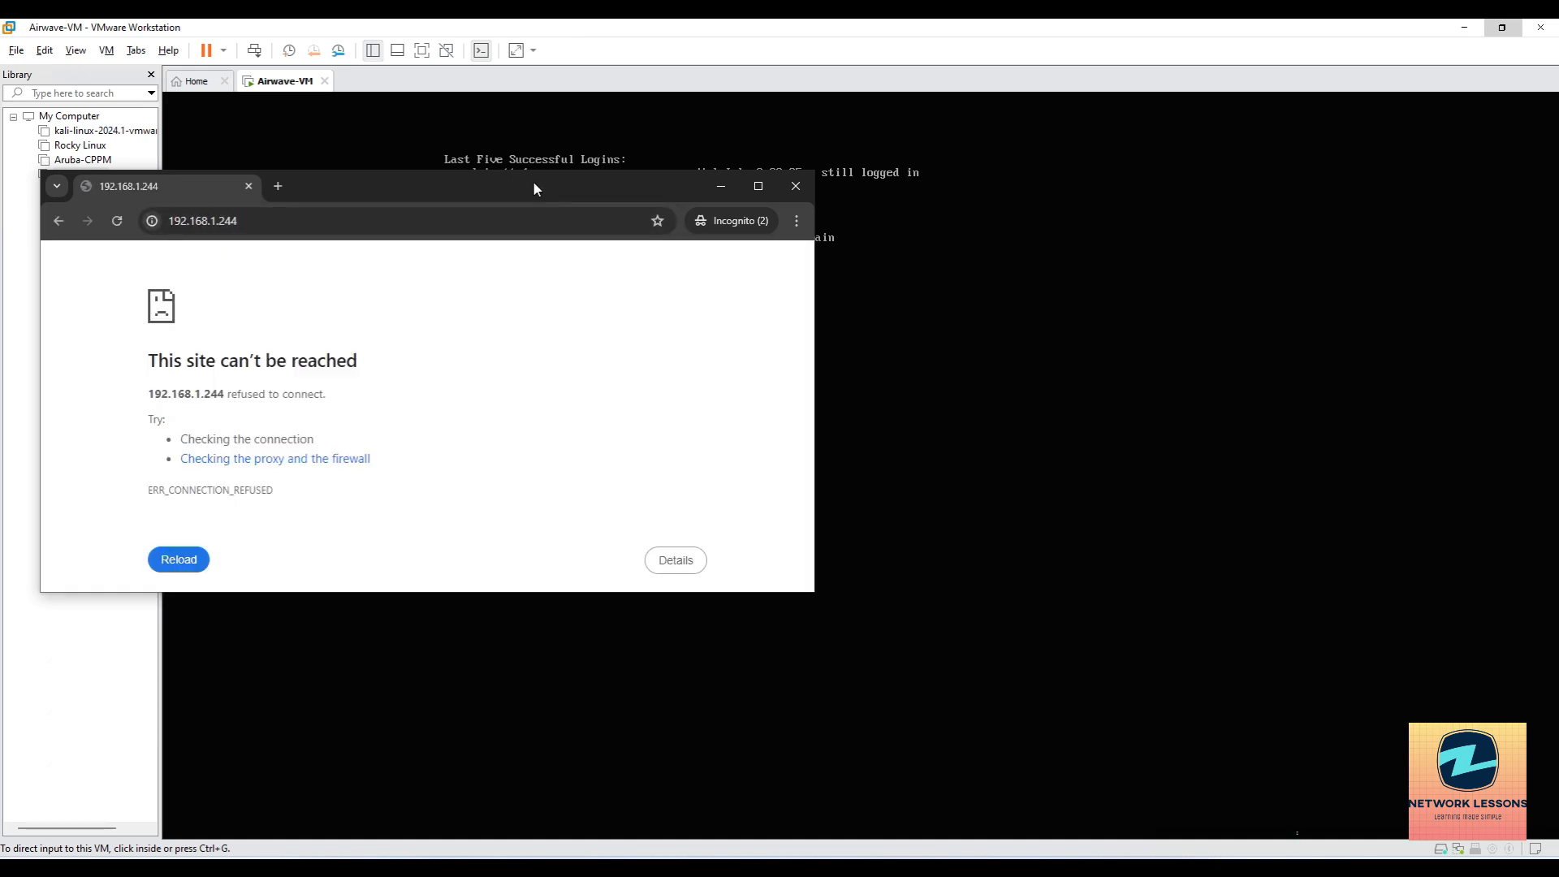
{"action": "double_click", "coordinate": [533, 188]}
{"action": "left_click", "coordinate": [199, 71]}
{"action": "left_click", "coordinate": [230, 95]}
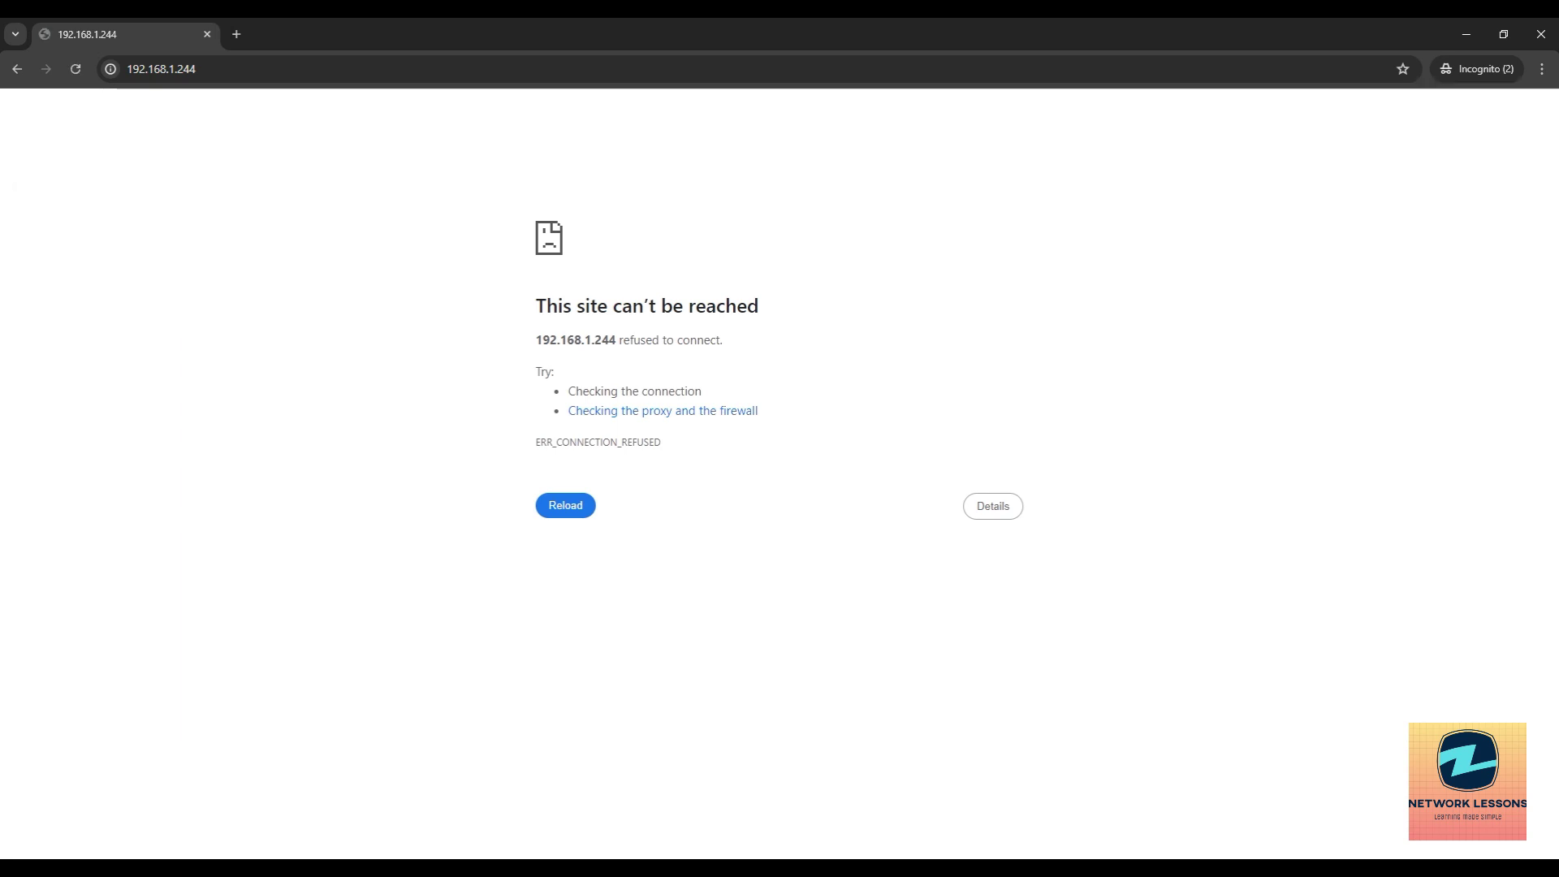
{"action": "key", "text": "F5"}
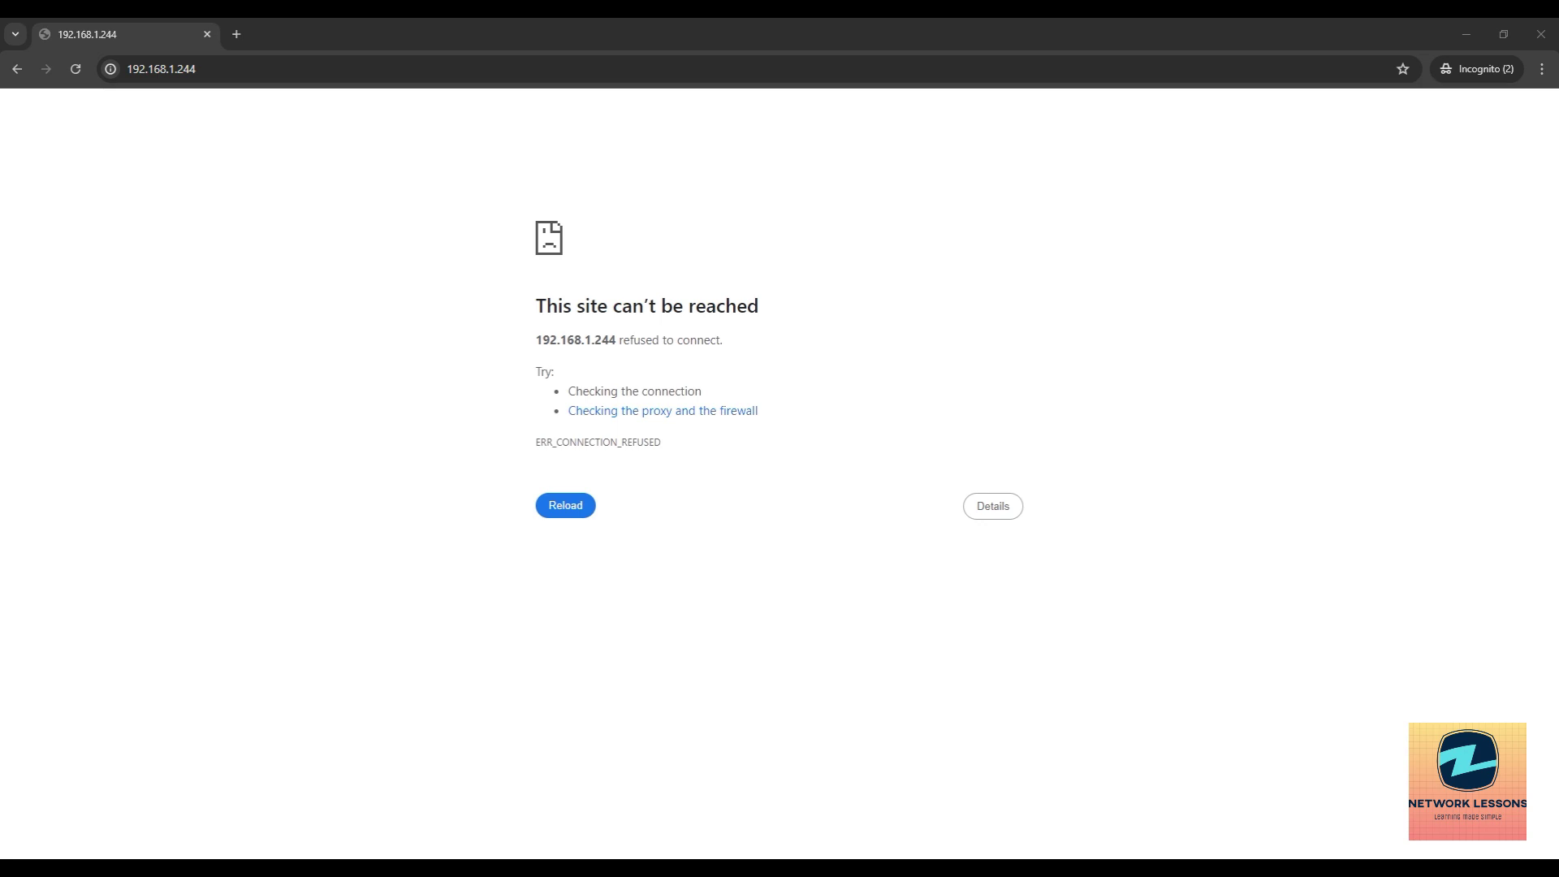
{"action": "key", "text": "F5"}
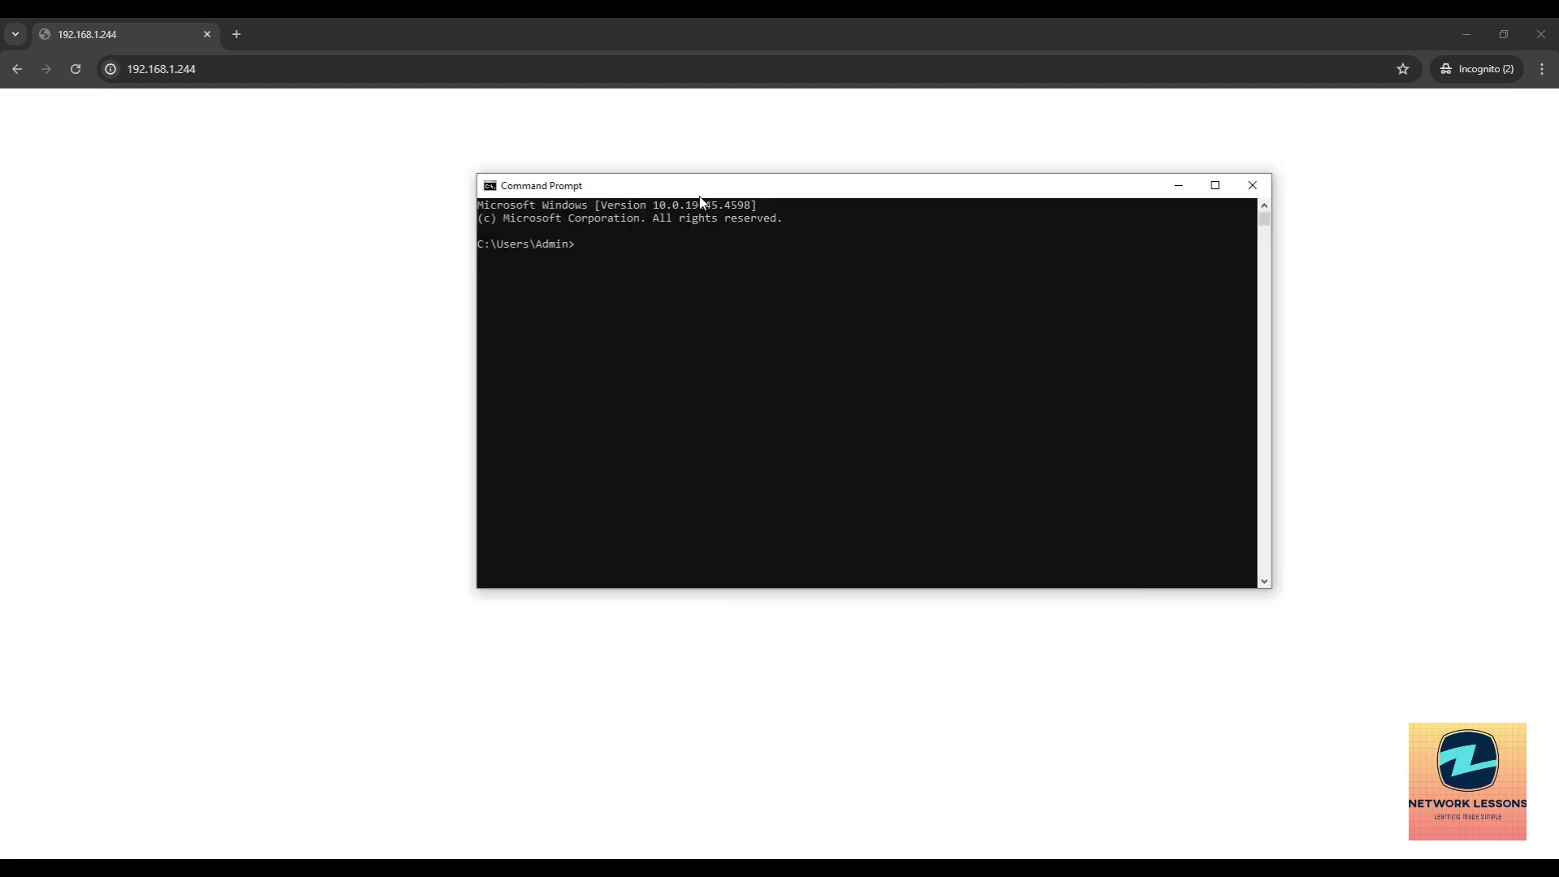
Run a continuous ping to 192.168.1.244 in Command Prompt.
{"action": "left_click_drag", "start_coordinate": [642, 192], "coordinate": [751, 211]}
{"action": "type", "text": "ping 192"}
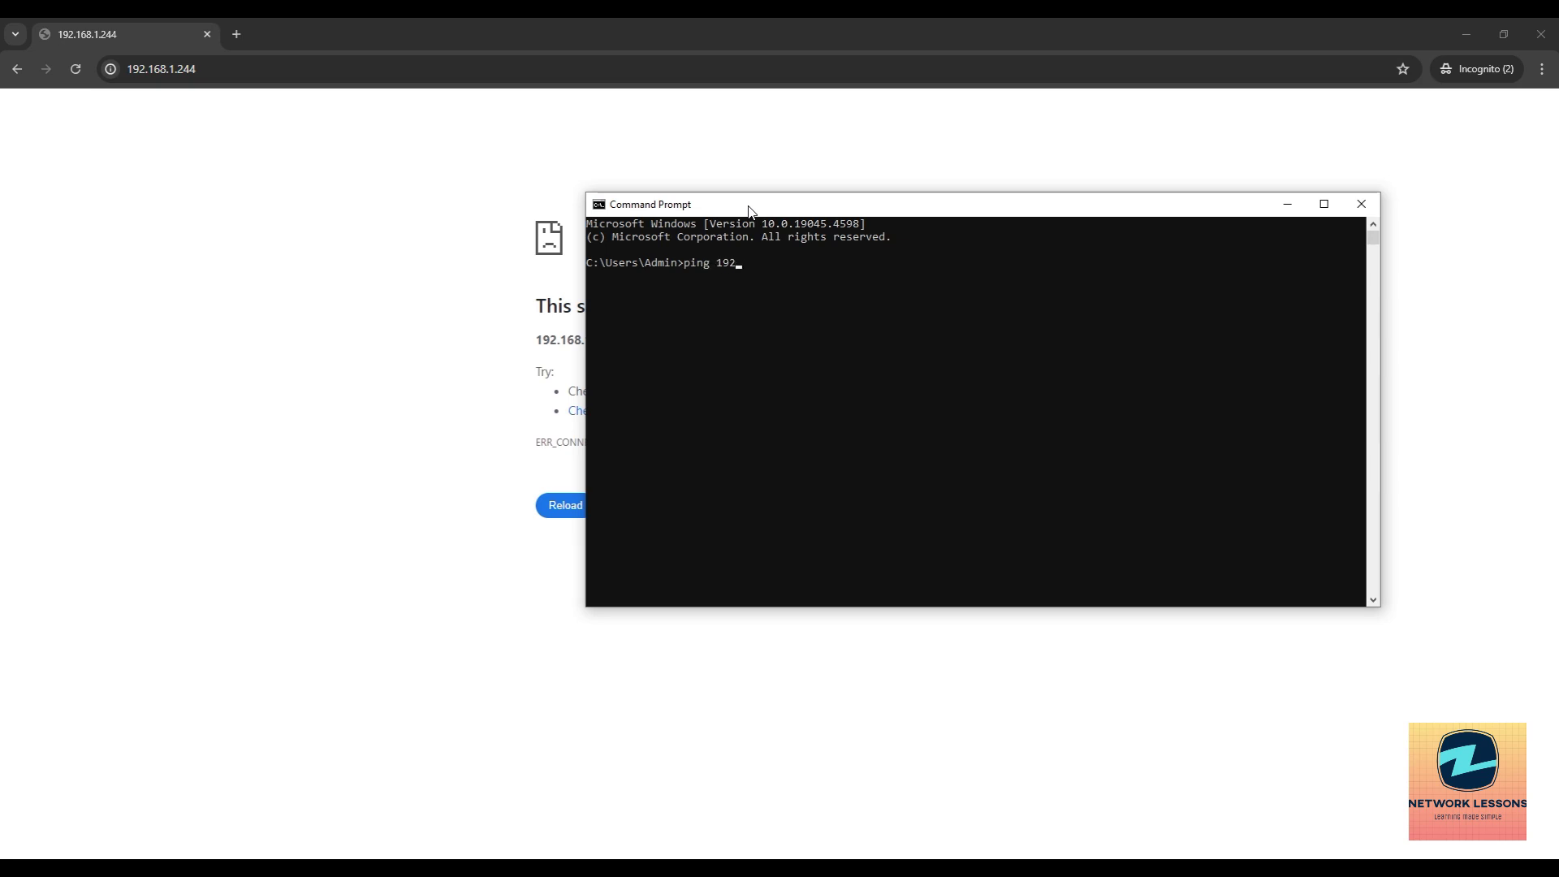
{"action": "type", "text": ".168.1.244 -t"}
{"action": "key", "text": "Return"}
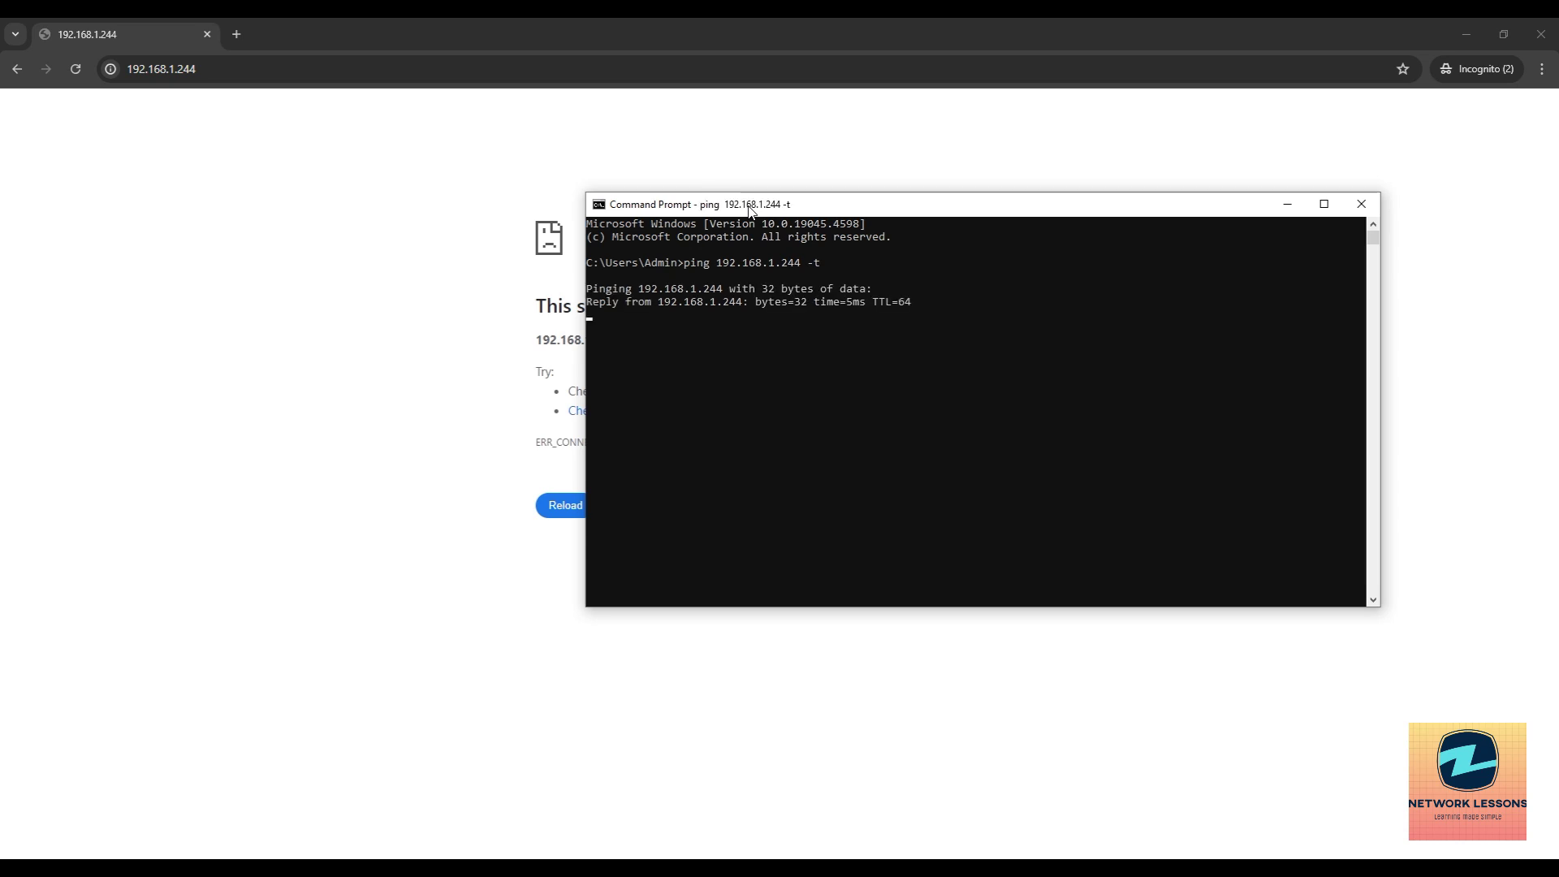
Reload 192.168.1.244 in the browser and close the incognito window.
{"action": "left_click", "coordinate": [196, 71]}
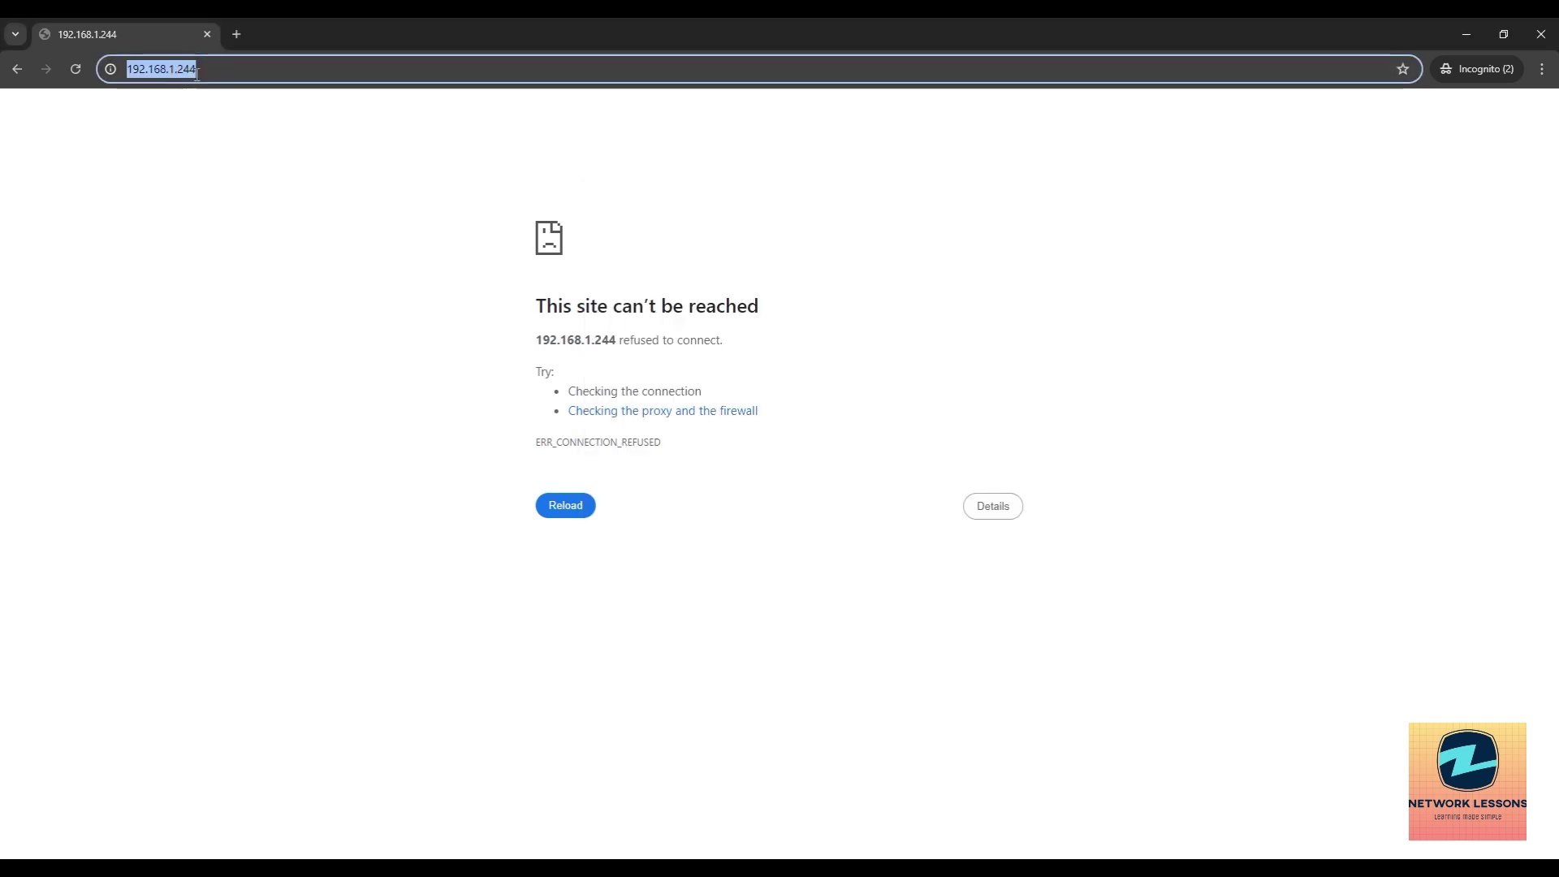
{"action": "key", "text": "Return"}
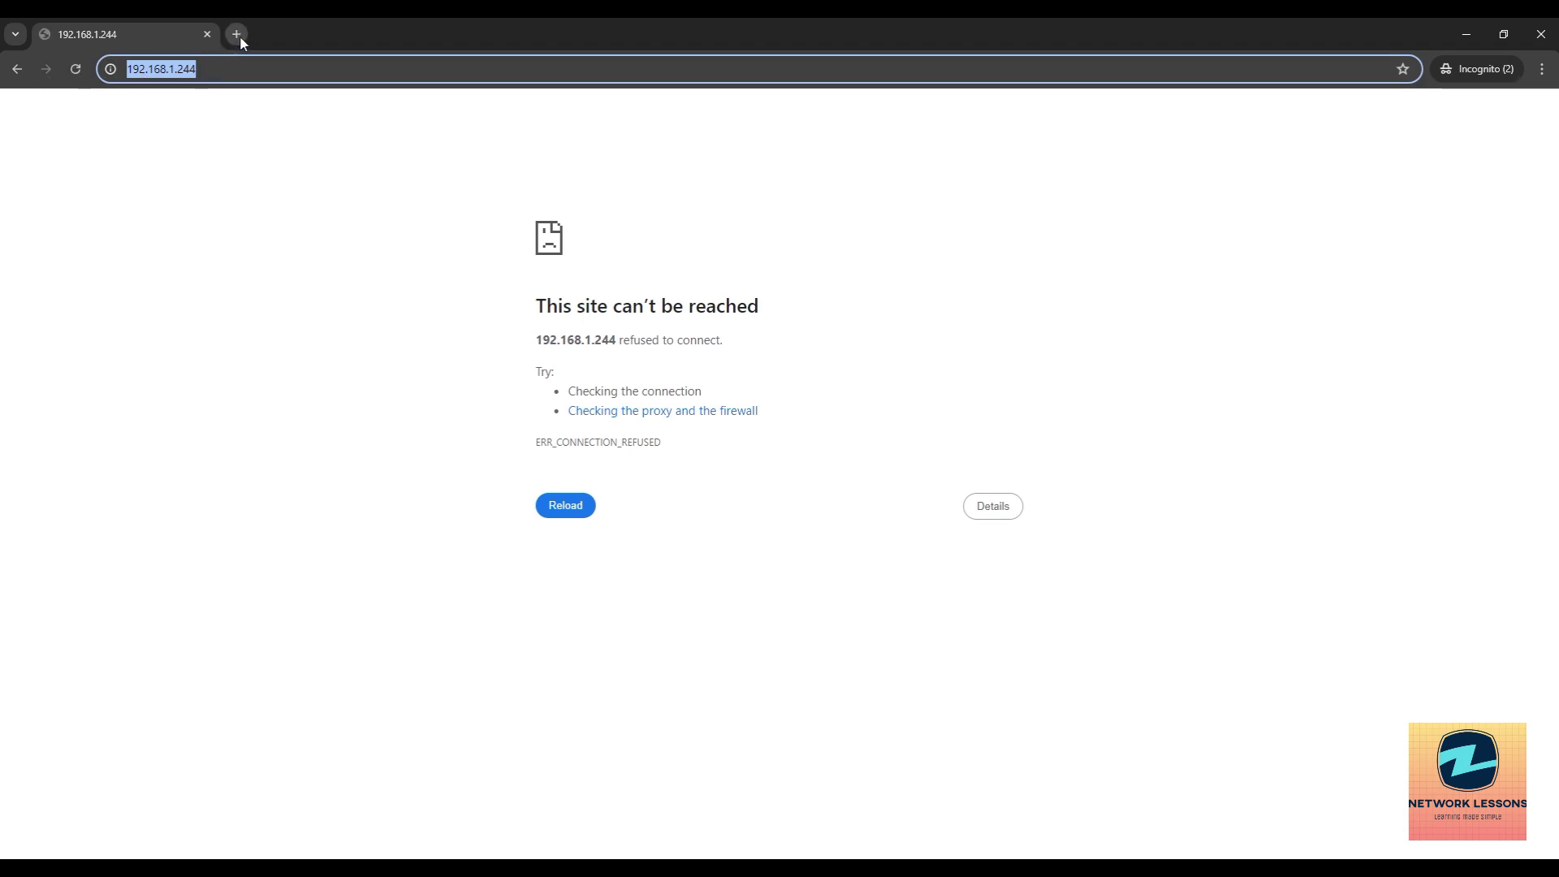
{"action": "left_click", "coordinate": [206, 34]}
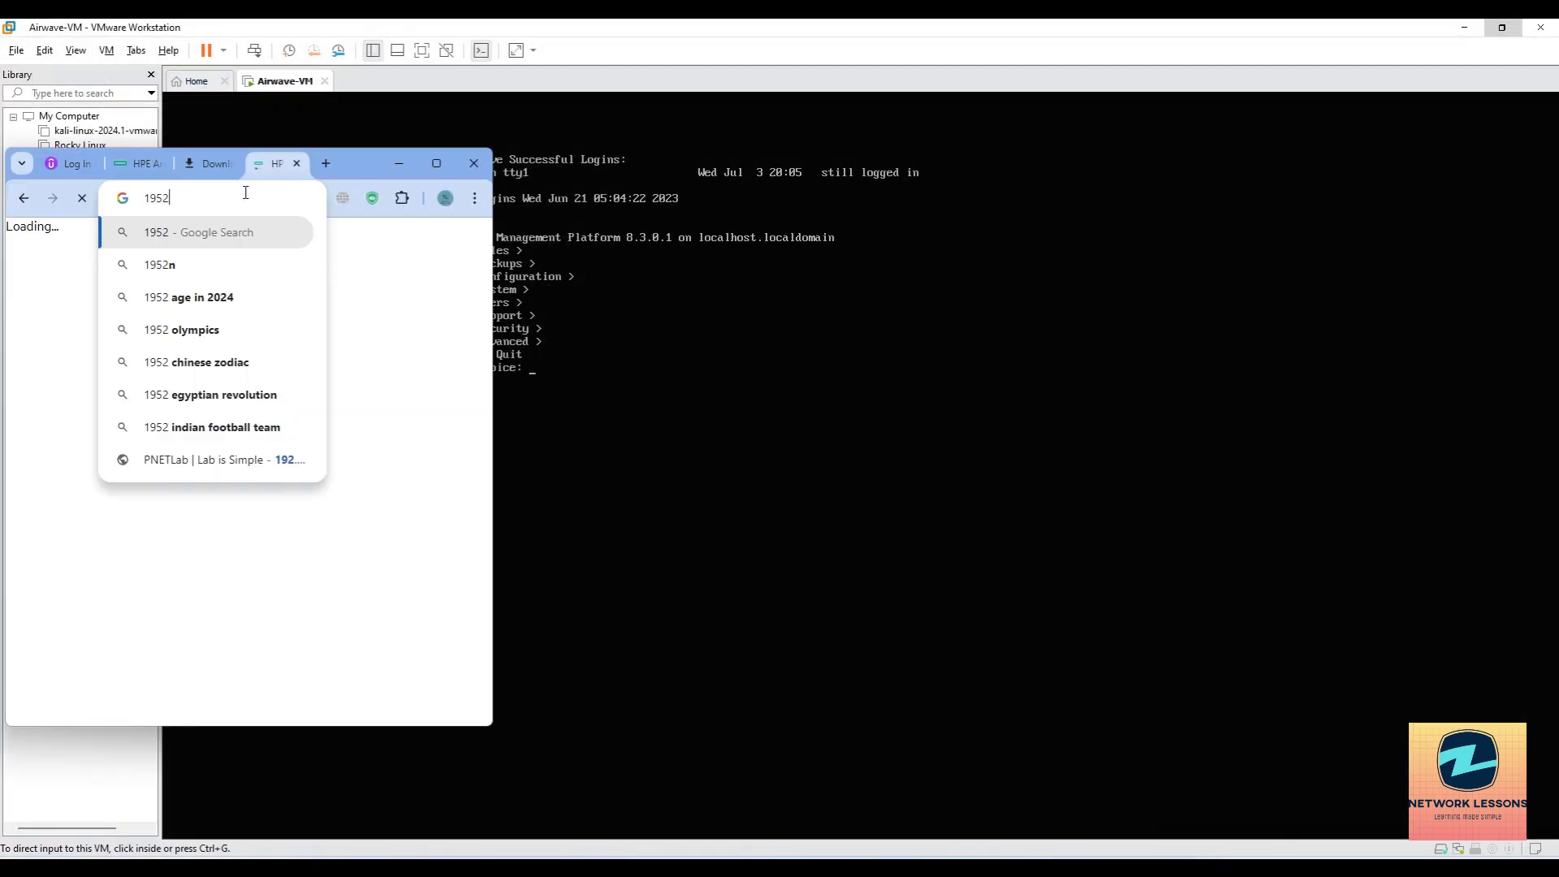
Browse to 192.168.1.244, maximize the window, and proceed past the certificate warning.
{"action": "key", "text": "BackSpace"}
{"action": "key", "text": "BackSpace"}
{"action": "type", "text": "2.16"}
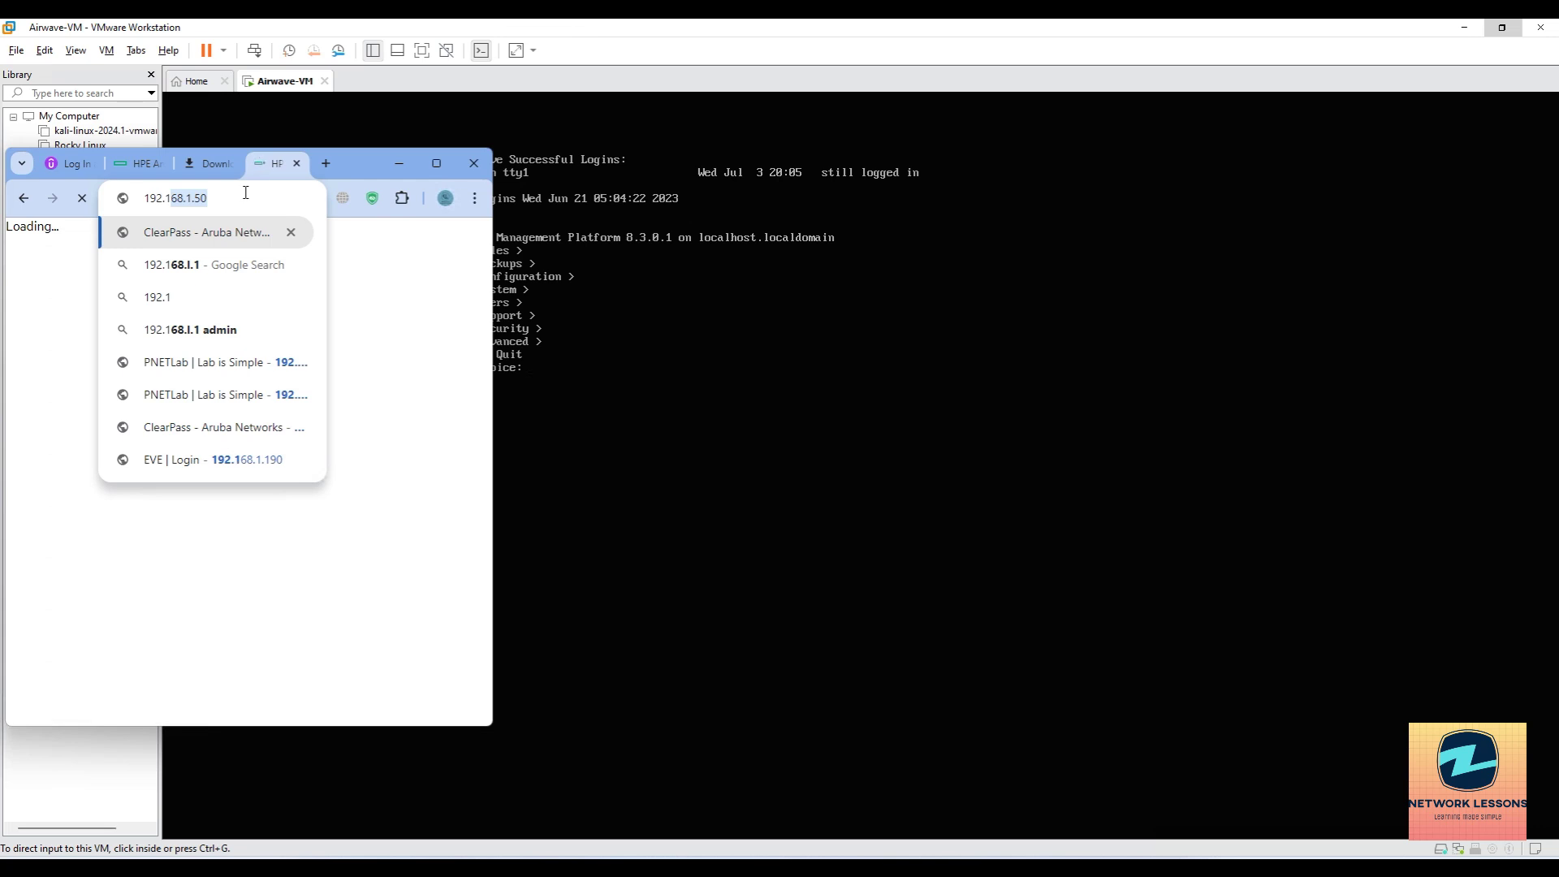
{"action": "type", "text": "8.2.2"}
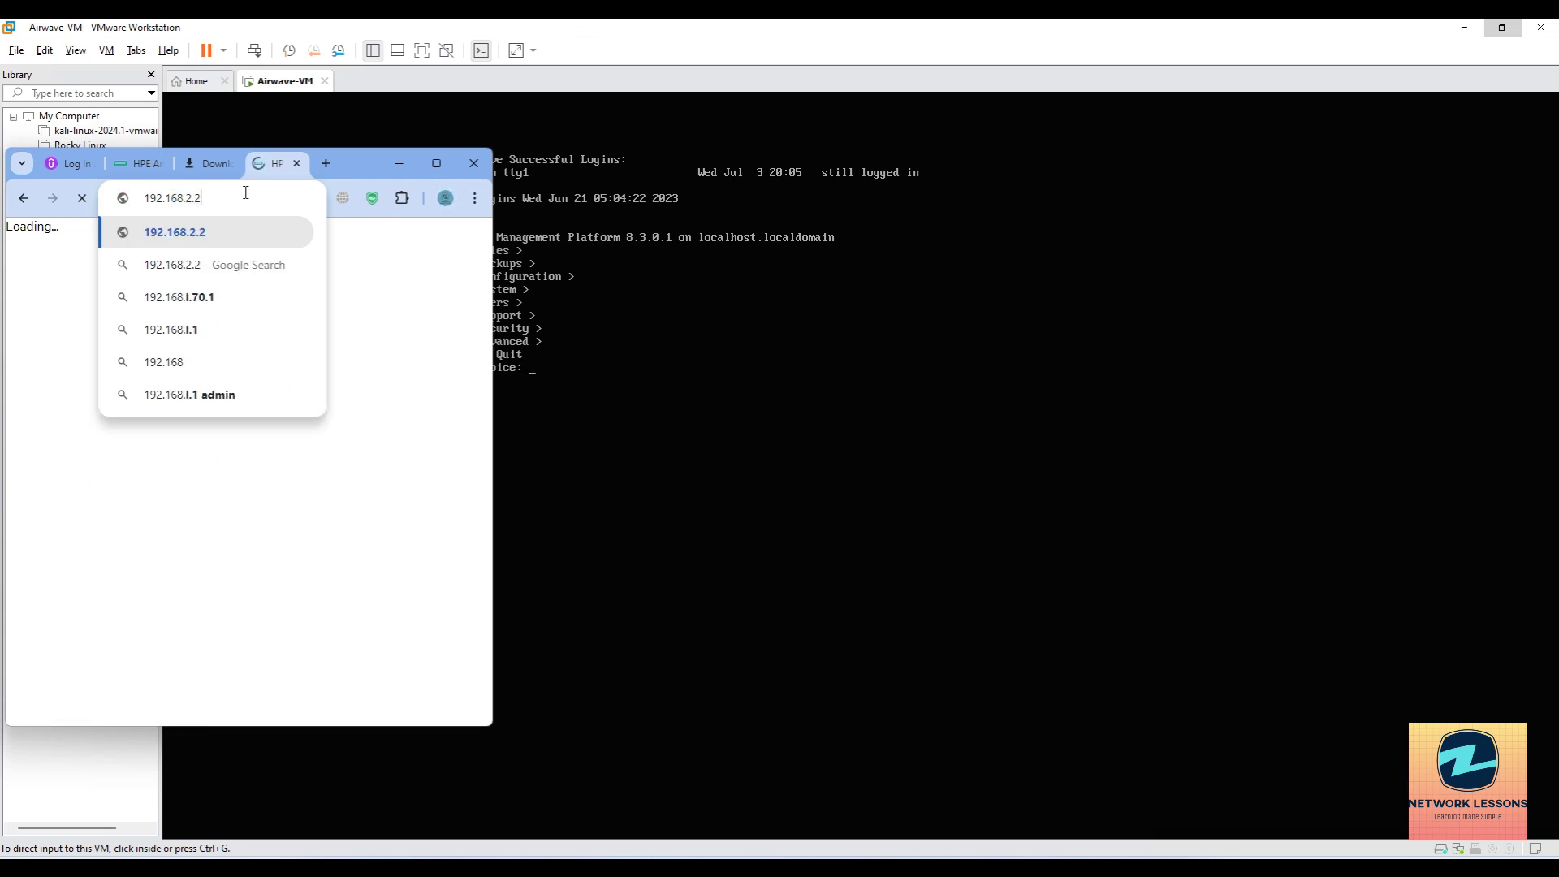
{"action": "key", "text": "BackSpace"}
{"action": "key", "text": "BackSpace"}
{"action": "type", "text": "1.2"}
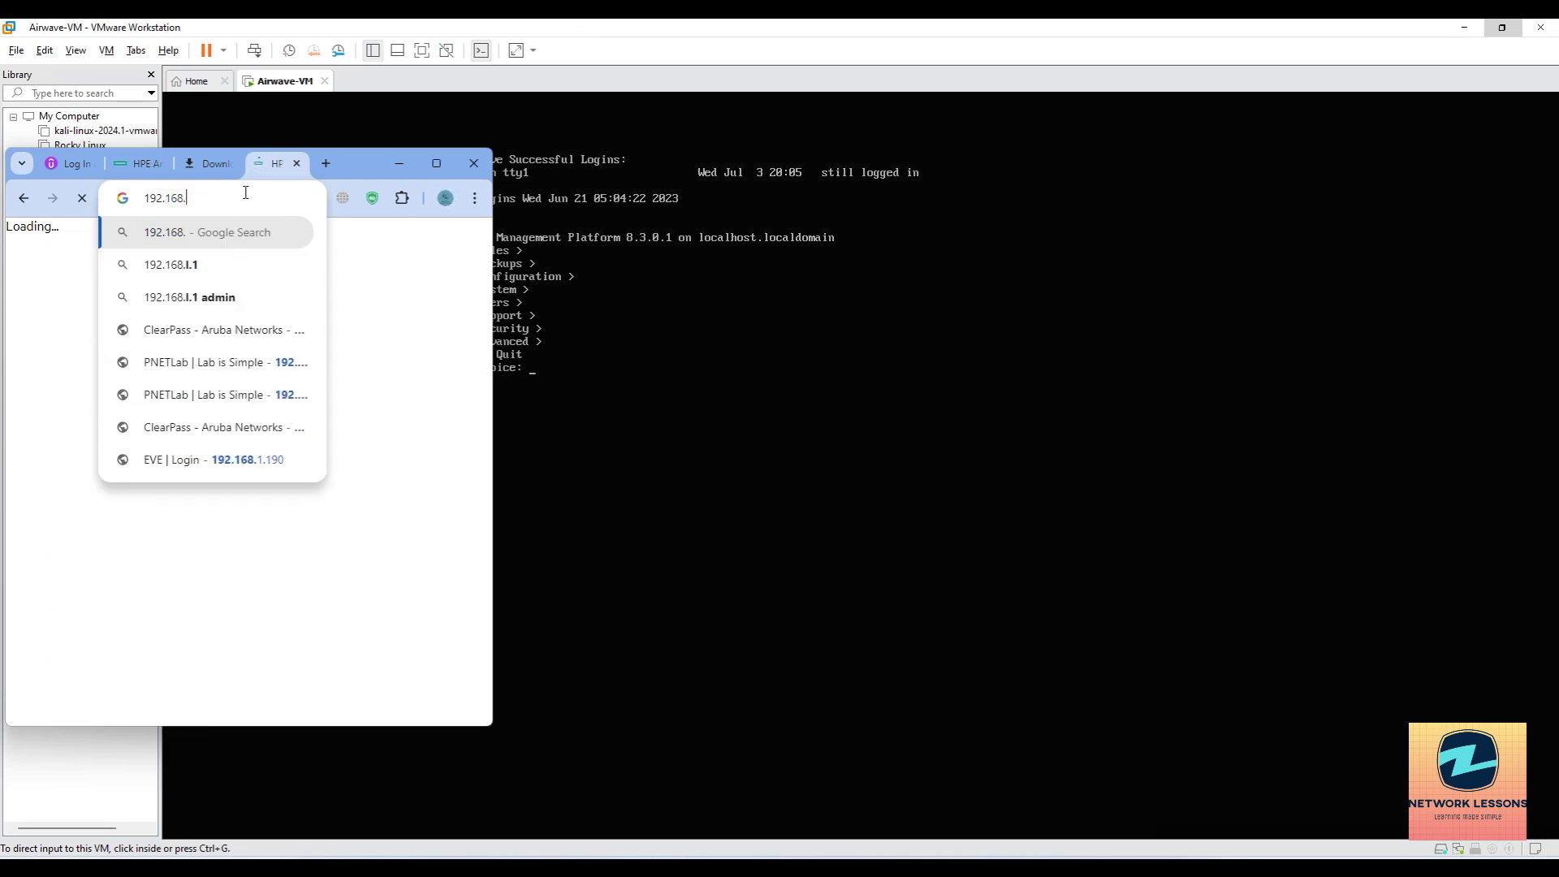
{"action": "type", "text": "454"}
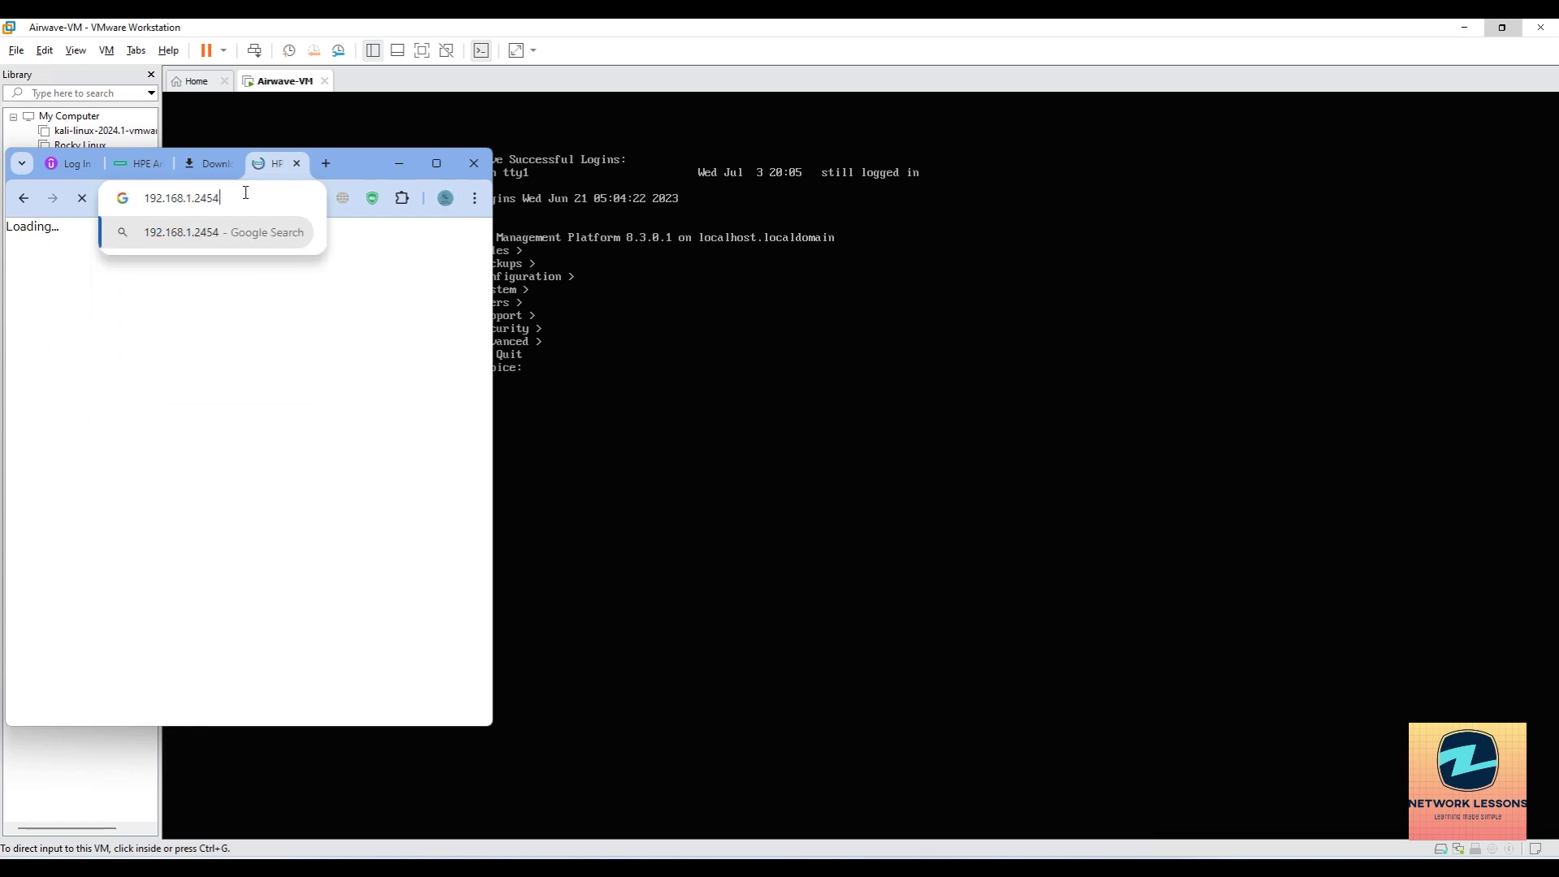
{"action": "type", "text": "4"}
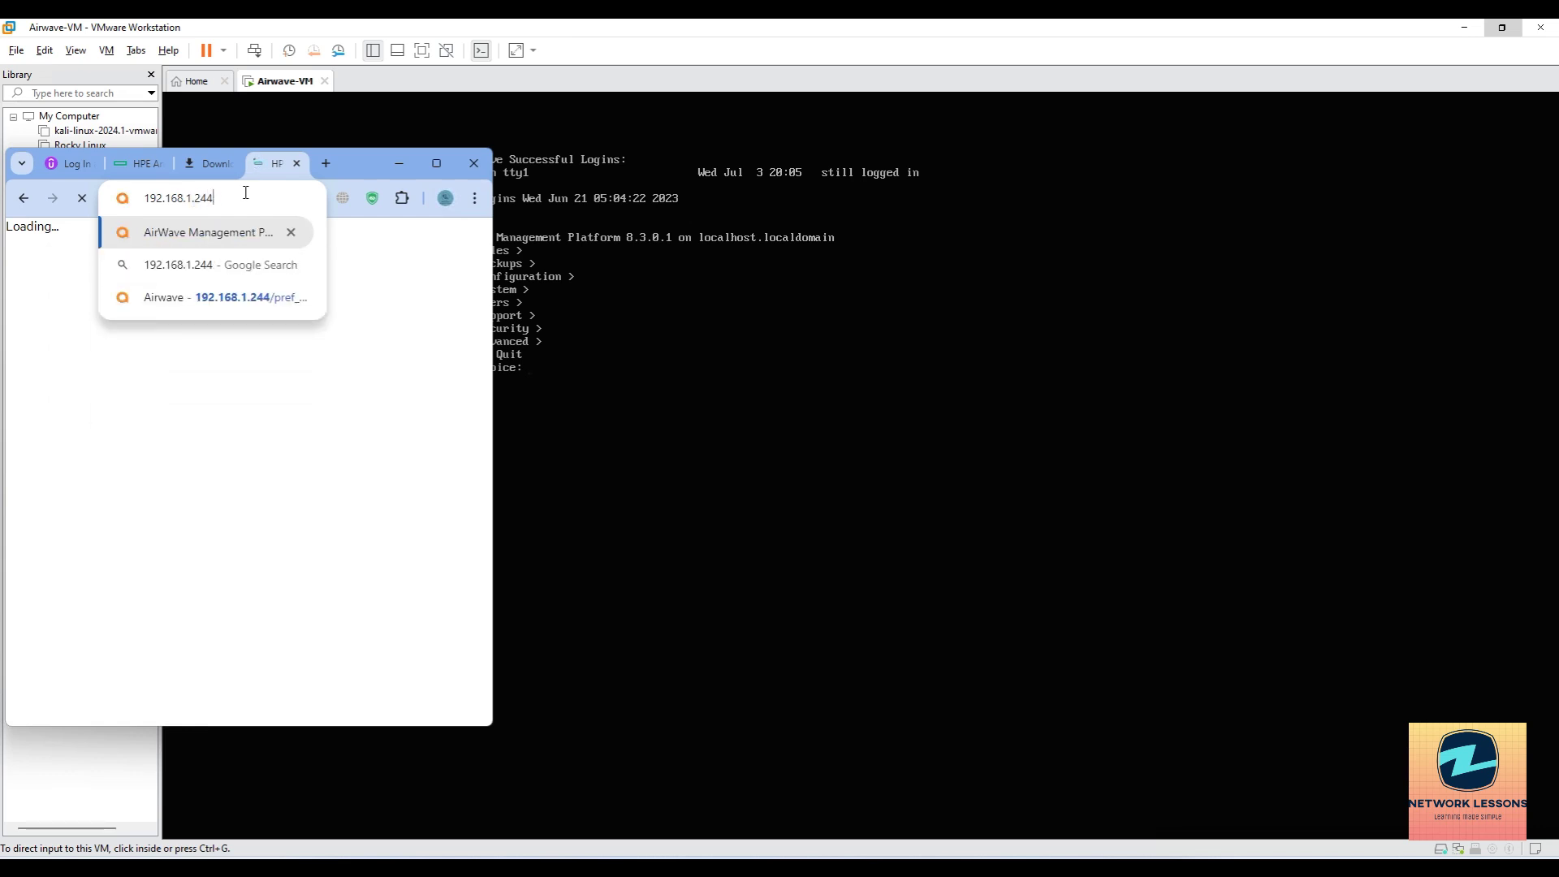
{"action": "key", "text": "Return"}
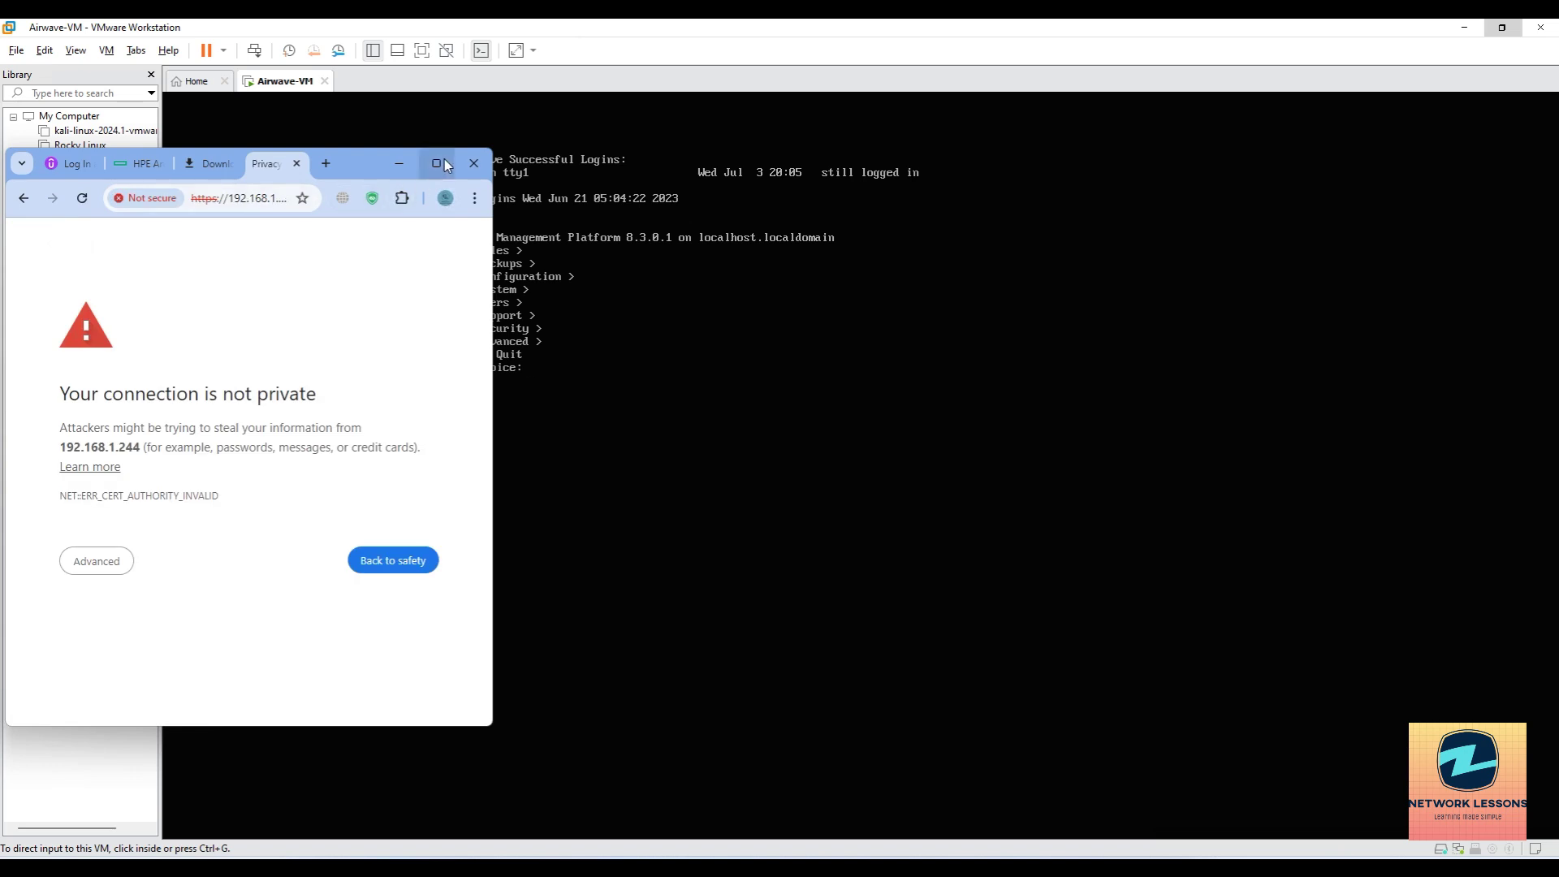
{"action": "left_click", "coordinate": [445, 161]}
{"action": "left_click", "coordinate": [560, 454]}
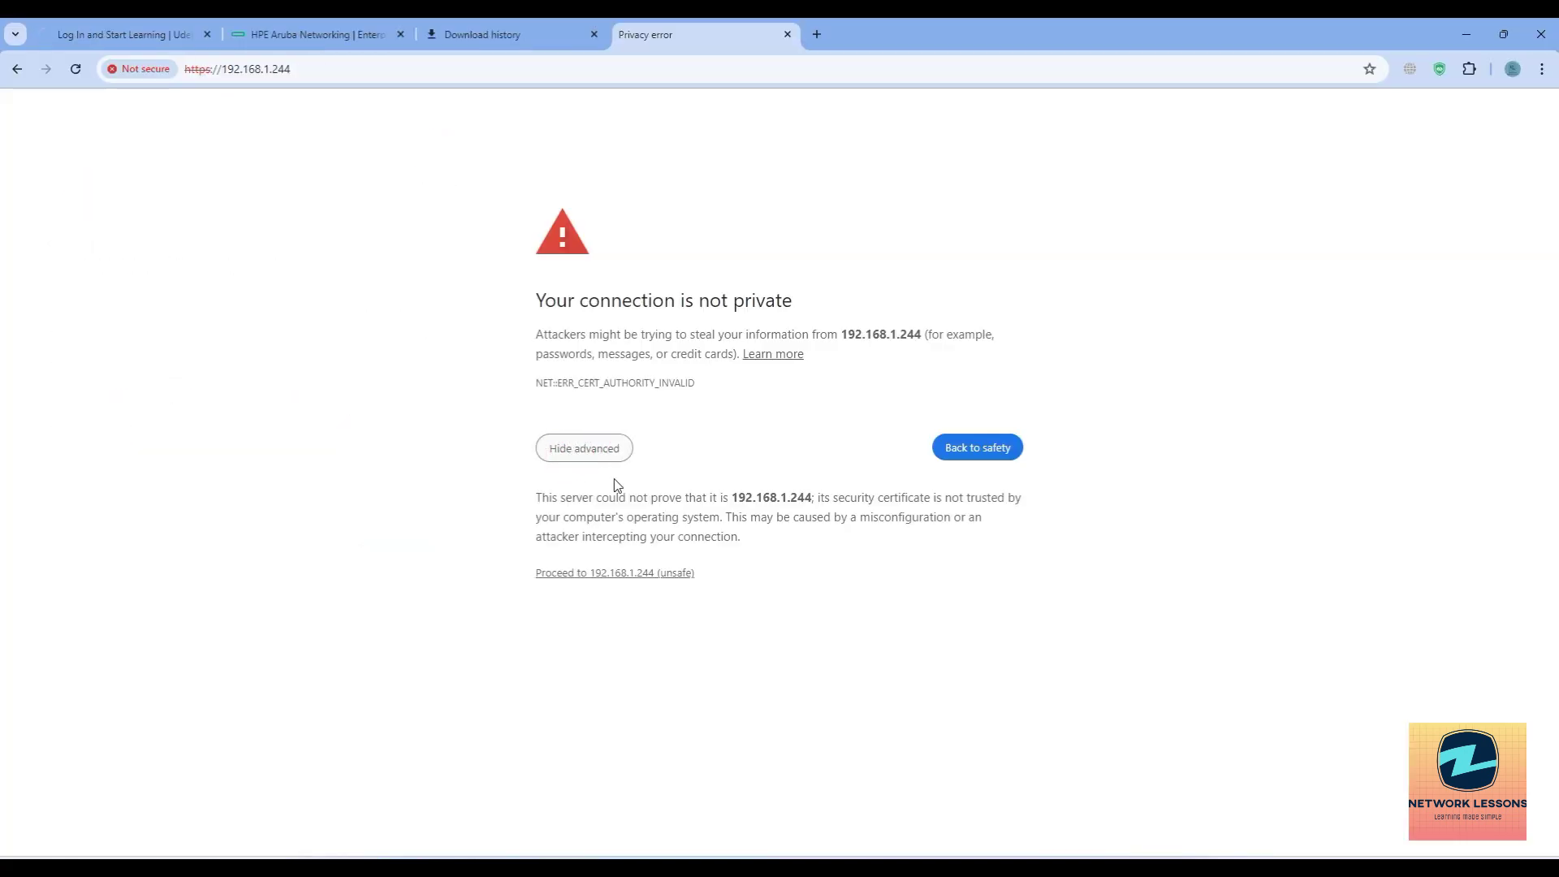
{"action": "left_click", "coordinate": [610, 574]}
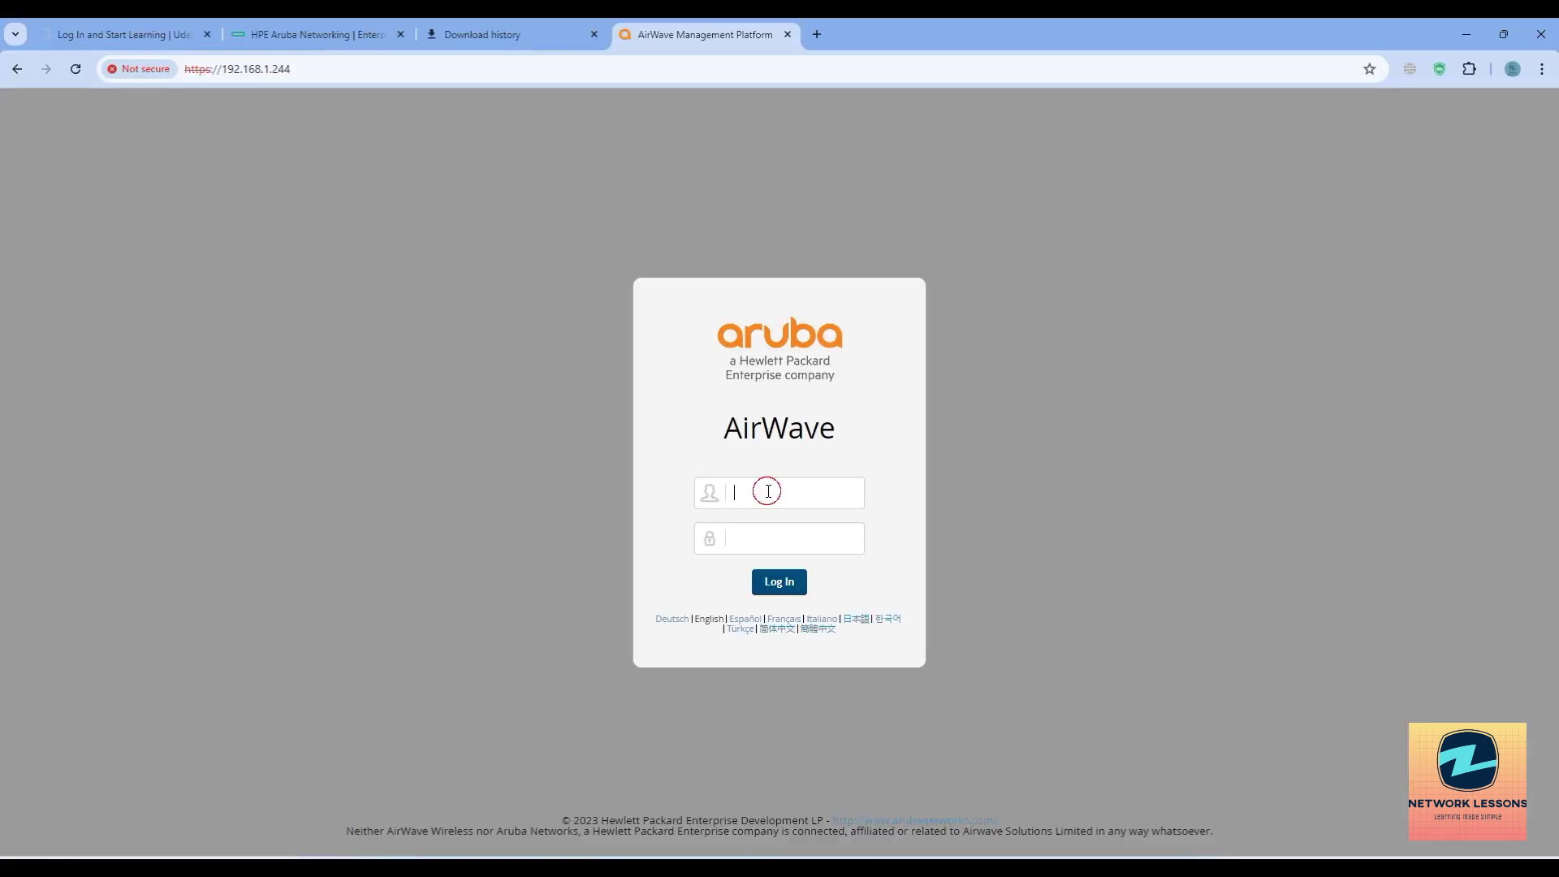
Sign in to AirWave as admin with the administrator password.
{"action": "type", "text": "amp"}
{"action": "left_click", "coordinate": [768, 491]}
{"action": "type", "text": "admin"}
{"action": "key", "text": "Tab"}
{"action": "type", "text": "admin"}
{"action": "key", "text": "Return"}
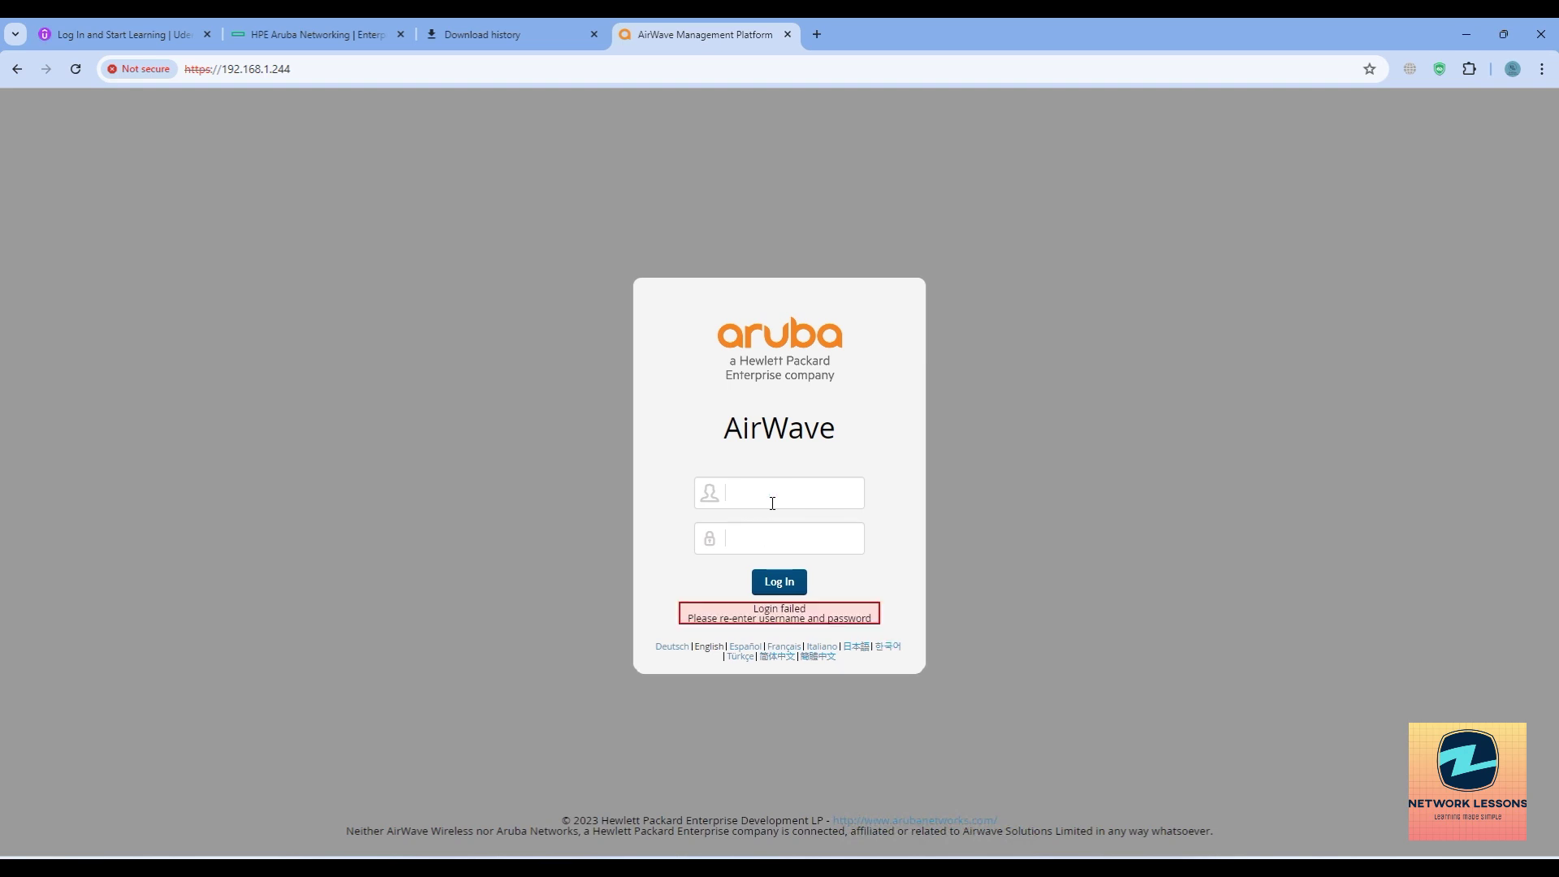
{"action": "type", "text": "adminadmin"}
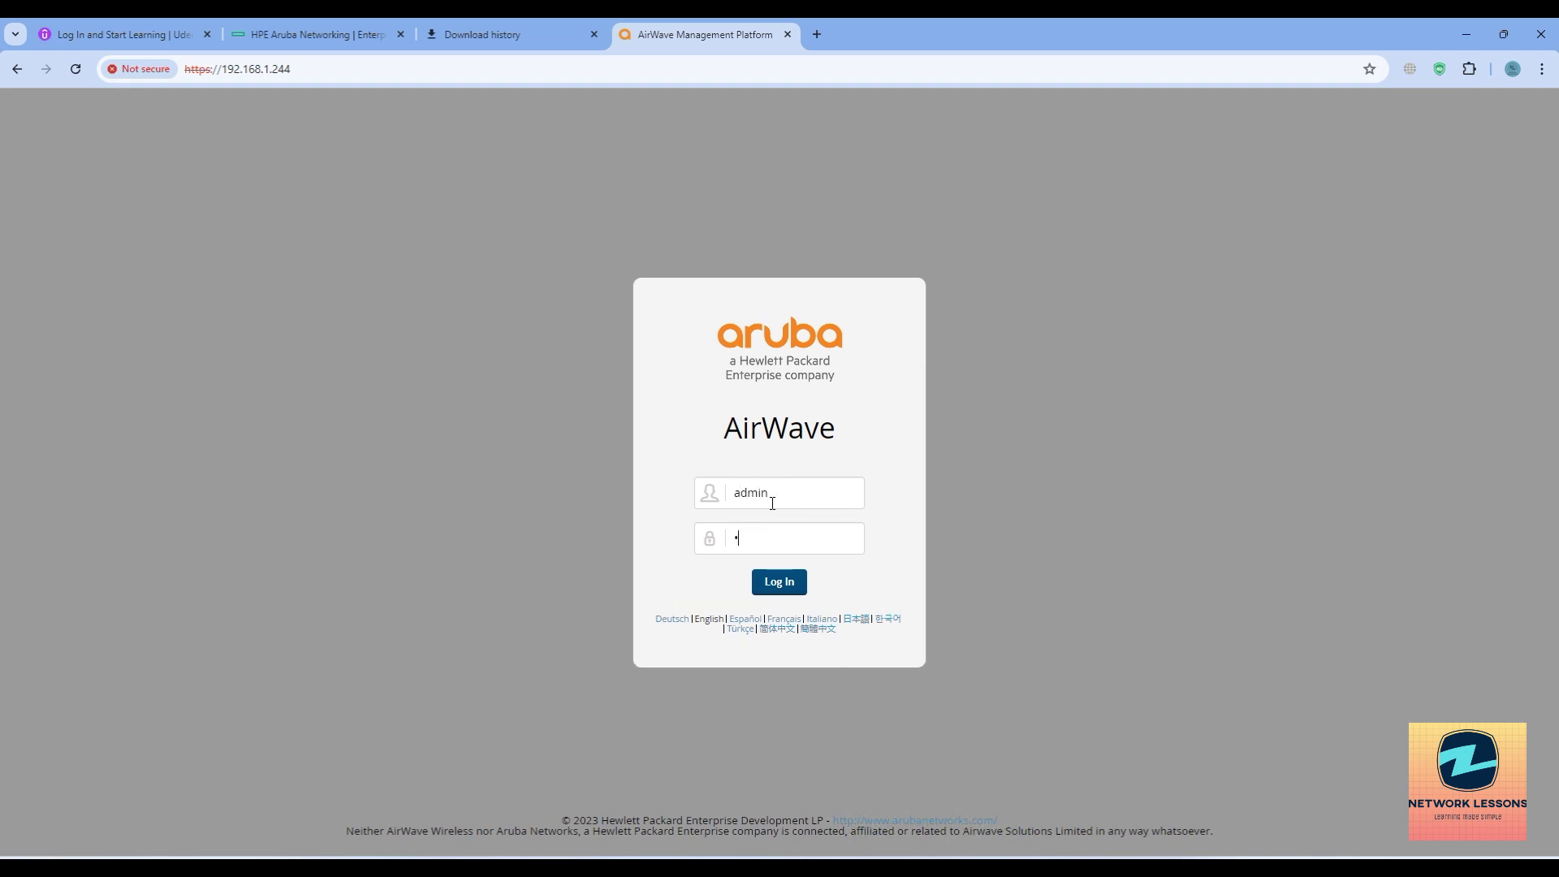
{"action": "key", "text": "Return"}
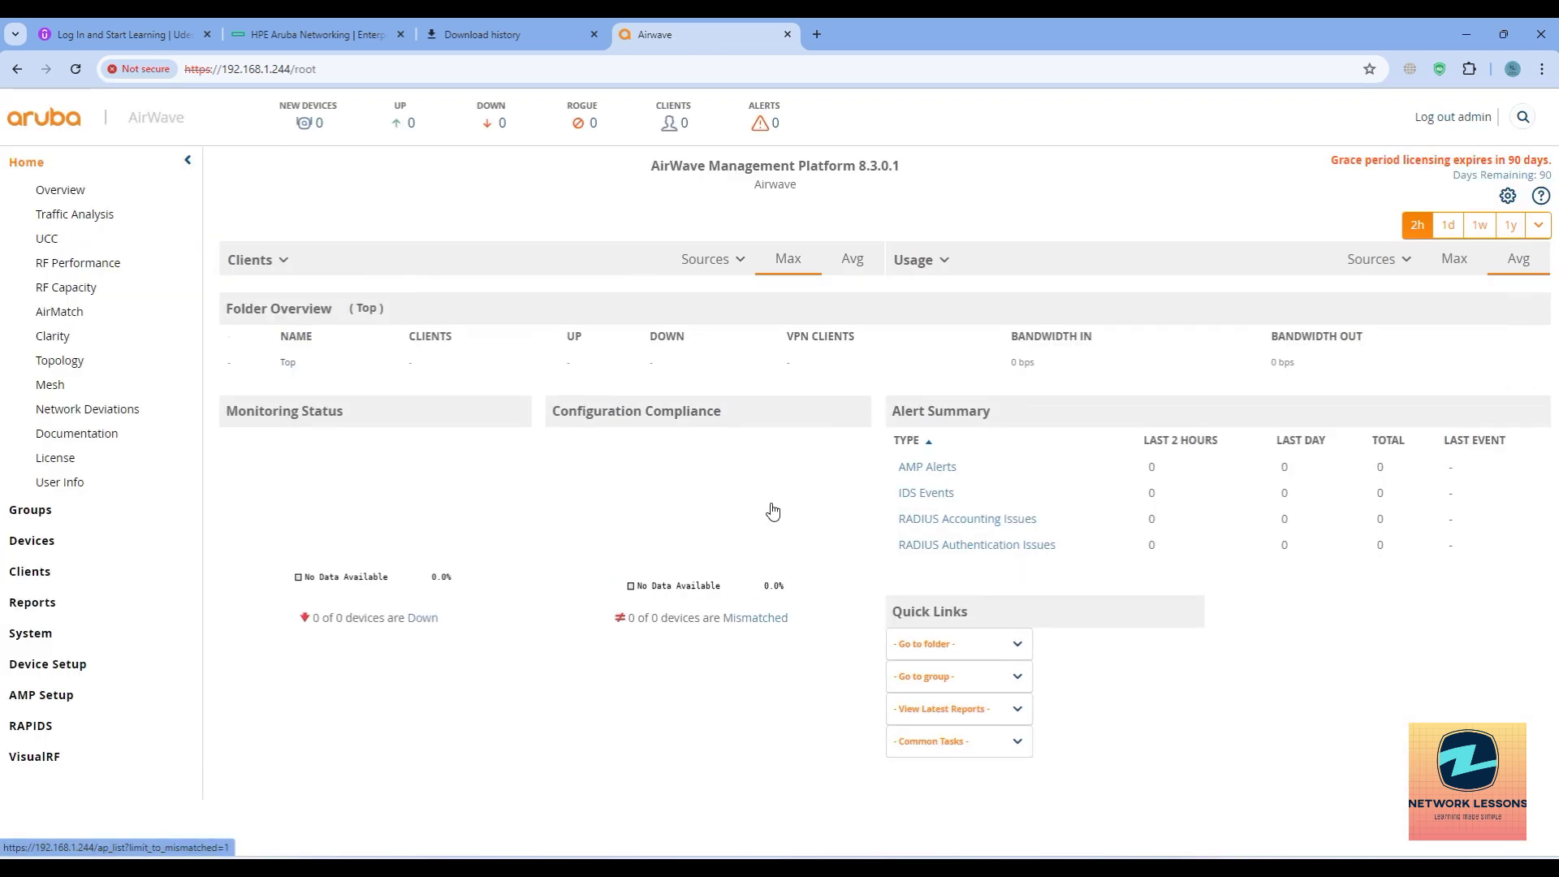
{"action": "left_click", "coordinate": [909, 305]}
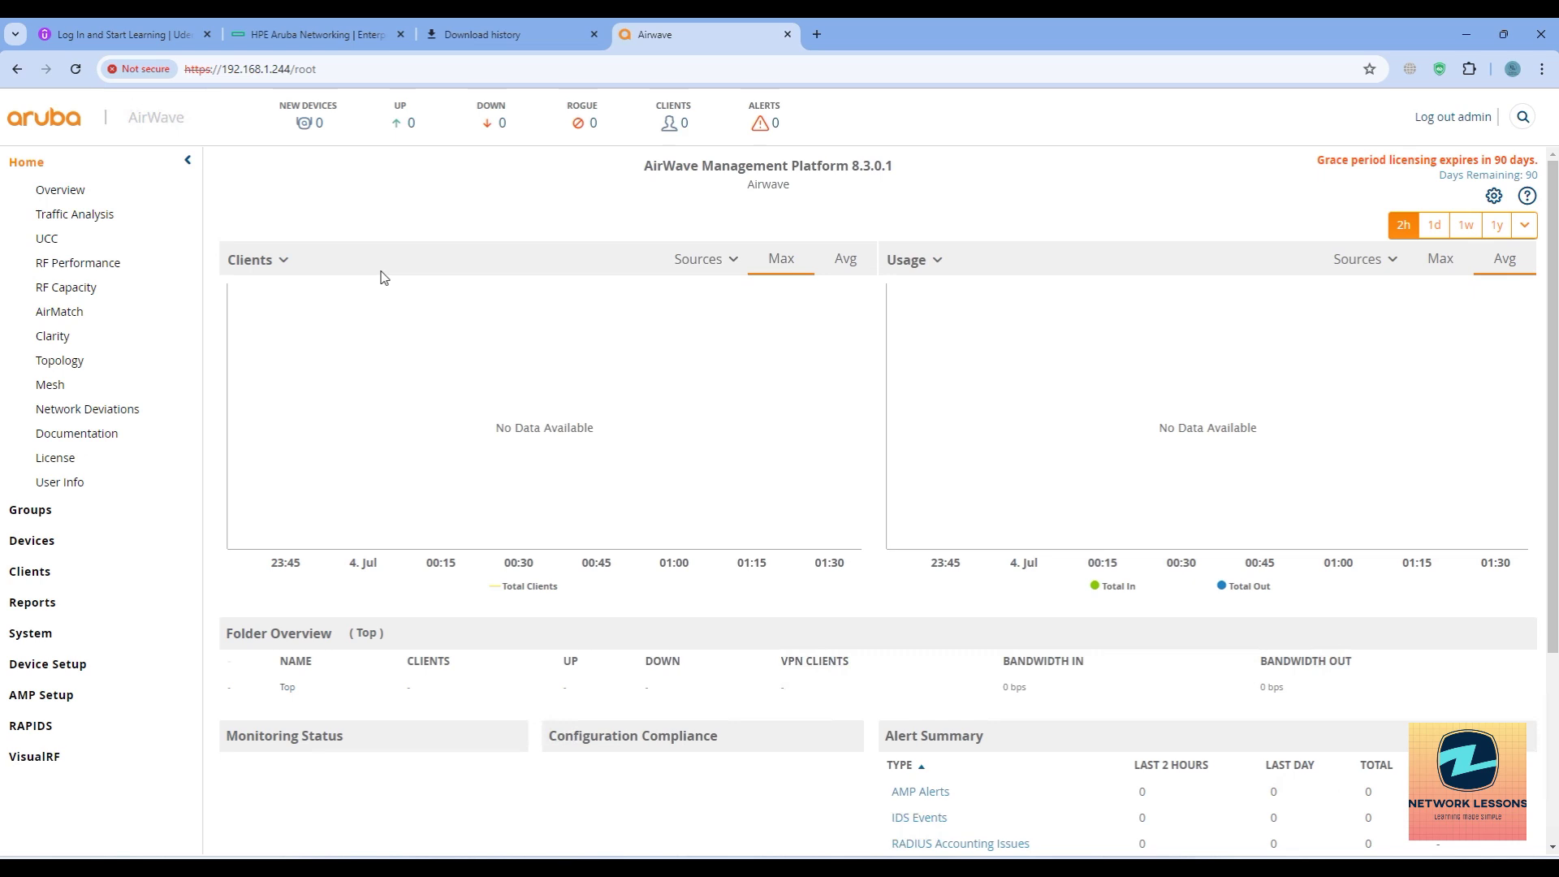
{"action": "left_click", "coordinate": [39, 163]}
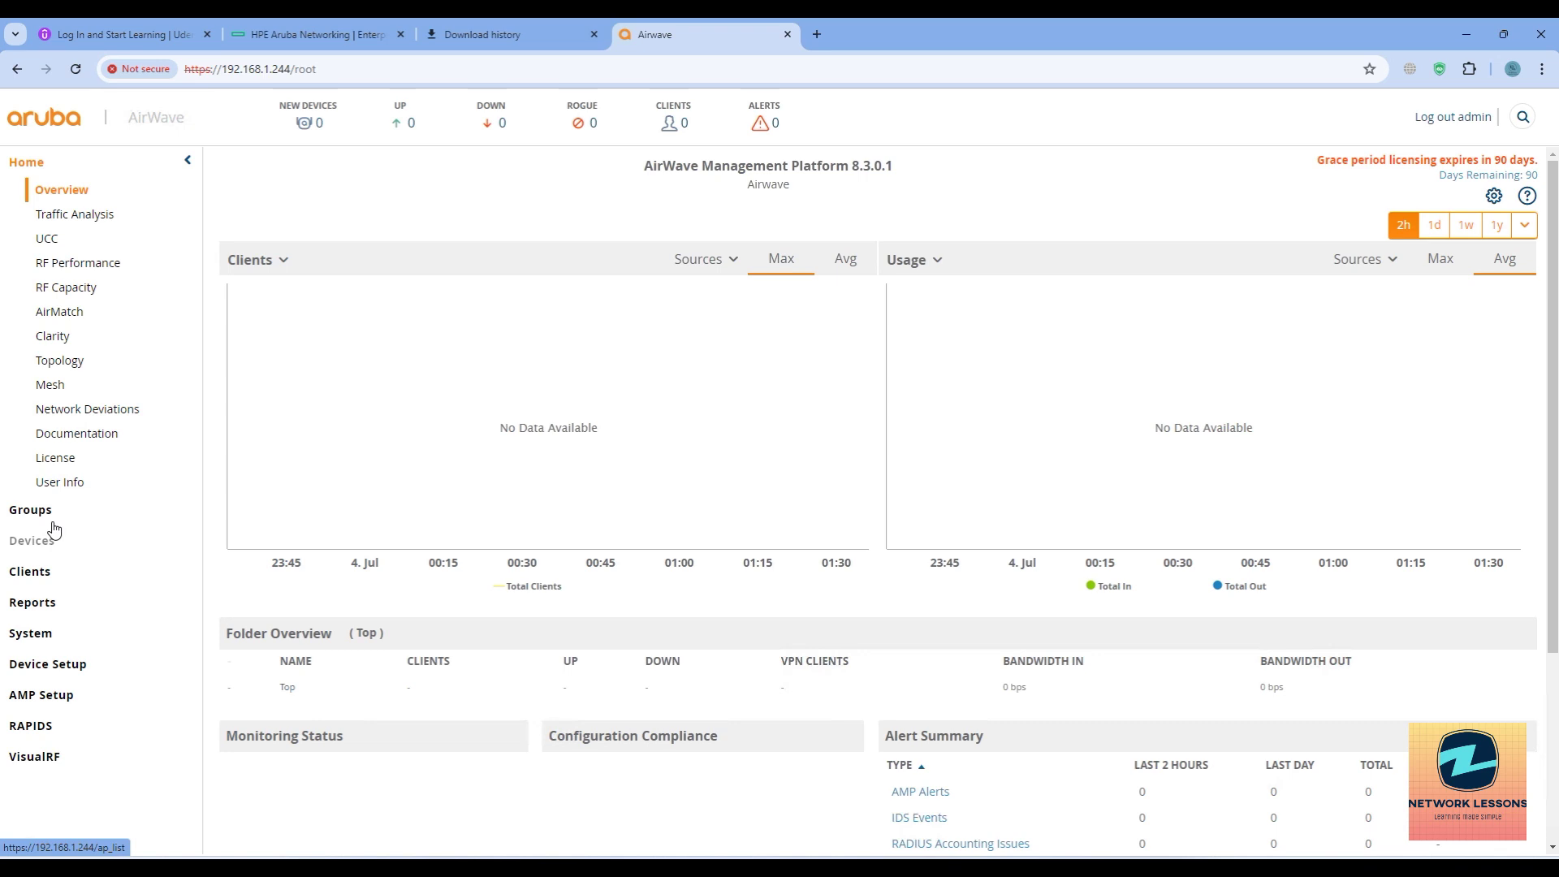
{"action": "left_click", "coordinate": [49, 510]}
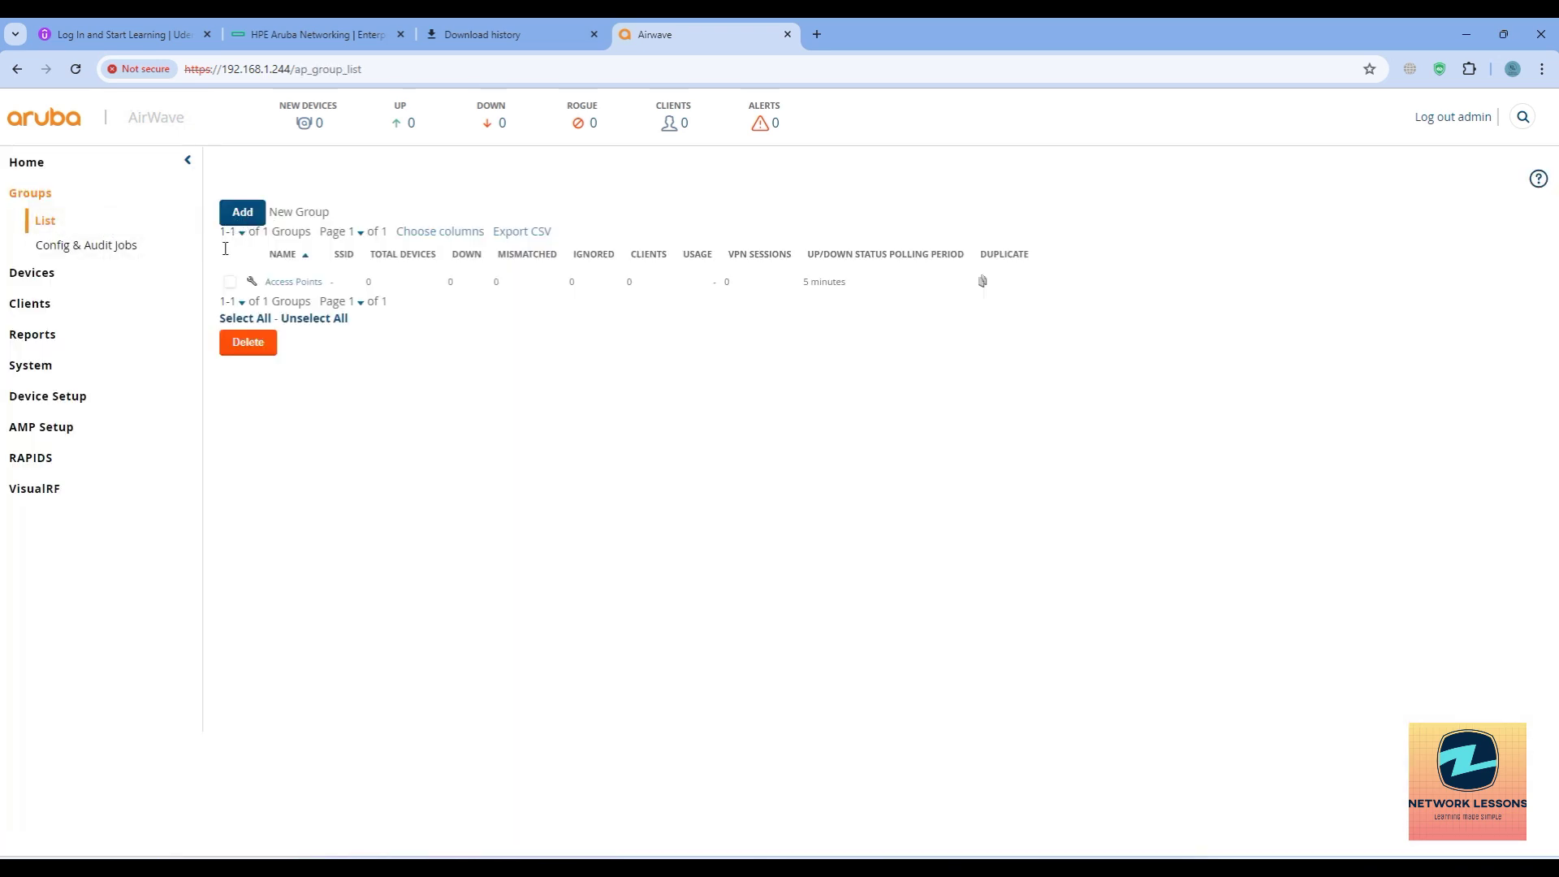
{"action": "left_click", "coordinate": [61, 399]}
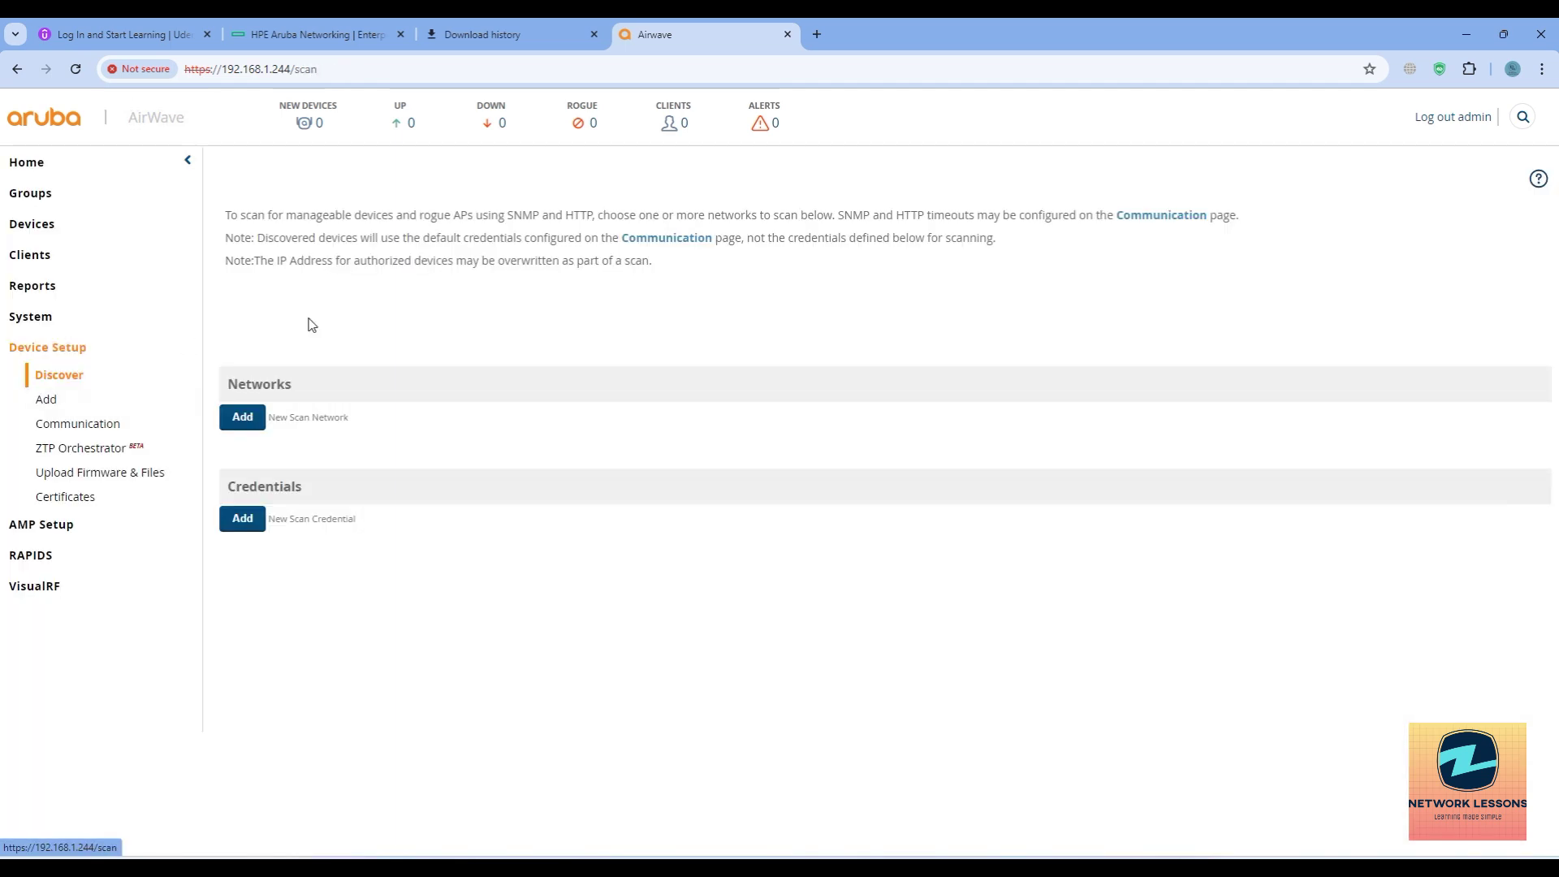
{"action": "left_click", "coordinate": [75, 407]}
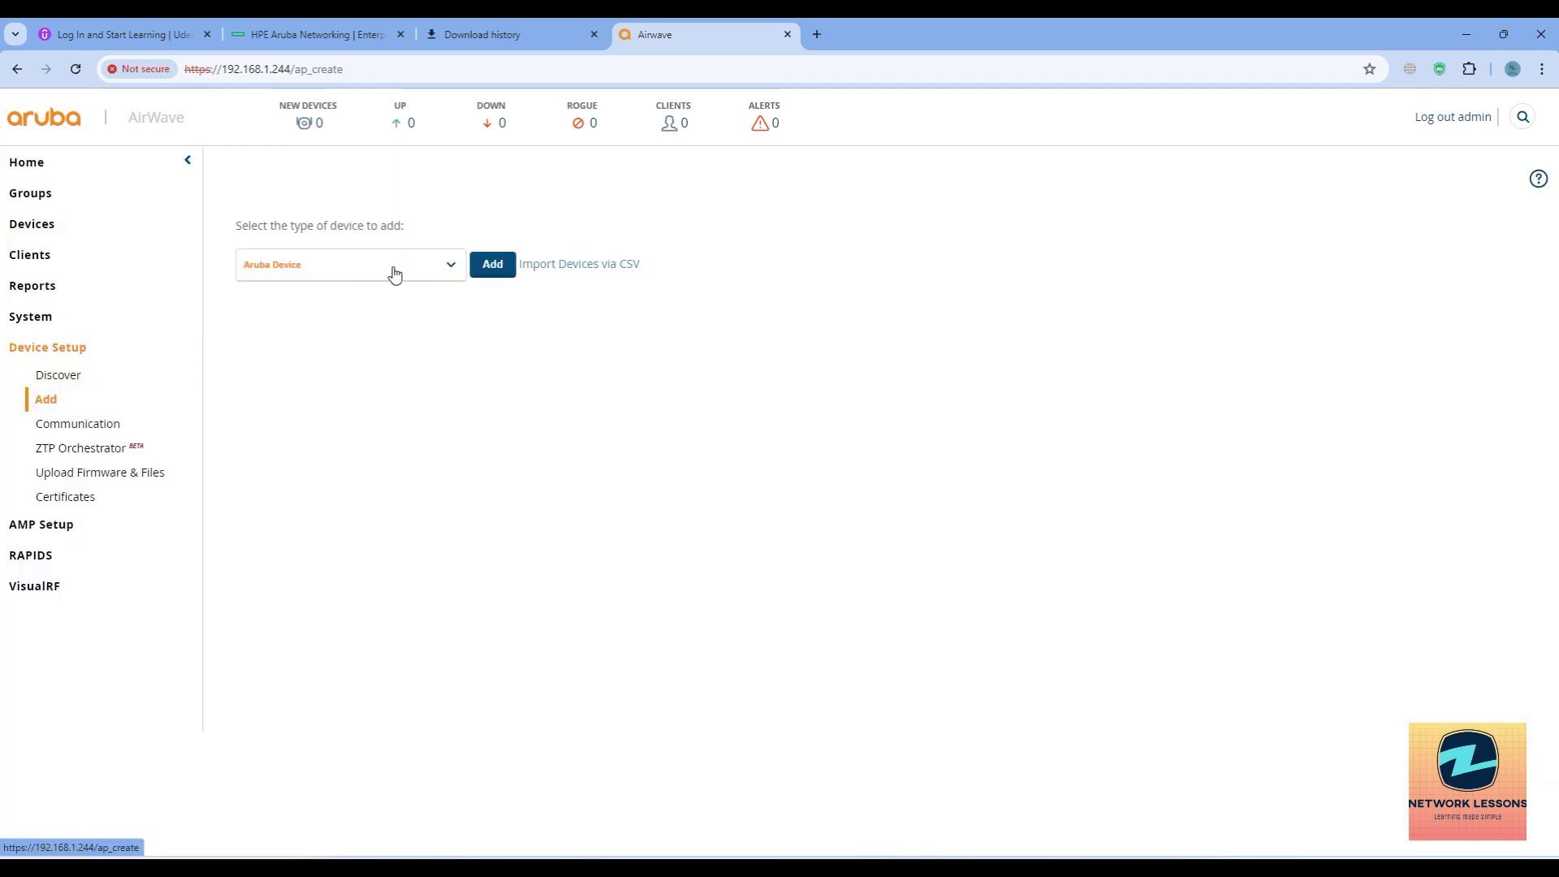
{"action": "left_click", "coordinate": [74, 534]}
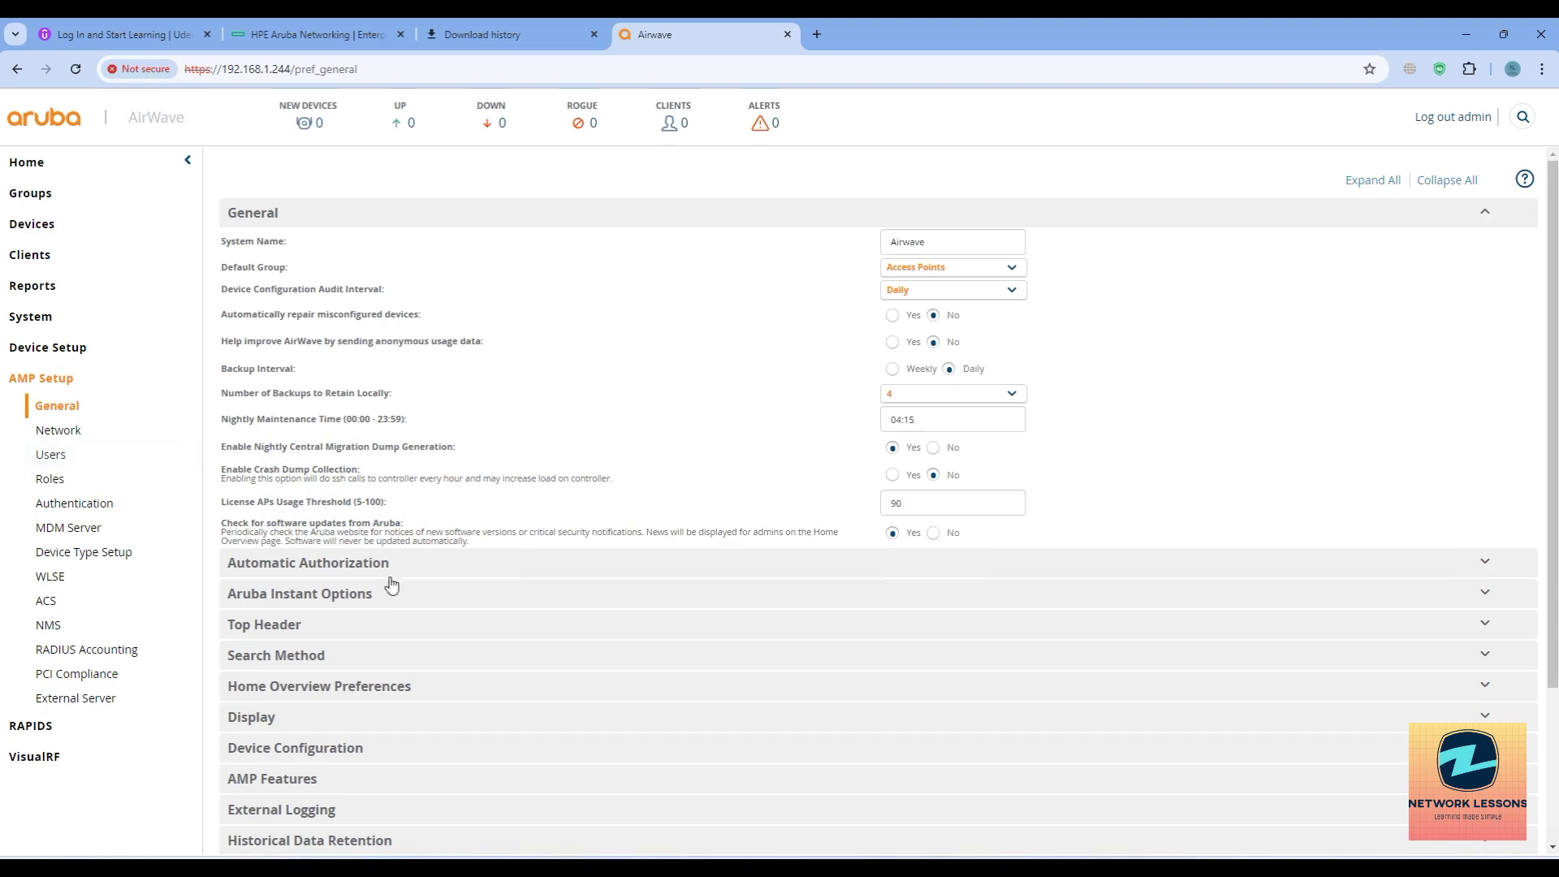
{"action": "scroll", "coordinate": [373, 599], "scroll_direction": "down", "scroll_amount": 2}
{"action": "left_click", "coordinate": [71, 293]}
{"action": "left_click", "coordinate": [69, 473]}
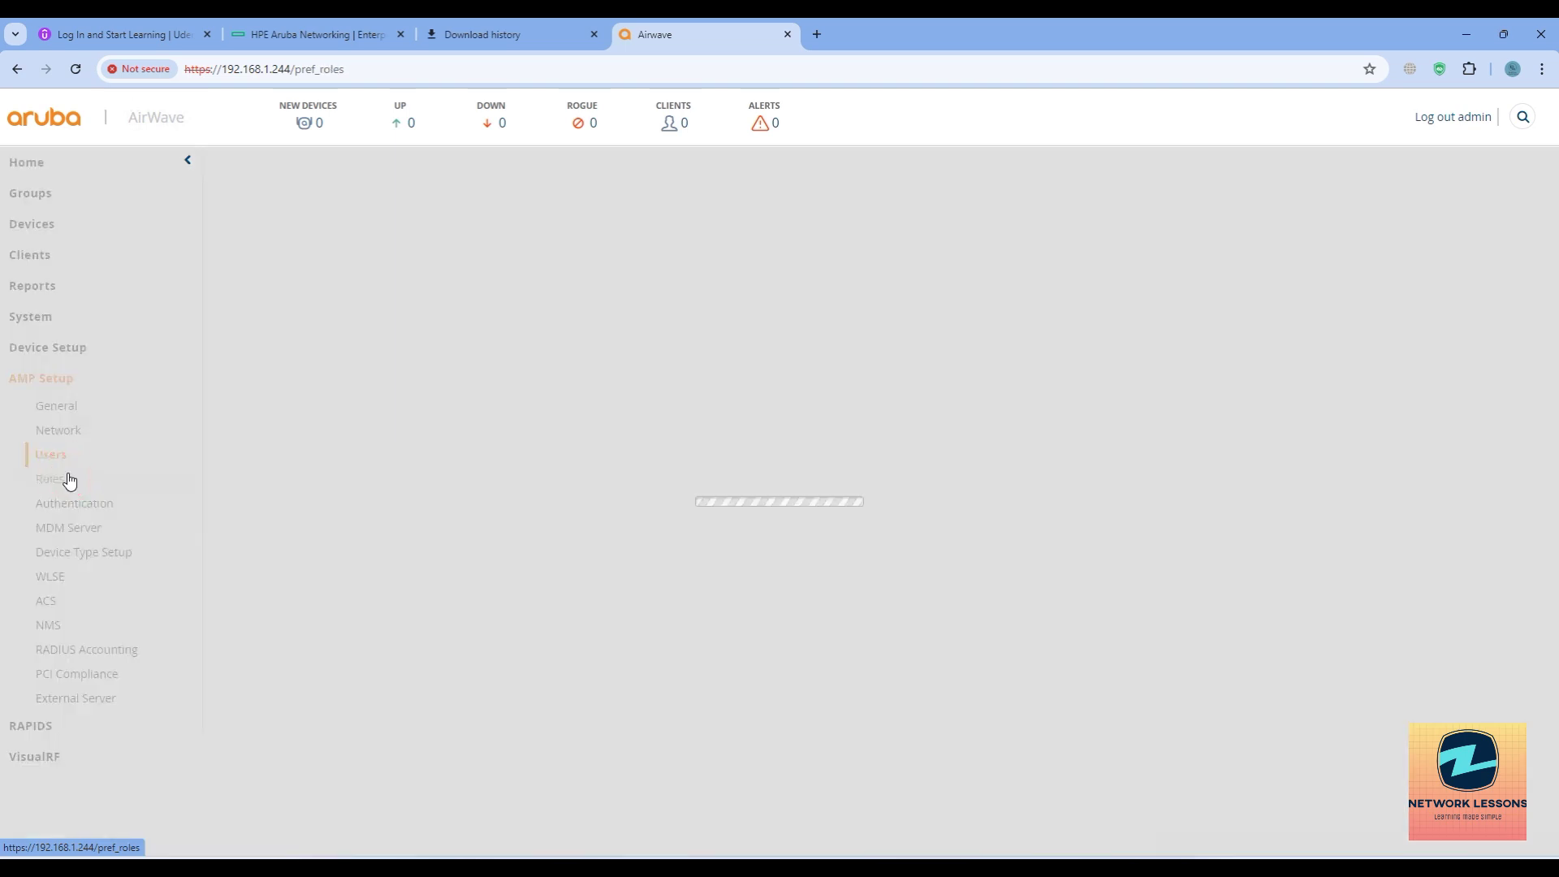
{"action": "left_click", "coordinate": [47, 159]}
{"action": "left_click_drag", "start_coordinate": [1316, 159], "coordinate": [1537, 170]}
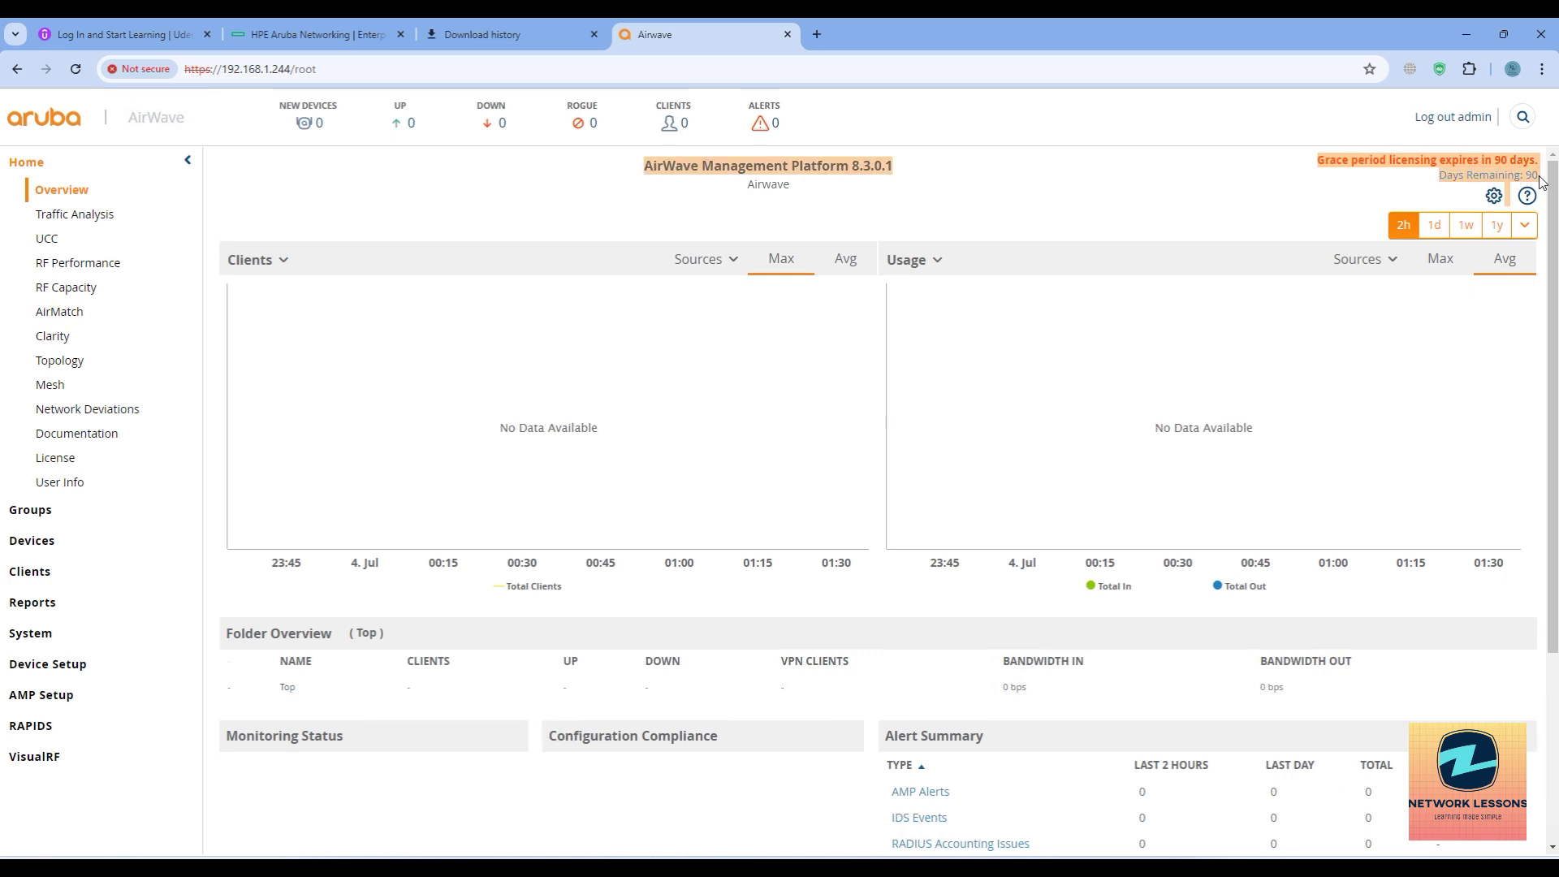
{"action": "left_click", "coordinate": [1223, 190]}
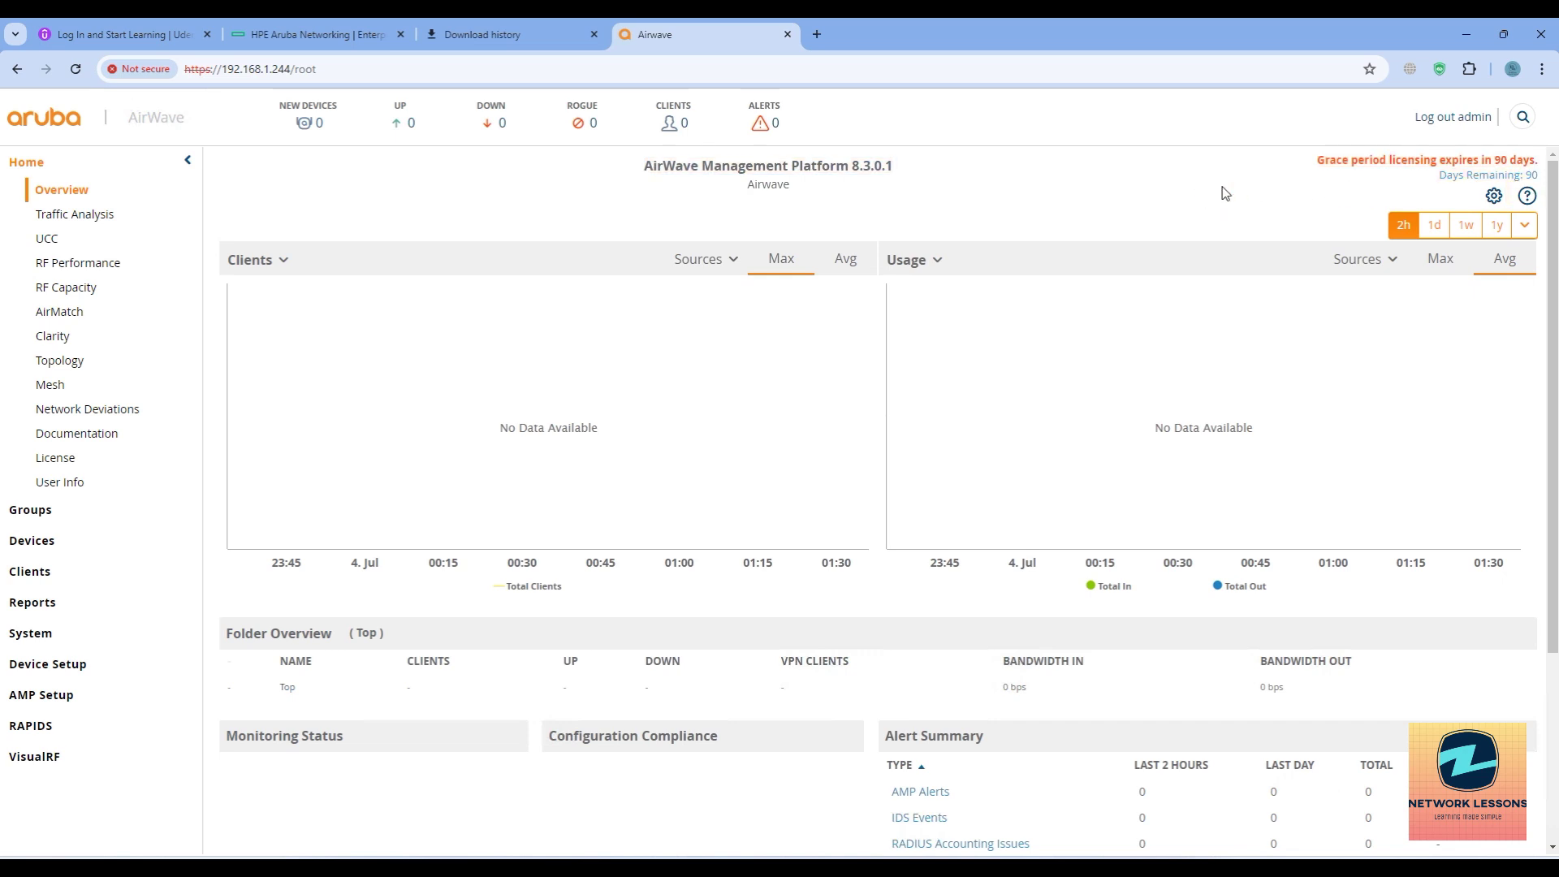